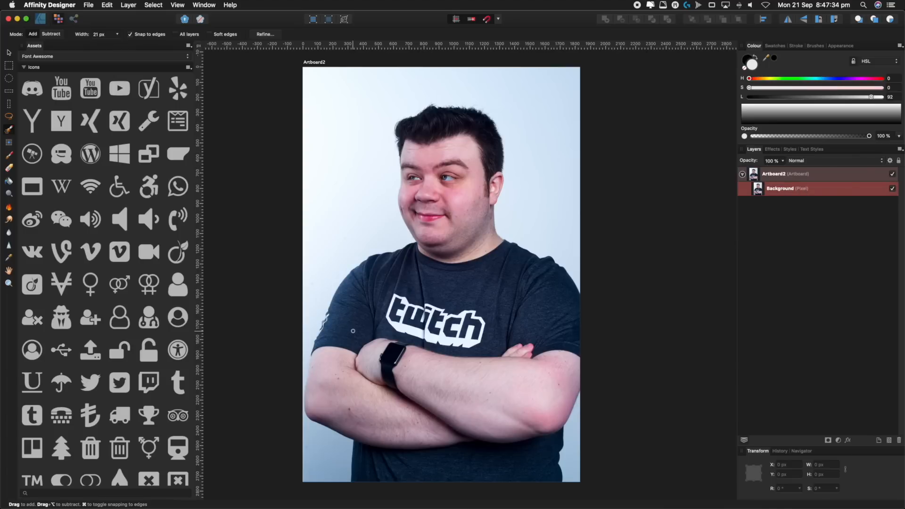
Enlarge the selection brush and paint a selection over the man's body.
{"action": "key", "text": "bracketright"}
{"action": "key", "text": "bracketright"}
{"action": "key", "text": "bracketright"}
{"action": "mouse_move", "coordinate": [348, 380]}
{"action": "left_mouse_down"}
{"action": "mouse_move", "coordinate": [365, 324]}
{"action": "mouse_move", "coordinate": [410, 309]}
{"action": "mouse_move", "coordinate": [401, 294]}
{"action": "mouse_move", "coordinate": [370, 295]}
{"action": "mouse_move", "coordinate": [435, 288]}
{"action": "mouse_move", "coordinate": [451, 275]}
{"action": "mouse_move", "coordinate": [442, 149]}
{"action": "mouse_move", "coordinate": [429, 136]}
{"action": "mouse_move", "coordinate": [459, 136]}
{"action": "mouse_move", "coordinate": [492, 442]}
{"action": "mouse_move", "coordinate": [548, 370]}
{"action": "mouse_move", "coordinate": [530, 388]}
{"action": "mouse_move", "coordinate": [459, 410]}
{"action": "mouse_move", "coordinate": [404, 463]}
{"action": "left_mouse_up"}
Shrink the selection brush to 34 px and correct the selection edge along the T-shirt sleeve with the white side print.
{"action": "key", "text": "z"}
{"action": "left_click_drag", "start_coordinate": [336, 330], "coordinate": [375, 290]}
{"action": "key", "text": "w"}
{"action": "key", "text": "bracketleft"}
{"action": "key", "text": "bracketleft"}
{"action": "key", "text": "bracketleft"}
{"action": "key", "text": "bracketleft"}
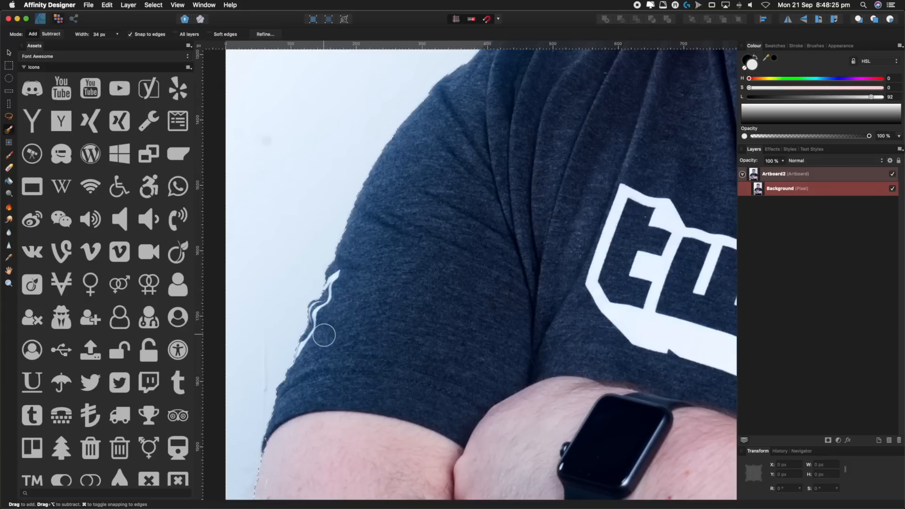
{"action": "left_click_drag", "start_coordinate": [272, 452], "coordinate": [276, 443]}
Remove the strip of background beside the elbow and upper arm from the selection.
{"action": "key", "text": "z"}
{"action": "left_click_drag", "start_coordinate": [332, 379], "coordinate": [252, 441]}
{"action": "left_click_drag", "start_coordinate": [312, 454], "coordinate": [414, 222]}
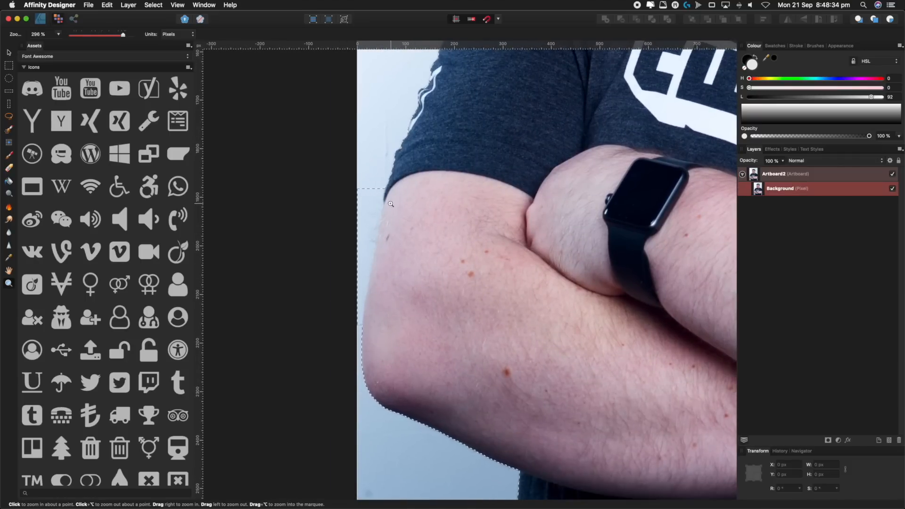
{"action": "left_click", "coordinate": [9, 129]}
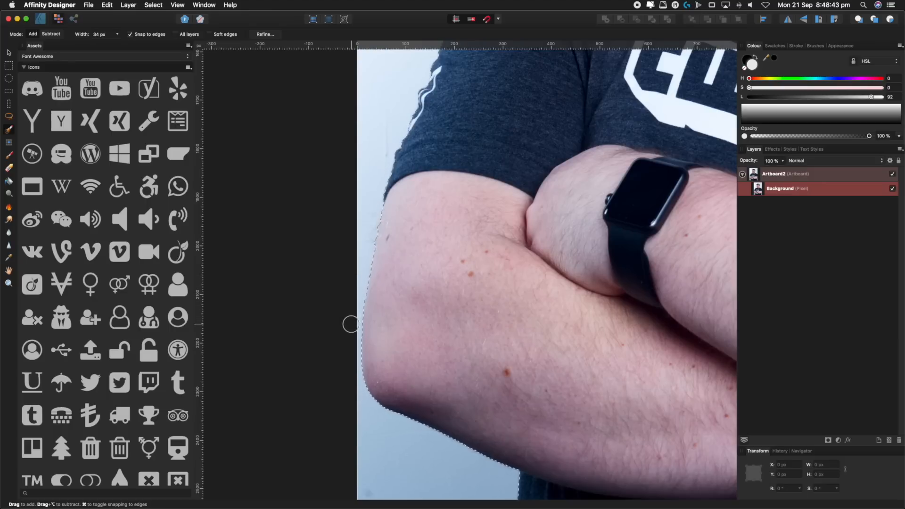
Refine the selection with a 2% border width, brush Matte around the hair edge, and apply it with Selection as output.
{"action": "key", "text": "z"}
{"action": "left_click_drag", "start_coordinate": [514, 158], "coordinate": [377, 207]}
{"action": "key", "text": "space"}
{"action": "left_click_drag", "start_coordinate": [474, 160], "coordinate": [354, 306]}
{"action": "left_click_drag", "start_coordinate": [444, 260], "coordinate": [461, 187]}
{"action": "key", "text": "space"}
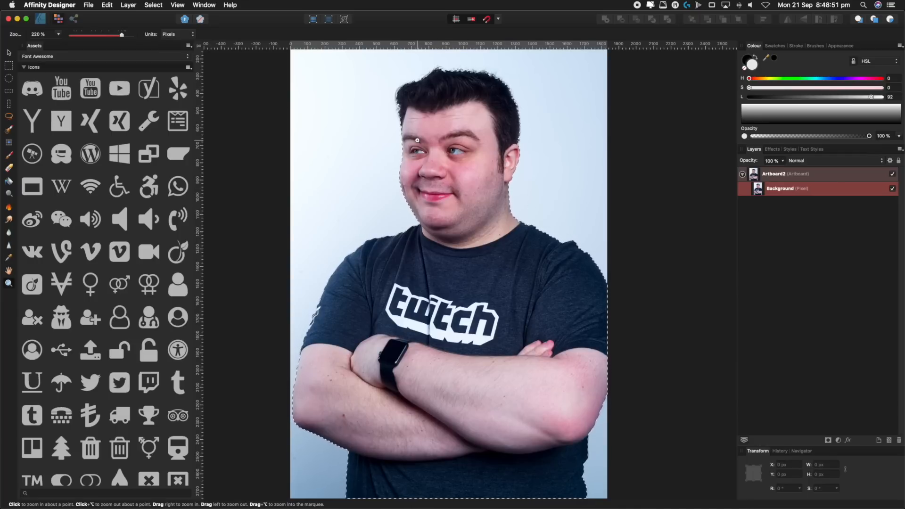
{"action": "left_click", "coordinate": [9, 130]}
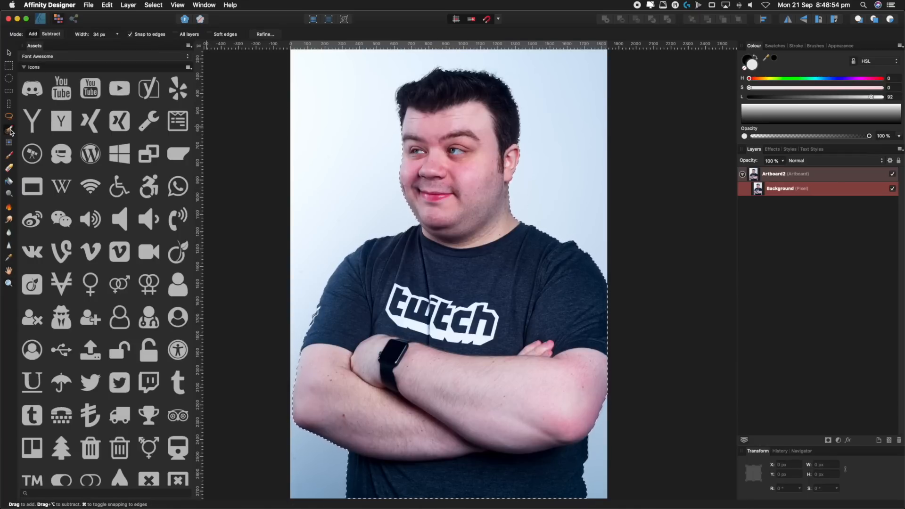
{"action": "left_click", "coordinate": [264, 35]}
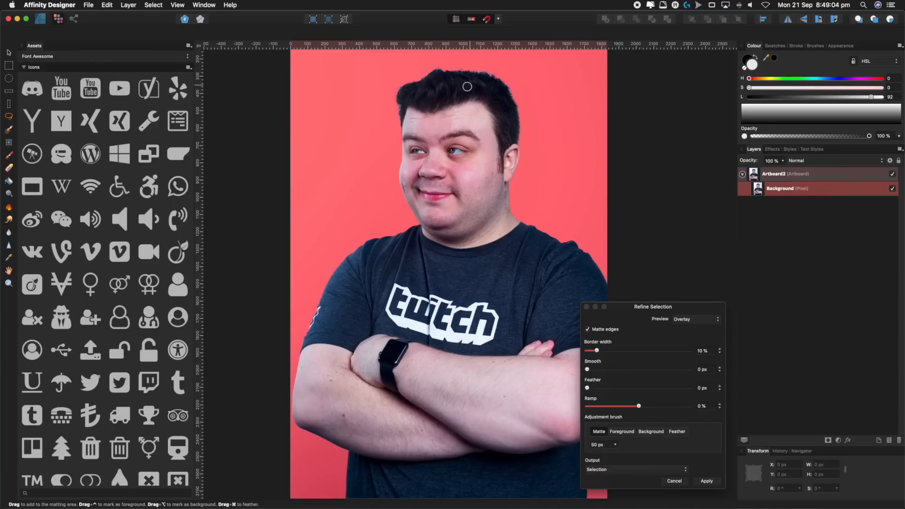
{"action": "left_click_drag", "start_coordinate": [596, 351], "coordinate": [590, 351]}
{"action": "left_click", "coordinate": [599, 432]}
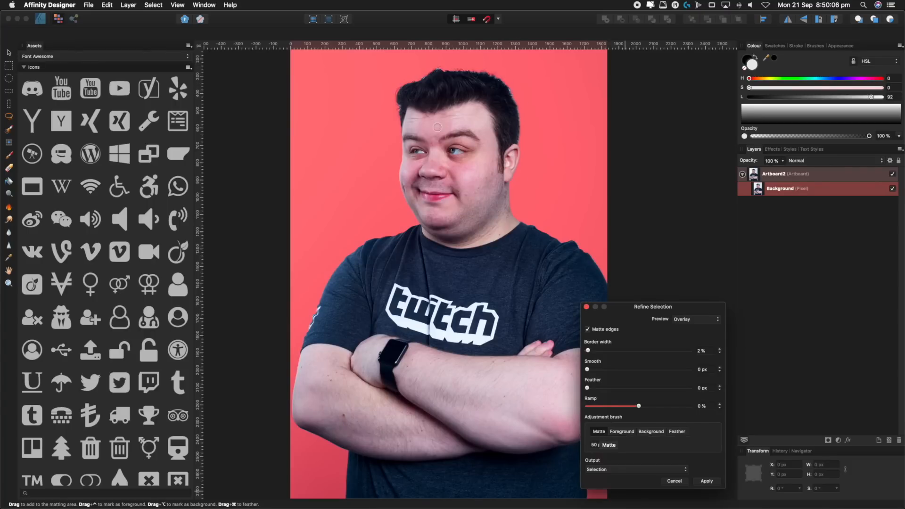
{"action": "mouse_move", "coordinate": [400, 112]}
{"action": "left_mouse_down"}
{"action": "mouse_move", "coordinate": [397, 92]}
{"action": "mouse_move", "coordinate": [432, 70]}
{"action": "mouse_move", "coordinate": [480, 69]}
{"action": "mouse_move", "coordinate": [506, 84]}
{"action": "mouse_move", "coordinate": [525, 130]}
{"action": "left_mouse_up"}
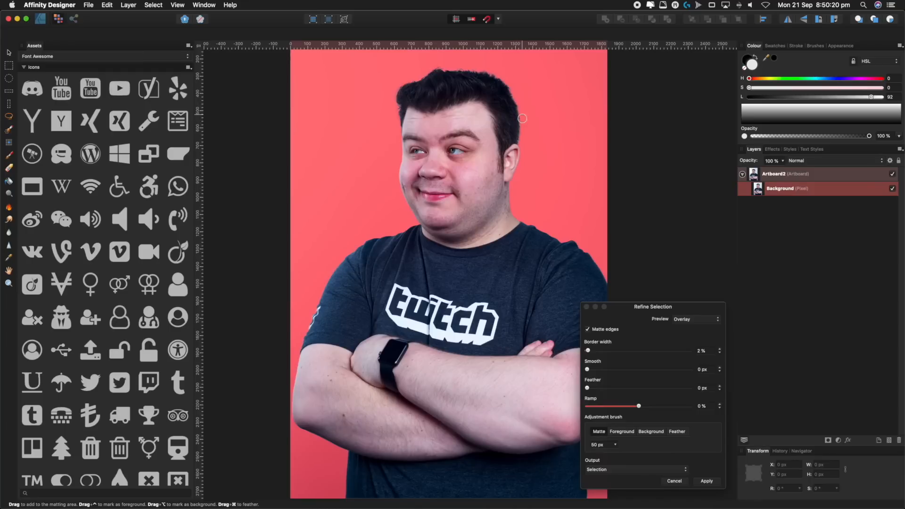
{"action": "left_click", "coordinate": [706, 480]}
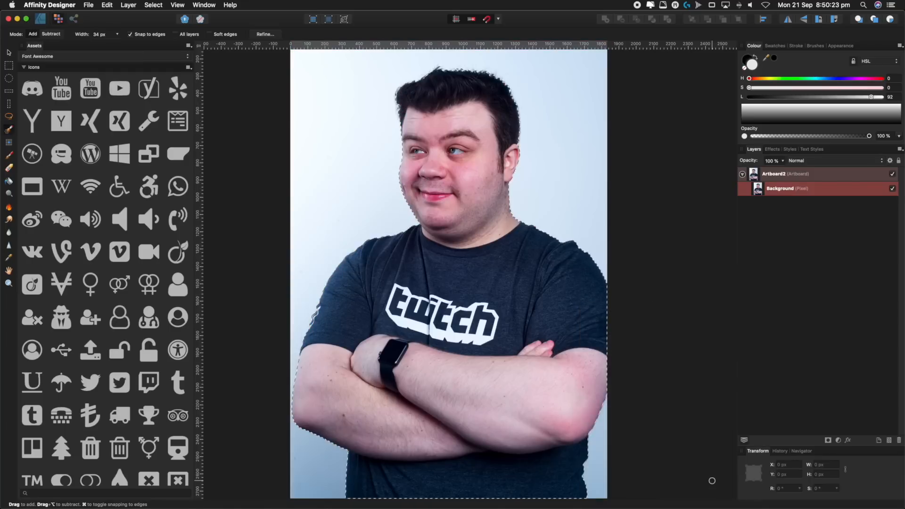
Examine the selection edge close up around the hair, ear, neck, shoulders, arms and sleeve.
{"action": "key", "text": "super+space"}
{"action": "left_click_drag", "start_coordinate": [435, 128], "coordinate": [463, 107]}
{"action": "scroll", "coordinate": [464, 108], "scroll_direction": "up", "scroll_amount": 10}
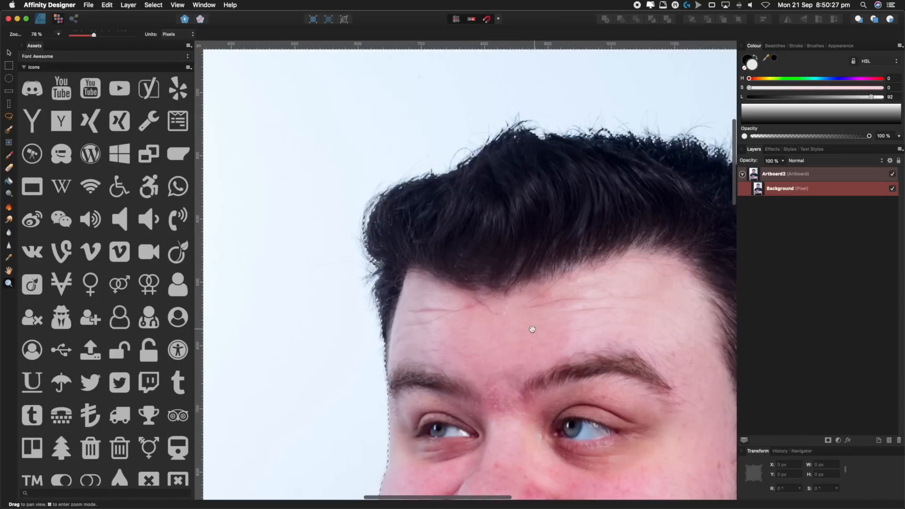
{"action": "left_click_drag", "start_coordinate": [409, 215], "coordinate": [312, 188]}
{"action": "left_click_drag", "start_coordinate": [565, 280], "coordinate": [525, 245]}
{"action": "left_click_drag", "start_coordinate": [541, 341], "coordinate": [527, 265]}
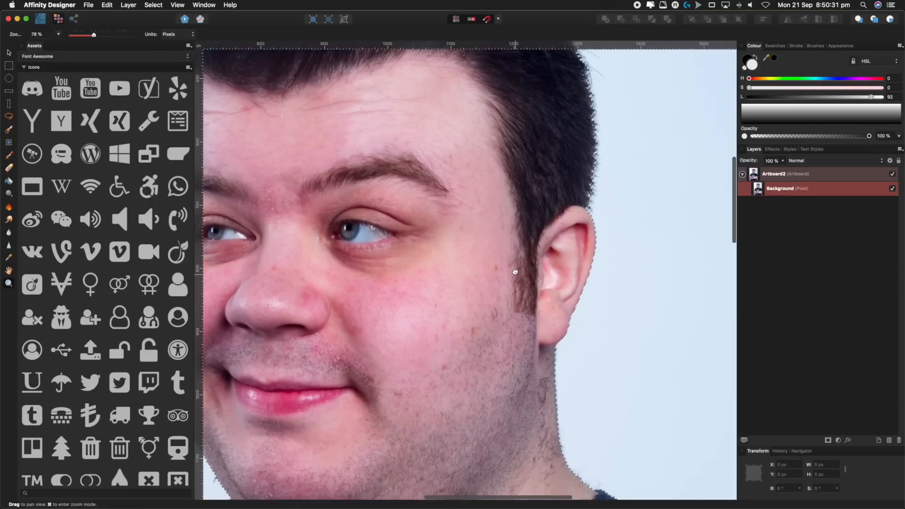
{"action": "left_click_drag", "start_coordinate": [547, 414], "coordinate": [527, 315]}
{"action": "left_click_drag", "start_coordinate": [520, 423], "coordinate": [442, 267]}
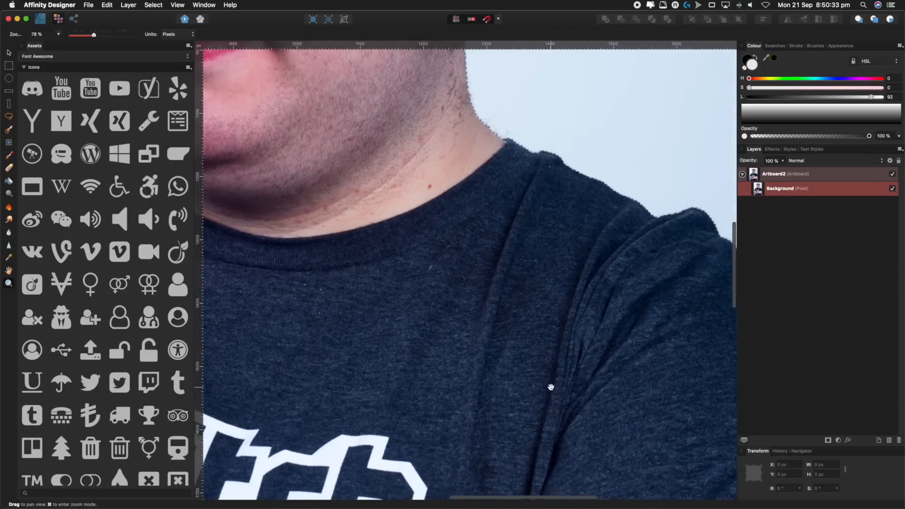
{"action": "left_click_drag", "start_coordinate": [549, 386], "coordinate": [350, 233]}
{"action": "left_click_drag", "start_coordinate": [460, 305], "coordinate": [466, 265]}
{"action": "left_click_drag", "start_coordinate": [392, 277], "coordinate": [562, 153]}
{"action": "left_click_drag", "start_coordinate": [453, 275], "coordinate": [683, 79]}
{"action": "left_click_drag", "start_coordinate": [458, 230], "coordinate": [702, 278]}
{"action": "left_click_drag", "start_coordinate": [377, 207], "coordinate": [602, 331]}
{"action": "left_click_drag", "start_coordinate": [573, 275], "coordinate": [569, 370]}
{"action": "left_click_drag", "start_coordinate": [572, 146], "coordinate": [575, 238]}
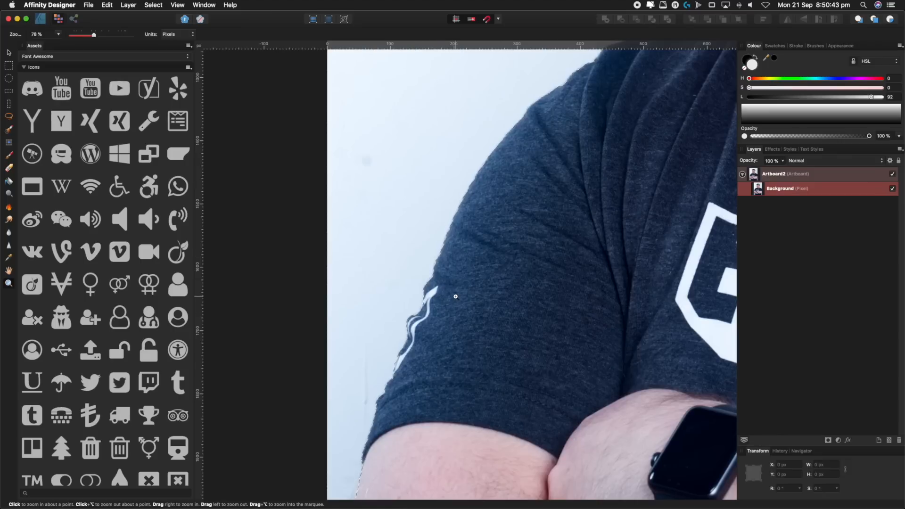
{"action": "key", "text": "super+0"}
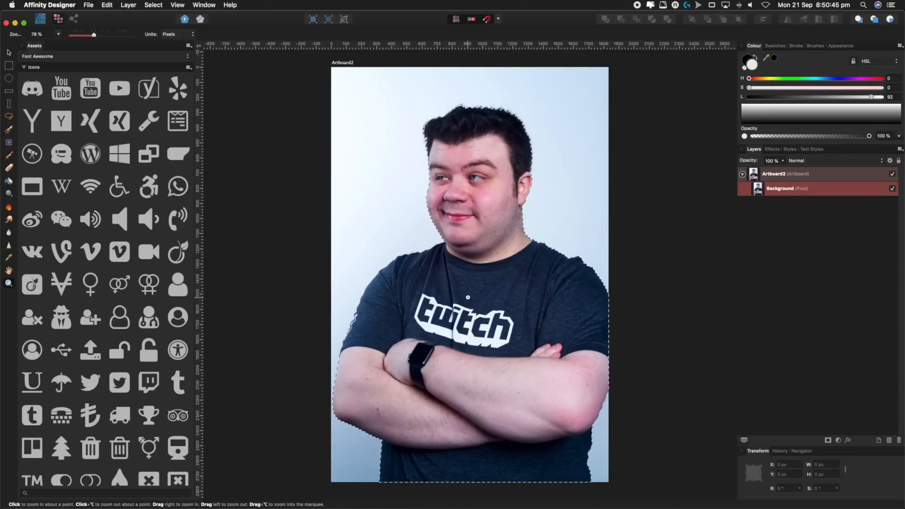
Mask the Background layer with the selection and check the cutout around the hair.
{"action": "left_click", "coordinate": [828, 440]}
{"action": "key", "text": "w"}
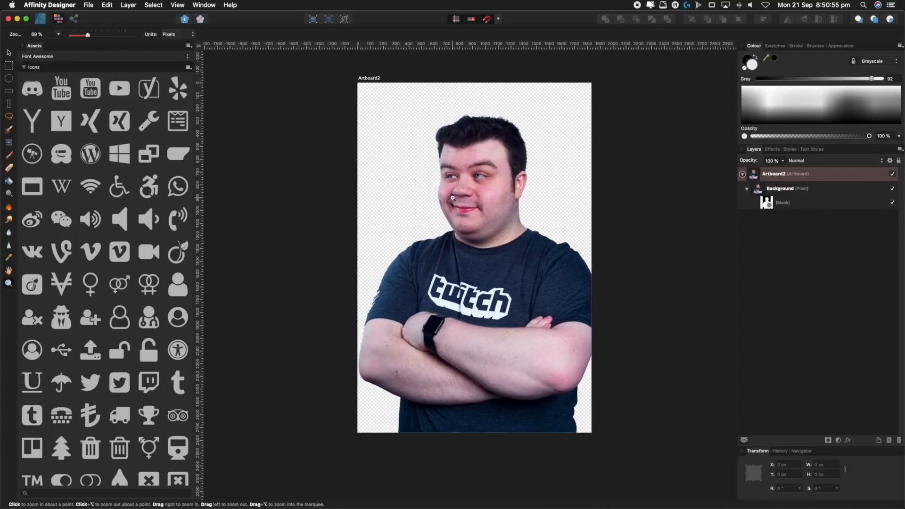
{"action": "left_click_drag", "start_coordinate": [499, 160], "coordinate": [527, 208]}
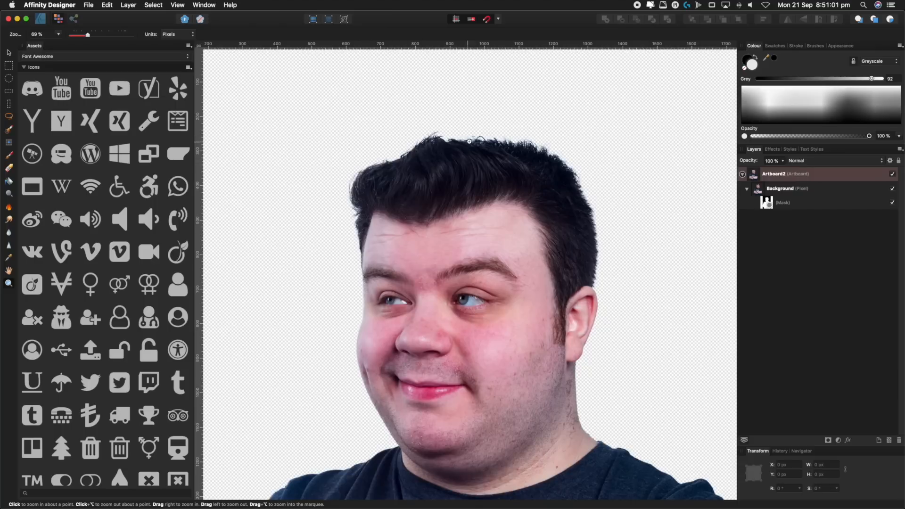
{"action": "left_click_drag", "start_coordinate": [463, 137], "coordinate": [283, 259]}
{"action": "left_click_drag", "start_coordinate": [485, 273], "coordinate": [505, 208]}
{"action": "left_click_drag", "start_coordinate": [498, 138], "coordinate": [490, 154]}
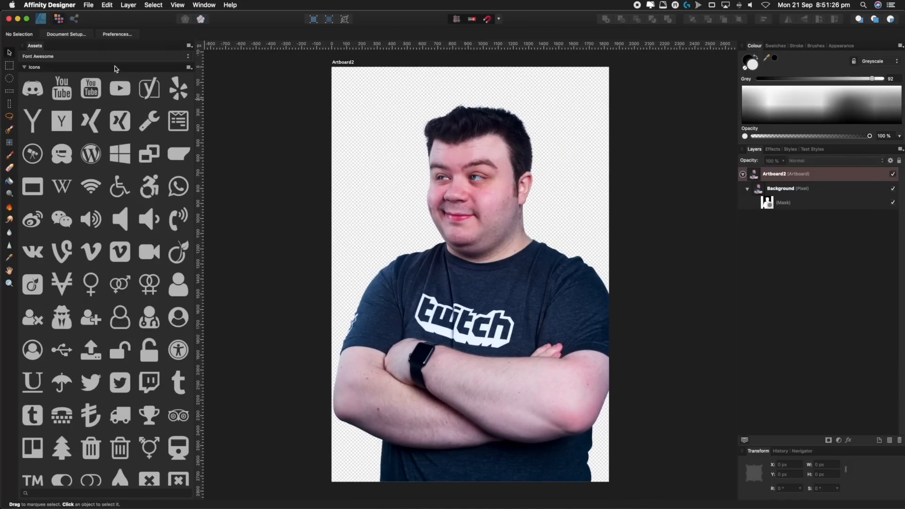
Switch to the Designer persona and darken the Artboard2 fill to a lightness of 5.
{"action": "left_click", "coordinate": [40, 20]}
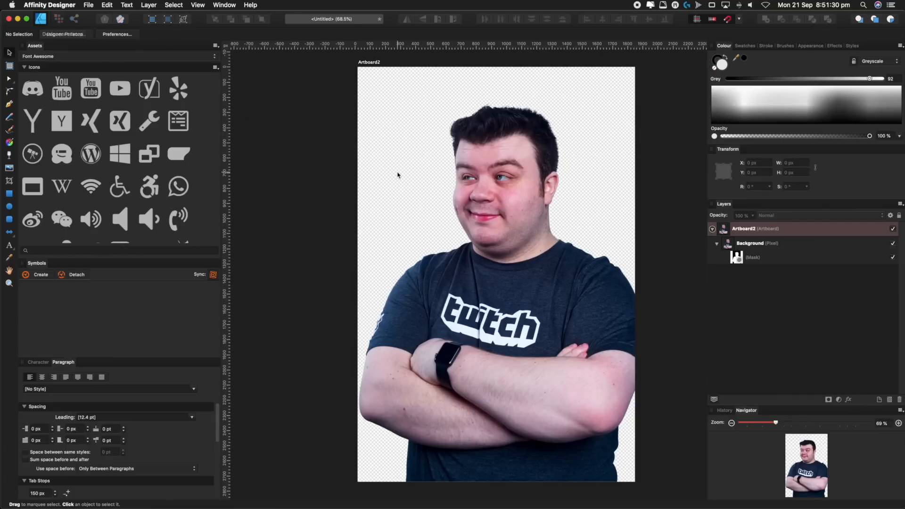
{"action": "left_click", "coordinate": [725, 230]}
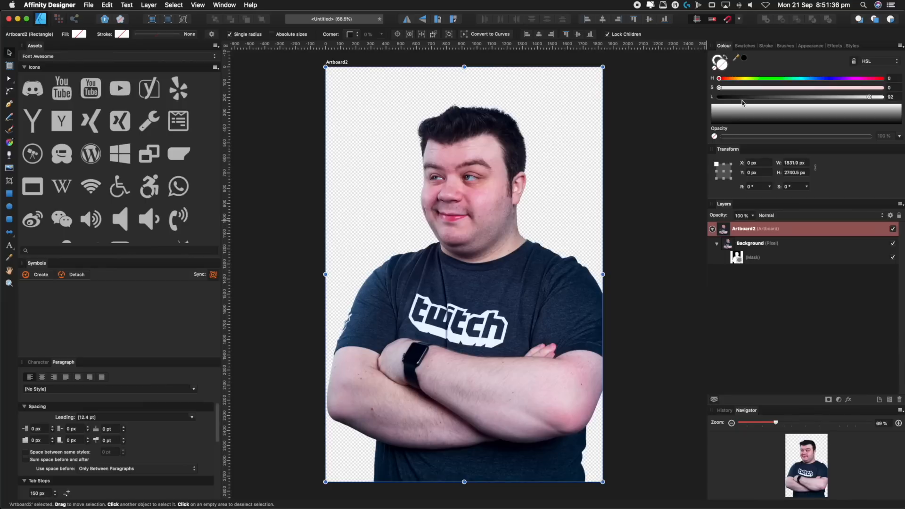
{"action": "left_click_drag", "start_coordinate": [767, 100], "coordinate": [727, 100]}
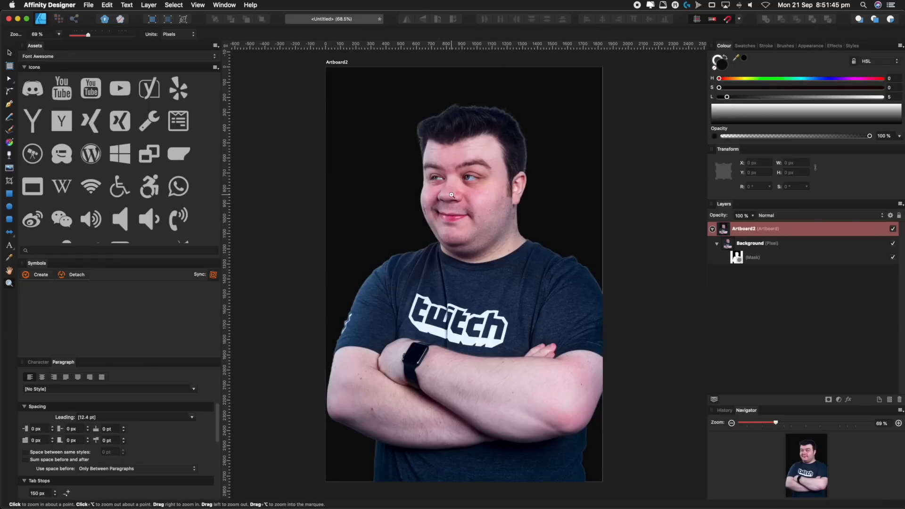
{"action": "left_click_drag", "start_coordinate": [456, 192], "coordinate": [511, 141]}
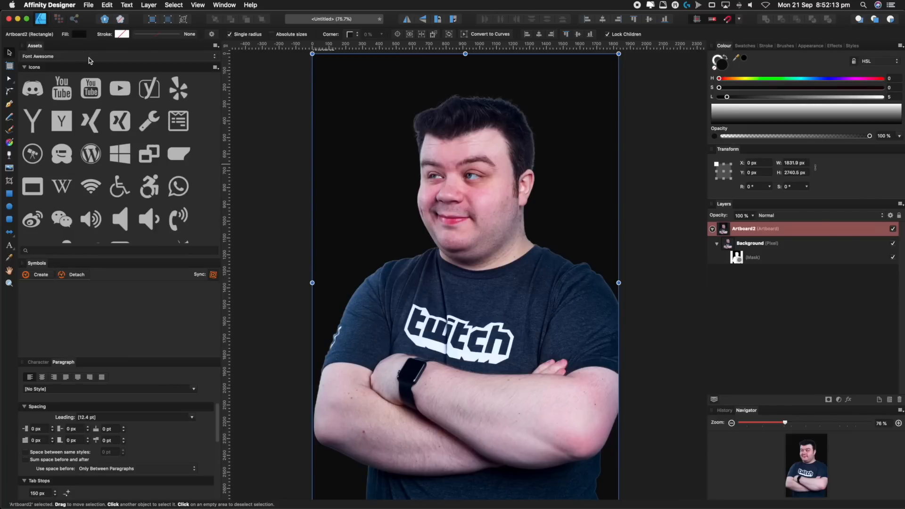
{"action": "left_click", "coordinate": [88, 56]}
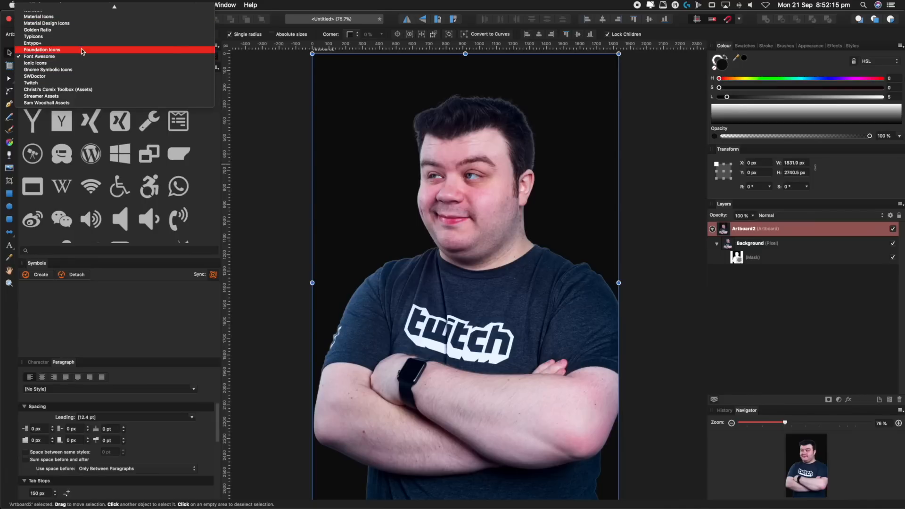
{"action": "left_click", "coordinate": [43, 56]}
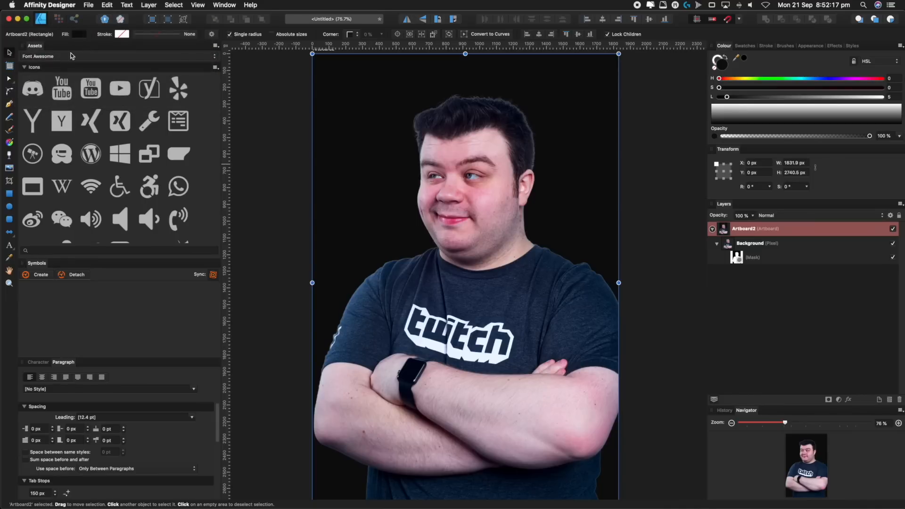
{"action": "left_click", "coordinate": [204, 4]}
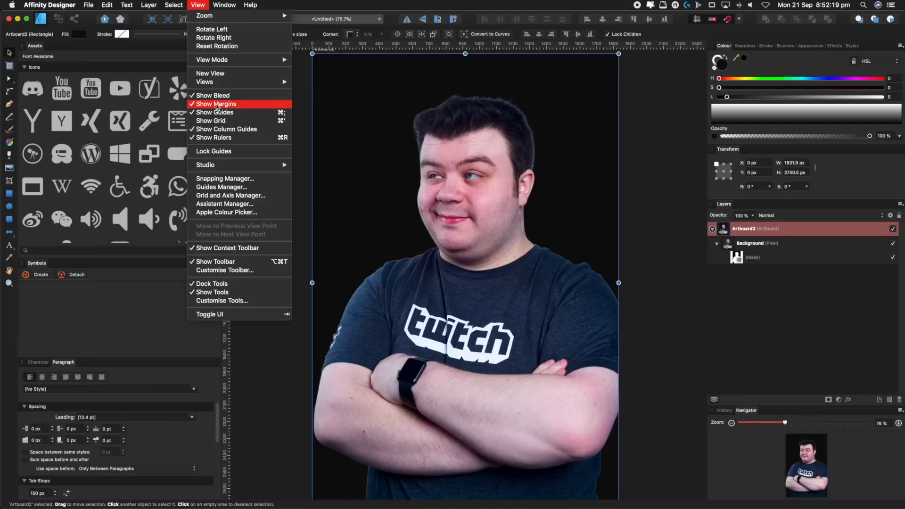
{"action": "mouse_move", "coordinate": [223, 164]}
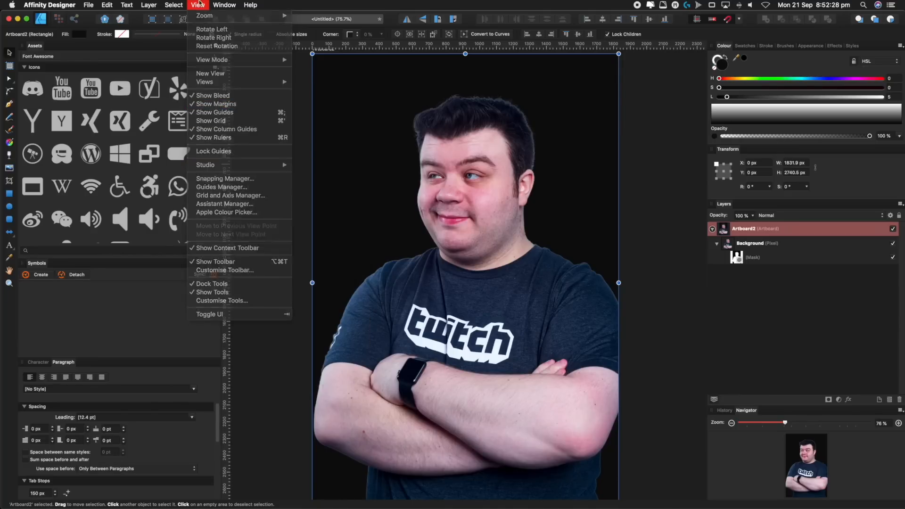
{"action": "left_click", "coordinate": [197, 5]}
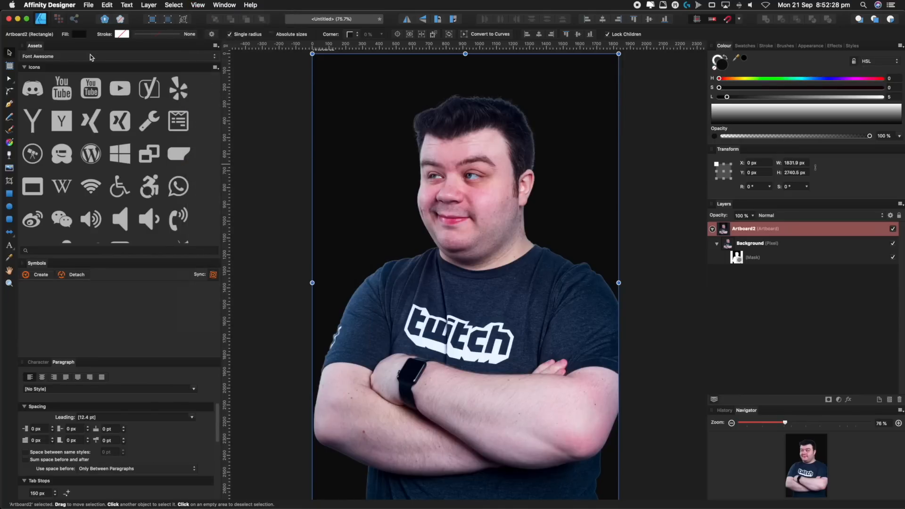
Look through the Twitch and personal branding asset categories, and return to the Font Awesome icons.
{"action": "left_click", "coordinate": [83, 57]}
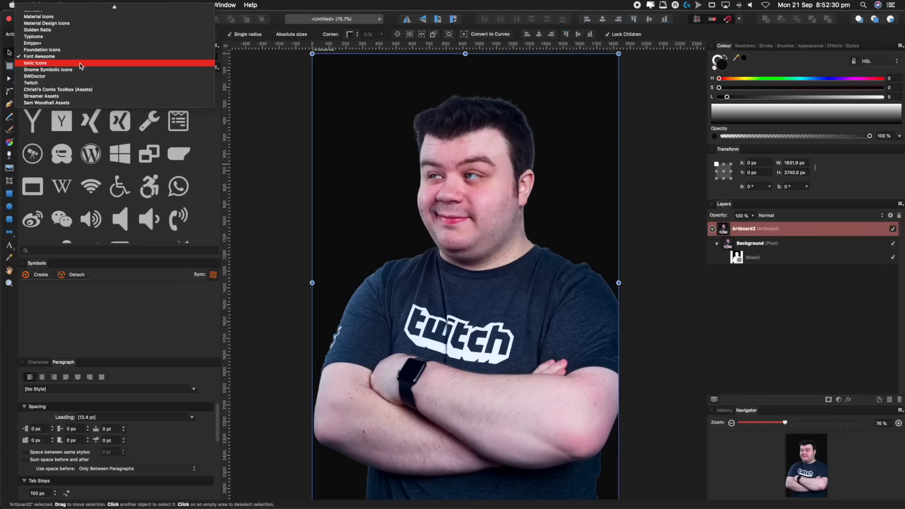
{"action": "left_click", "coordinate": [70, 83]}
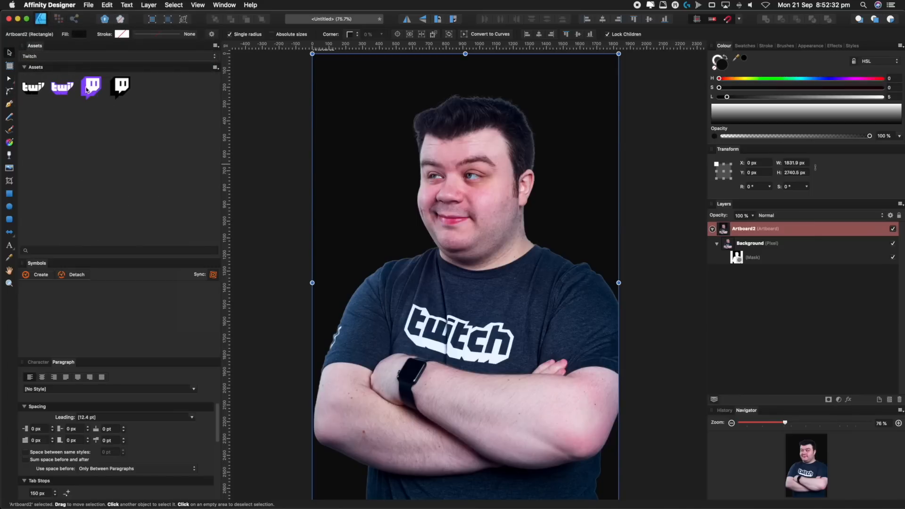
{"action": "left_click", "coordinate": [92, 57]}
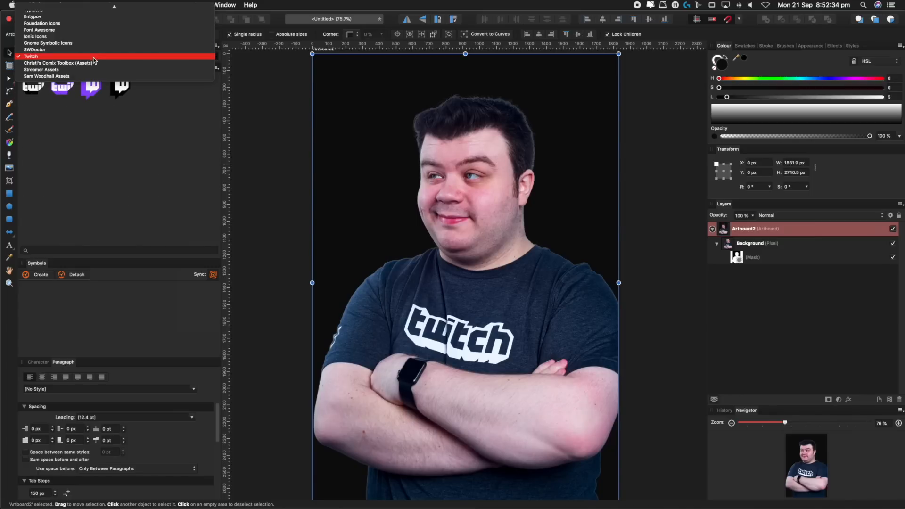
{"action": "left_click", "coordinate": [87, 76]}
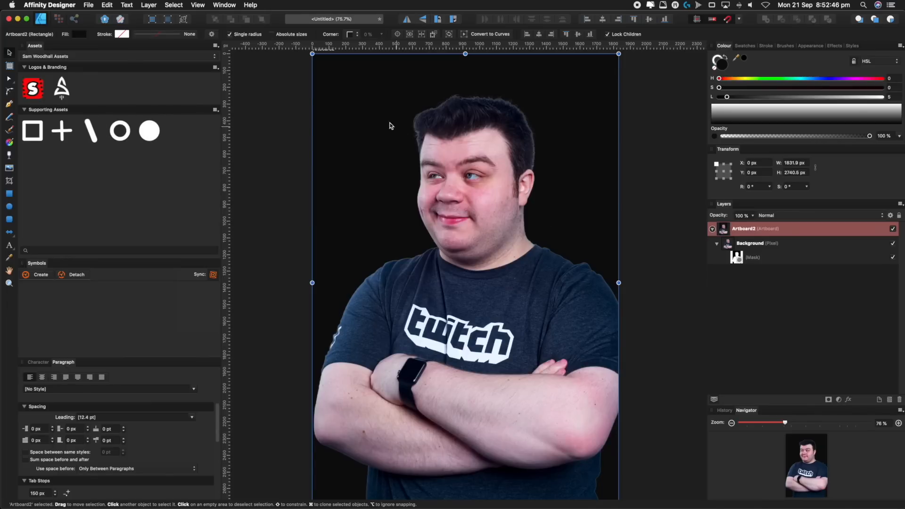
{"action": "left_click", "coordinate": [70, 56]}
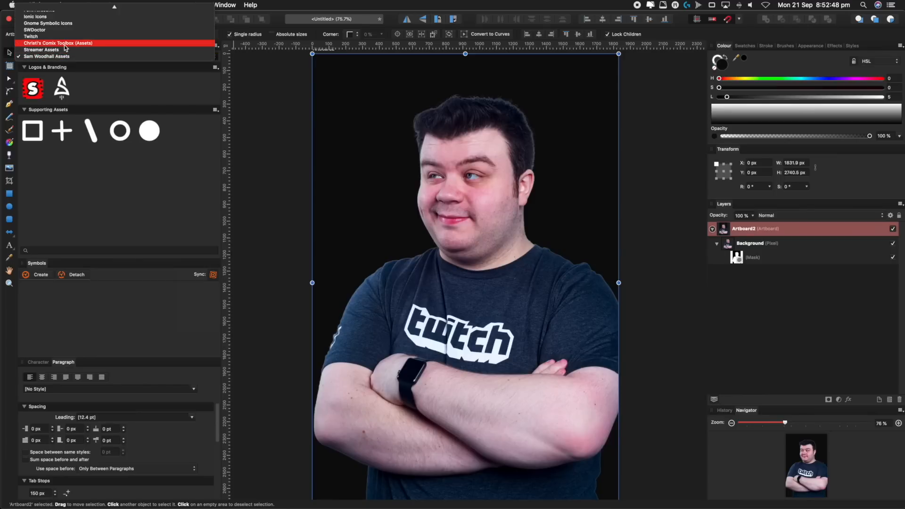
{"action": "scroll", "coordinate": [56, 47], "scroll_direction": "up", "scroll_amount": 5}
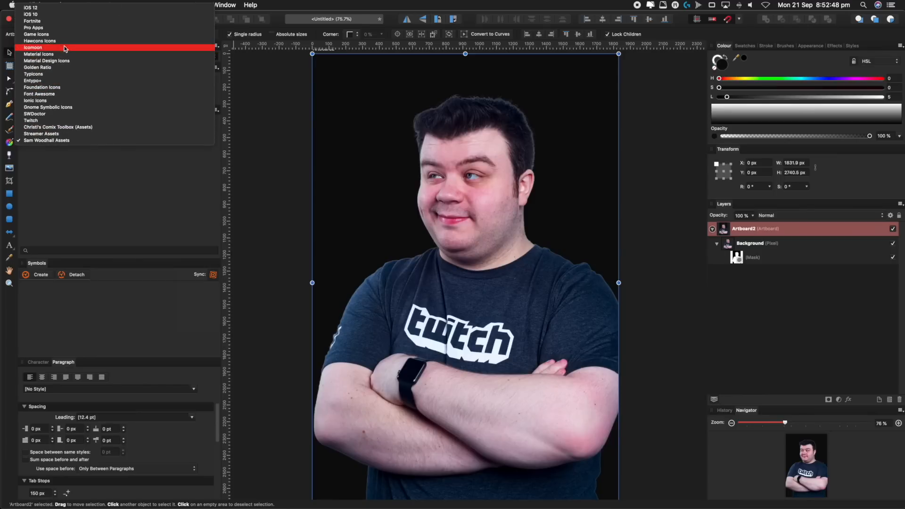
{"action": "left_click", "coordinate": [53, 94]}
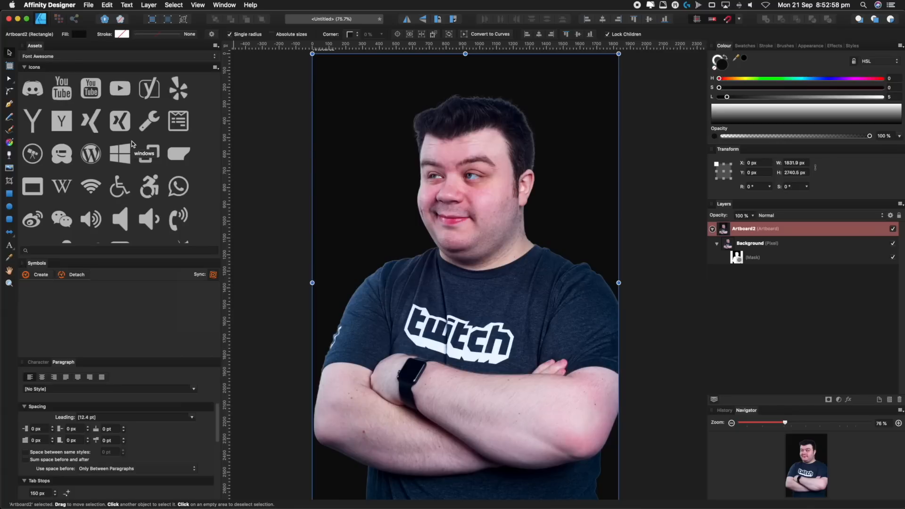
Place the youtube-play icon at about X 217, Y 518 px and the Discord icon at about X 102, Y 834 px beside the man's head.
{"action": "left_click_drag", "start_coordinate": [119, 88], "coordinate": [386, 140]}
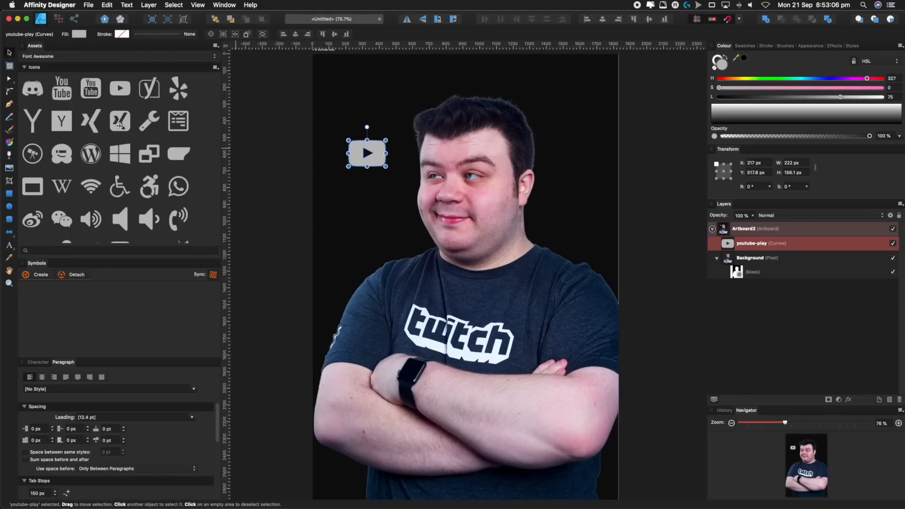
{"action": "left_click_drag", "start_coordinate": [37, 90], "coordinate": [367, 194]}
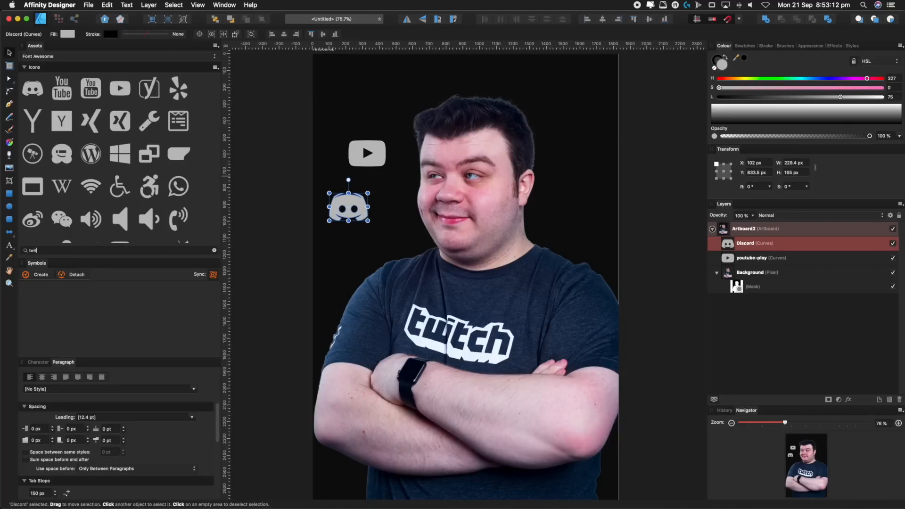
Place the twitter icon above the YouTube icon and the Instagram icon at about X 393, Y 798 px beside the Discord icon.
{"action": "left_click_drag", "start_coordinate": [34, 96], "coordinate": [392, 88]}
{"action": "type", "text": "insta"}
{"action": "left_click_drag", "start_coordinate": [41, 92], "coordinate": [396, 200]}
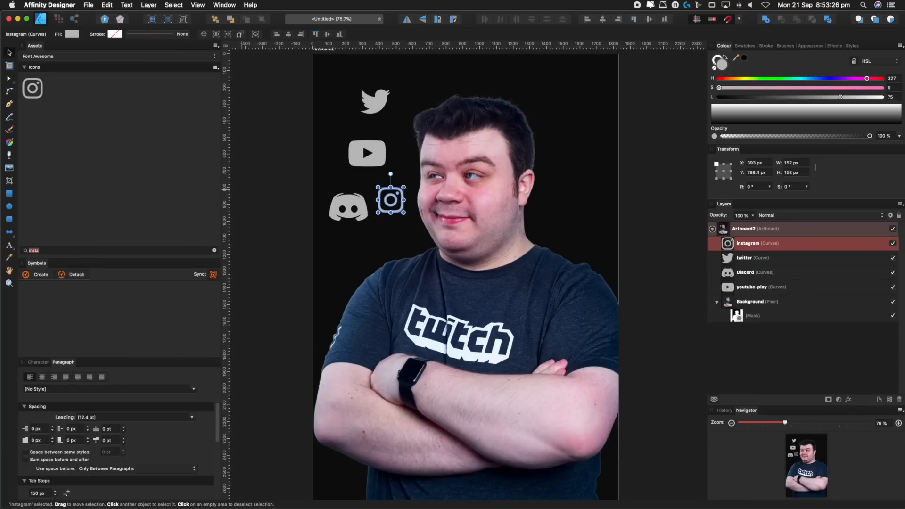
Place the purple Twitch glitch asset from the Twitch category at about X 53, Y 163 px in the artboard's upper corner.
{"action": "key", "text": "BackSpace"}
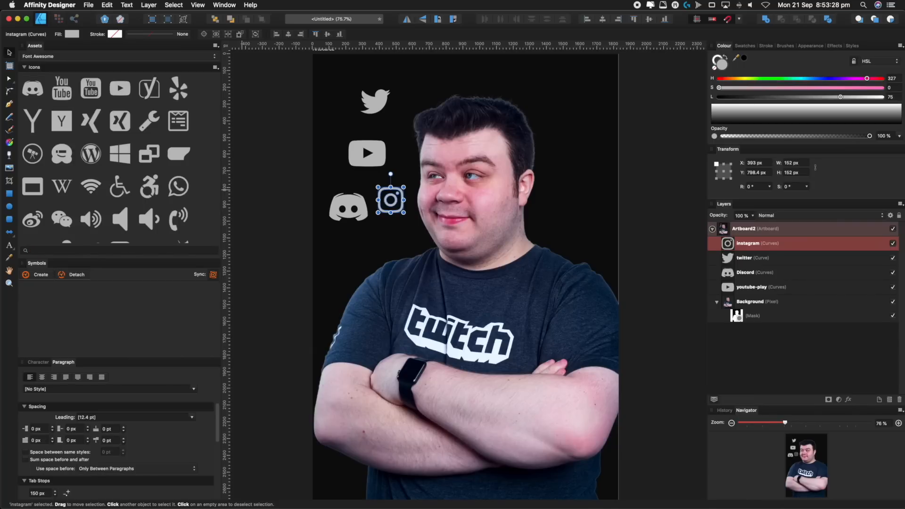
{"action": "left_click", "coordinate": [64, 59]}
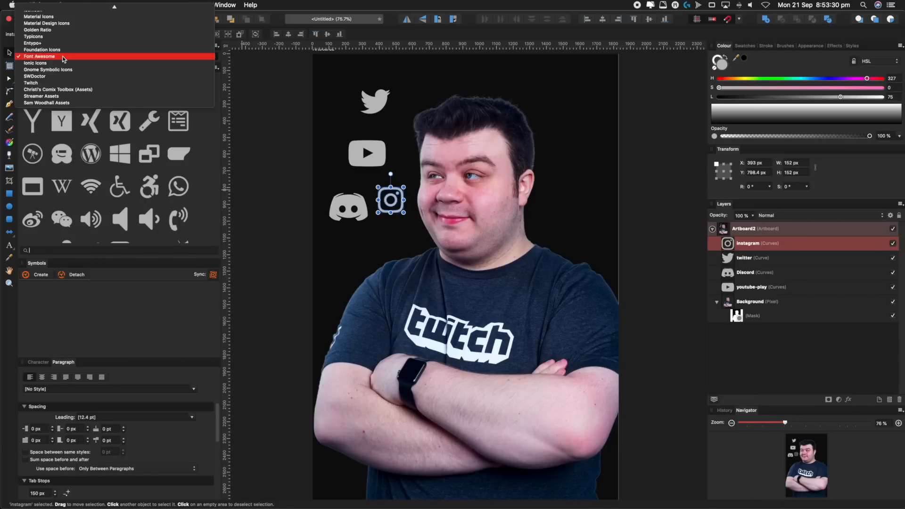
{"action": "left_click", "coordinate": [101, 83]}
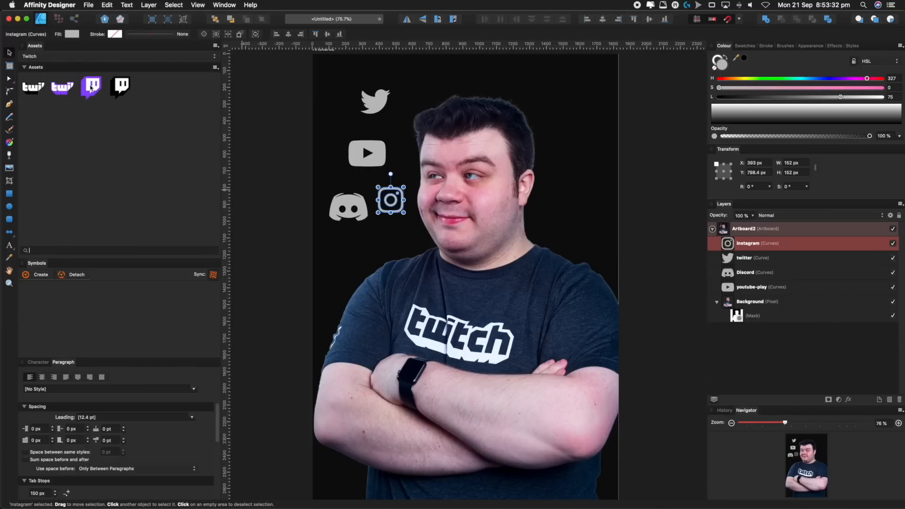
{"action": "left_click_drag", "start_coordinate": [91, 87], "coordinate": [331, 94]}
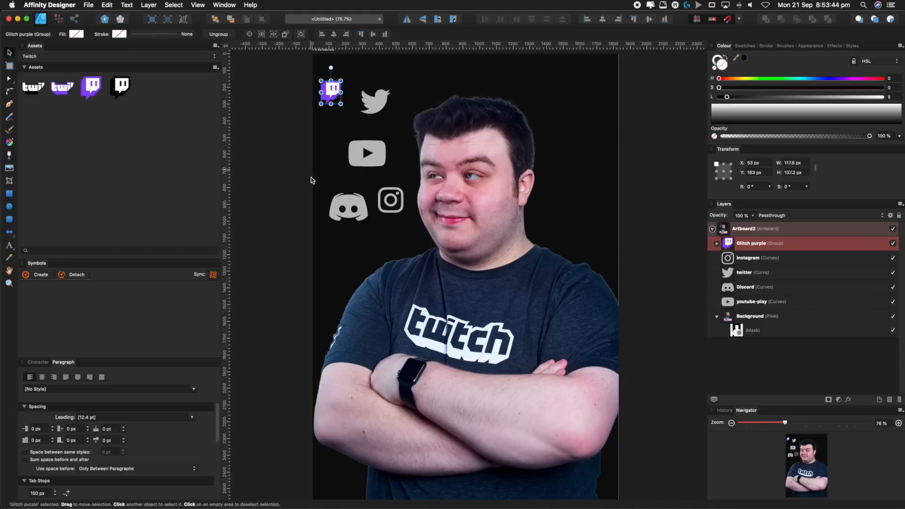
Select the YouTube icon and hide the Discord, twitter, Instagram and Glitch purple layers.
{"action": "left_click", "coordinate": [361, 150]}
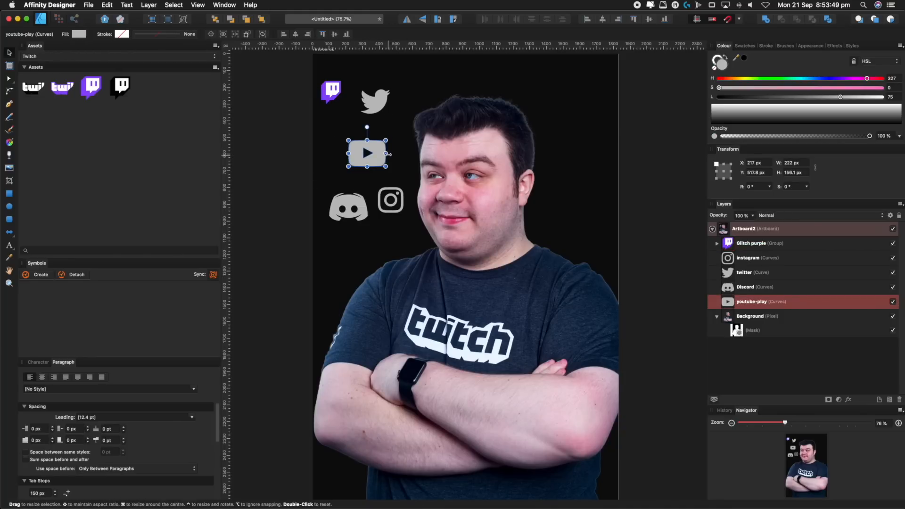
{"action": "left_click", "coordinate": [891, 286]}
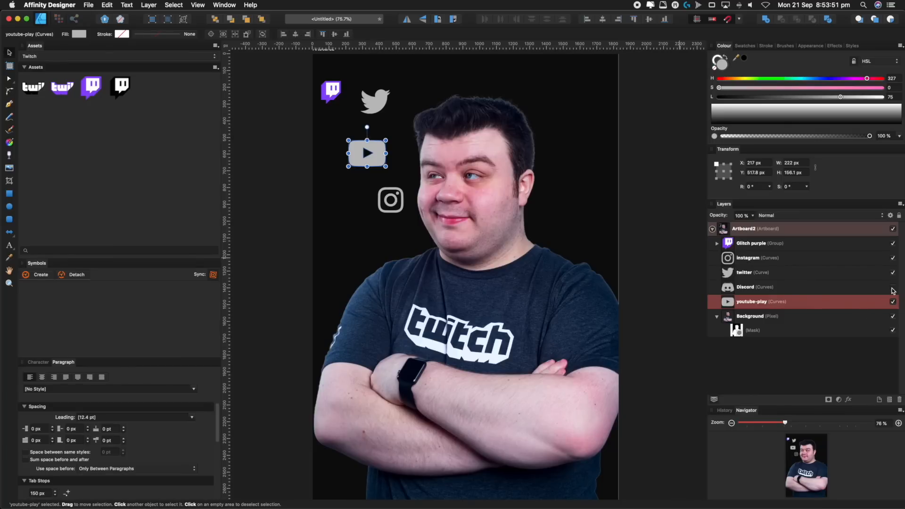
{"action": "left_click", "coordinate": [892, 272]}
{"action": "left_click", "coordinate": [892, 258]}
{"action": "left_click", "coordinate": [892, 244]}
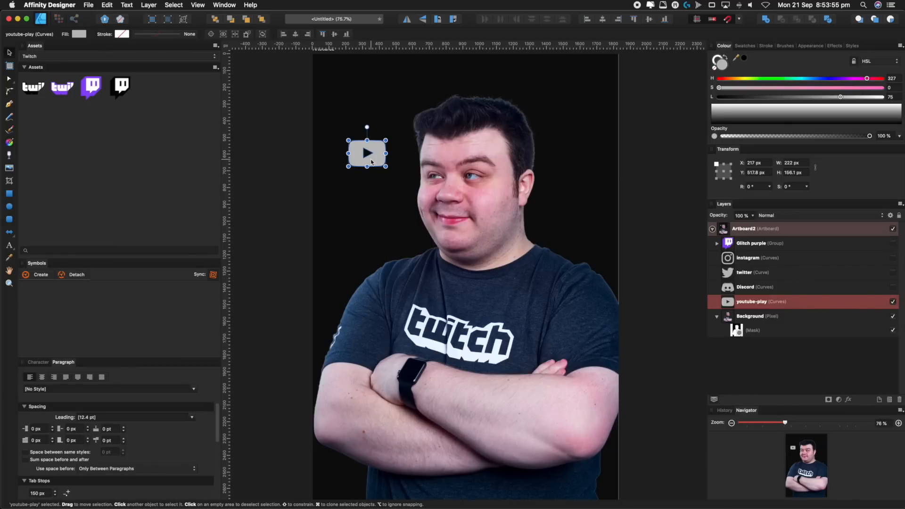
Fill the YouTube icon with red, using hue 360, saturation 99 and lightness 50.
{"action": "key", "text": "z"}
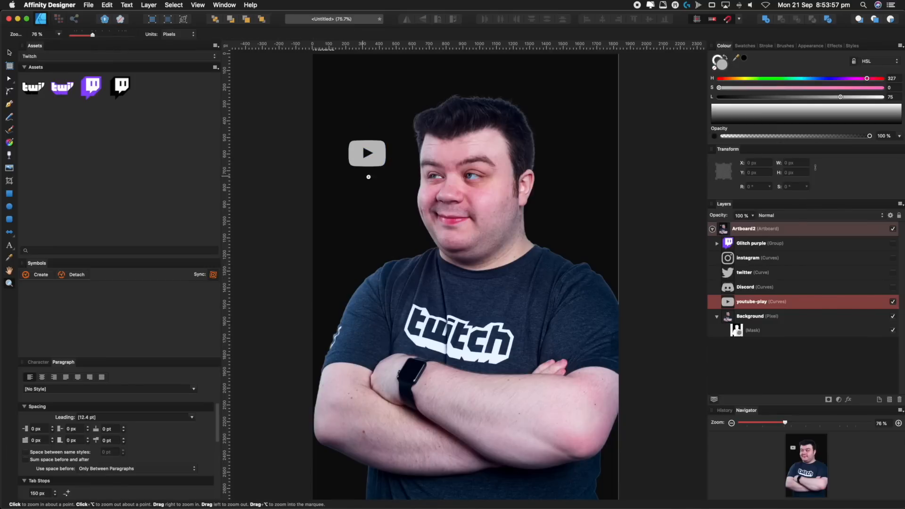
{"action": "left_click_drag", "start_coordinate": [359, 166], "coordinate": [600, 246]}
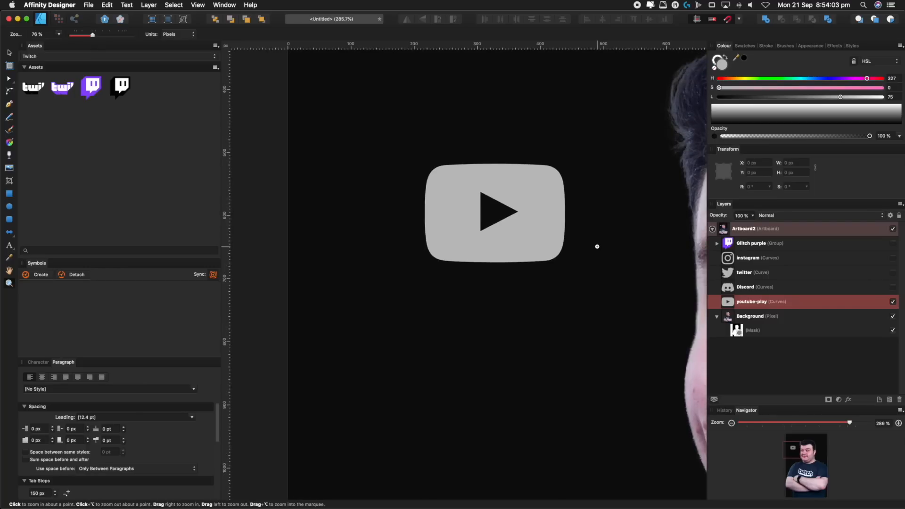
{"action": "key", "text": "v"}
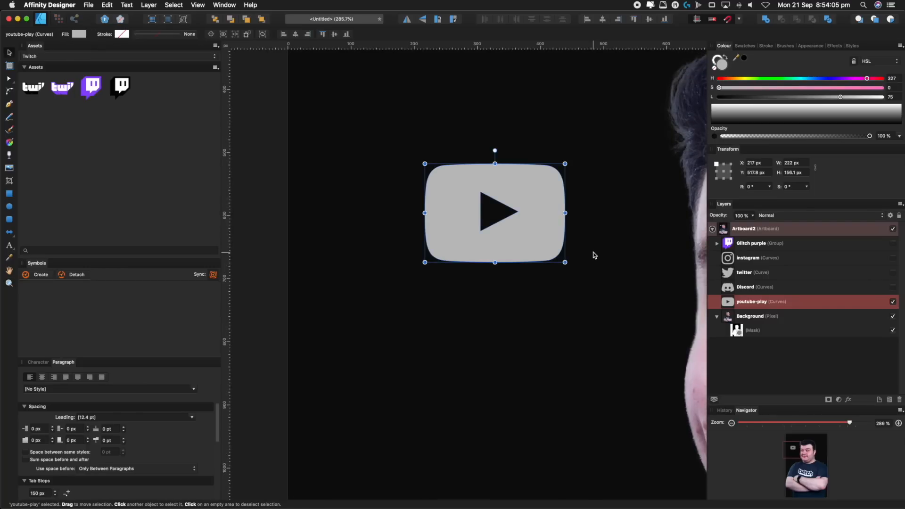
{"action": "left_click_drag", "start_coordinate": [875, 78], "coordinate": [882, 78]}
{"action": "left_click_drag", "start_coordinate": [829, 88], "coordinate": [880, 88]}
{"action": "left_click_drag", "start_coordinate": [840, 96], "coordinate": [800, 97]}
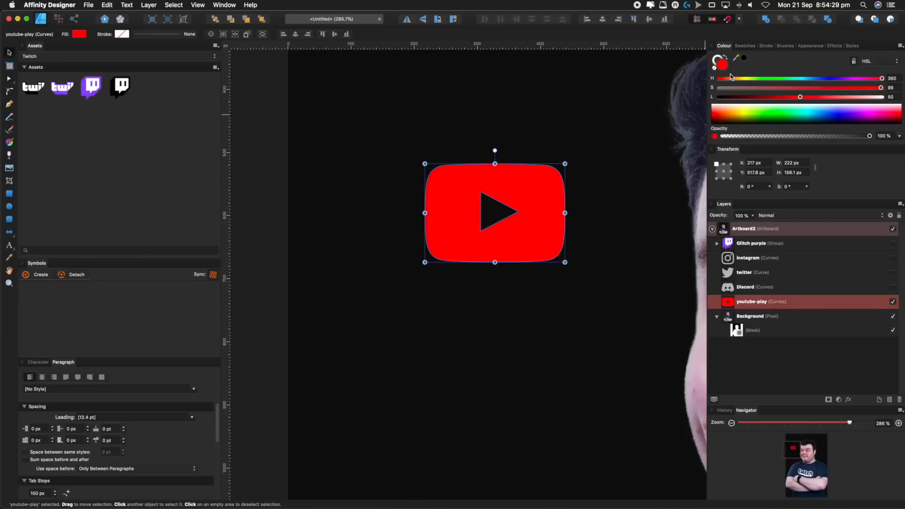
Give the YouTube icon a white stroke with a lightness of 100 and check the outline.
{"action": "left_click", "coordinate": [719, 58]}
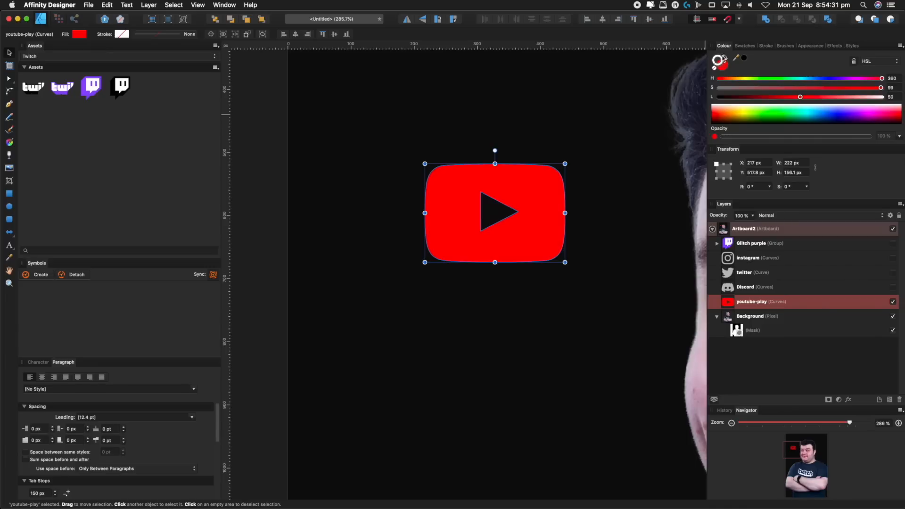
{"action": "left_click_drag", "start_coordinate": [812, 100], "coordinate": [885, 100]}
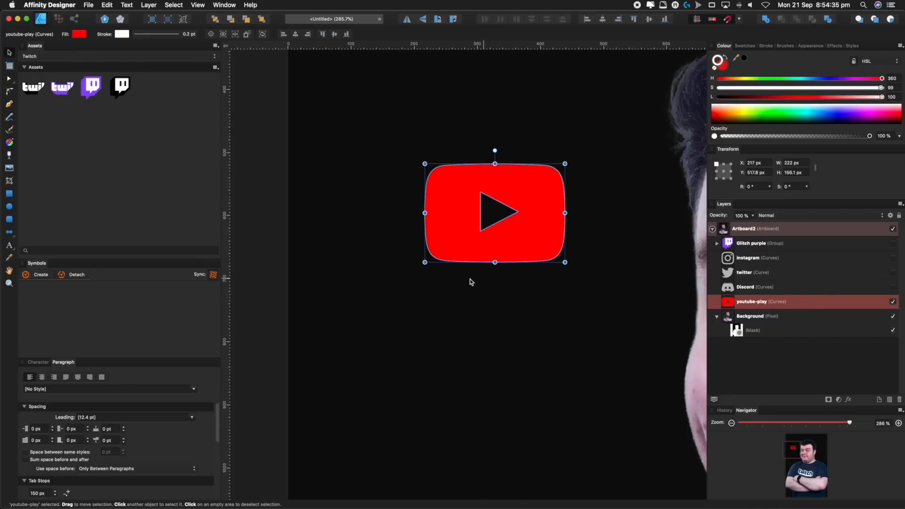
{"action": "left_click", "coordinate": [406, 183]}
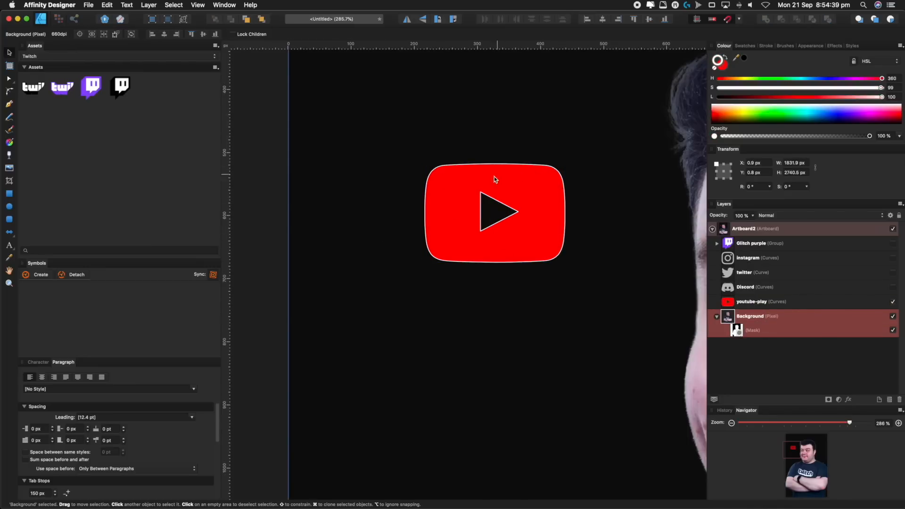
{"action": "left_click", "coordinate": [801, 301]}
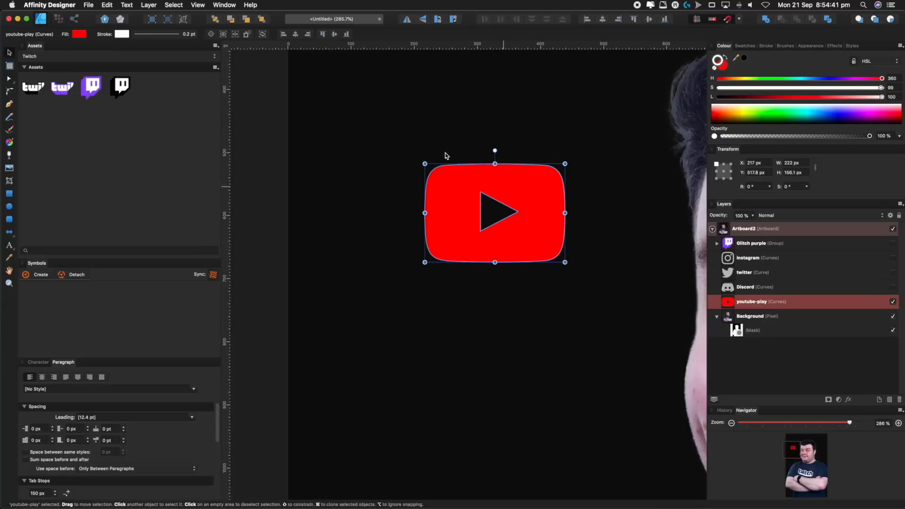
Set the YouTube icon's stroke to 4.5 pt wide and draw it behind the fill.
{"action": "left_click", "coordinate": [172, 35]}
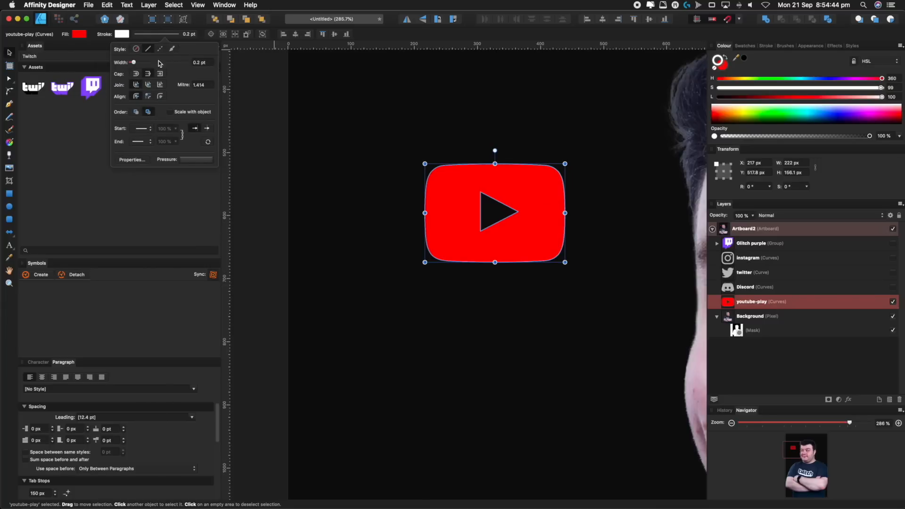
{"action": "left_click_drag", "start_coordinate": [134, 64], "coordinate": [147, 58]}
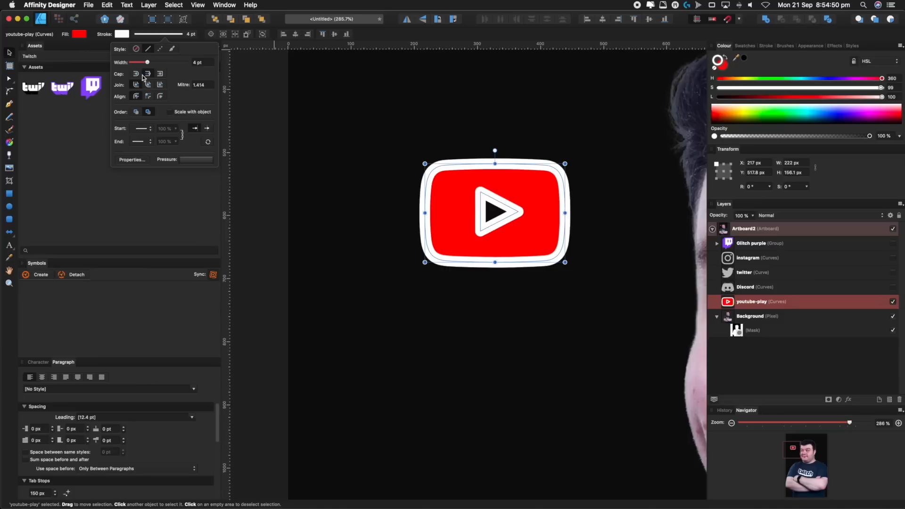
{"action": "left_click", "coordinate": [136, 112]}
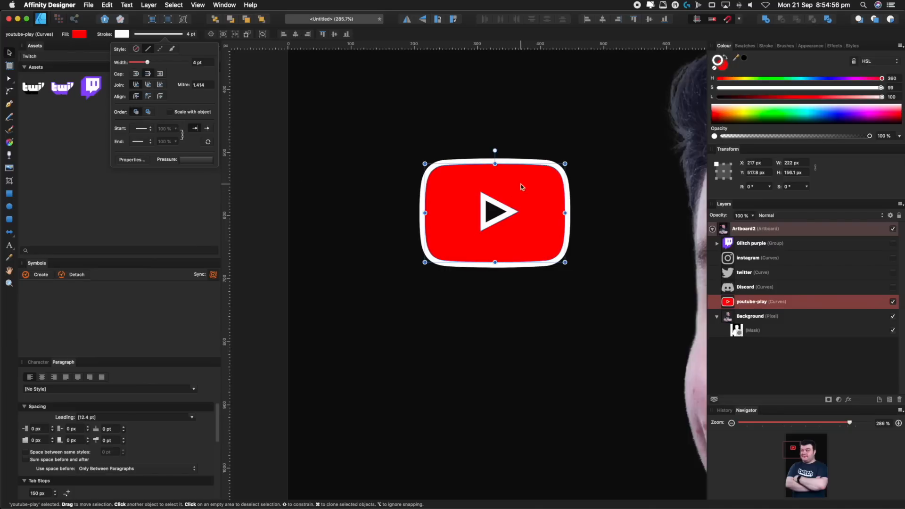
{"action": "left_click_drag", "start_coordinate": [147, 62], "coordinate": [157, 57]}
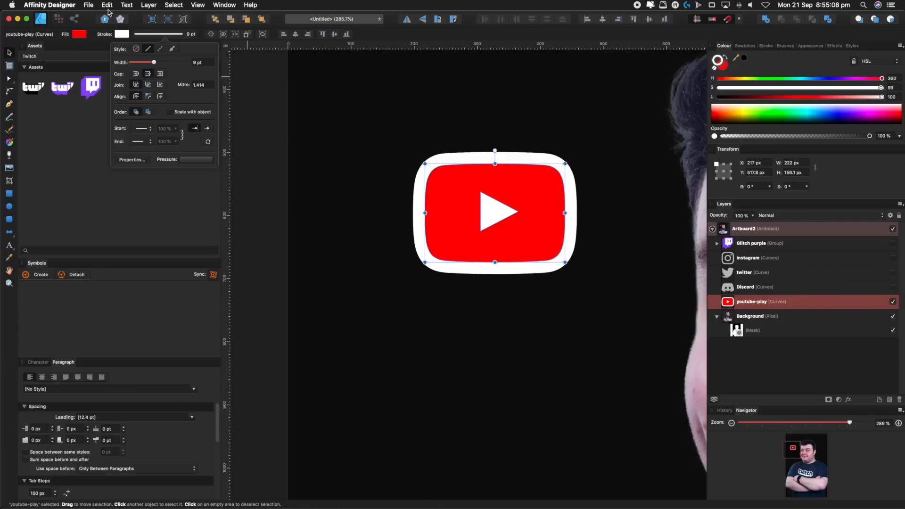
{"action": "left_click_drag", "start_coordinate": [154, 61], "coordinate": [147, 65]}
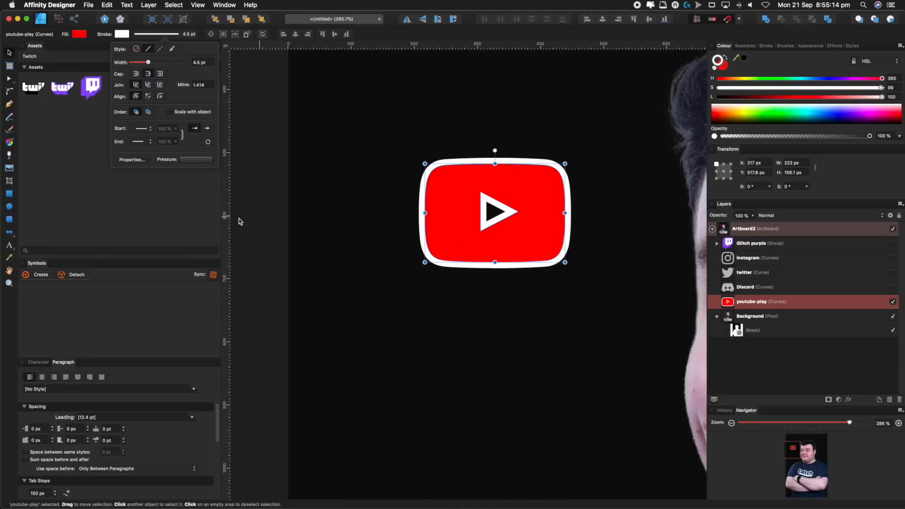
Draw a white rectangle of about 94 × 62 px over the play triangle and move it below the youtube-play layer.
{"action": "left_click", "coordinate": [10, 195]}
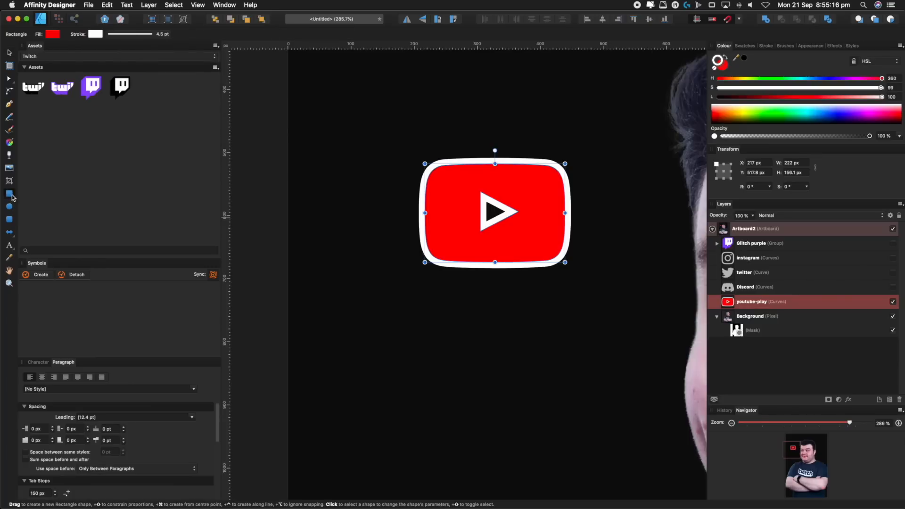
{"action": "left_click_drag", "start_coordinate": [461, 190], "coordinate": [523, 230]}
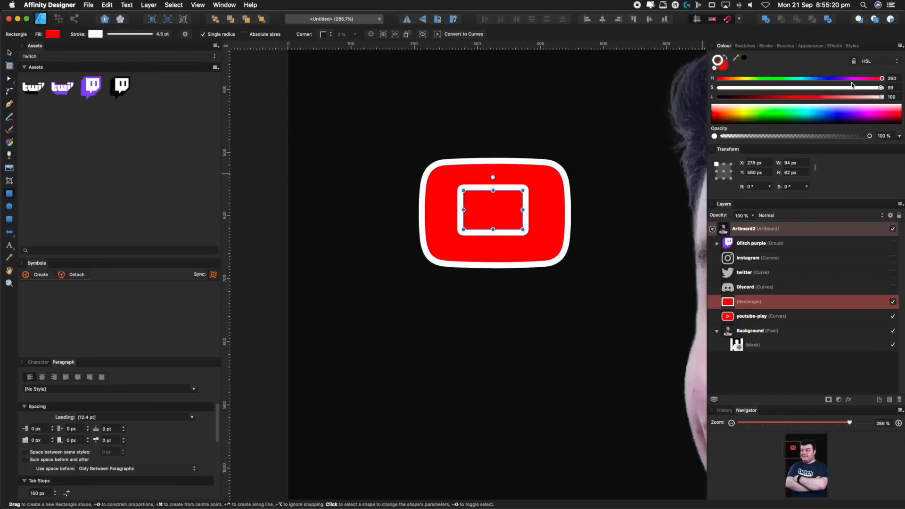
{"action": "left_click", "coordinate": [722, 66]}
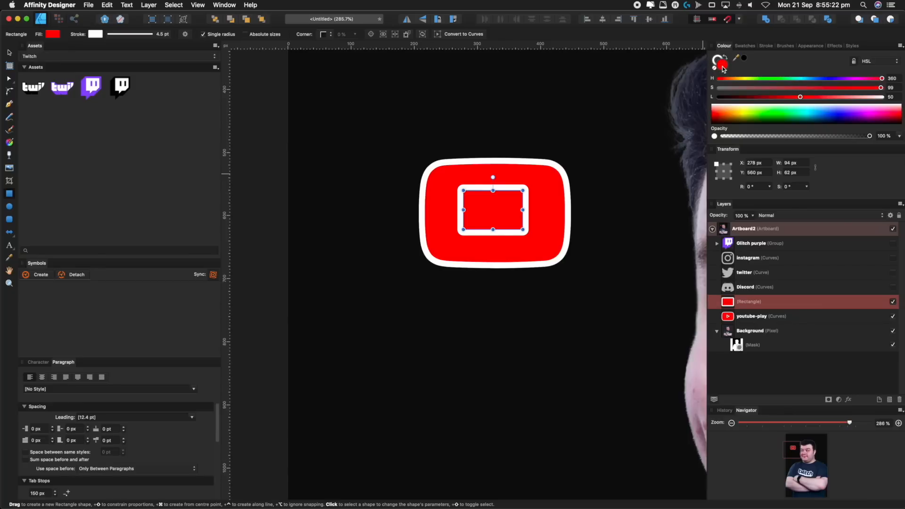
{"action": "left_click_drag", "start_coordinate": [799, 97], "coordinate": [881, 97]}
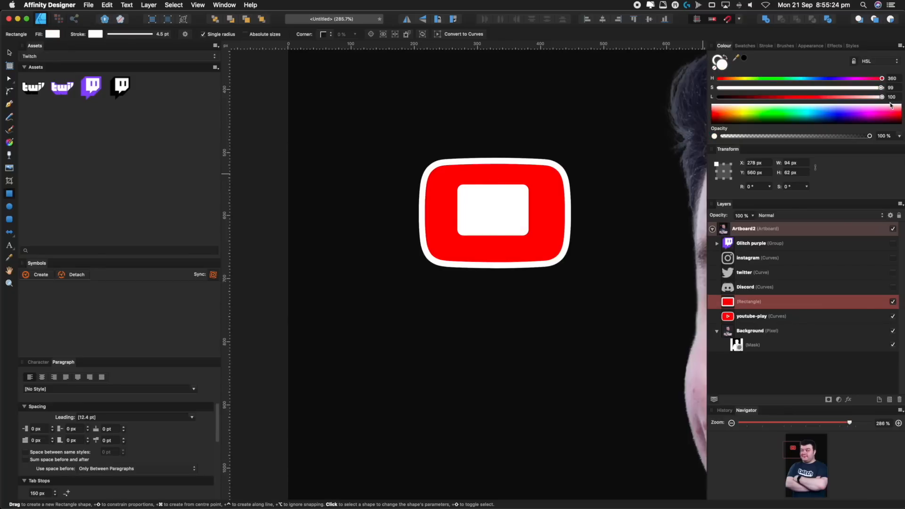
{"action": "left_click_drag", "start_coordinate": [727, 305], "coordinate": [736, 333]}
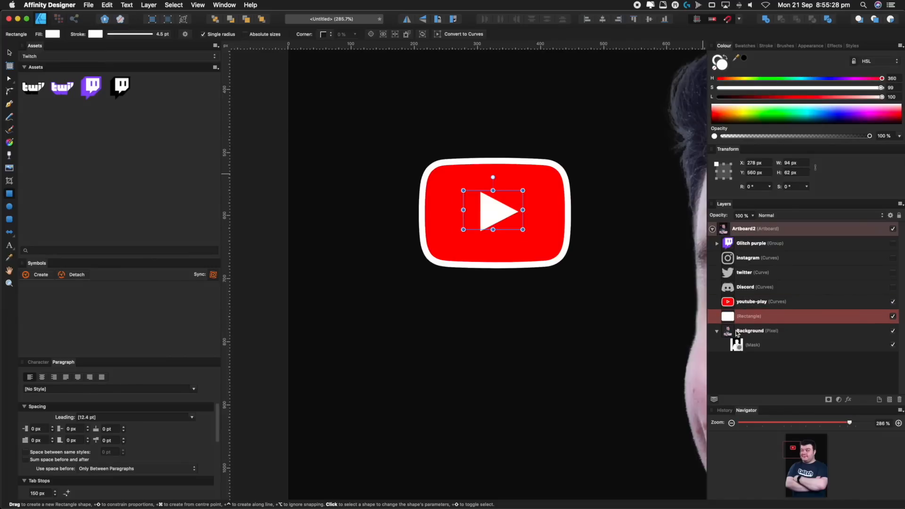
Group the youtube-play curves with the white rectangle.
{"action": "left_click", "coordinate": [750, 305]}
{"action": "left_click", "coordinate": [749, 315]}
{"action": "left_click", "coordinate": [748, 305]}
{"action": "left_click", "coordinate": [762, 382]}
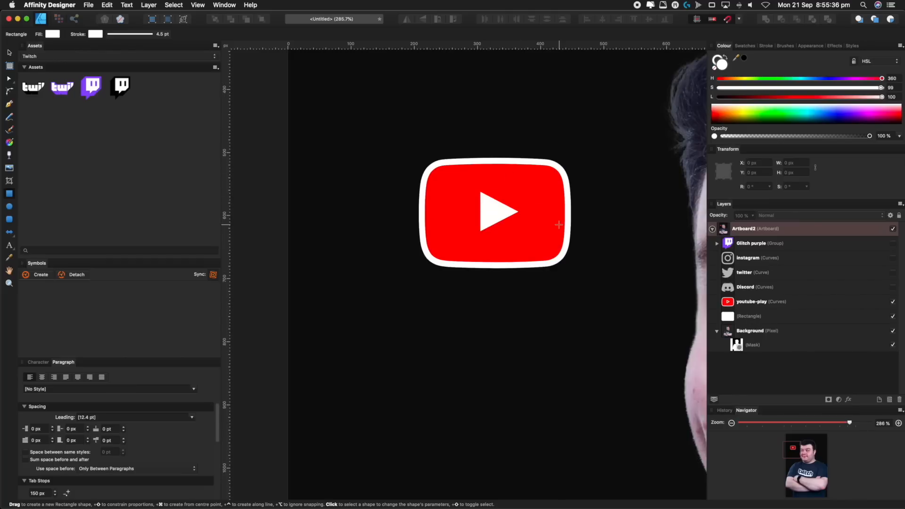
{"action": "left_click", "coordinate": [782, 307]}
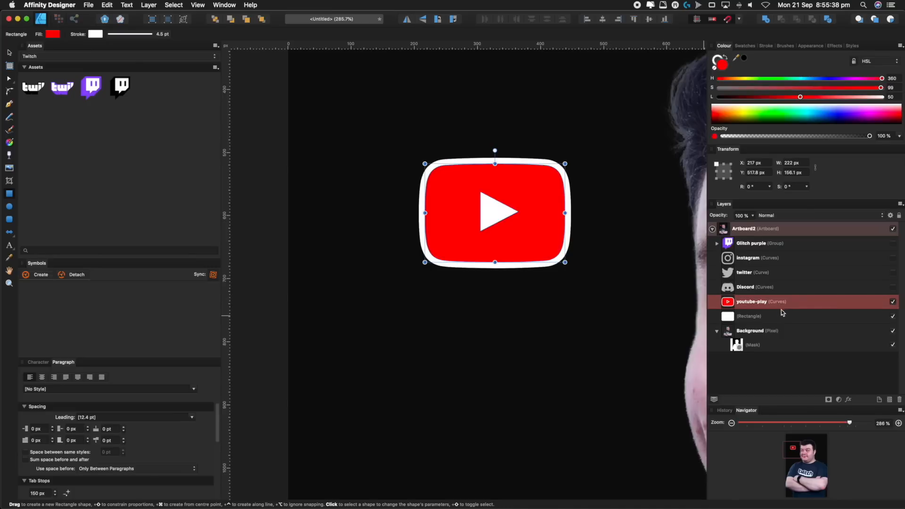
{"action": "left_click", "coordinate": [775, 316], "text": "shift"}
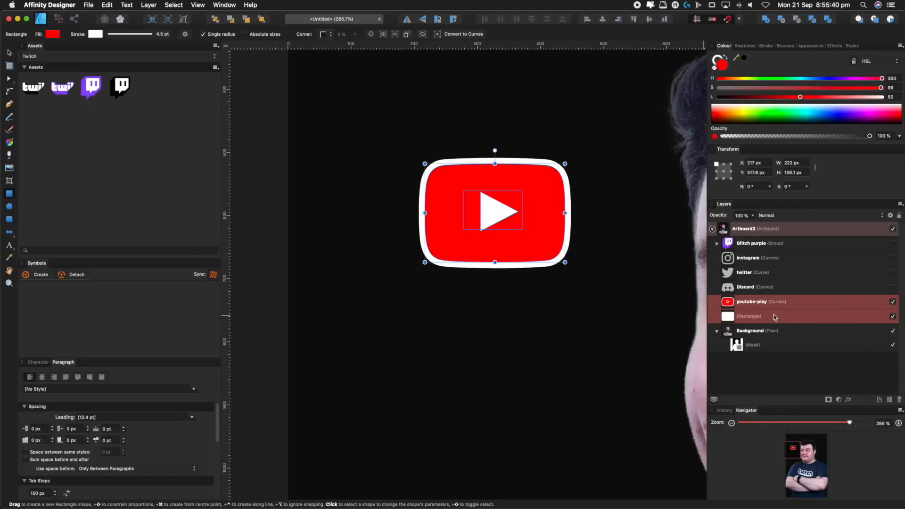
{"action": "right_click", "coordinate": [775, 318]}
{"action": "left_click", "coordinate": [796, 415]}
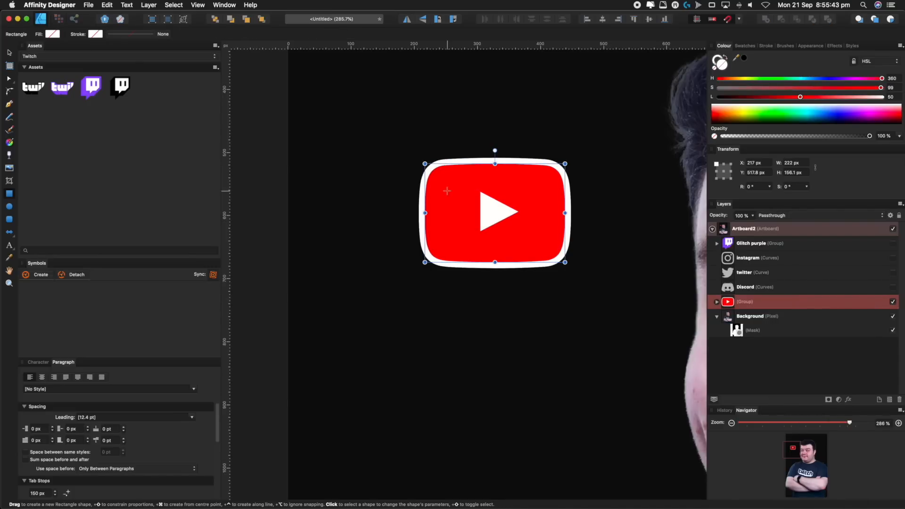
Enlarge the YouTube group to about 275 × 194 px and rotate it to about -11.2° at about X 216, Y 515 px.
{"action": "key", "text": "v"}
{"action": "left_click_drag", "start_coordinate": [521, 202], "coordinate": [539, 244]}
{"action": "key", "text": "z"}
{"action": "left_click_drag", "start_coordinate": [554, 208], "coordinate": [504, 233]}
{"action": "key", "text": "v"}
{"action": "left_click_drag", "start_coordinate": [541, 198], "coordinate": [548, 207]}
{"action": "left_click_drag", "start_coordinate": [458, 193], "coordinate": [441, 174]}
{"action": "key", "text": "z"}
{"action": "left_click_drag", "start_coordinate": [511, 192], "coordinate": [431, 247]}
{"action": "left_click_drag", "start_coordinate": [554, 200], "coordinate": [543, 201]}
{"action": "left_click_drag", "start_coordinate": [579, 200], "coordinate": [531, 184]}
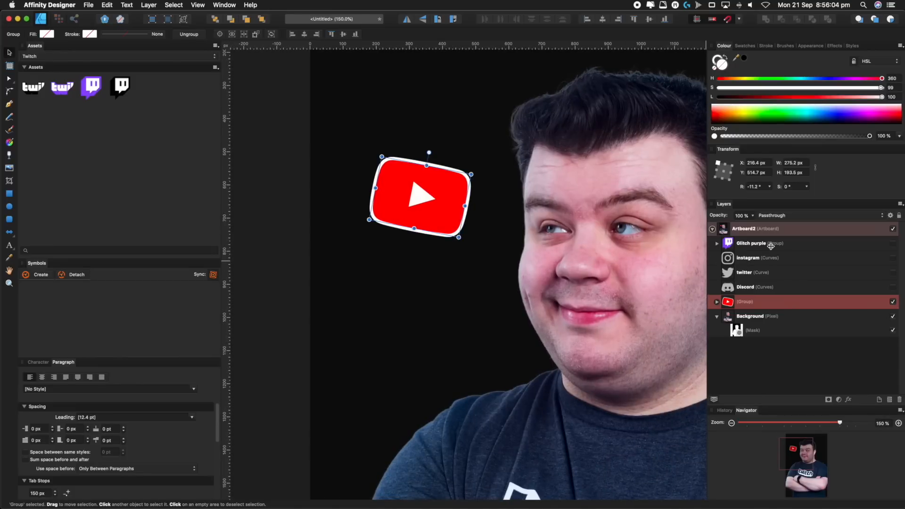
Show the Glitch purple group and move it in the layer order to just above the YouTube group.
{"action": "left_click", "coordinate": [803, 249]}
{"action": "left_click", "coordinate": [892, 244]}
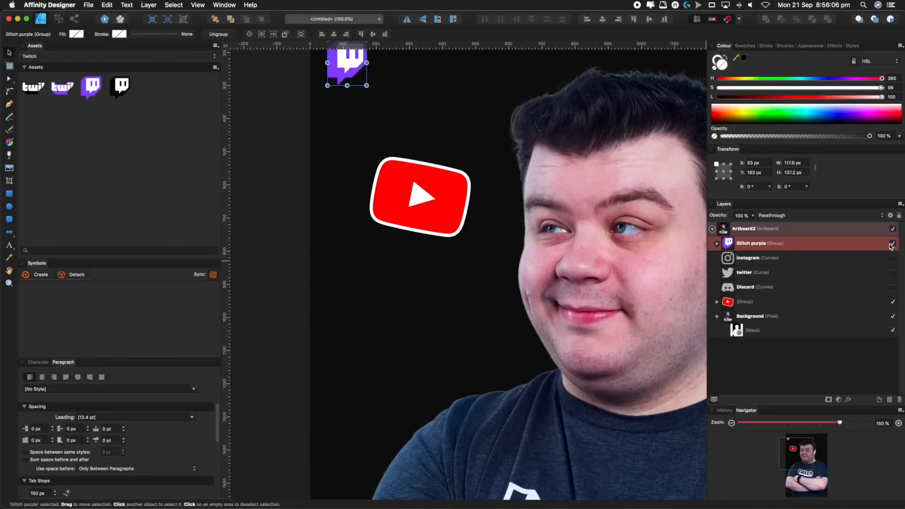
{"action": "left_click_drag", "start_coordinate": [726, 245], "coordinate": [726, 296]}
Move the Glitch purple group to about X 200, Y 1080 px, rotate it to 16.6° and select its Combined-Shape curves.
{"action": "left_click", "coordinate": [717, 288]}
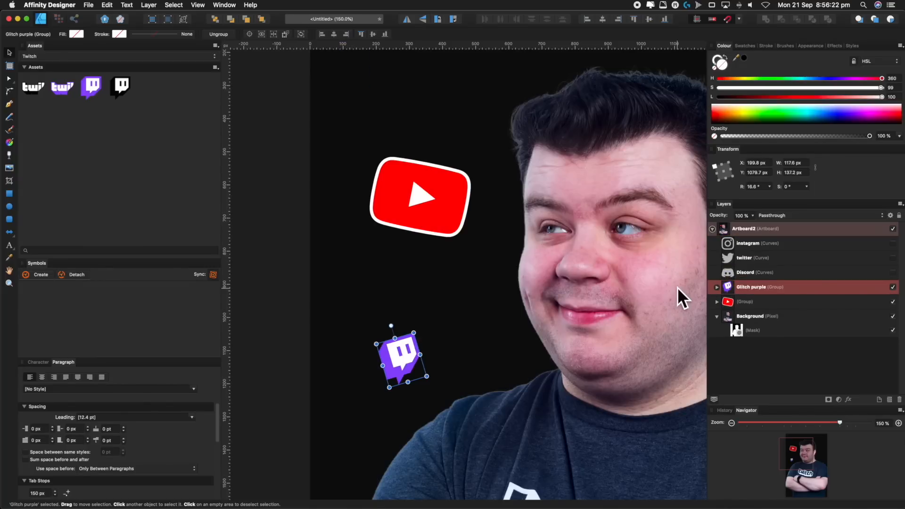
{"action": "left_click", "coordinate": [716, 288]}
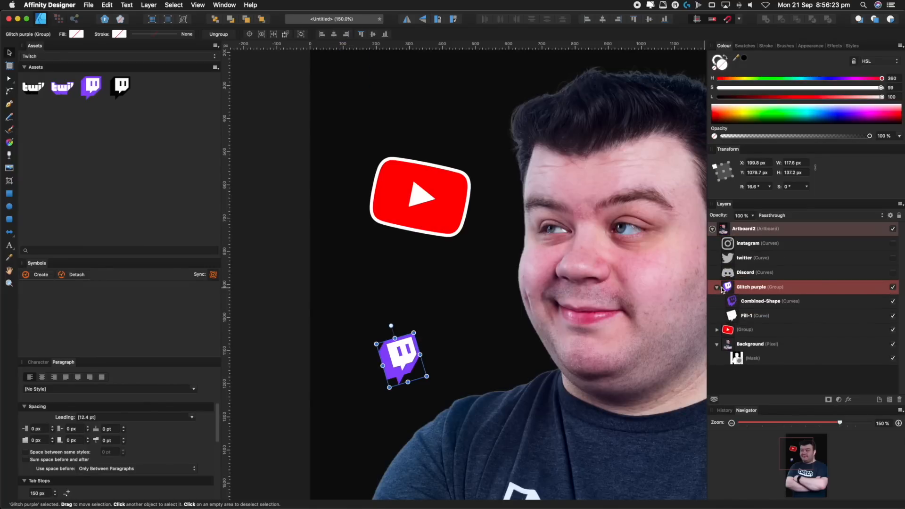
{"action": "left_click", "coordinate": [741, 303]}
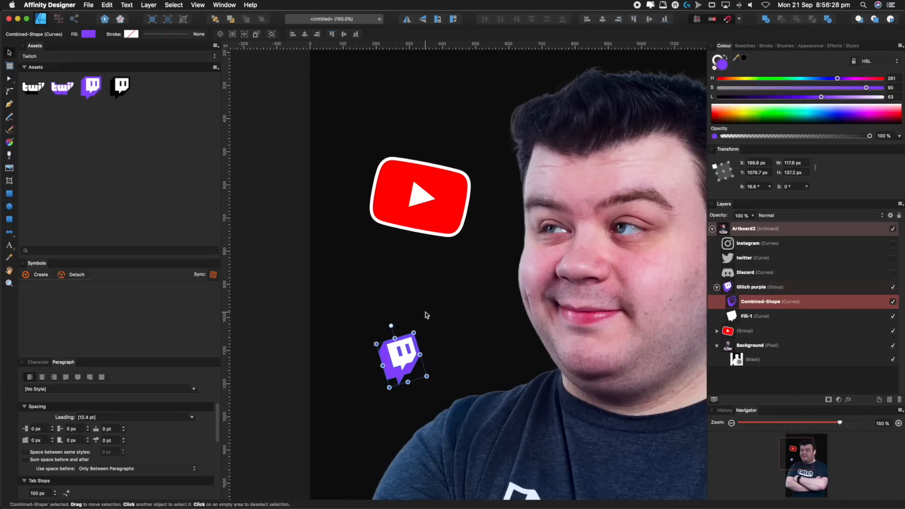
Give the Combined-Shape curves of the Glitch purple group a white 5 pt stroke drawn behind the fill.
{"action": "left_click", "coordinate": [717, 59]}
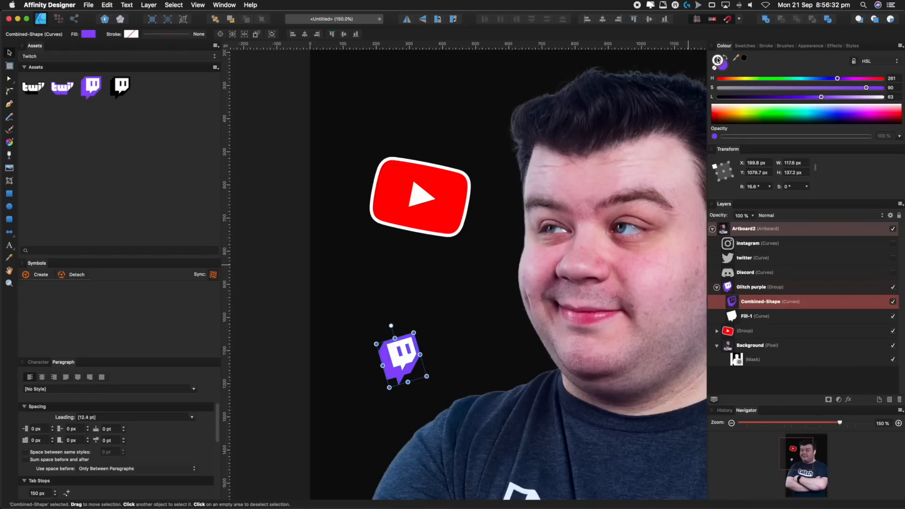
{"action": "left_click_drag", "start_coordinate": [821, 97], "coordinate": [882, 98]}
{"action": "left_click", "coordinate": [165, 34]}
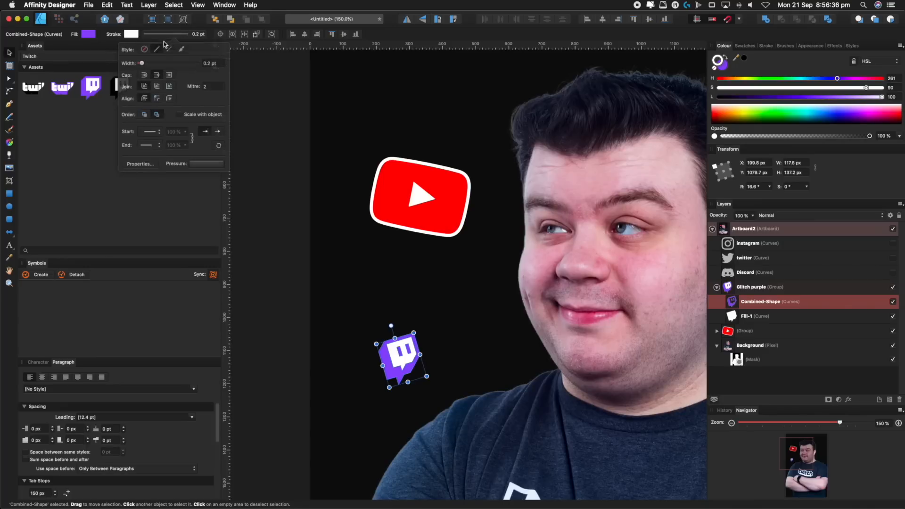
{"action": "left_click_drag", "start_coordinate": [144, 62], "coordinate": [160, 55]}
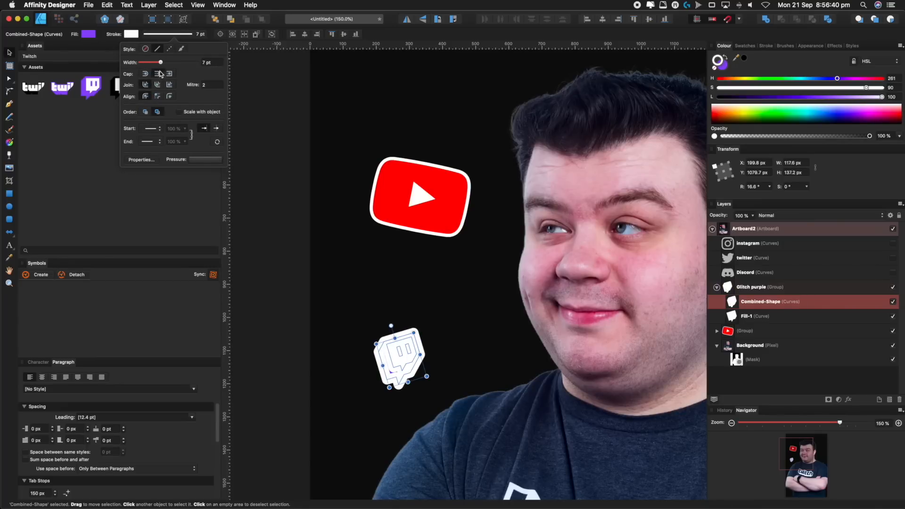
{"action": "left_click", "coordinate": [148, 112]}
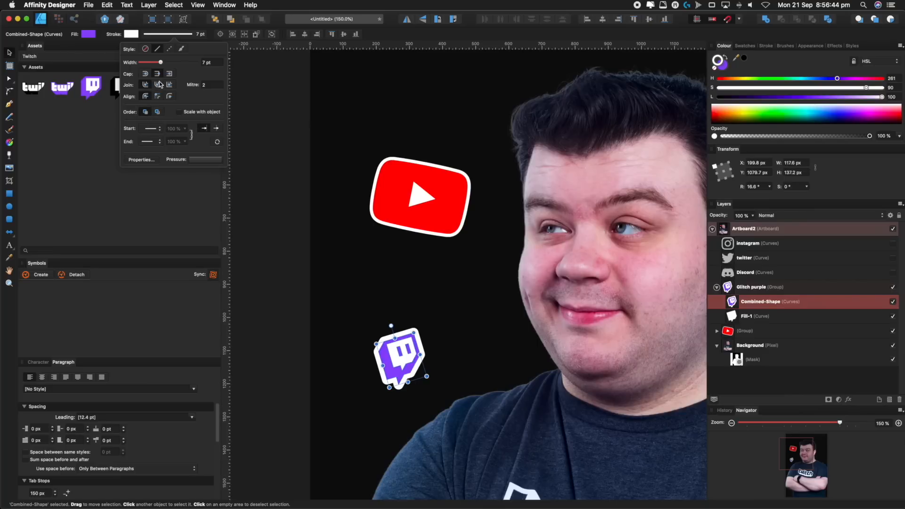
{"action": "left_click_drag", "start_coordinate": [160, 64], "coordinate": [158, 65]}
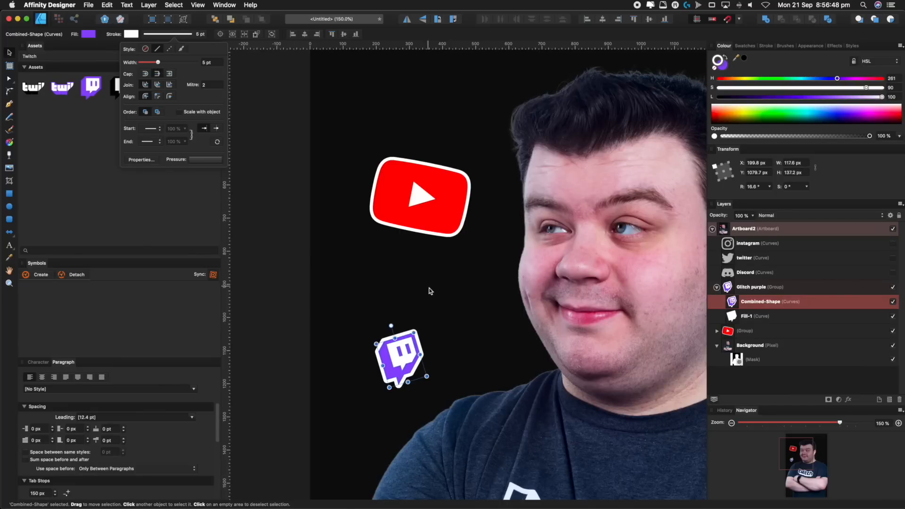
Select the whole Glitch purple group and move it to about X 183, Y 1067 px.
{"action": "left_click", "coordinate": [716, 287]}
{"action": "left_click", "coordinate": [729, 288]}
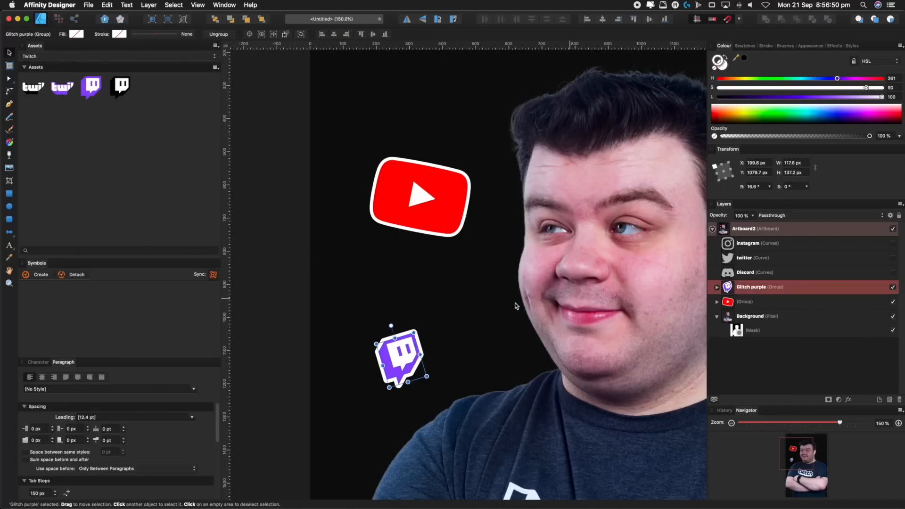
{"action": "left_click_drag", "start_coordinate": [406, 361], "coordinate": [396, 354]}
Show the Discord curves and place them at about X 451, Y 197 px, sized about 113 × 82 px and rotated 11.3°.
{"action": "key", "text": "space"}
{"action": "left_click_drag", "start_coordinate": [487, 220], "coordinate": [427, 384]}
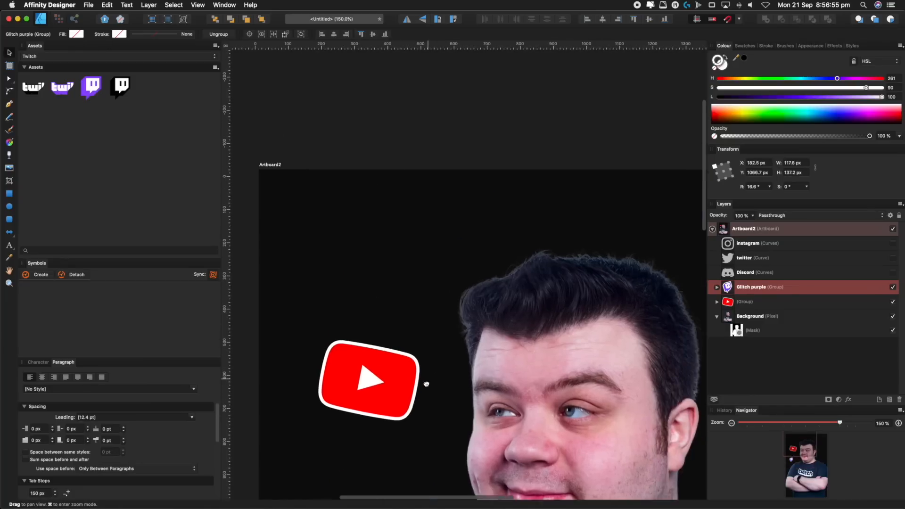
{"action": "left_click_drag", "start_coordinate": [513, 412], "coordinate": [367, 246]}
{"action": "key", "text": "space"}
{"action": "left_click_drag", "start_coordinate": [458, 303], "coordinate": [616, 303]}
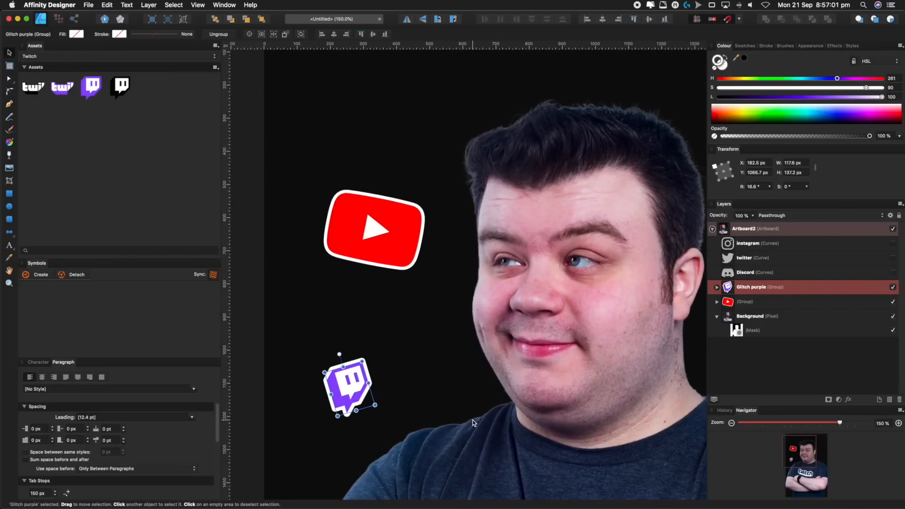
{"action": "left_click", "coordinate": [892, 272]}
{"action": "left_click_drag", "start_coordinate": [402, 293], "coordinate": [417, 334]}
{"action": "left_click_drag", "start_coordinate": [357, 357], "coordinate": [413, 224]}
{"action": "mouse_move", "coordinate": [412, 223]}
{"action": "left_mouse_down"}
{"action": "mouse_move", "coordinate": [450, 190]}
{"action": "mouse_move", "coordinate": [435, 201]}
{"action": "mouse_move", "coordinate": [415, 185]}
{"action": "mouse_move", "coordinate": [418, 219]}
{"action": "left_mouse_up"}
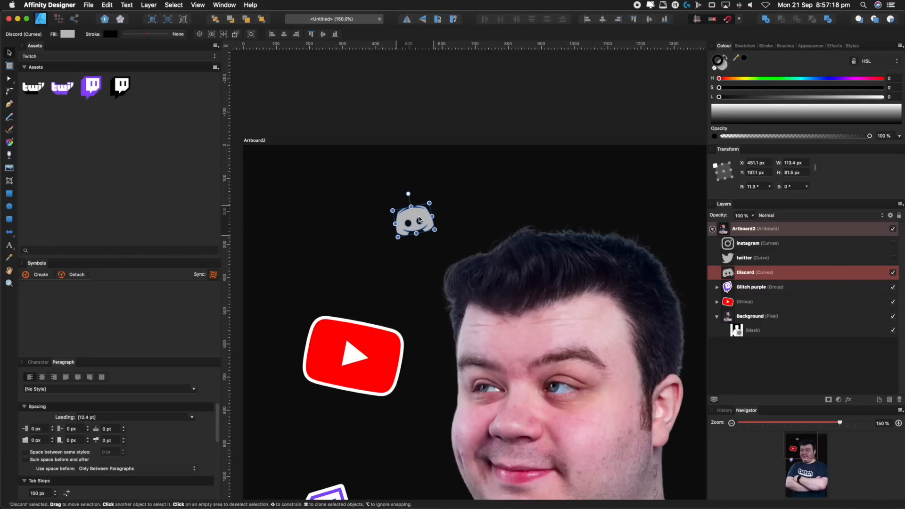
Fill the Discord curves with blue (H 228, S 79, L 71) and add a white 5 pt stroke behind the fill.
{"action": "left_click", "coordinate": [722, 68]}
{"action": "left_click_drag", "start_coordinate": [808, 78], "coordinate": [835, 97]}
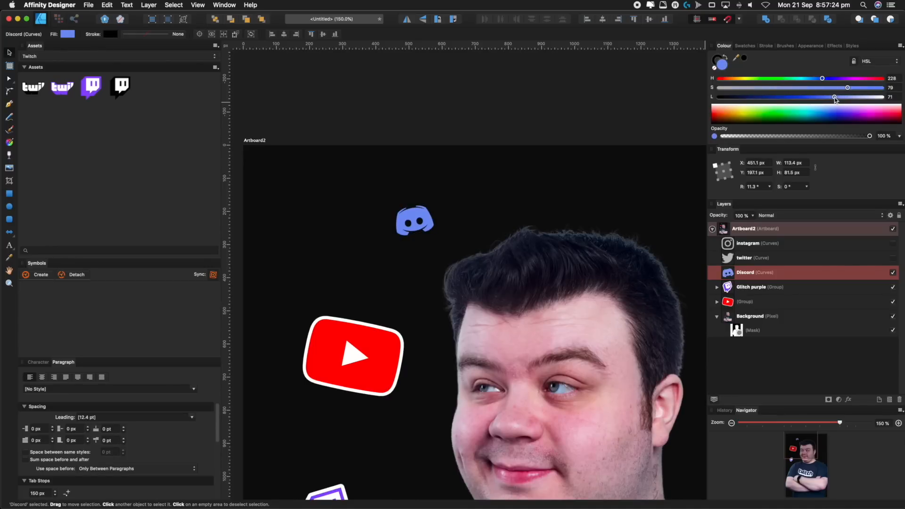
{"action": "left_click", "coordinate": [134, 34]}
{"action": "left_click_drag", "start_coordinate": [120, 63], "coordinate": [137, 62]}
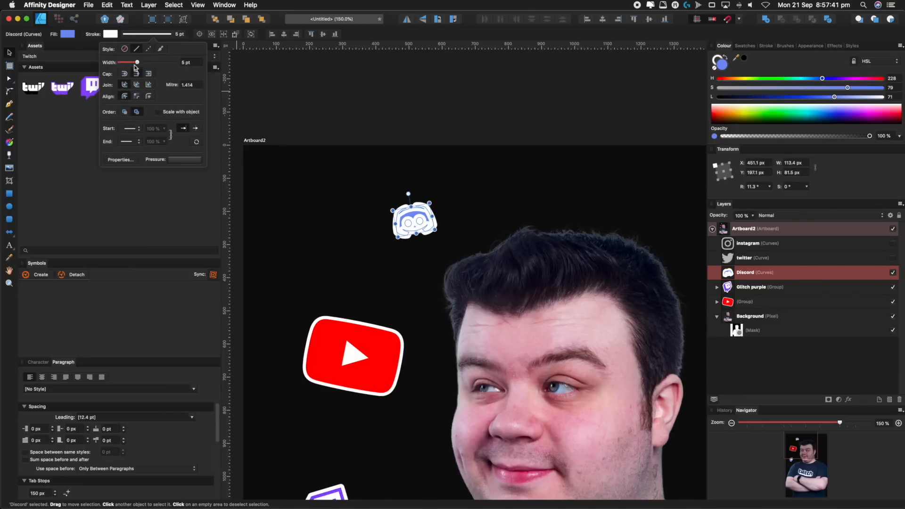
{"action": "left_click", "coordinate": [126, 112]}
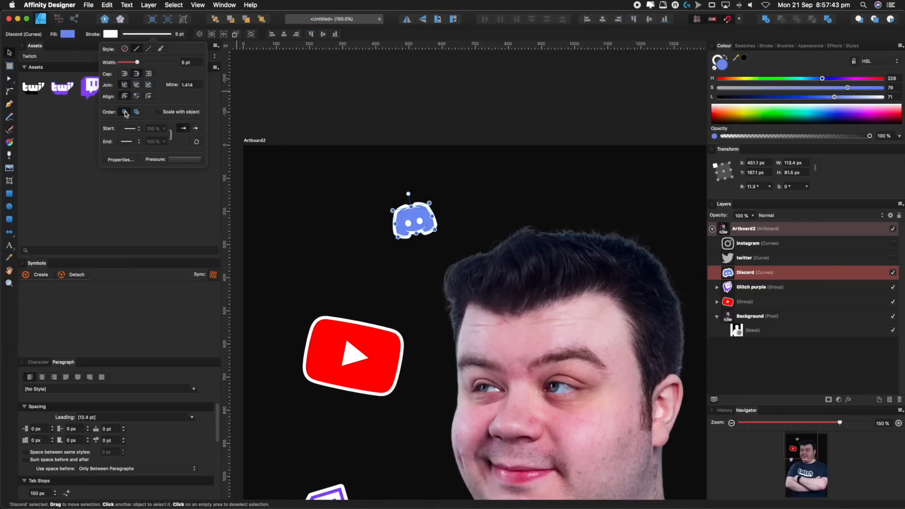
Show the twitter curve and place it beside the man's ear at about X 1412, Y 855 px, about 145 × 118 px, rotated 12.7°.
{"action": "key", "text": "z"}
{"action": "mouse_move", "coordinate": [417, 225]}
{"action": "left_mouse_down"}
{"action": "mouse_move", "coordinate": [454, 187]}
{"action": "mouse_move", "coordinate": [473, 183]}
{"action": "left_mouse_up"}
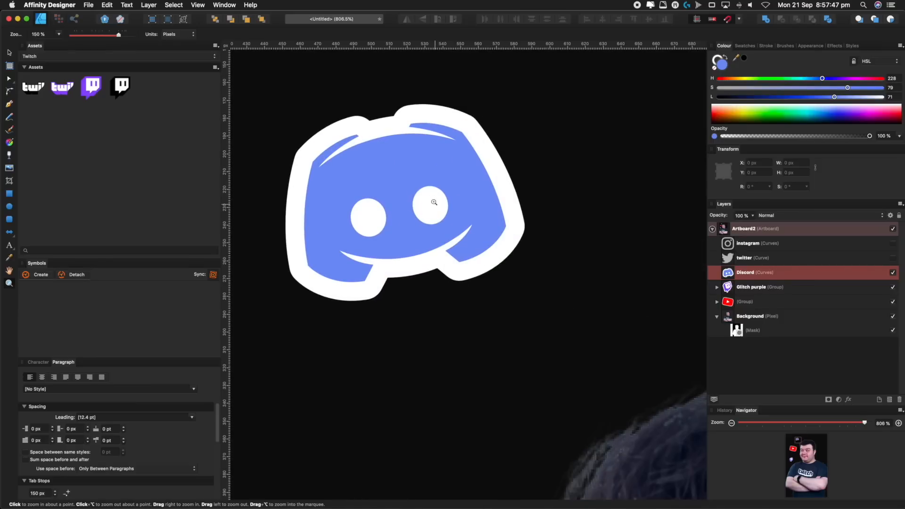
{"action": "key", "text": "v"}
{"action": "key", "text": "z"}
{"action": "key", "text": "super+1"}
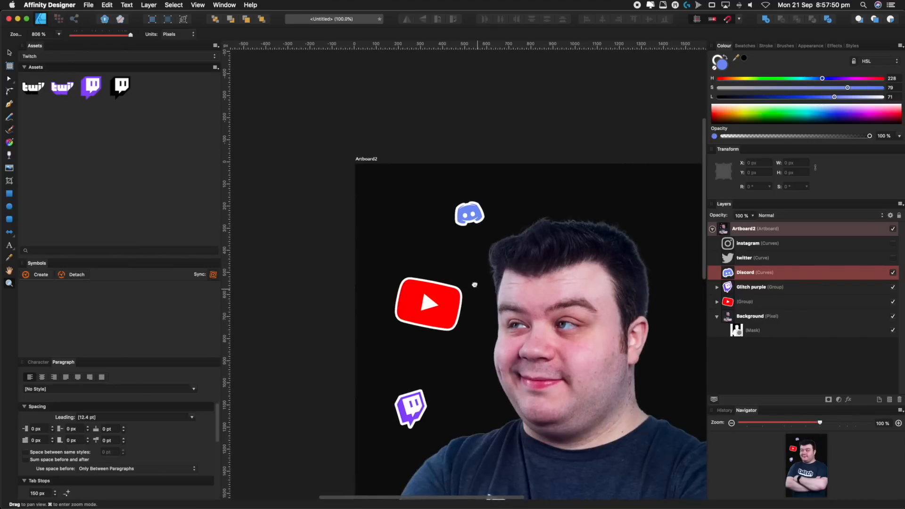
{"action": "left_click_drag", "start_coordinate": [485, 222], "coordinate": [404, 216]}
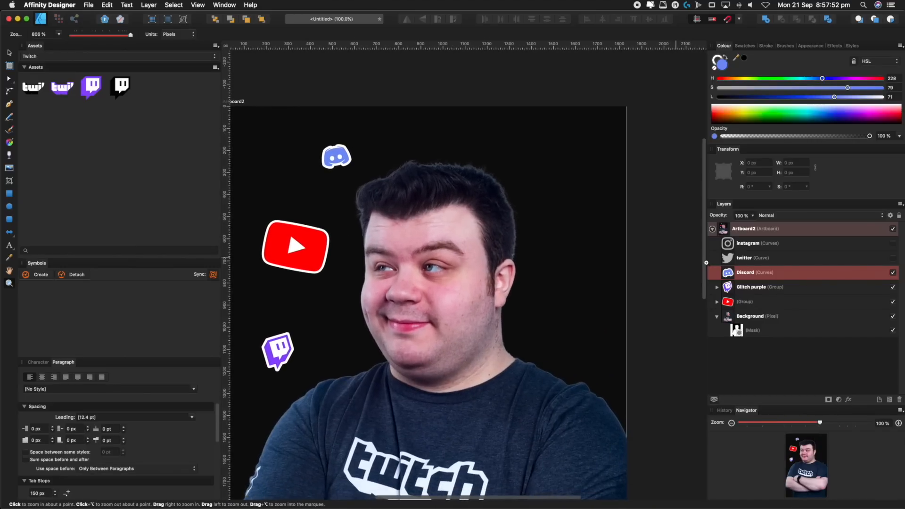
{"action": "left_click", "coordinate": [892, 259]}
{"action": "left_click", "coordinate": [875, 260]}
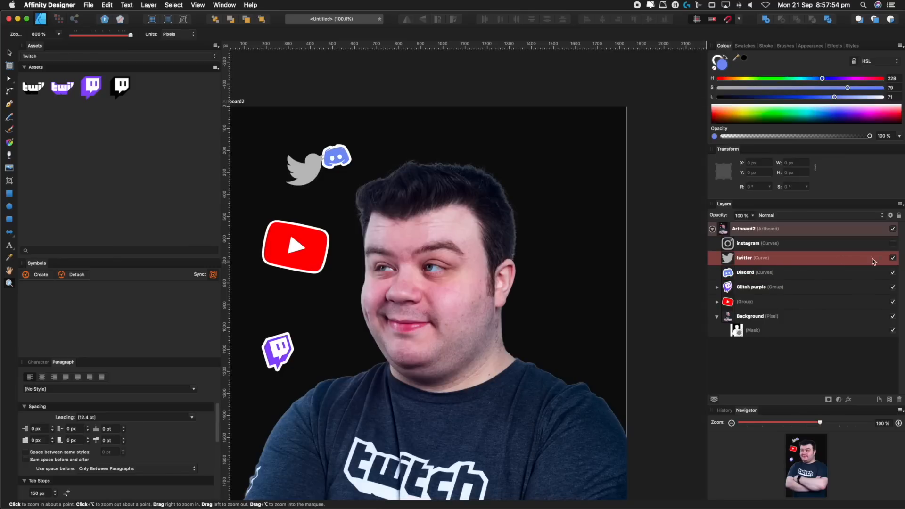
{"action": "key", "text": "v"}
{"action": "left_click_drag", "start_coordinate": [306, 166], "coordinate": [572, 283]}
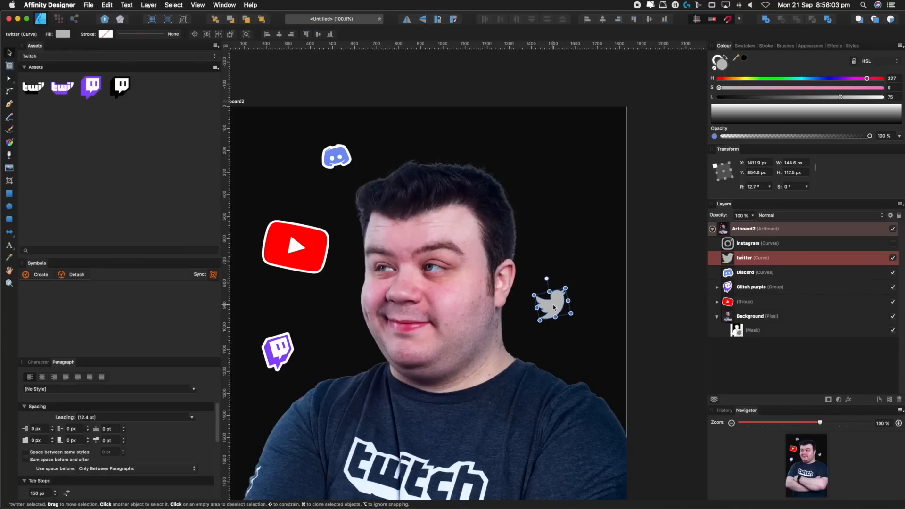
Fill the twitter curve with blue (H 201, S 92, L 57) and add a white 6 pt stroke behind the fill.
{"action": "left_click", "coordinate": [807, 78]}
{"action": "left_click_drag", "start_coordinate": [829, 88], "coordinate": [812, 98]}
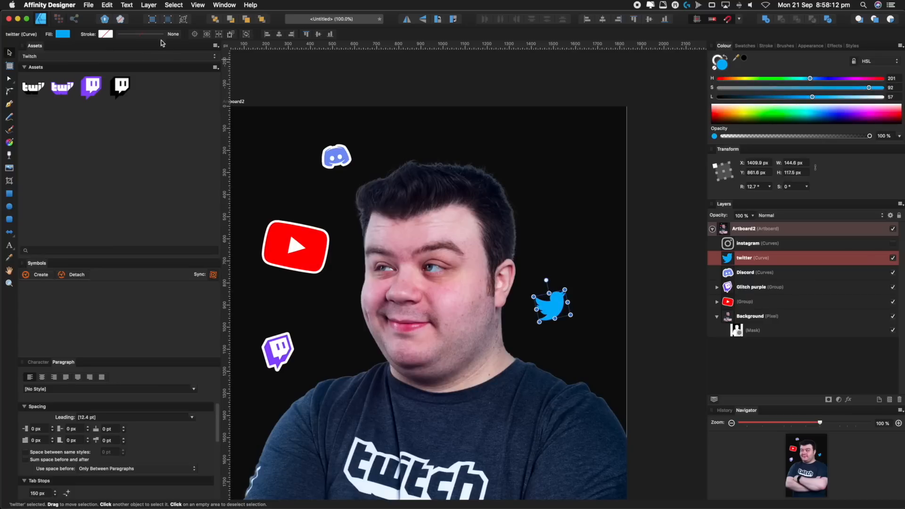
{"action": "left_click", "coordinate": [134, 34]}
{"action": "left_click_drag", "start_coordinate": [115, 63], "coordinate": [134, 63]}
{"action": "left_click", "coordinate": [124, 111]}
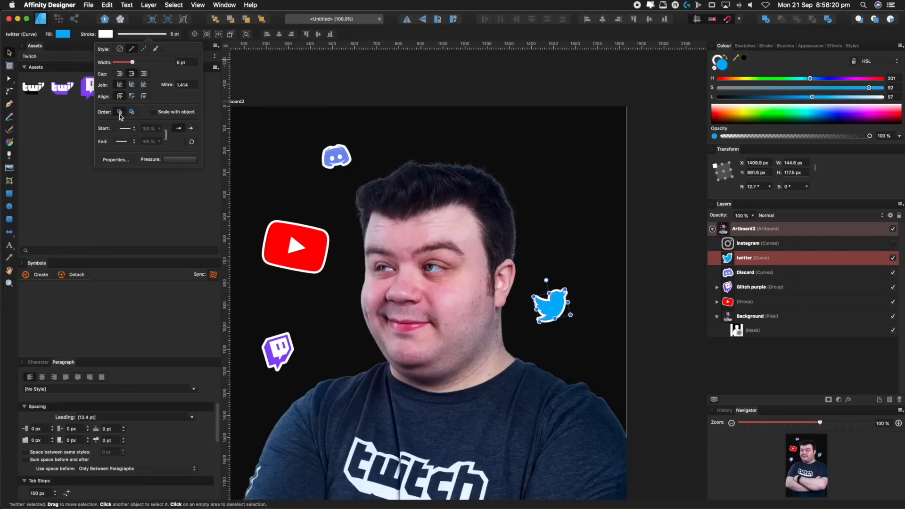
{"action": "left_click_drag", "start_coordinate": [133, 64], "coordinate": [137, 64]}
Set the stroke width of the youtube-play curves to 5.5 pt.
{"action": "scroll", "coordinate": [471, 236], "scroll_direction": "left", "scroll_amount": 3}
{"action": "scroll", "coordinate": [471, 236], "scroll_direction": "down", "scroll_amount": 2}
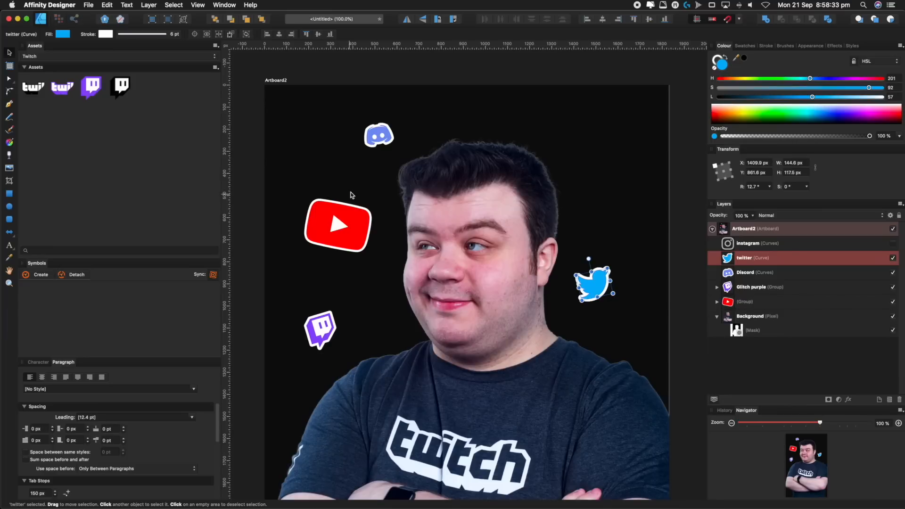
{"action": "left_click", "coordinate": [716, 302]}
{"action": "left_click", "coordinate": [731, 316]}
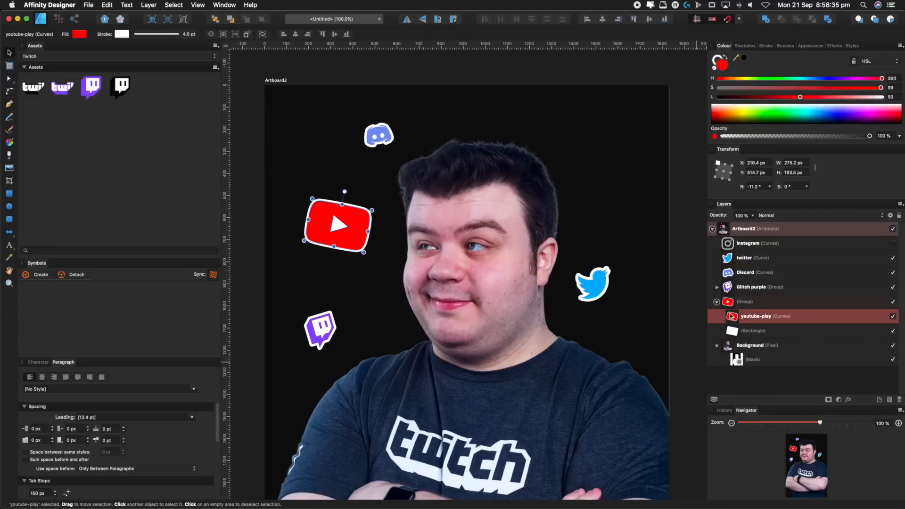
{"action": "left_click", "coordinate": [122, 34]}
{"action": "left_click_drag", "start_coordinate": [142, 64], "coordinate": [149, 64]}
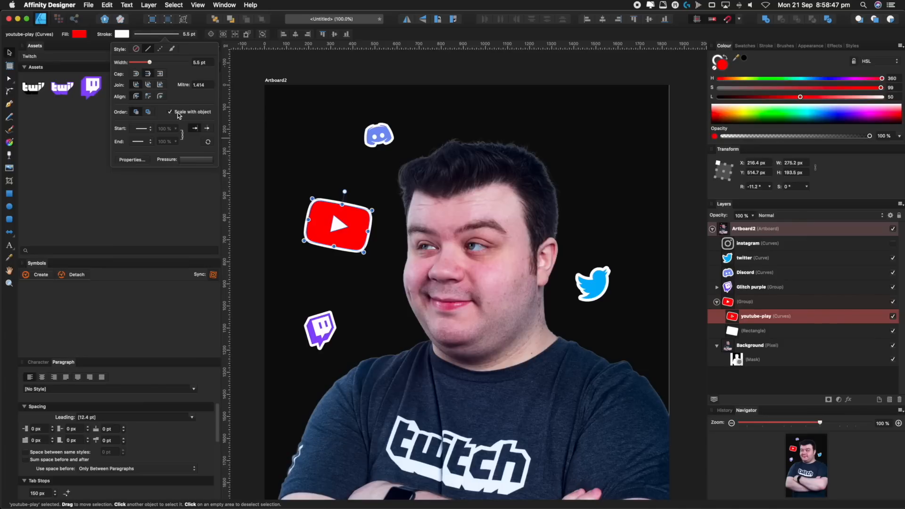
Turn on Scale with object for the twitter stroke, try enlarging the icon to about 277 × 225 px and undo the enlargement.
{"action": "left_click", "coordinate": [599, 289]}
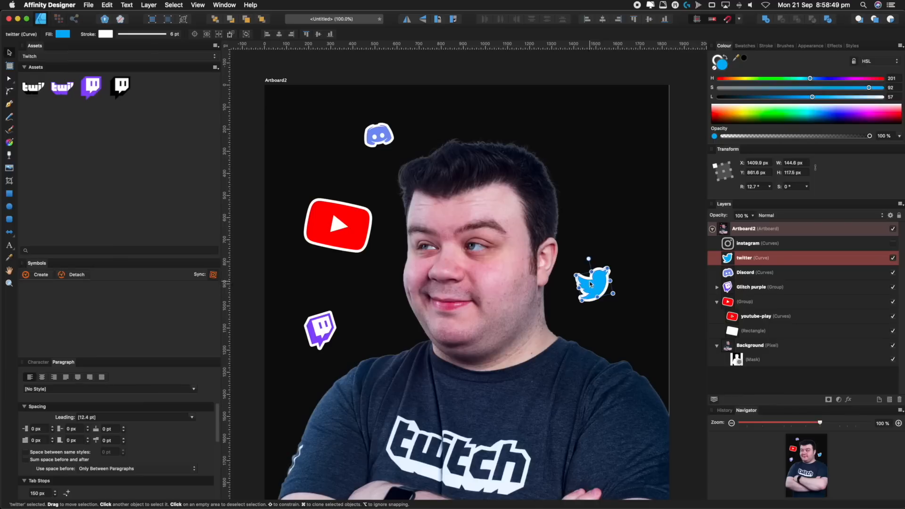
{"action": "left_click", "coordinate": [131, 36]}
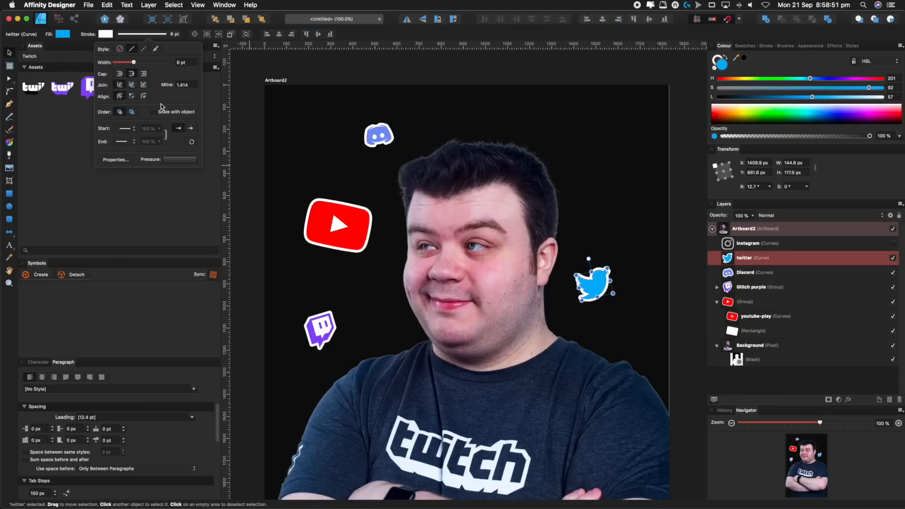
{"action": "mouse_move", "coordinate": [607, 267]}
{"action": "left_mouse_down"}
{"action": "mouse_move", "coordinate": [630, 236]}
{"action": "mouse_move", "coordinate": [618, 253]}
{"action": "left_mouse_up"}
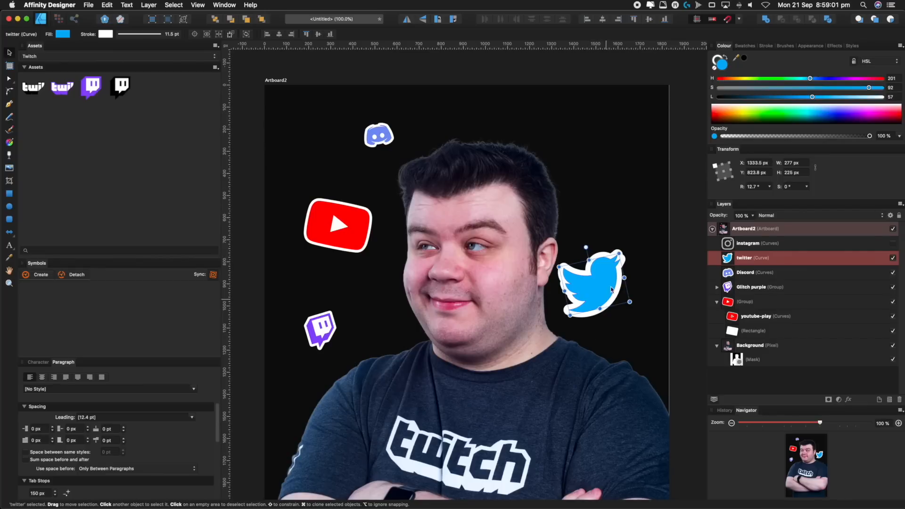
{"action": "key", "text": "super+z"}
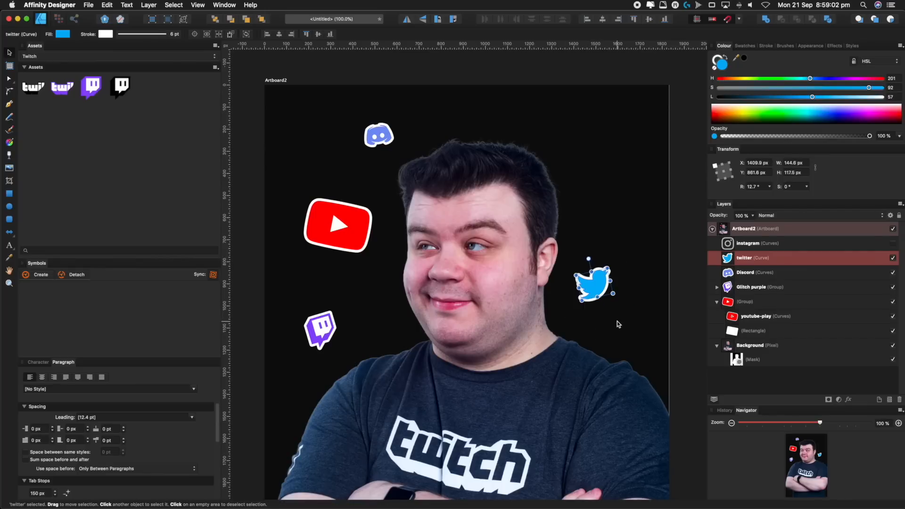
Set the stroke width of the youtube-play curves inside the YouTube group to 8 pt.
{"action": "left_click", "coordinate": [330, 213]}
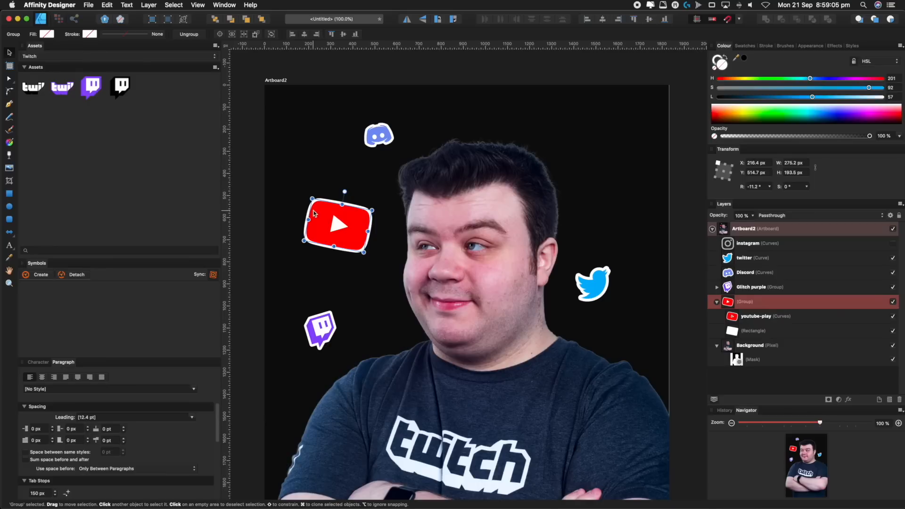
{"action": "double_click", "coordinate": [332, 226]}
{"action": "left_click", "coordinate": [156, 34]}
{"action": "left_click_drag", "start_coordinate": [150, 64], "coordinate": [152, 65]}
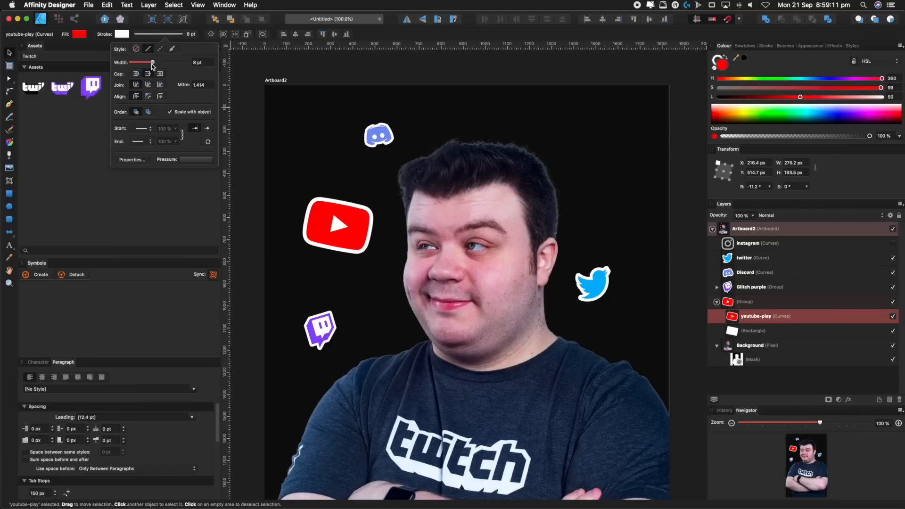
{"action": "left_click", "coordinate": [286, 137]}
Show the Instagram curves, shrink them to about 75 × 75 px and place them below the Twitter icon at about X 1468, Y 1134 px.
{"action": "key", "text": "z"}
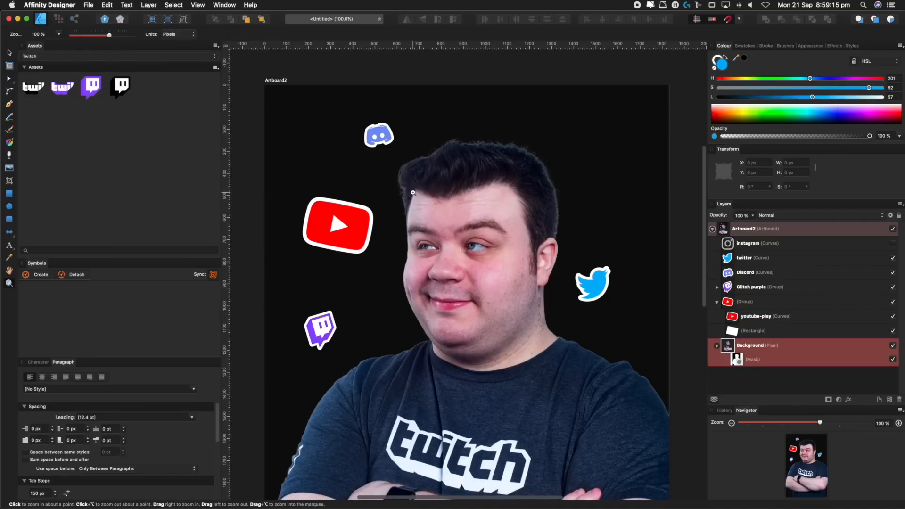
{"action": "key", "text": "v"}
{"action": "left_click", "coordinate": [892, 244]}
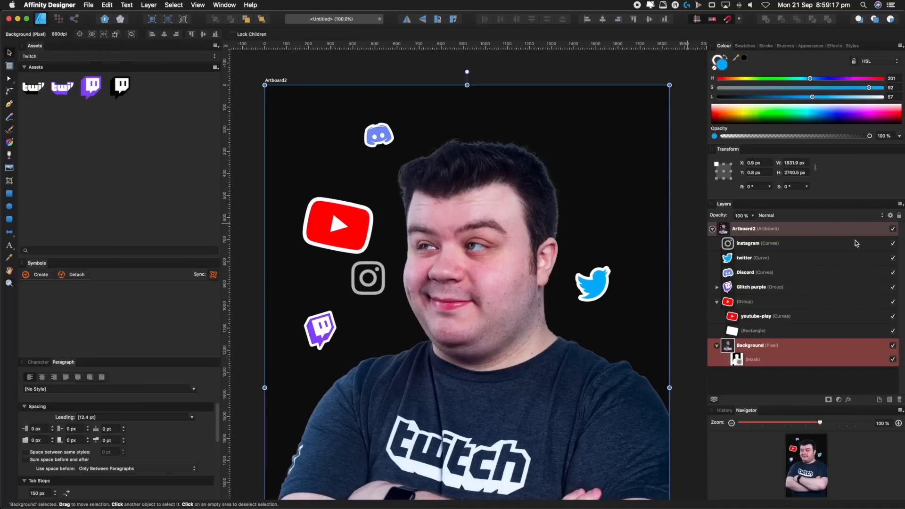
{"action": "left_click", "coordinate": [832, 243]}
{"action": "left_click_drag", "start_coordinate": [379, 286], "coordinate": [605, 335]}
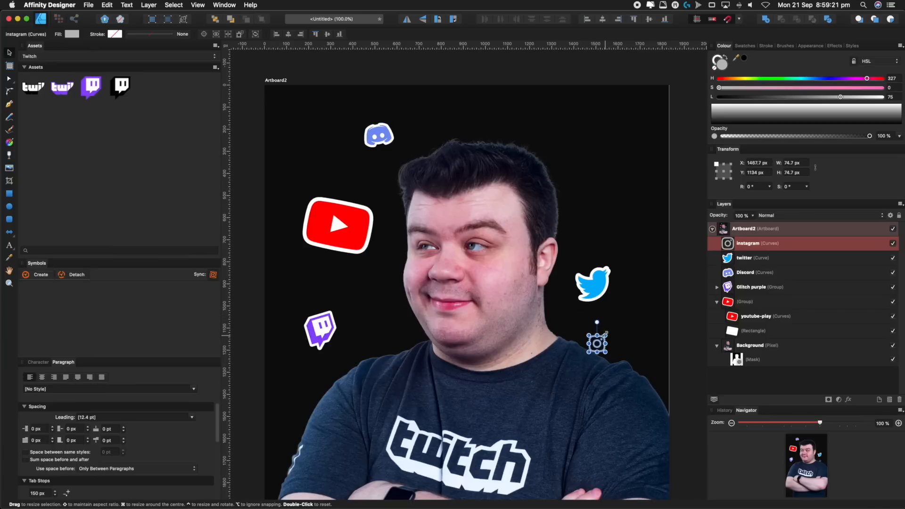
Move the Twitter icon up to about X 1417, Y 786 px.
{"action": "left_click", "coordinate": [599, 285]}
{"action": "left_click_drag", "start_coordinate": [599, 284], "coordinate": [600, 267]}
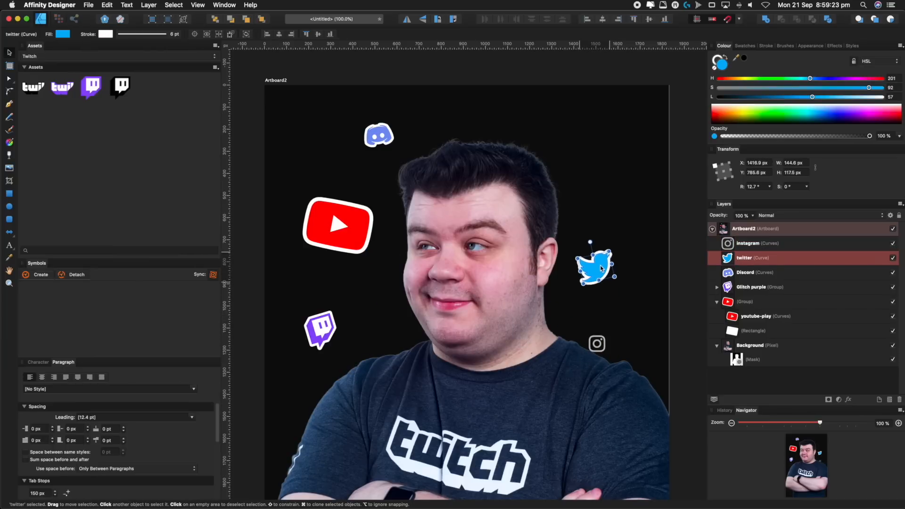
Enlarge the Instagram icon to about 90.5 × 90.5 px, tilt it -18.4° and place it below the Twitter icon at about X 1425, Y 1045 px.
{"action": "key", "text": "z"}
{"action": "left_click_drag", "start_coordinate": [581, 313], "coordinate": [622, 304]}
{"action": "key", "text": "v"}
{"action": "left_click", "coordinate": [607, 346]}
{"action": "left_click_drag", "start_coordinate": [606, 346], "coordinate": [631, 290]}
{"action": "key", "text": "z"}
{"action": "key", "text": "v"}
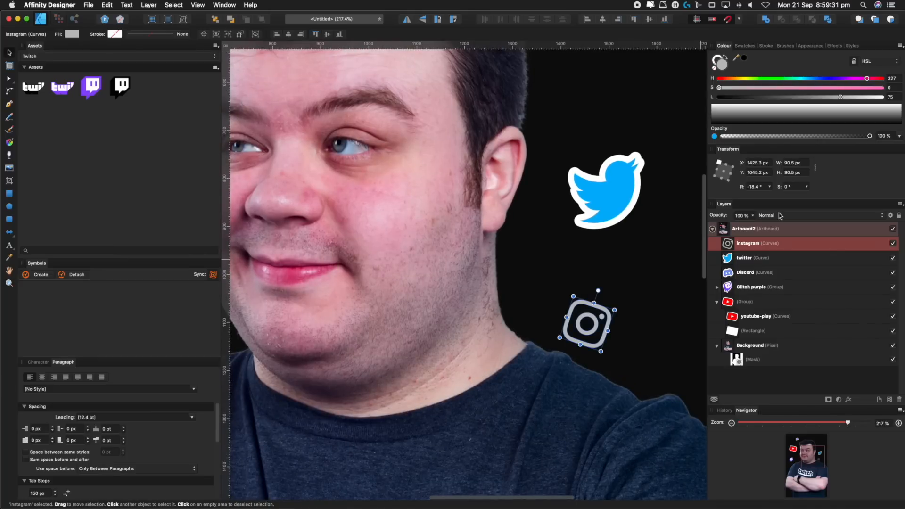
Fill the Instagram icon with pink (HSL 326, 93, 66) and apply a linear gradient running from its upper edge to its lower edge.
{"action": "left_click_drag", "start_coordinate": [719, 87], "coordinate": [825, 97]}
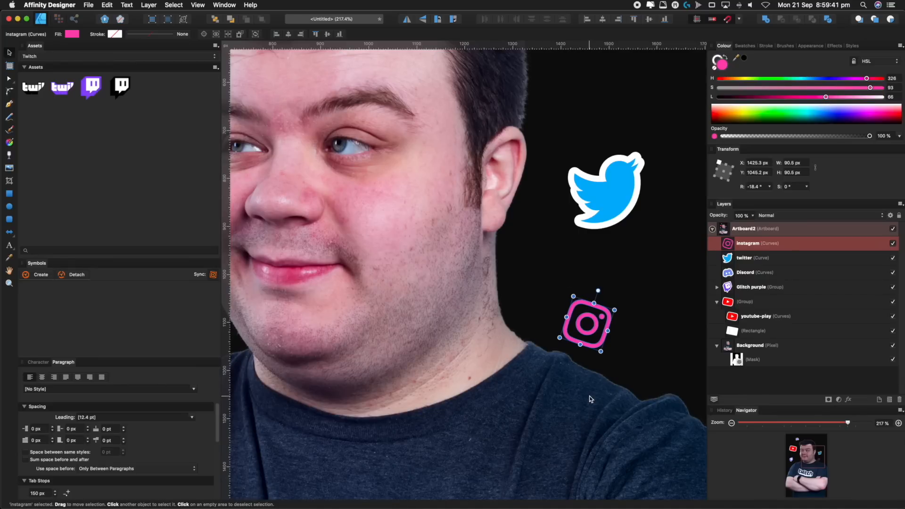
{"action": "left_click", "coordinate": [10, 143]}
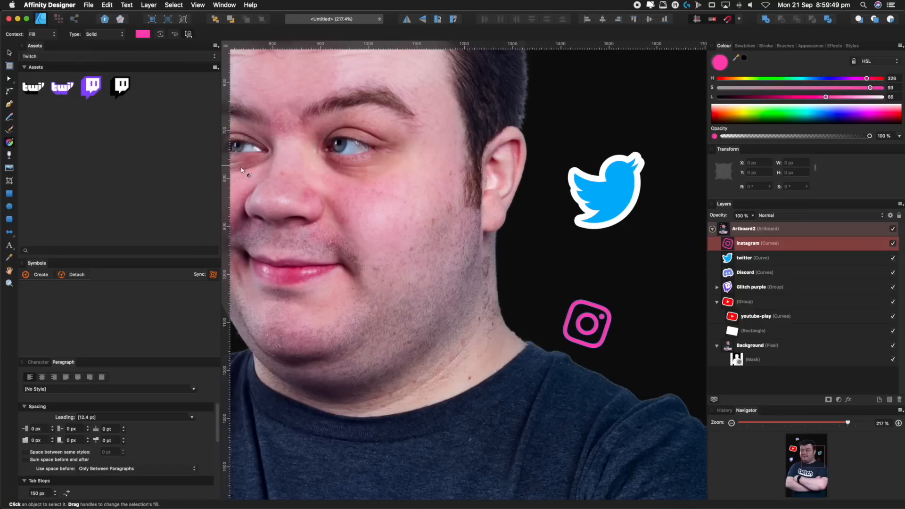
{"action": "left_click_drag", "start_coordinate": [578, 300], "coordinate": [597, 350]}
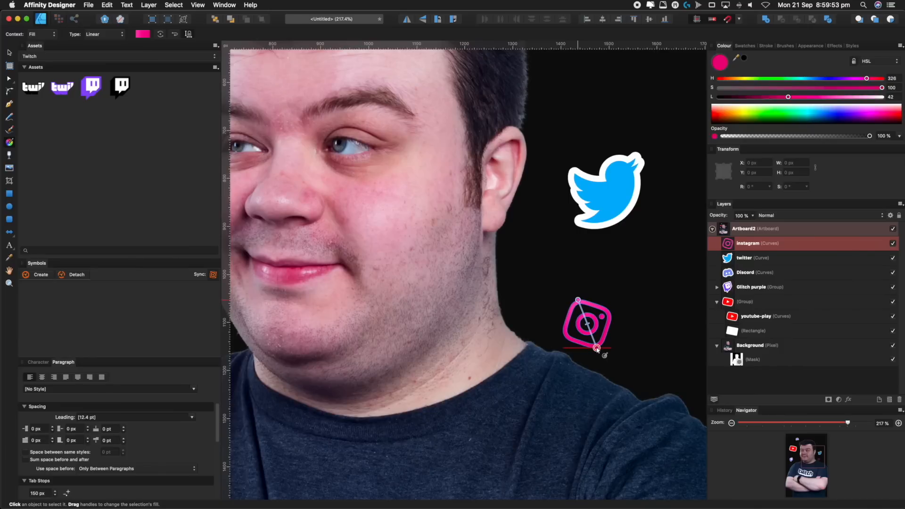
{"action": "left_click", "coordinate": [578, 301]}
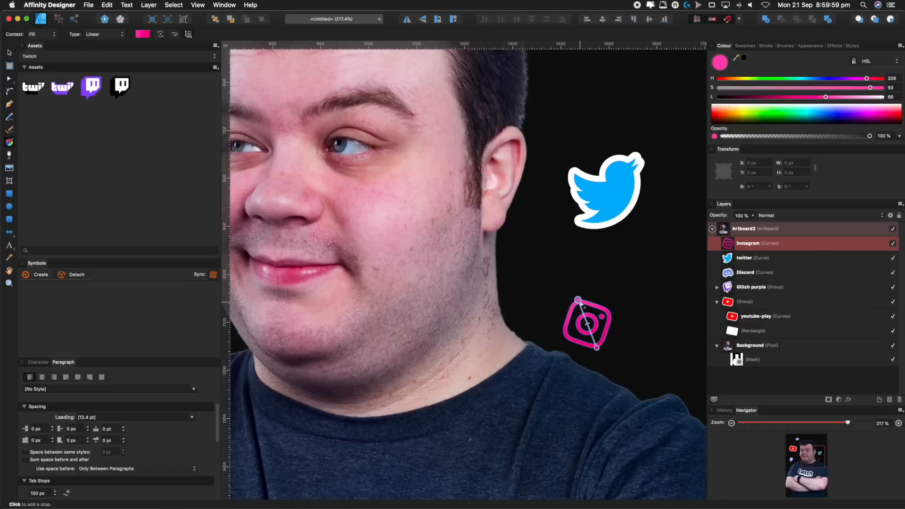
{"action": "left_click", "coordinate": [595, 347]}
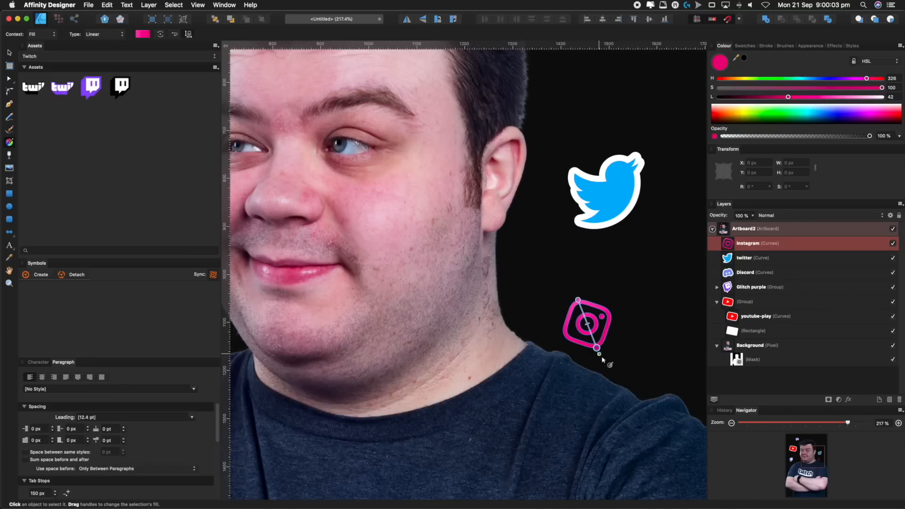
Recolour the gradient's lower stop to orange with hue 24 and set the pink upper stop's lightness to 68.
{"action": "left_click_drag", "start_coordinate": [864, 78], "coordinate": [729, 79]}
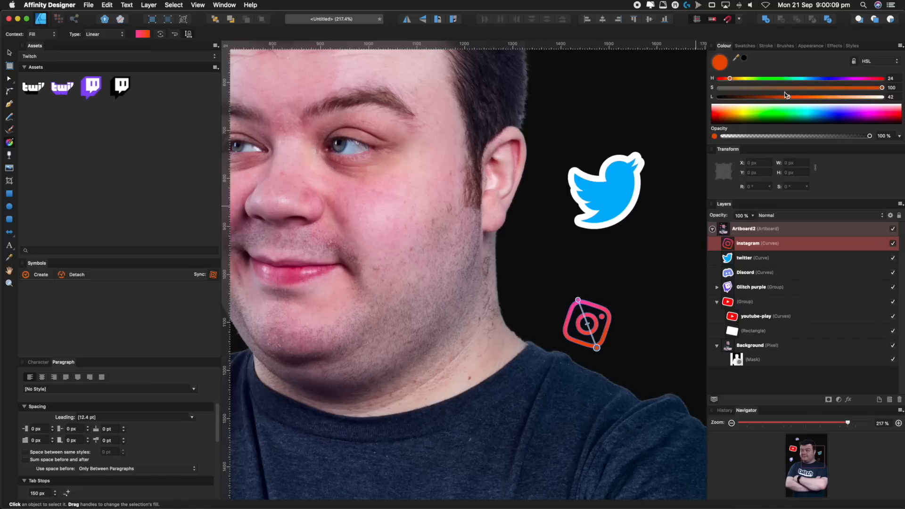
{"action": "left_click_drag", "start_coordinate": [824, 97], "coordinate": [870, 88]}
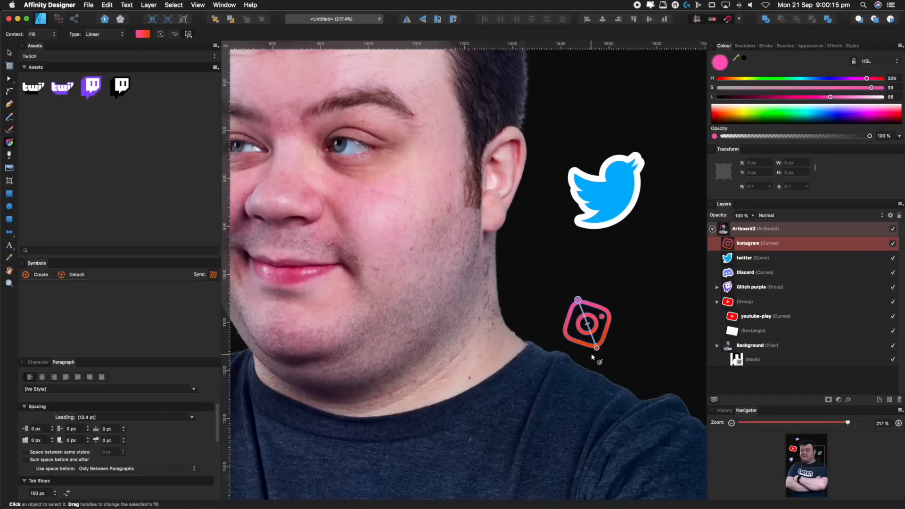
{"action": "mouse_move", "coordinate": [596, 348]}
{"action": "left_mouse_down"}
{"action": "mouse_move", "coordinate": [565, 349]}
{"action": "mouse_move", "coordinate": [595, 351]}
{"action": "mouse_move", "coordinate": [609, 377]}
{"action": "mouse_move", "coordinate": [597, 348]}
{"action": "left_mouse_up"}
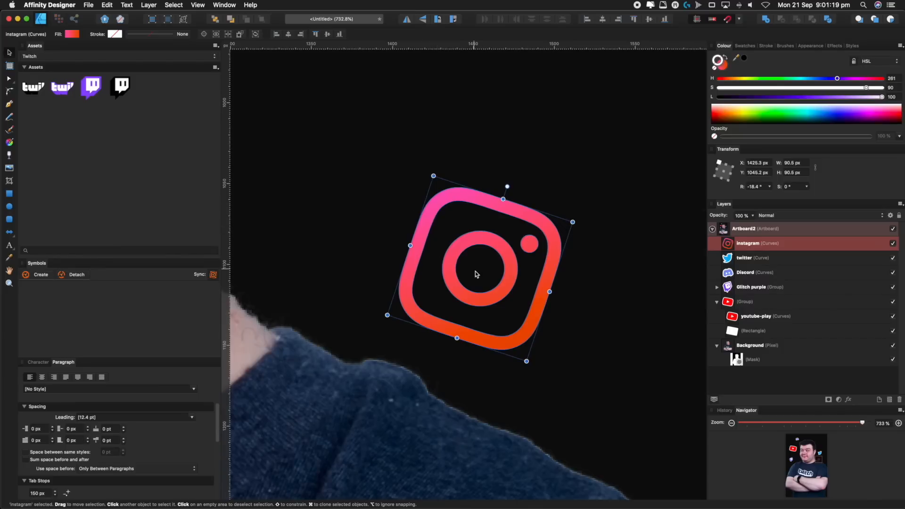
Give the Instagram curves a 5 pt white stroke drawn behind the fill.
{"action": "left_click", "coordinate": [149, 34]}
{"action": "left_click_drag", "start_coordinate": [124, 62], "coordinate": [139, 62]}
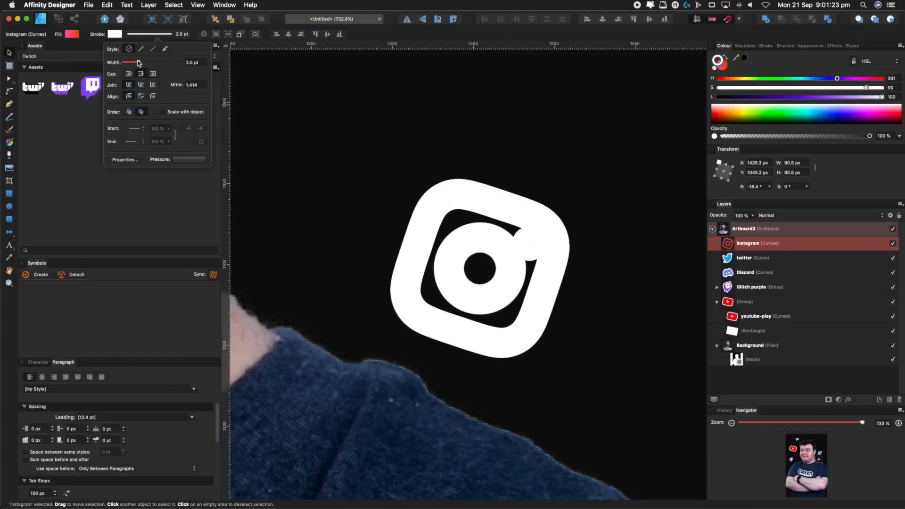
{"action": "left_click", "coordinate": [129, 112]}
{"action": "left_click_drag", "start_coordinate": [139, 63], "coordinate": [141, 64]}
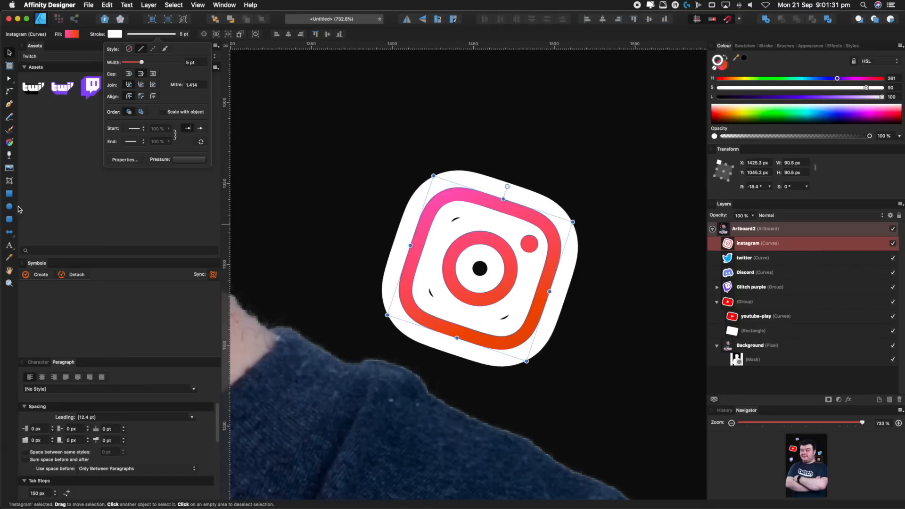
Draw a rounded rectangle about 55 × 73 px over the Instagram icon with a white fill and no stroke.
{"action": "left_click", "coordinate": [10, 219]}
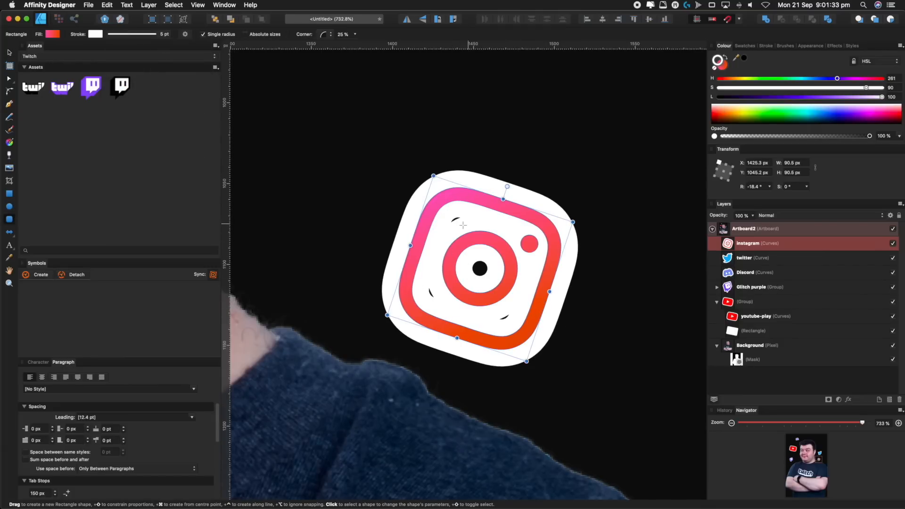
{"action": "left_click_drag", "start_coordinate": [433, 204], "coordinate": [522, 320]}
{"action": "left_click", "coordinate": [724, 68]}
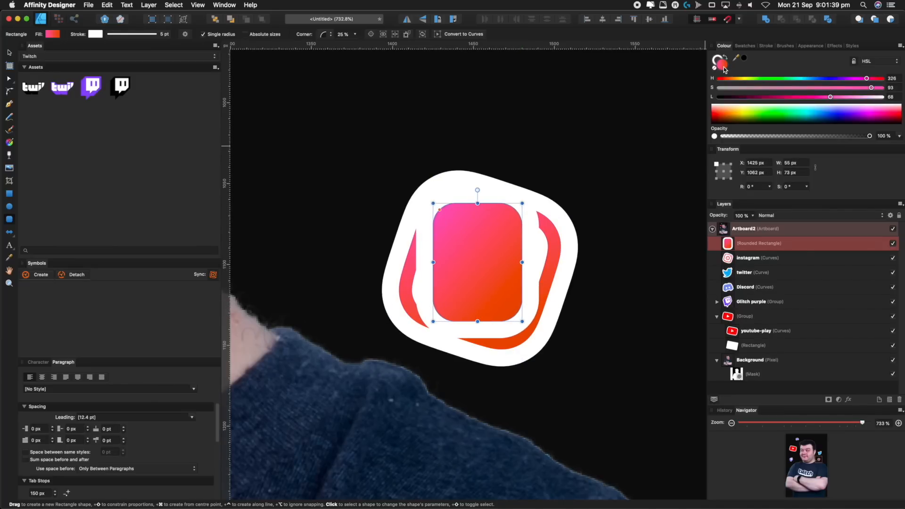
{"action": "left_click_drag", "start_coordinate": [872, 98], "coordinate": [885, 97]}
{"action": "left_click", "coordinate": [718, 59]}
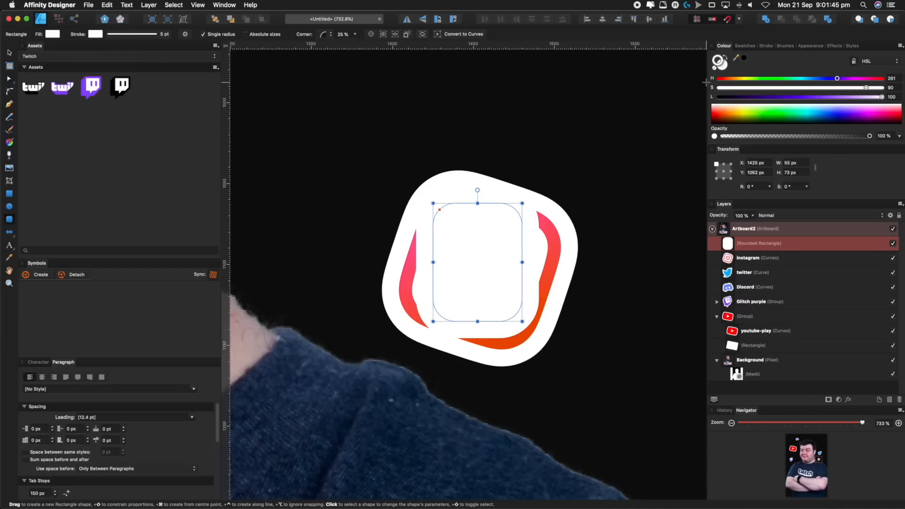
{"action": "left_click", "coordinate": [714, 69]}
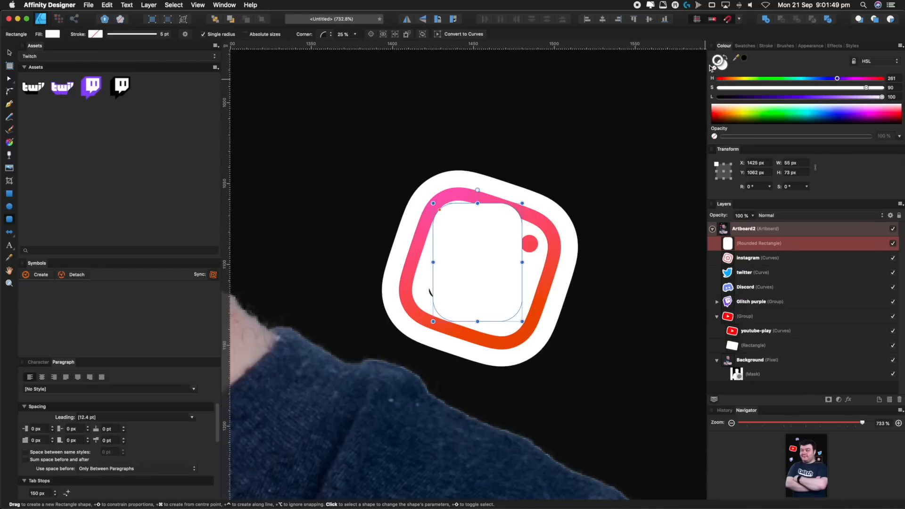
Widen the rounded rectangle to about 72.6 px, rotate it about -19.8° to fit inside the Instagram frame and move it beneath the instagram layer.
{"action": "left_click_drag", "start_coordinate": [433, 262], "coordinate": [420, 264]}
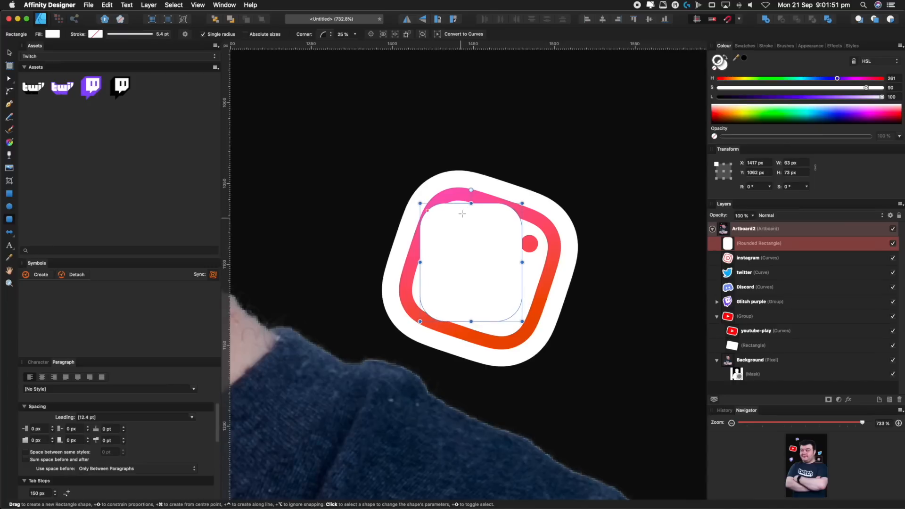
{"action": "left_click_drag", "start_coordinate": [473, 189], "coordinate": [496, 194]}
{"action": "left_click_drag", "start_coordinate": [518, 281], "coordinate": [534, 285]}
{"action": "left_click_drag", "start_coordinate": [728, 245], "coordinate": [727, 265]}
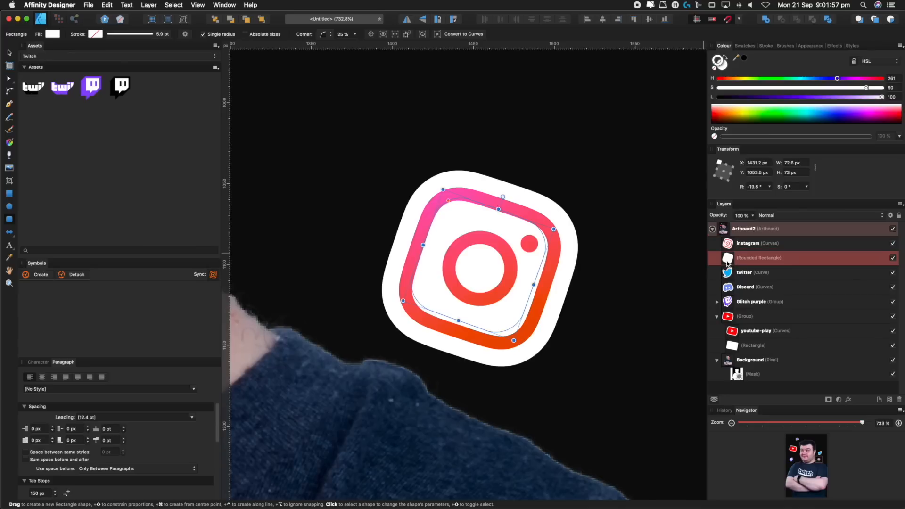
Group the Instagram curves with the white rounded rectangle.
{"action": "left_click", "coordinate": [778, 244], "text": "shift"}
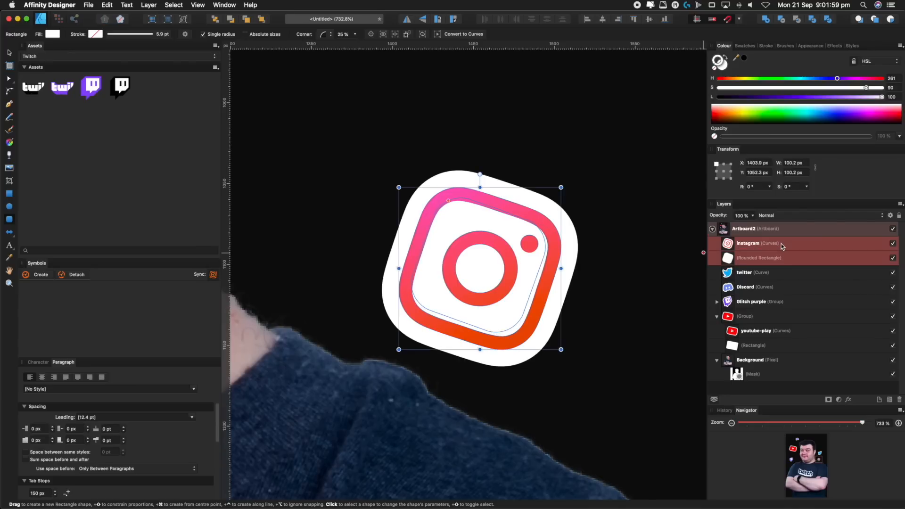
{"action": "right_click", "coordinate": [781, 243]}
{"action": "left_click", "coordinate": [805, 345]}
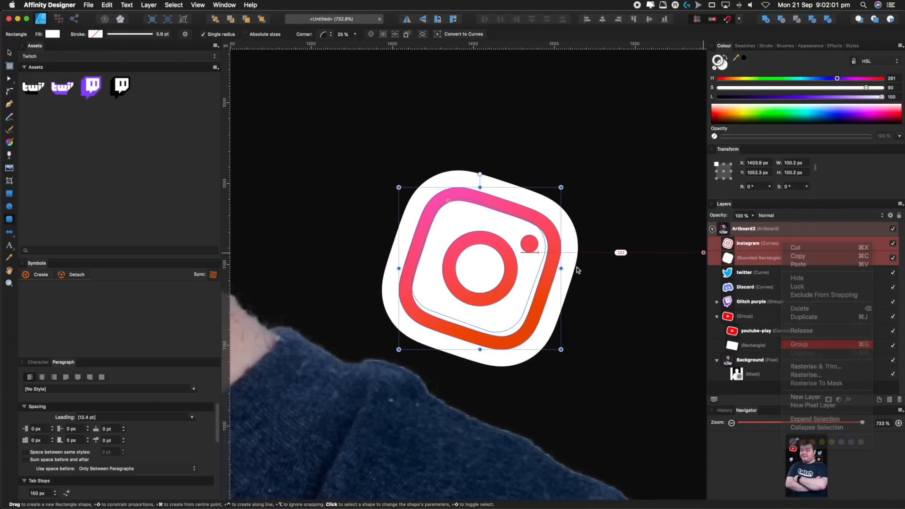
Find the retweet icon in the Font Awesome assets and place it between the YouTube and Twitch icons at about 140 × 84 px.
{"action": "key", "text": "z"}
{"action": "left_click_drag", "start_coordinate": [508, 210], "coordinate": [336, 232]}
{"action": "left_click_drag", "start_coordinate": [491, 166], "coordinate": [394, 208]}
{"action": "left_click_drag", "start_coordinate": [409, 170], "coordinate": [432, 309]}
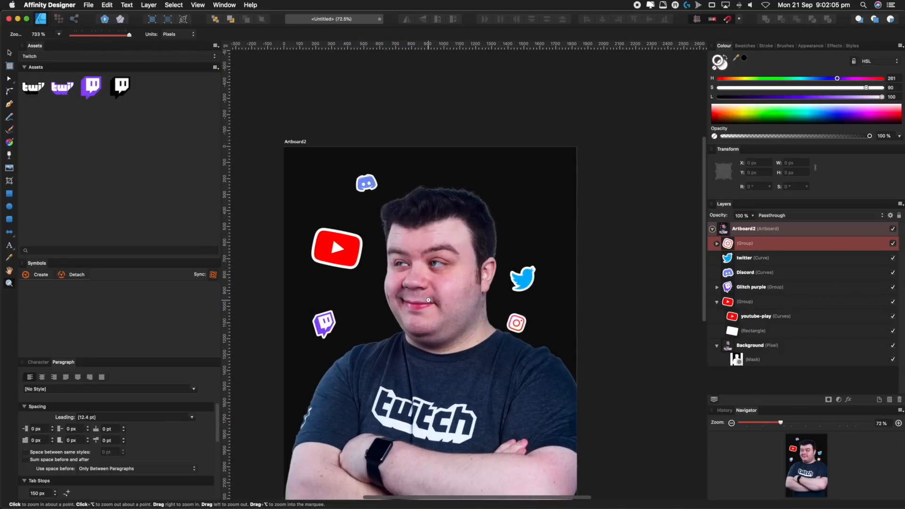
{"action": "key", "text": "v"}
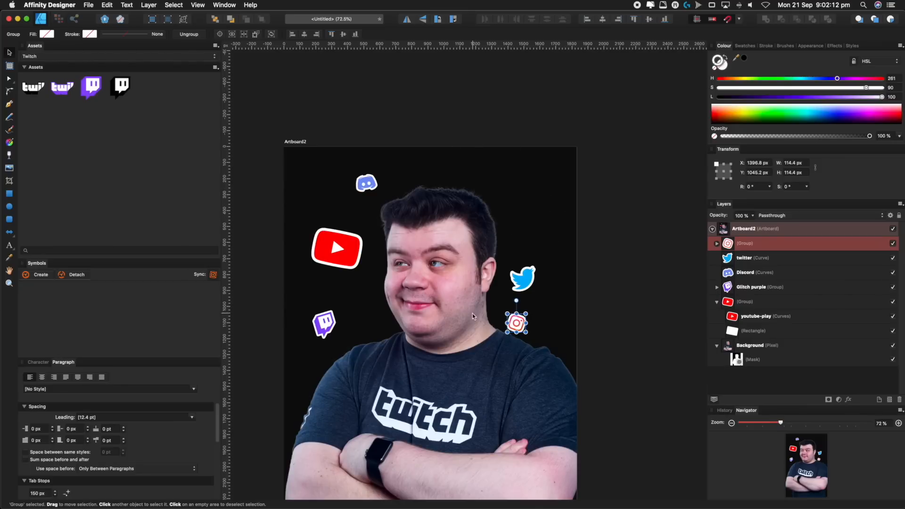
{"action": "scroll", "coordinate": [472, 313], "scroll_direction": "left", "scroll_amount": 2}
{"action": "scroll", "coordinate": [472, 313], "scroll_direction": "down", "scroll_amount": 2}
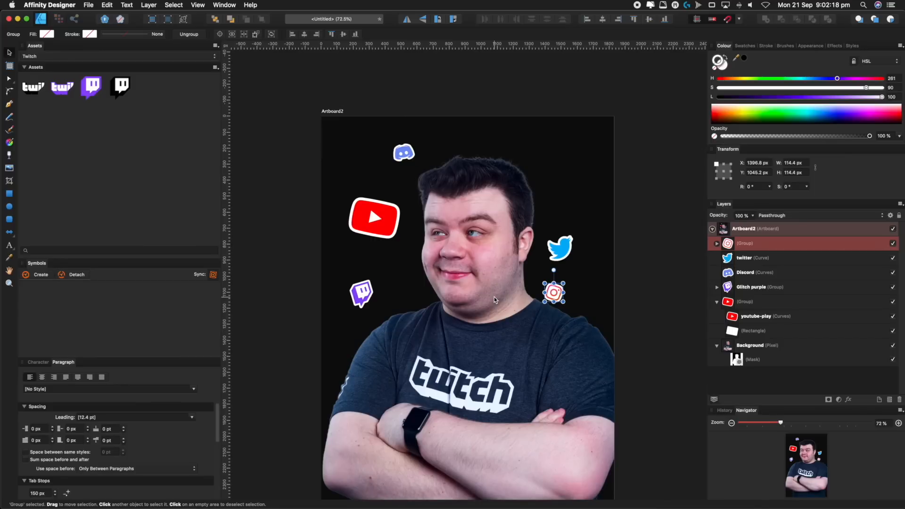
{"action": "left_click", "coordinate": [201, 57]}
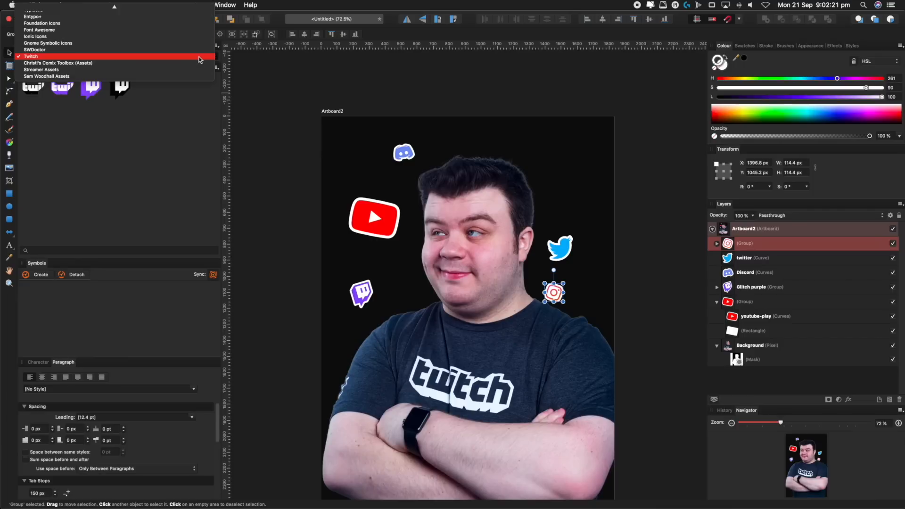
{"action": "left_click", "coordinate": [72, 30]}
{"action": "type", "text": "ret"}
{"action": "left_click_drag", "start_coordinate": [65, 90], "coordinate": [401, 249]}
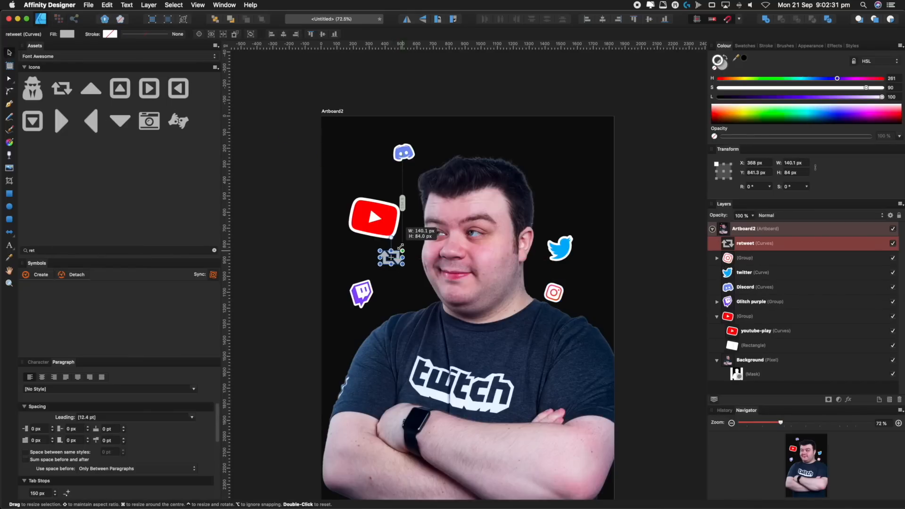
Fill the retweet icon red (HSL 0, 100, 53), shrink it to about 83 × 50 px and tilt it 11.3° above the YouTube icon.
{"action": "scroll", "coordinate": [394, 250], "scroll_direction": "up", "scroll_amount": 3}
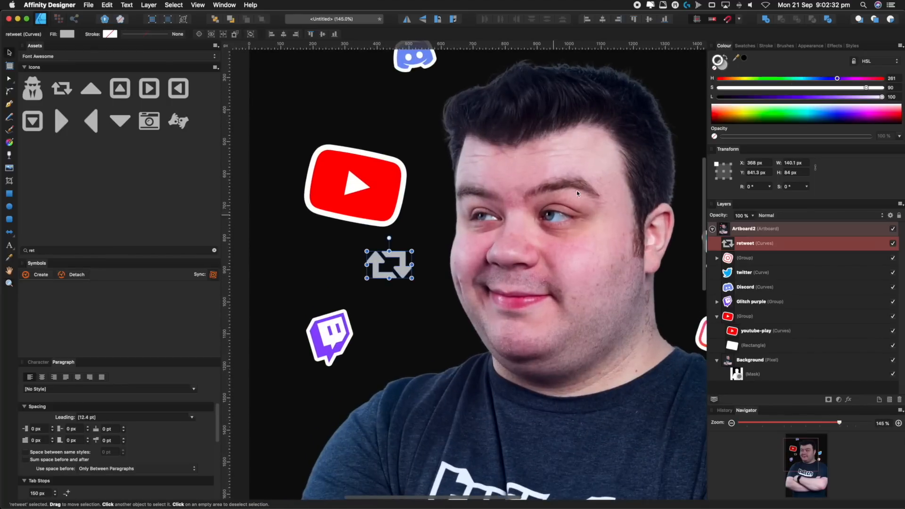
{"action": "left_click", "coordinate": [722, 66]}
{"action": "left_click_drag", "start_coordinate": [777, 87], "coordinate": [804, 98]}
{"action": "scroll", "coordinate": [388, 264], "scroll_direction": "up", "scroll_amount": 2}
{"action": "scroll", "coordinate": [388, 264], "scroll_direction": "left", "scroll_amount": 1}
{"action": "left_click_drag", "start_coordinate": [418, 309], "coordinate": [368, 139]}
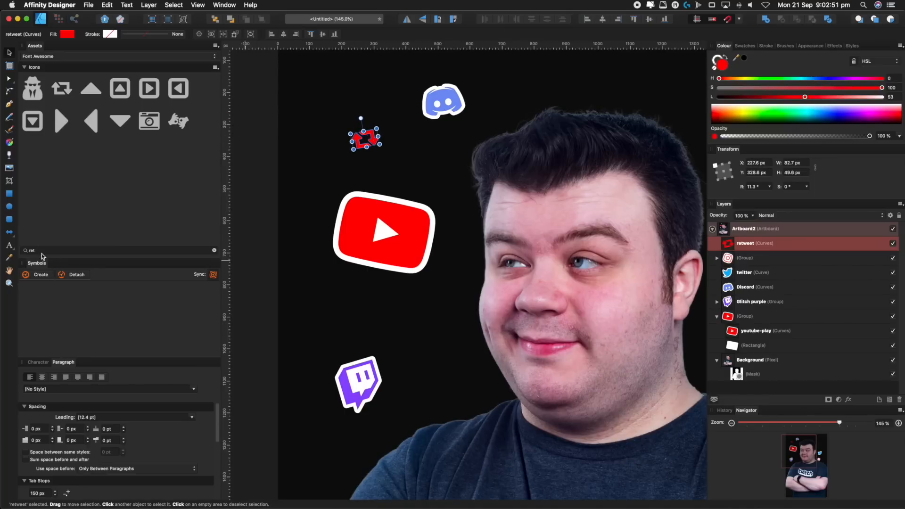
Add a white video-camera icon about 106 × 76 px from Font Awesome, tilted 13.4°, between the YouTube icon and the man's face.
{"action": "type", "text": "c"}
{"action": "left_click_drag", "start_coordinate": [27, 90], "coordinate": [445, 292]}
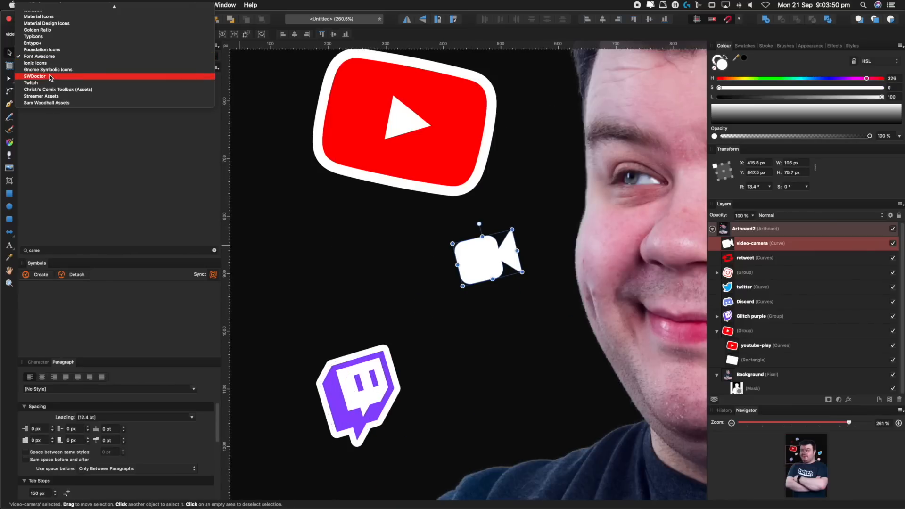
Add a thumb-up icon about 68 × 62 px from Material Design Icons, fill it blue (HSL 214, 92, 60) and tilt it 15° above the Twitch icon.
{"action": "scroll", "coordinate": [51, 78], "scroll_direction": "up", "scroll_amount": 3}
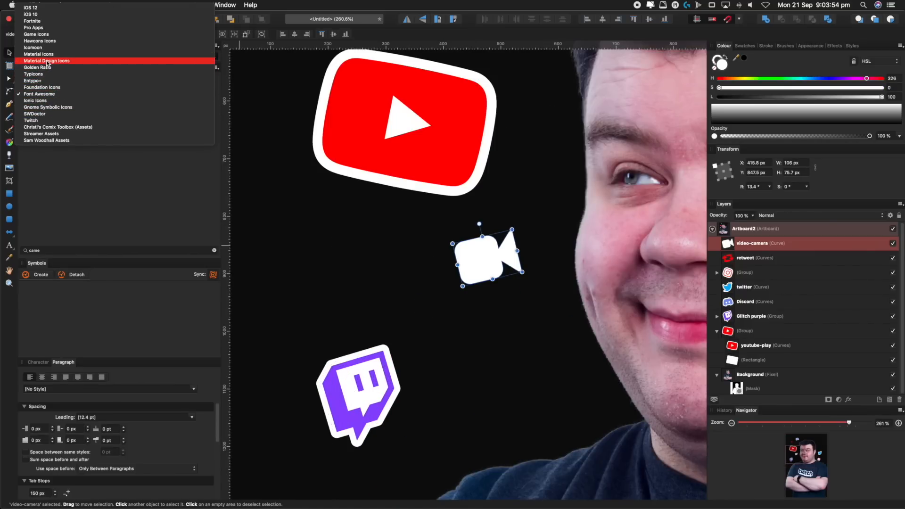
{"action": "left_click", "coordinate": [47, 61]}
{"action": "type", "text": "thumb"}
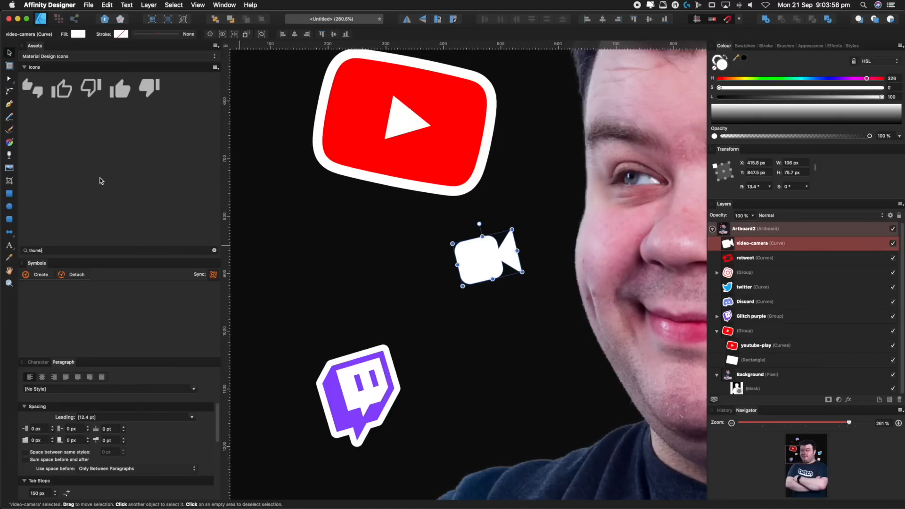
{"action": "left_click_drag", "start_coordinate": [121, 88], "coordinate": [338, 233]}
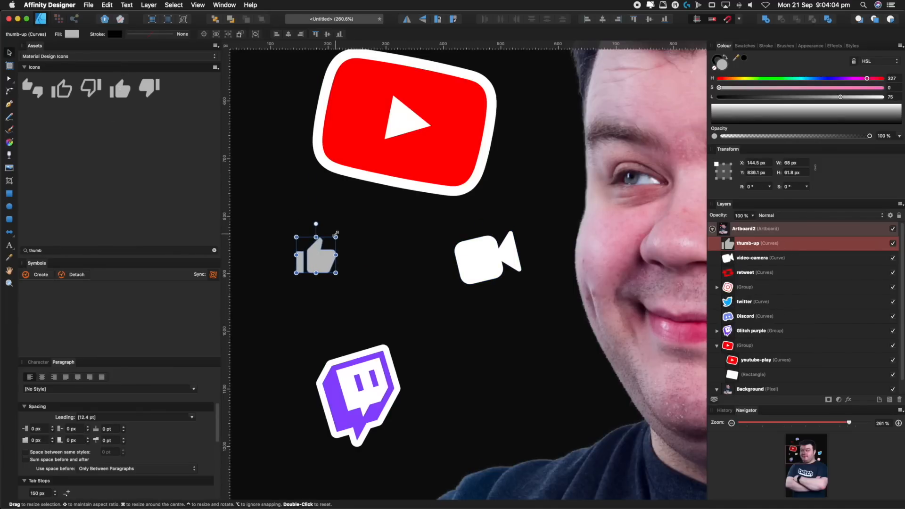
{"action": "left_click_drag", "start_coordinate": [811, 78], "coordinate": [817, 98]}
{"action": "left_click_drag", "start_coordinate": [320, 259], "coordinate": [363, 248]}
Add the solid heart icon from Material Design Icons above the Twitter icon and fill it red.
{"action": "key", "text": "super+1"}
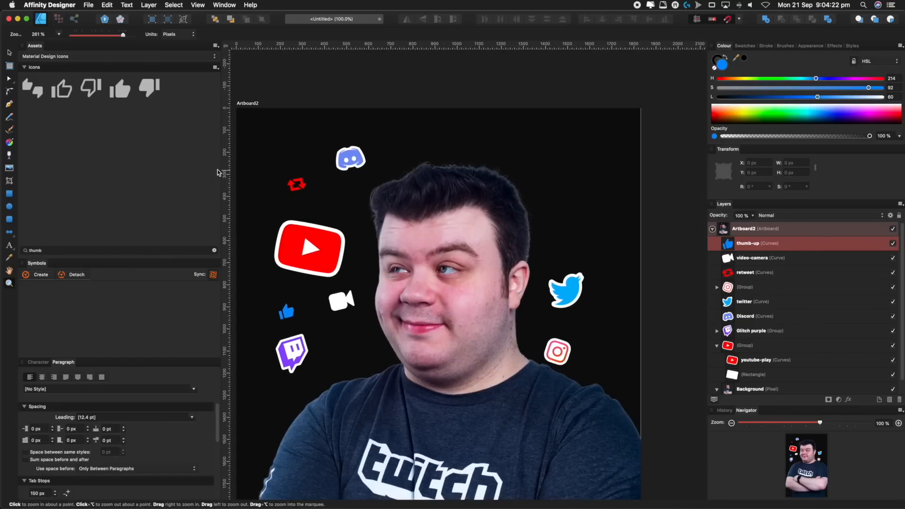
{"action": "type", "text": "vheart"}
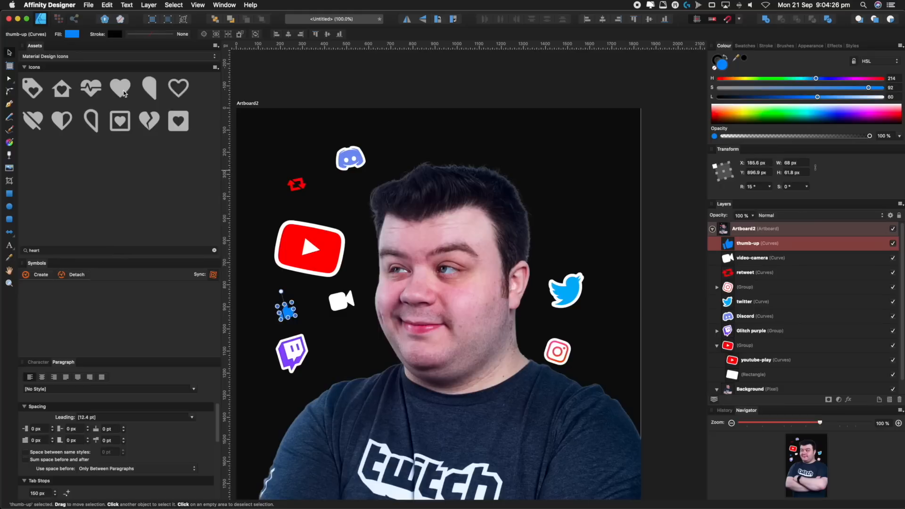
{"action": "left_click_drag", "start_coordinate": [125, 93], "coordinate": [563, 169]}
{"action": "scroll", "coordinate": [549, 182], "scroll_direction": "up", "scroll_amount": 5}
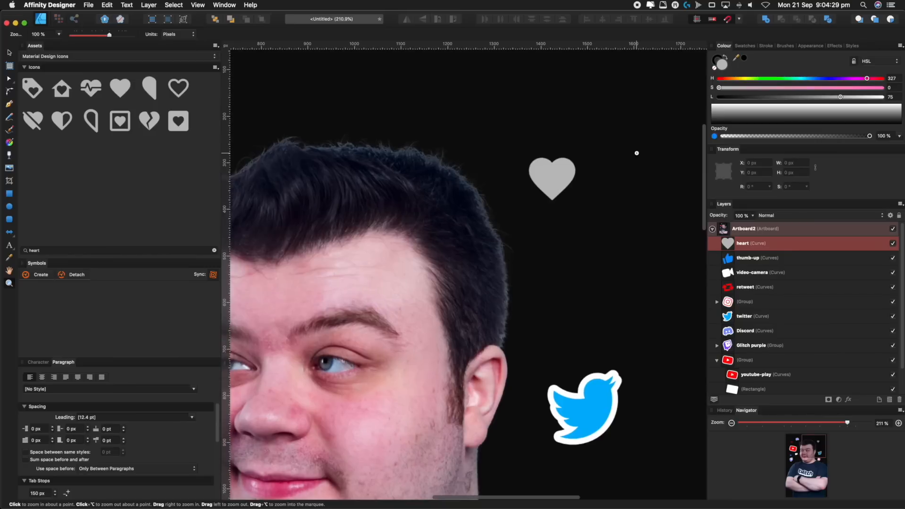
{"action": "left_click", "coordinate": [881, 79]}
{"action": "left_click_drag", "start_coordinate": [855, 88], "coordinate": [818, 98]}
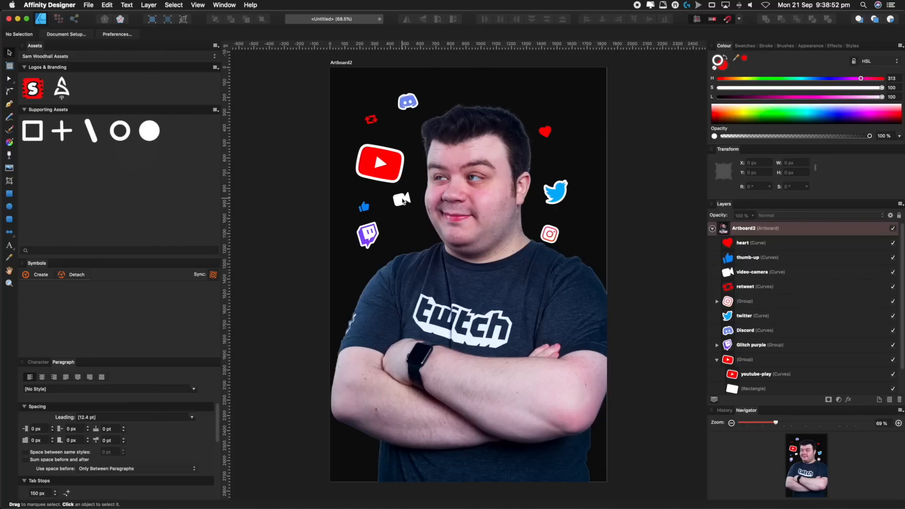
Save the white video-camera icon as a new asset in the Supporting Assets category.
{"action": "left_click_drag", "start_coordinate": [403, 201], "coordinate": [172, 123]}
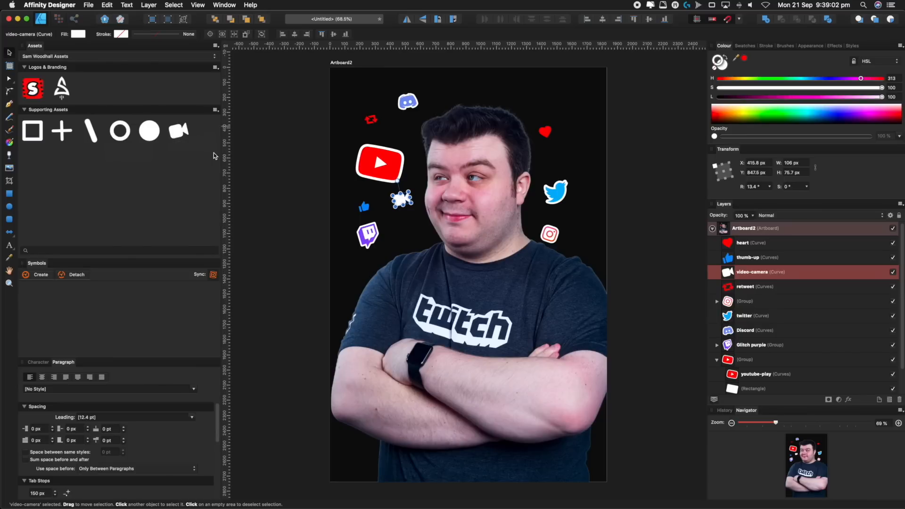
Delete the video-camera asset from the Supporting Assets category.
{"action": "right_click", "coordinate": [178, 137]}
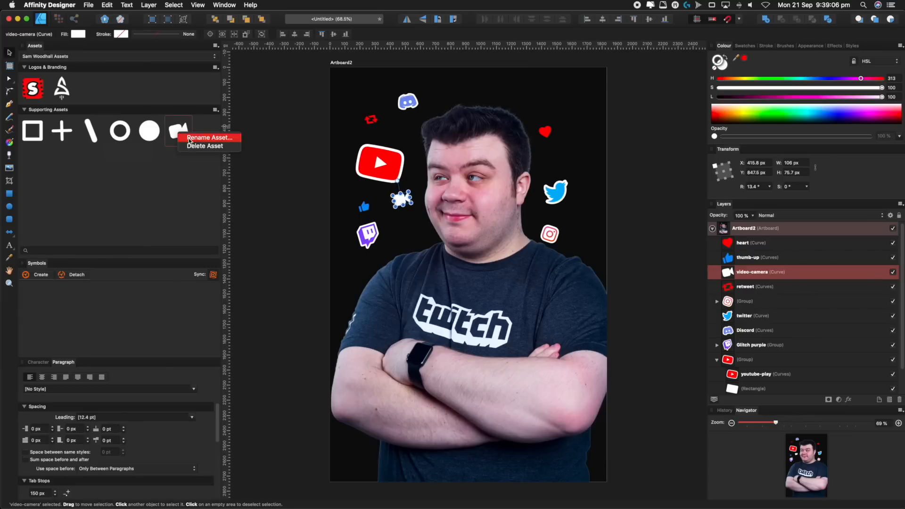
{"action": "left_click", "coordinate": [191, 148]}
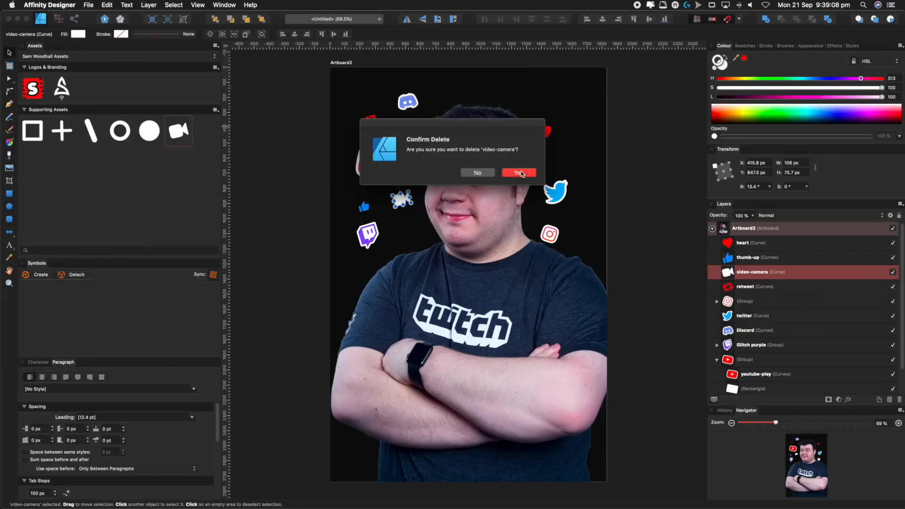
{"action": "key", "text": "Return"}
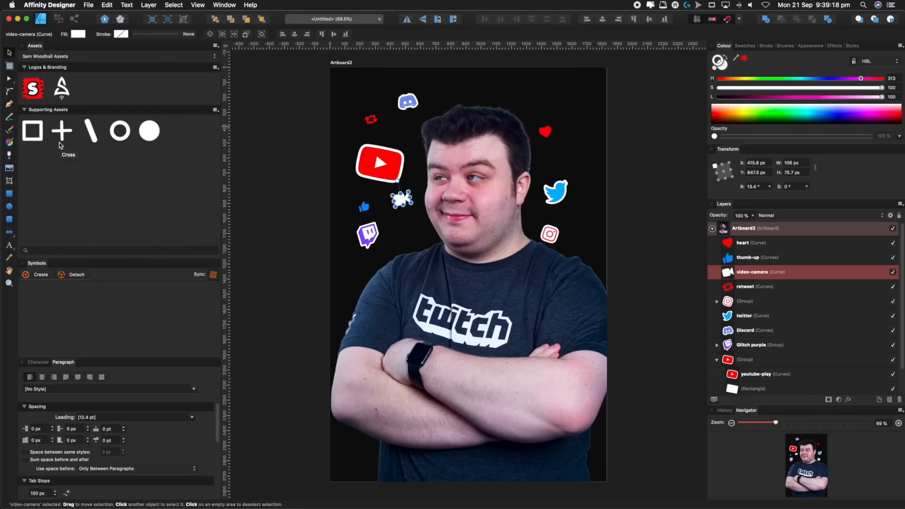
Place the white Square asset beside the man's jaw, about 63.5 px in size and rotated -30°.
{"action": "left_click_drag", "start_coordinate": [33, 141], "coordinate": [418, 252]}
{"action": "key", "text": "z"}
{"action": "left_click_drag", "start_coordinate": [417, 252], "coordinate": [398, 231]}
{"action": "key", "text": "v"}
{"action": "key", "text": "z"}
{"action": "left_click", "coordinate": [494, 227]}
{"action": "left_click", "coordinate": [495, 232]}
{"action": "key", "text": "v"}
{"action": "key", "text": "z"}
{"action": "left_click_drag", "start_coordinate": [440, 193], "coordinate": [365, 194]}
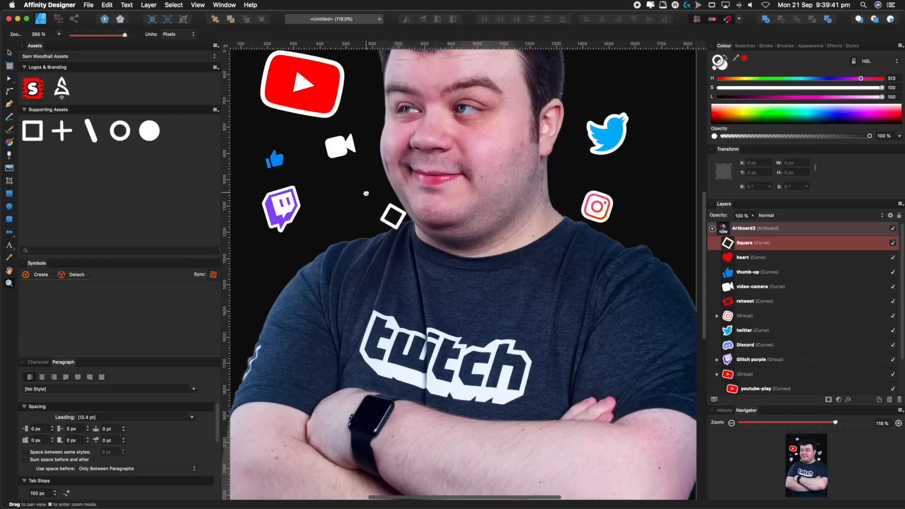
Duplicate the white square, place the copy to the lower right of the Instagram icon and rotate it to 15°.
{"action": "key", "text": "v"}
{"action": "key", "text": "super+j"}
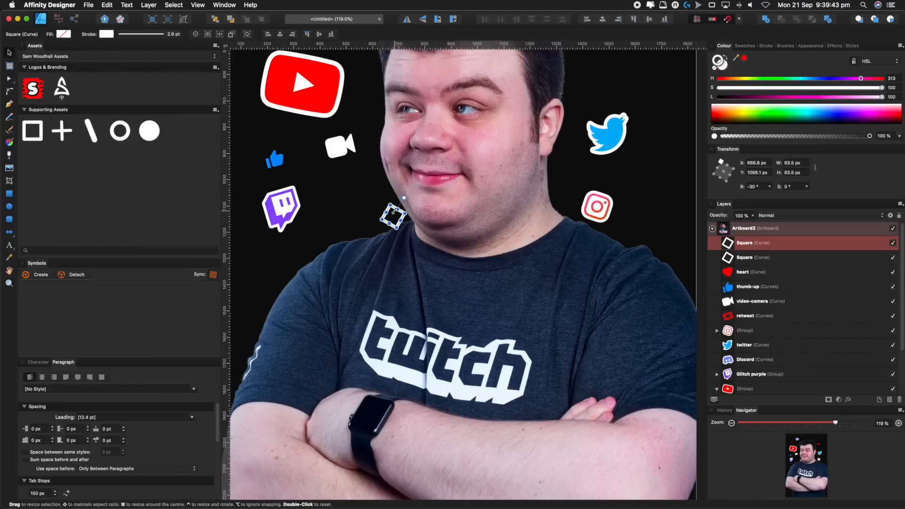
{"action": "left_click_drag", "start_coordinate": [393, 213], "coordinate": [625, 204]}
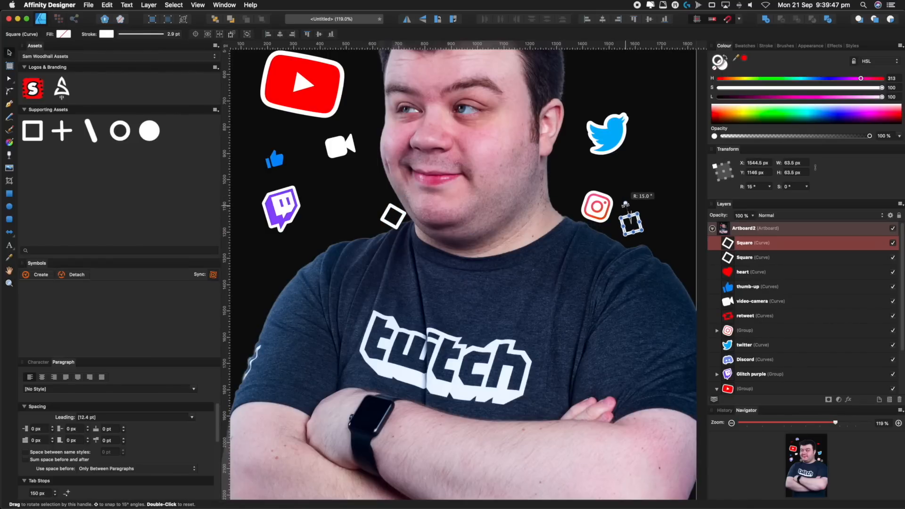
Add the white Cross asset just below the Twitter icon, about 42.3 px in size and rotated -26.3°.
{"action": "key", "text": "z"}
{"action": "left_click", "coordinate": [583, 200], "text": "alt"}
{"action": "left_click_drag", "start_coordinate": [565, 197], "coordinate": [551, 221]}
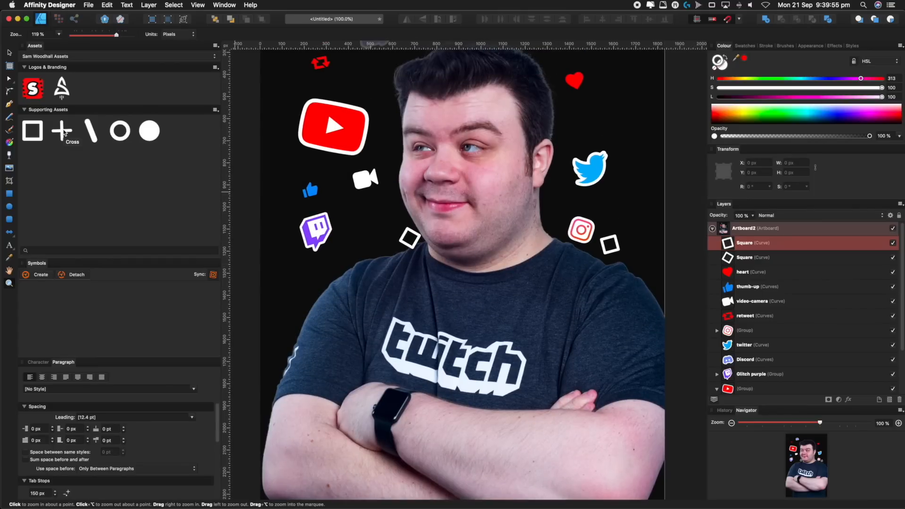
{"action": "left_click_drag", "start_coordinate": [222, 180], "coordinate": [362, 234]}
{"action": "left_click_drag", "start_coordinate": [402, 184], "coordinate": [490, 212]}
{"action": "scroll", "coordinate": [615, 188], "scroll_direction": "up", "scroll_amount": 3}
{"action": "key", "text": "z"}
{"action": "key", "text": "v"}
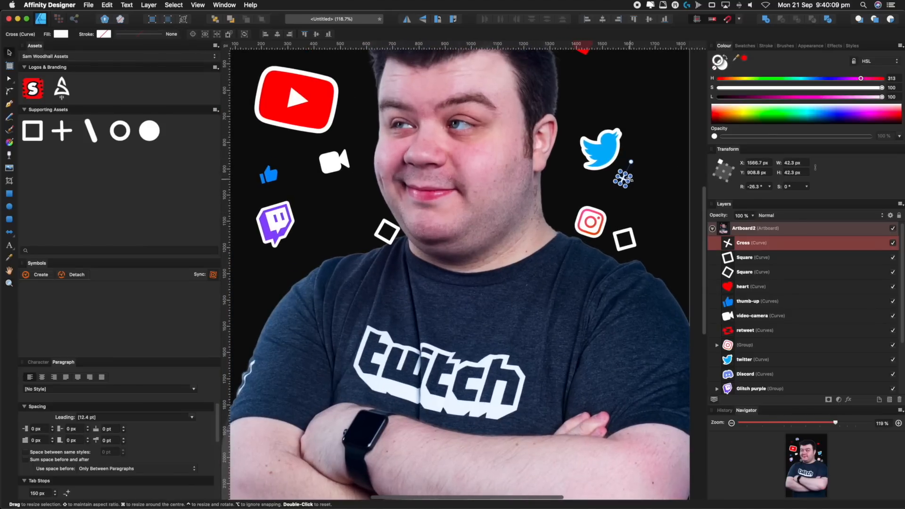
Duplicate the cross, place the copy beside the Twitch icon, enlarge it to about 73.6 px and rotate it to -60°.
{"action": "key", "text": "super+j"}
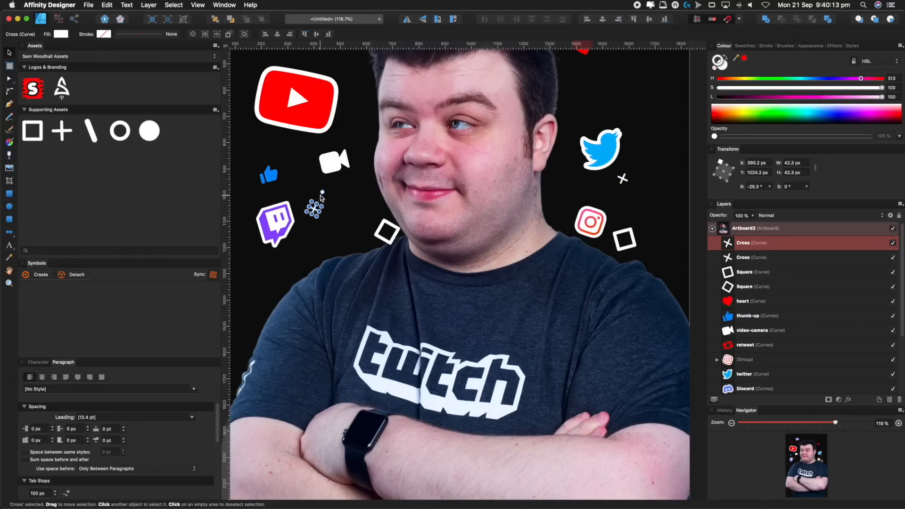
{"action": "left_click_drag", "start_coordinate": [329, 202], "coordinate": [309, 227]}
{"action": "mouse_move", "coordinate": [312, 215]}
{"action": "left_mouse_down"}
{"action": "mouse_move", "coordinate": [312, 222]}
{"action": "mouse_move", "coordinate": [308, 215]}
{"action": "left_mouse_up"}
{"action": "key", "text": "z"}
{"action": "key", "text": "v"}
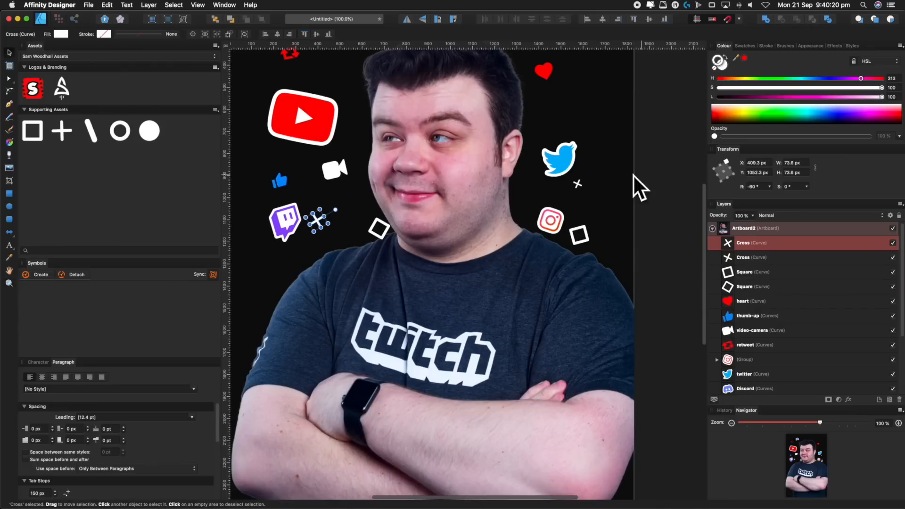
Shrink the white square beside the man's jaw to about 51.7 px and adjust its position.
{"action": "key", "text": "z"}
{"action": "left_click_drag", "start_coordinate": [366, 214], "coordinate": [387, 226]}
{"action": "key", "text": "v"}
{"action": "left_click", "coordinate": [407, 248]}
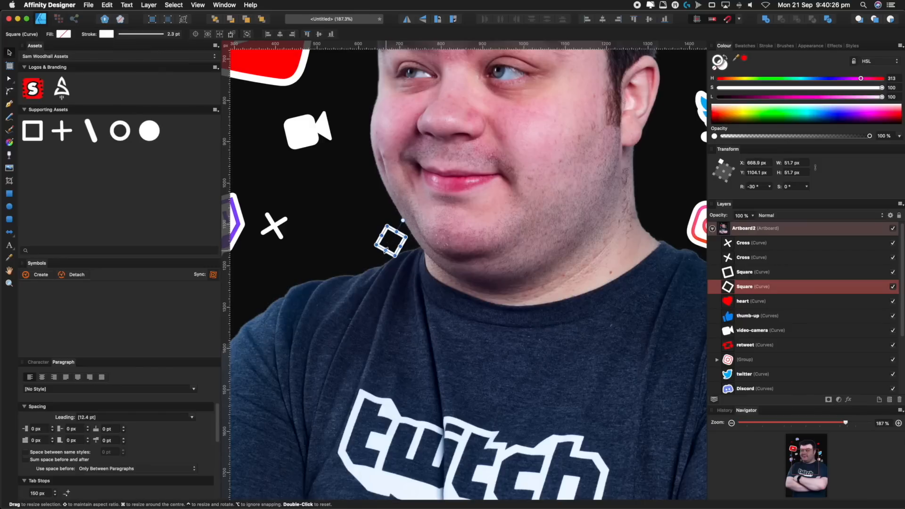
{"action": "left_click_drag", "start_coordinate": [395, 243], "coordinate": [349, 252]}
{"action": "key", "text": "z"}
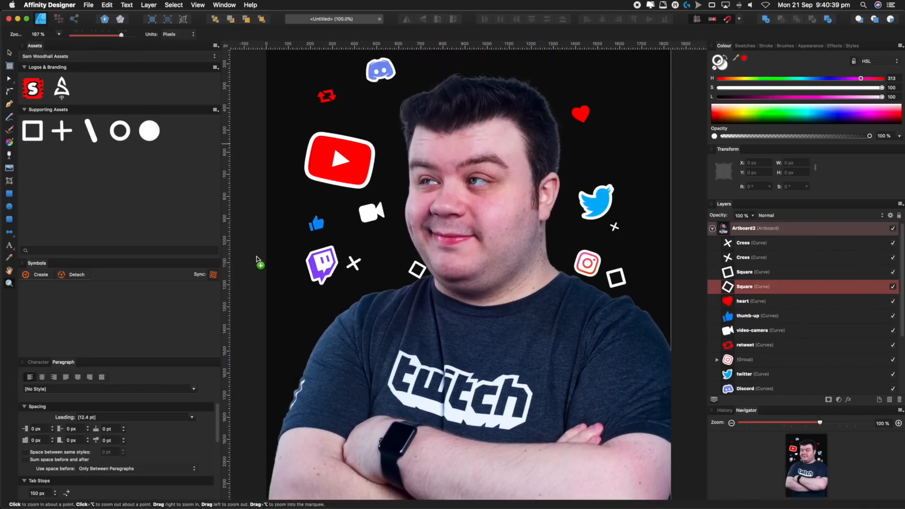
Place the white line asset below the Twitch icon near the man's shoulder, about 33.5 × 62.1 px and rotated 16.5°.
{"action": "left_click_drag", "start_coordinate": [256, 259], "coordinate": [394, 284]}
{"action": "key", "text": "z"}
{"action": "left_click_drag", "start_coordinate": [401, 293], "coordinate": [515, 243]}
{"action": "left_click_drag", "start_coordinate": [353, 296], "coordinate": [369, 255]}
{"action": "key", "text": "v"}
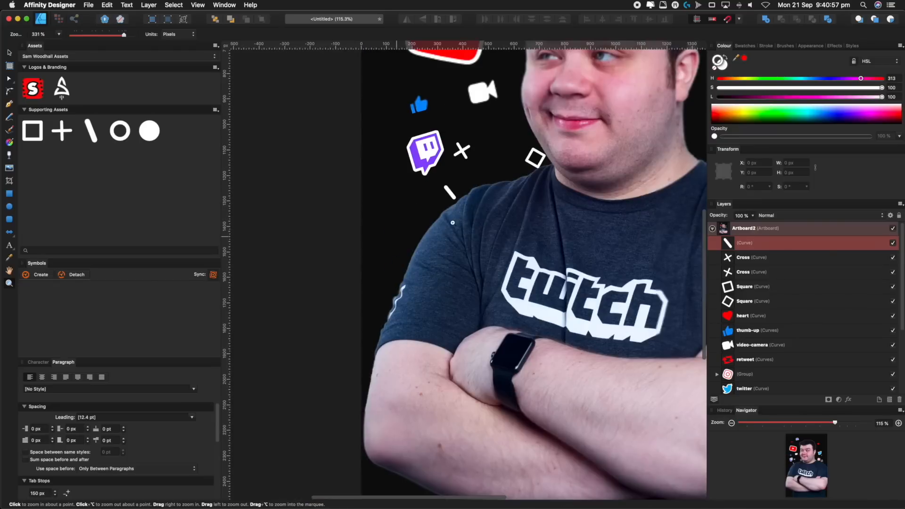
Duplicate the white line, place the copy between the man's neck and the Instagram icon and rotate it to -30°.
{"action": "left_click_drag", "start_coordinate": [518, 185], "coordinate": [368, 214]}
{"action": "key", "text": "v"}
{"action": "key", "text": "super+j"}
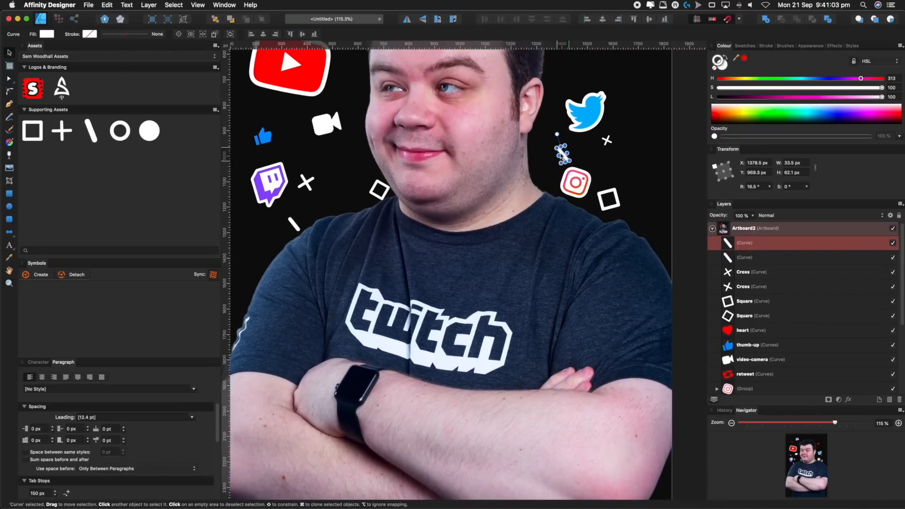
{"action": "left_click_drag", "start_coordinate": [542, 140], "coordinate": [560, 140]}
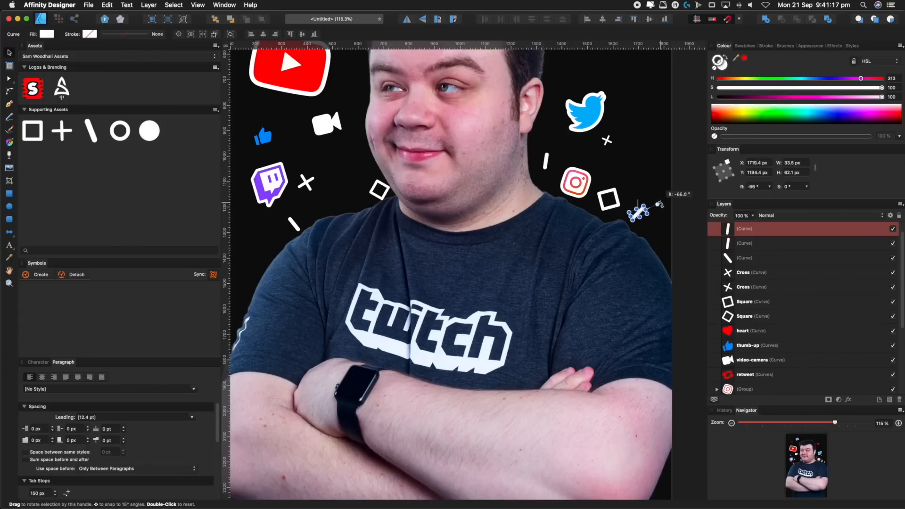
Fill the line copy beside the 15° square red, shrink it to about 18.3 × 33.9 px and move it closer to the square.
{"action": "left_click", "coordinate": [744, 59]}
{"action": "key", "text": "super+space"}
{"action": "left_click_drag", "start_coordinate": [660, 203], "coordinate": [519, 136]}
{"action": "left_click_drag", "start_coordinate": [493, 179], "coordinate": [596, 113]}
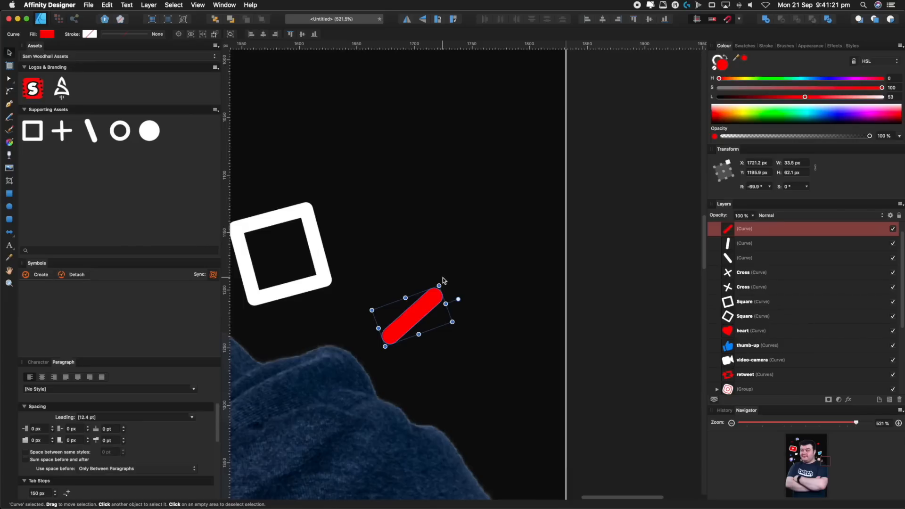
{"action": "left_click_drag", "start_coordinate": [439, 288], "coordinate": [425, 294]}
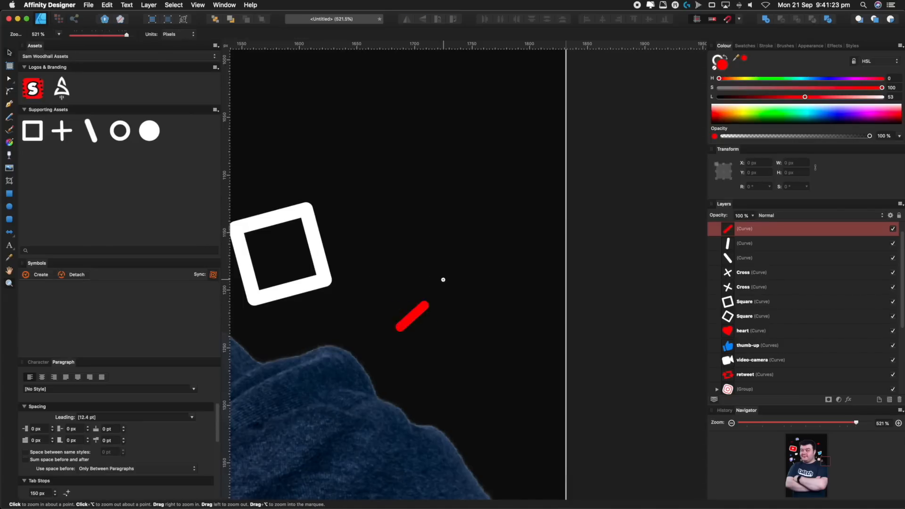
{"action": "scroll", "coordinate": [400, 311], "scroll_direction": "down", "scroll_amount": 5}
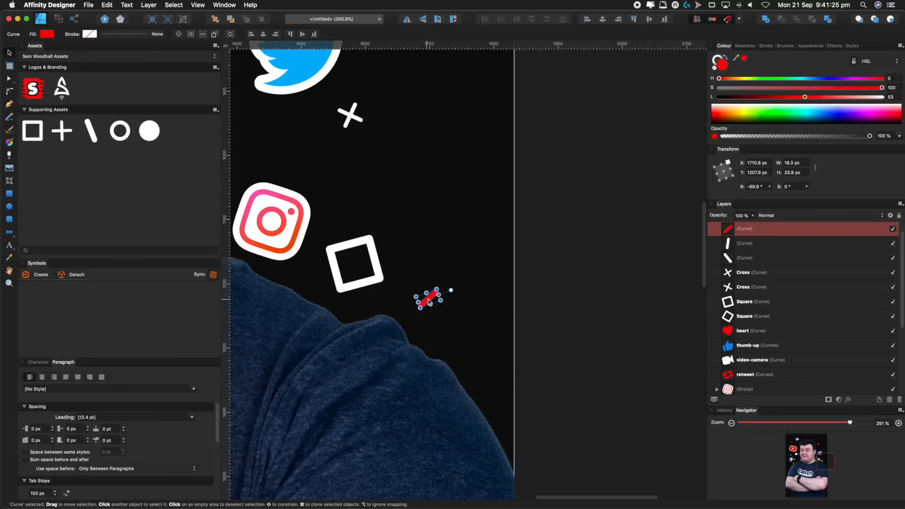
{"action": "left_click_drag", "start_coordinate": [429, 302], "coordinate": [414, 302]}
Set the stroke of the square beside the Instagram icon to red and slightly enlarge the white line by the man's neck.
{"action": "left_click", "coordinate": [373, 247]}
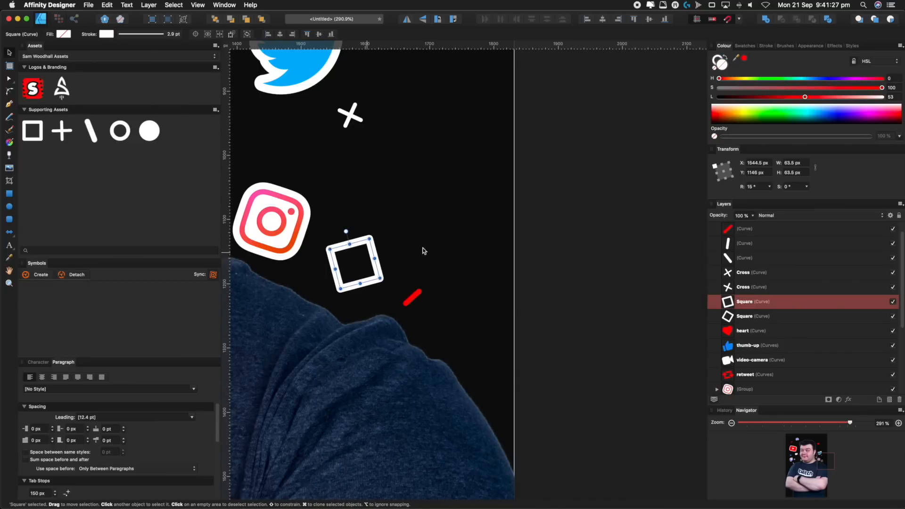
{"action": "left_click", "coordinate": [716, 59]}
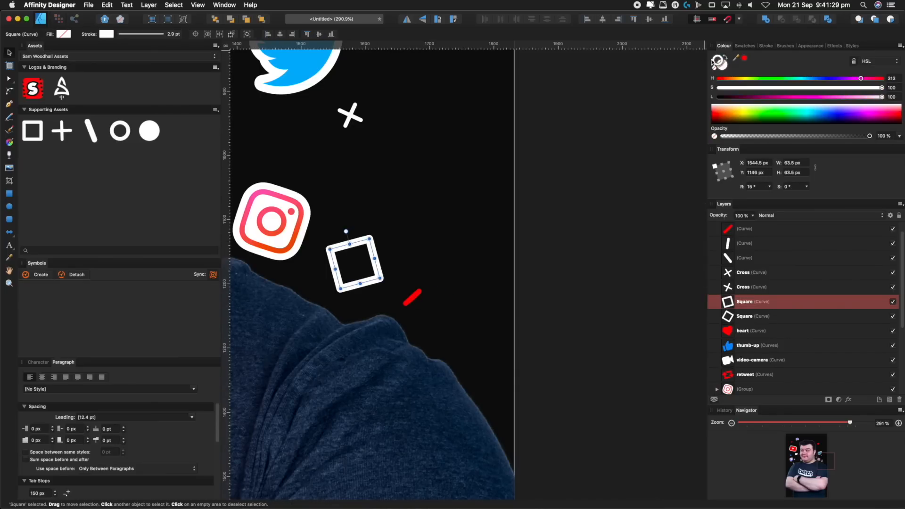
{"action": "left_click", "coordinate": [744, 59]}
{"action": "mouse_move", "coordinate": [420, 168]}
{"action": "left_mouse_down"}
{"action": "mouse_move", "coordinate": [388, 204]}
{"action": "mouse_move", "coordinate": [465, 252]}
{"action": "mouse_move", "coordinate": [476, 242]}
{"action": "mouse_move", "coordinate": [455, 238]}
{"action": "left_mouse_up"}
{"action": "left_click", "coordinate": [409, 207]}
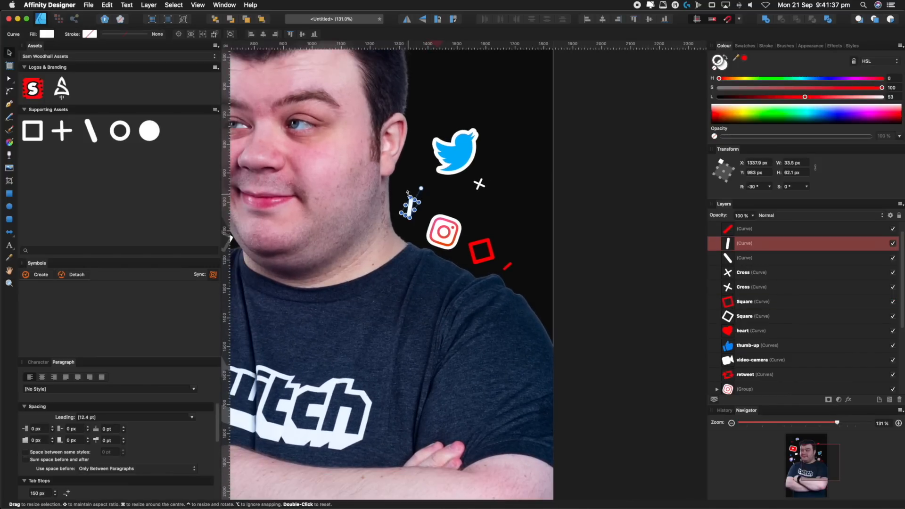
{"action": "left_click_drag", "start_coordinate": [409, 188], "coordinate": [367, 222]}
Place the ring asset below the Twitch icon beside the man's shoulder, shrink it to about 65 px and fill it red.
{"action": "key", "text": "super+1"}
{"action": "left_click_drag", "start_coordinate": [120, 130], "coordinate": [281, 335]}
{"action": "left_click_drag", "start_coordinate": [336, 280], "coordinate": [296, 319]}
{"action": "left_click", "coordinate": [720, 64]}
{"action": "left_click", "coordinate": [744, 58]}
{"action": "left_click_drag", "start_coordinate": [266, 319], "coordinate": [273, 327]}
{"action": "scroll", "coordinate": [280, 333], "scroll_direction": "up", "scroll_amount": 3}
{"action": "scroll", "coordinate": [306, 330], "scroll_direction": "left", "scroll_amount": 2}
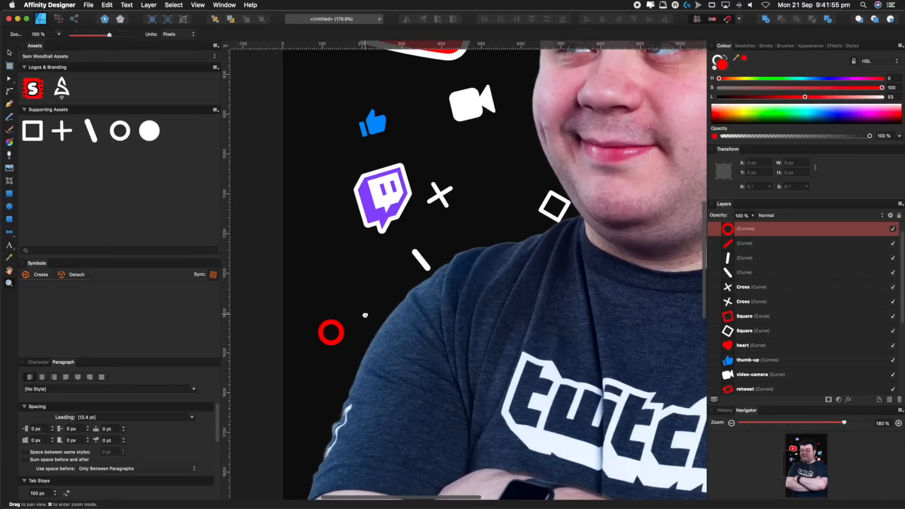
{"action": "left_click_drag", "start_coordinate": [338, 328], "coordinate": [368, 299]}
Duplicate the red ring to the outer side of the thumb-up icon, enlarge the copy to about 147 px and make it white.
{"action": "key", "text": "super+space"}
{"action": "left_click_drag", "start_coordinate": [404, 282], "coordinate": [335, 325]}
{"action": "key", "text": "space"}
{"action": "left_click_drag", "start_coordinate": [495, 215], "coordinate": [477, 271]}
{"action": "key", "text": "super+space"}
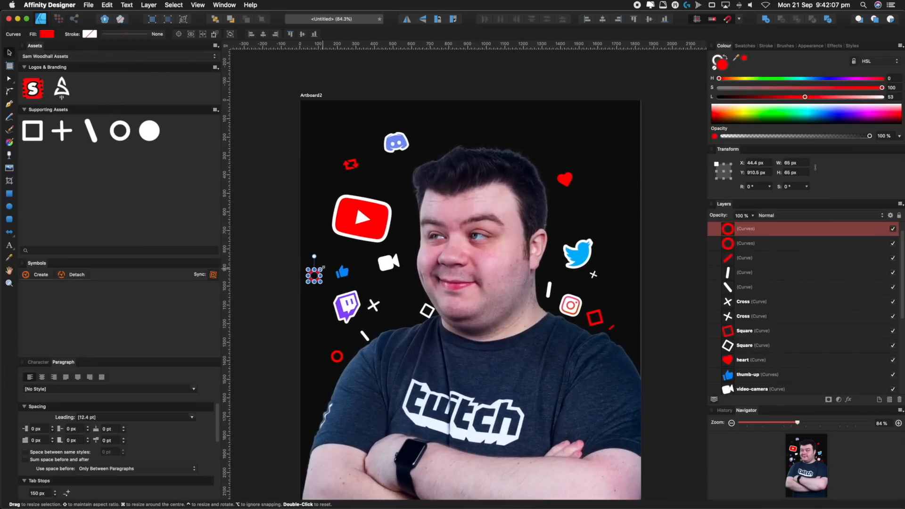
{"action": "left_click_drag", "start_coordinate": [324, 266], "coordinate": [328, 259]}
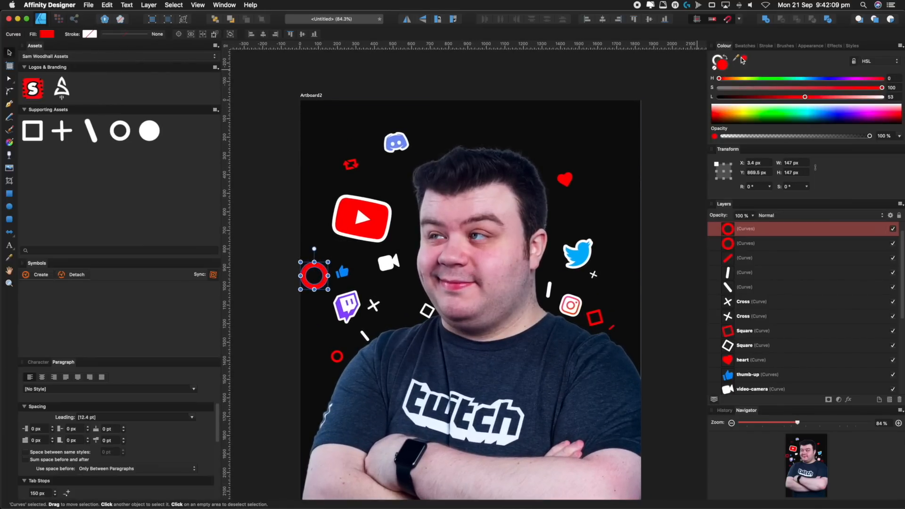
{"action": "left_click_drag", "start_coordinate": [804, 97], "coordinate": [881, 96]}
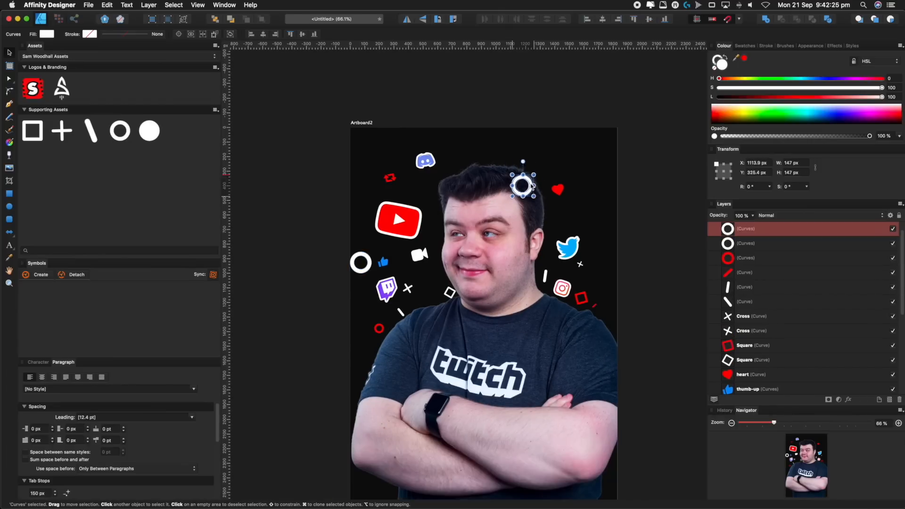
Place a smaller copy of the white ring between the heart and the Twitter icon.
{"action": "left_click_drag", "start_coordinate": [532, 185], "coordinate": [574, 275]}
{"action": "scroll", "coordinate": [522, 170], "scroll_direction": "up", "scroll_amount": 5}
{"action": "scroll", "coordinate": [574, 274], "scroll_direction": "down", "scroll_amount": 6}
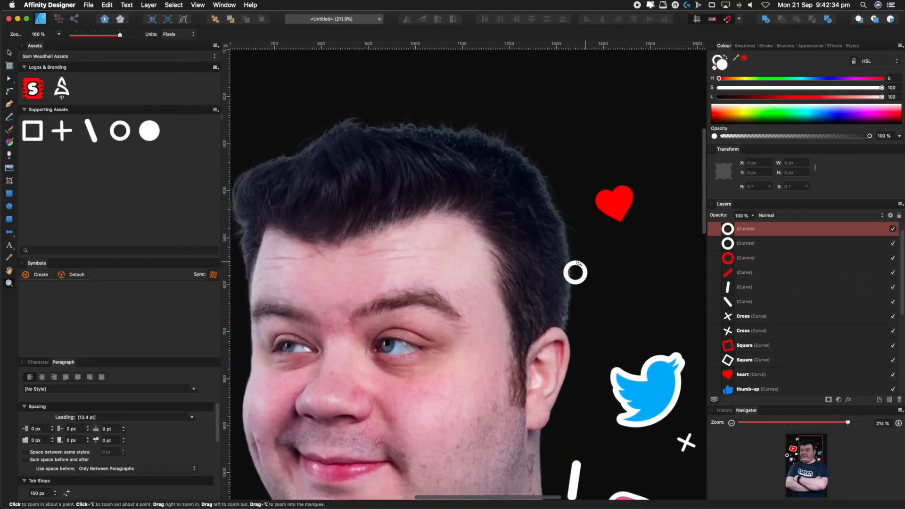
{"action": "left_click_drag", "start_coordinate": [388, 241], "coordinate": [368, 242]}
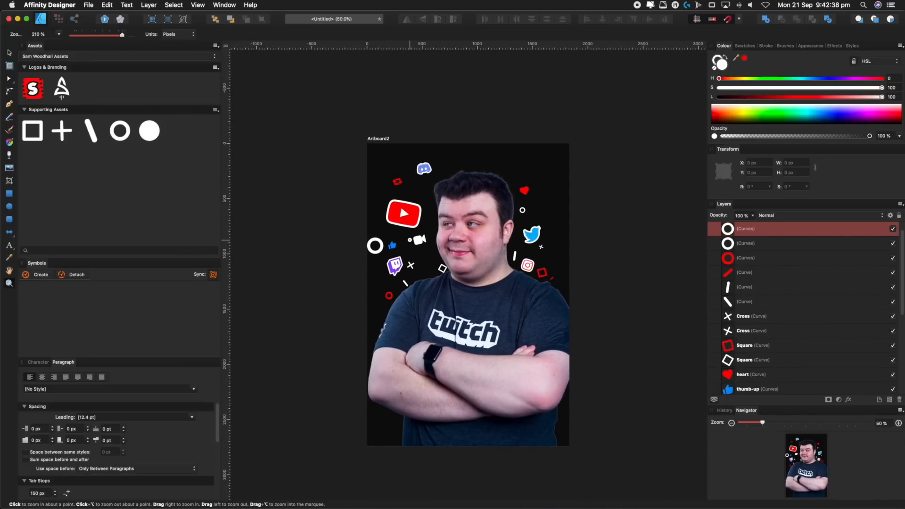
Move the Discord icon down towards the YouTube icon and reposition the retweet and thumb-up icons around it.
{"action": "scroll", "coordinate": [409, 239], "scroll_direction": "up", "scroll_amount": 1}
{"action": "key", "text": "v"}
{"action": "scroll", "coordinate": [427, 176], "scroll_direction": "up", "scroll_amount": 4}
{"action": "left_click_drag", "start_coordinate": [427, 151], "coordinate": [422, 176]}
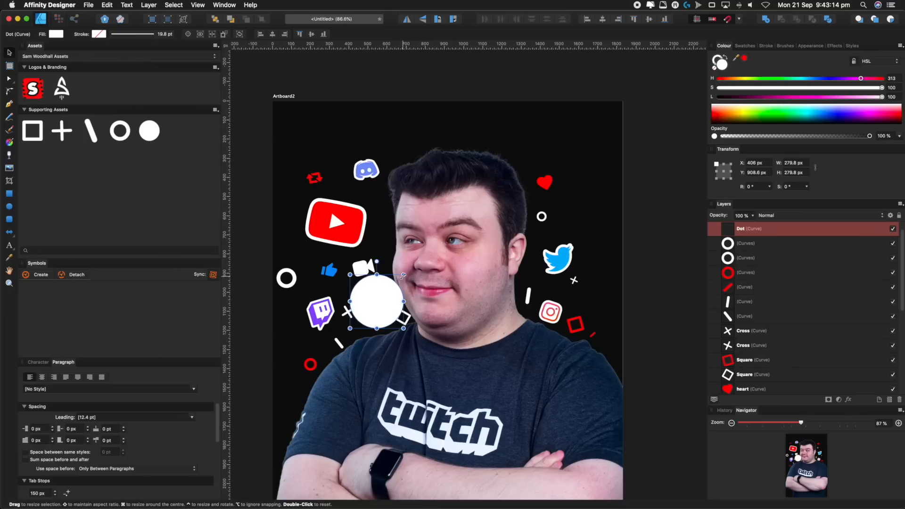
Shrink the white Dot asset to about 23.3 px and place it below the cross beside the Twitch icon.
{"action": "left_click_drag", "start_coordinate": [403, 275], "coordinate": [381, 277]}
{"action": "key", "text": "z"}
{"action": "key", "text": "v"}
Duplicate the white dot, enlarge the copy, fill it red and move it between the Twitter and Instagram icons.
{"action": "key", "text": "super+j"}
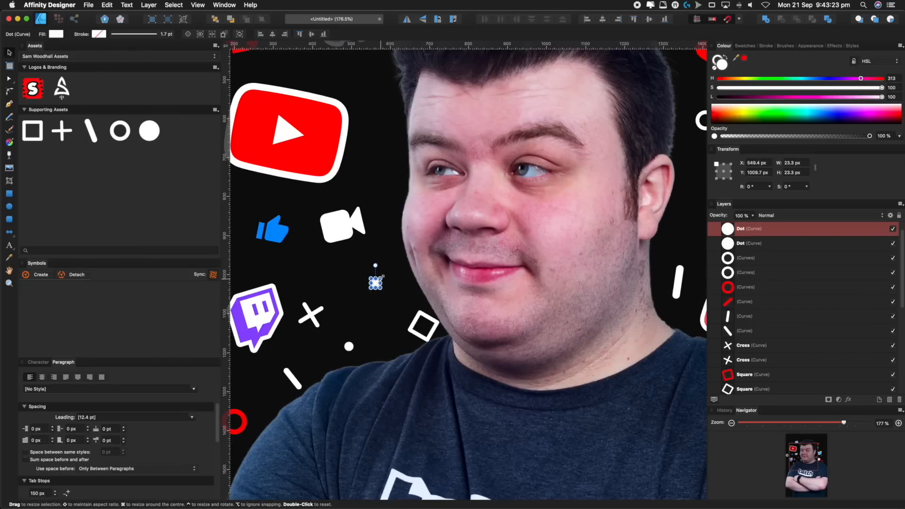
{"action": "scroll", "coordinate": [403, 248], "scroll_direction": "down", "scroll_amount": 3}
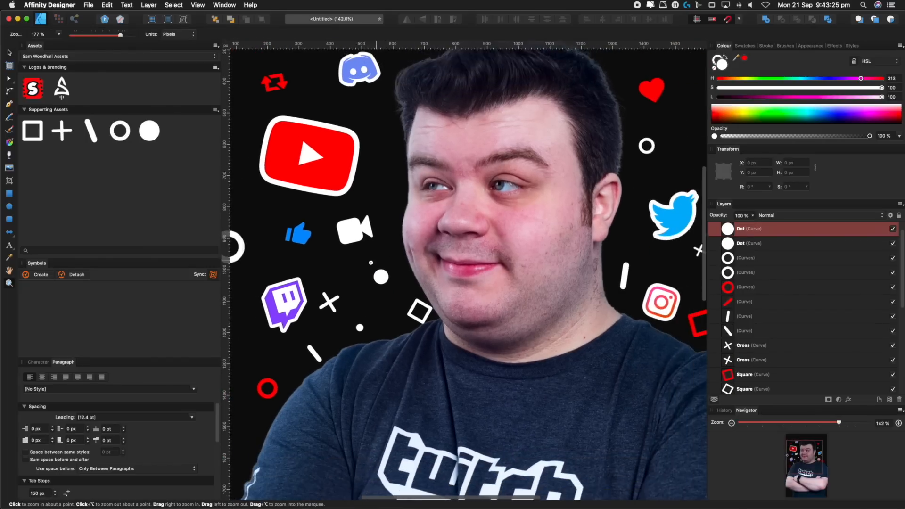
{"action": "left_click", "coordinate": [745, 59]}
{"action": "scroll", "coordinate": [431, 139], "scroll_direction": "down", "scroll_amount": 3}
{"action": "scroll", "coordinate": [430, 139], "scroll_direction": "up", "scroll_amount": 3}
{"action": "key", "text": "v"}
{"action": "left_click_drag", "start_coordinate": [417, 255], "coordinate": [532, 210]}
{"action": "left_click_drag", "start_coordinate": [621, 243], "coordinate": [677, 231]}
Duplicate the white dot near the Twitch icon, shrink the copy and place it between the YouTube icon and the man's hair.
{"action": "scroll", "coordinate": [423, 272], "scroll_direction": "up", "scroll_amount": 3}
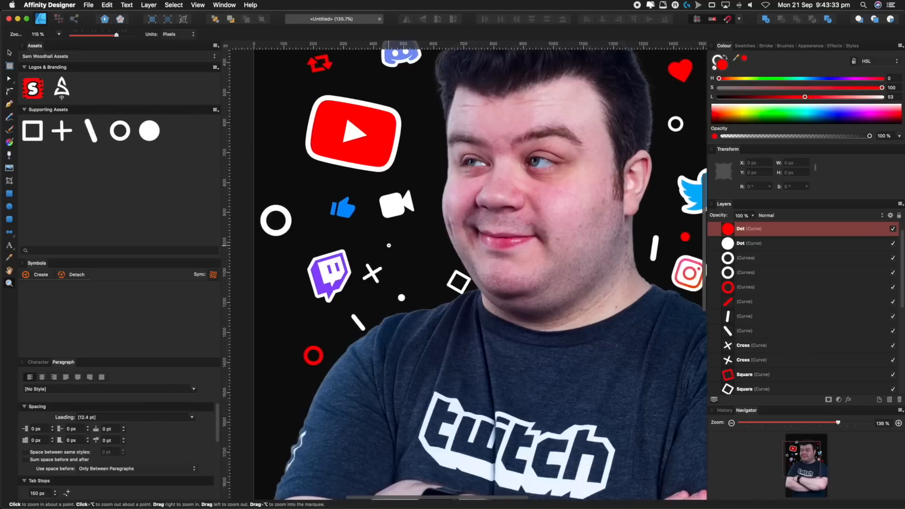
{"action": "left_click", "coordinate": [411, 310]}
{"action": "left_click_drag", "start_coordinate": [411, 310], "coordinate": [439, 255]}
{"action": "key", "text": "super+1"}
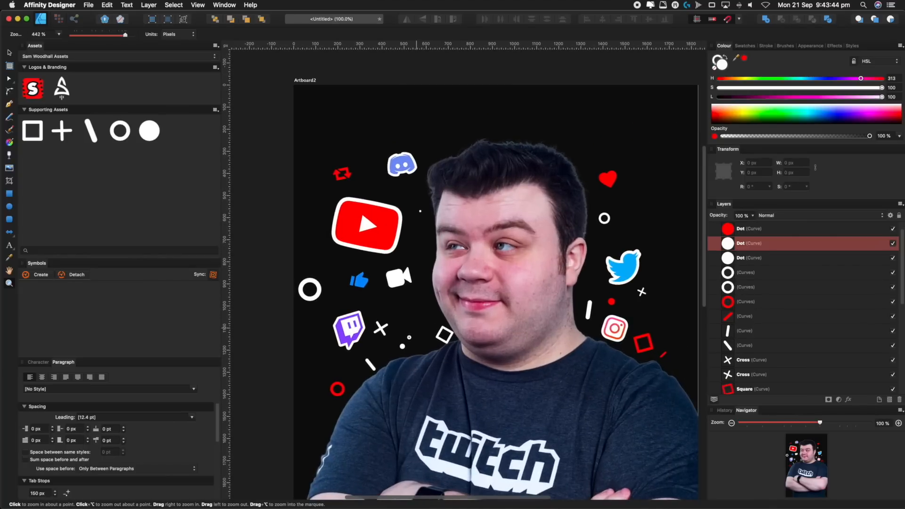
Place a larger copy of the white line below the video-camera icon and enlarge the camera to about 144.8 × 103.5 px.
{"action": "left_click", "coordinate": [370, 364]}
{"action": "mouse_move", "coordinate": [370, 364]}
{"action": "left_mouse_down"}
{"action": "mouse_move", "coordinate": [418, 303]}
{"action": "mouse_move", "coordinate": [382, 338]}
{"action": "mouse_move", "coordinate": [426, 295]}
{"action": "left_mouse_up"}
{"action": "key", "text": "space"}
{"action": "left_click_drag", "start_coordinate": [426, 294], "coordinate": [315, 297]}
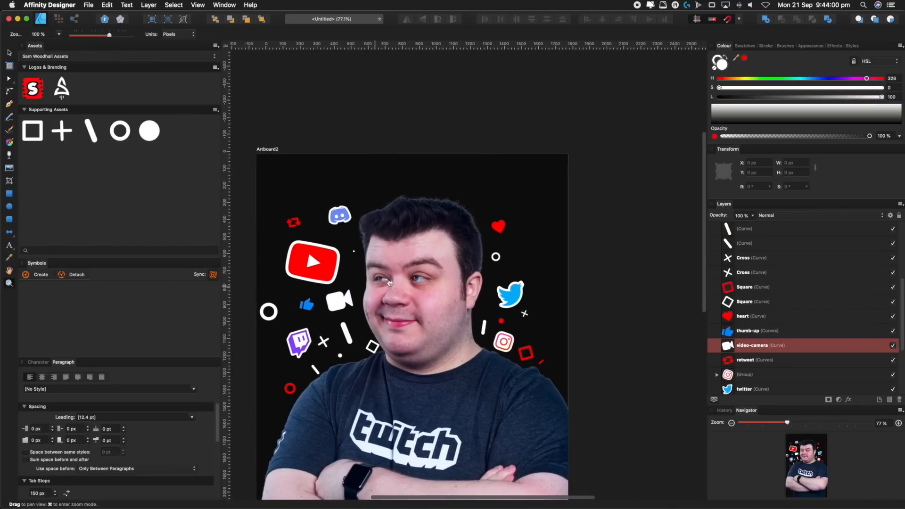
{"action": "left_click_drag", "start_coordinate": [391, 334], "coordinate": [425, 327]}
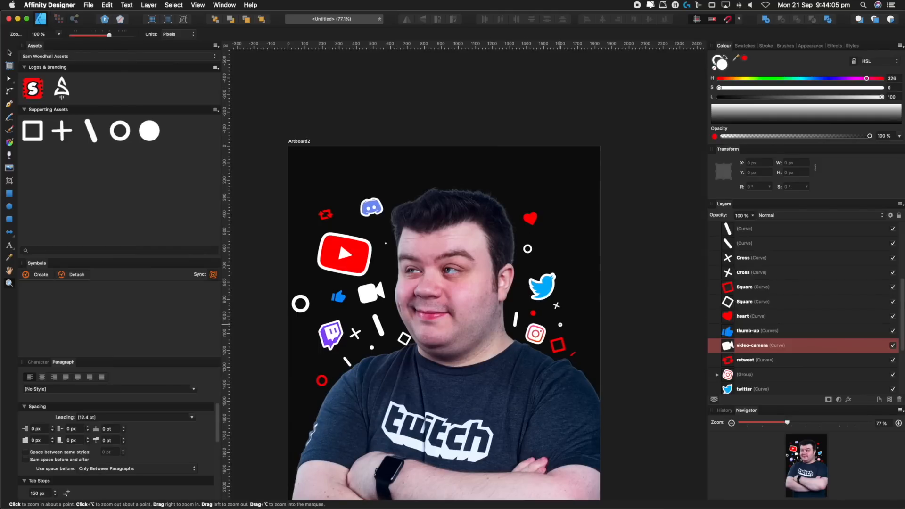
{"action": "key", "text": "v"}
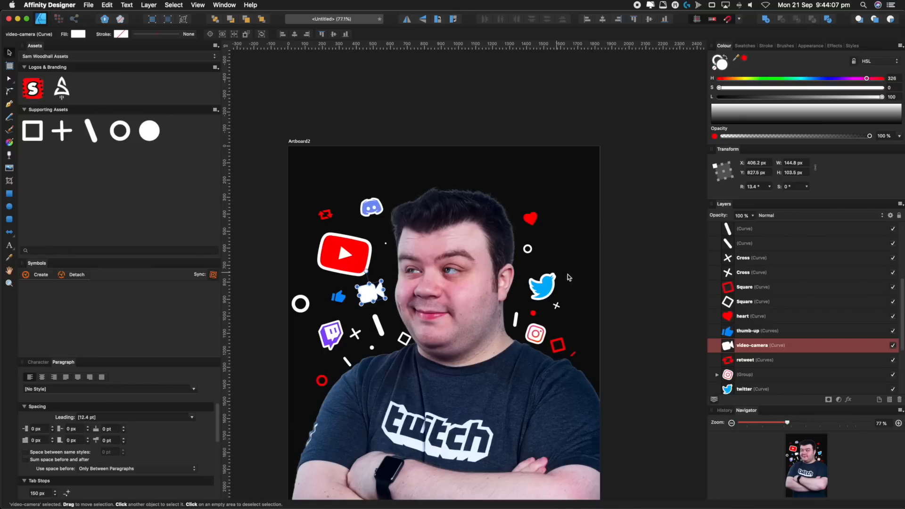
Draw a triangle about 90 × 64 px beside the heart and style it with no fill and a white stroke.
{"action": "key", "text": "z"}
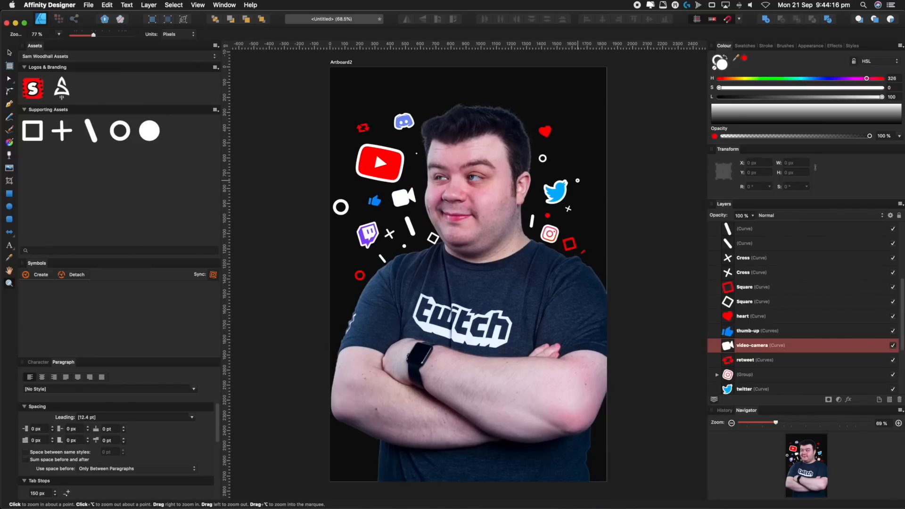
{"action": "left_click_drag", "start_coordinate": [553, 160], "coordinate": [754, 101]}
{"action": "left_click_drag", "start_coordinate": [619, 97], "coordinate": [469, 200]}
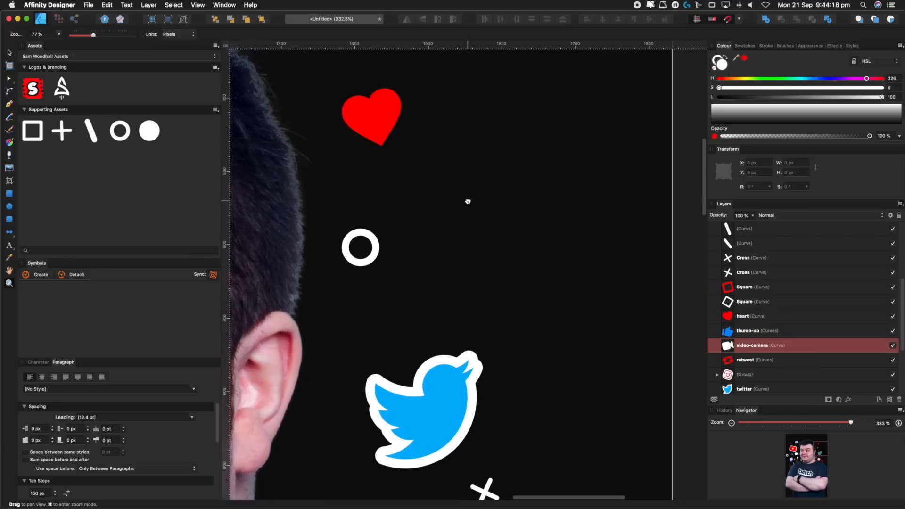
{"action": "left_click", "coordinate": [9, 233]}
{"action": "left_click", "coordinate": [38, 235]}
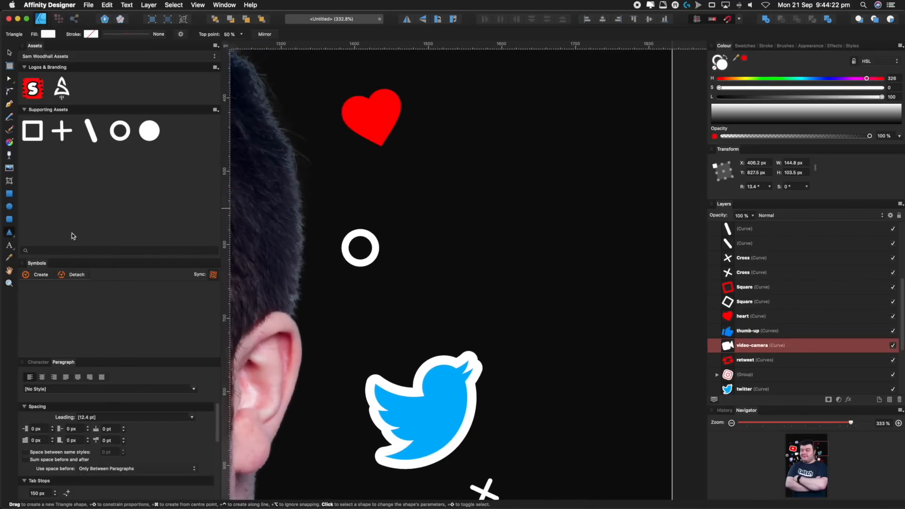
{"action": "left_click_drag", "start_coordinate": [473, 162], "coordinate": [540, 210]}
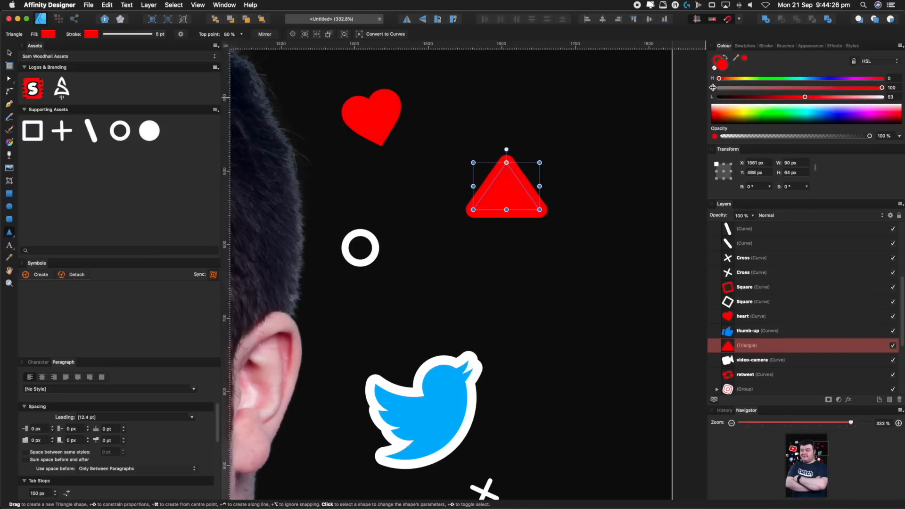
{"action": "left_click", "coordinate": [715, 67]}
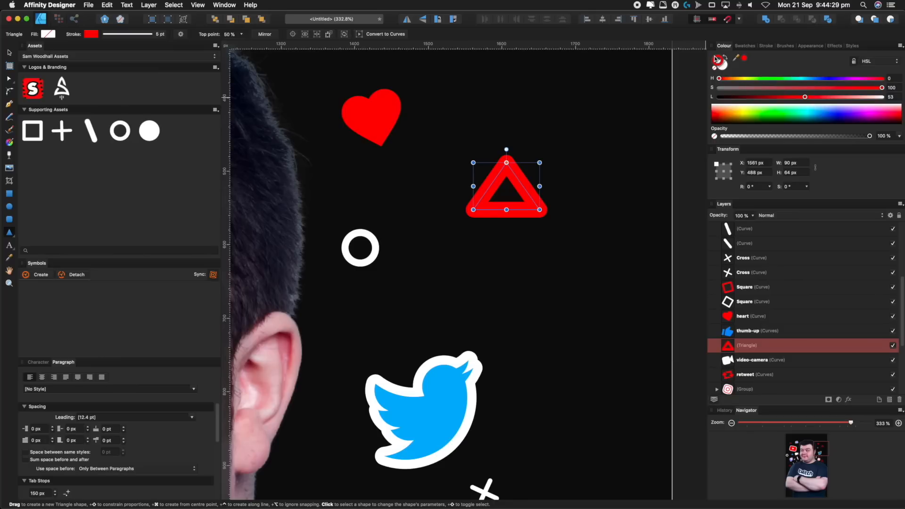
{"action": "left_click_drag", "start_coordinate": [815, 98], "coordinate": [900, 101]}
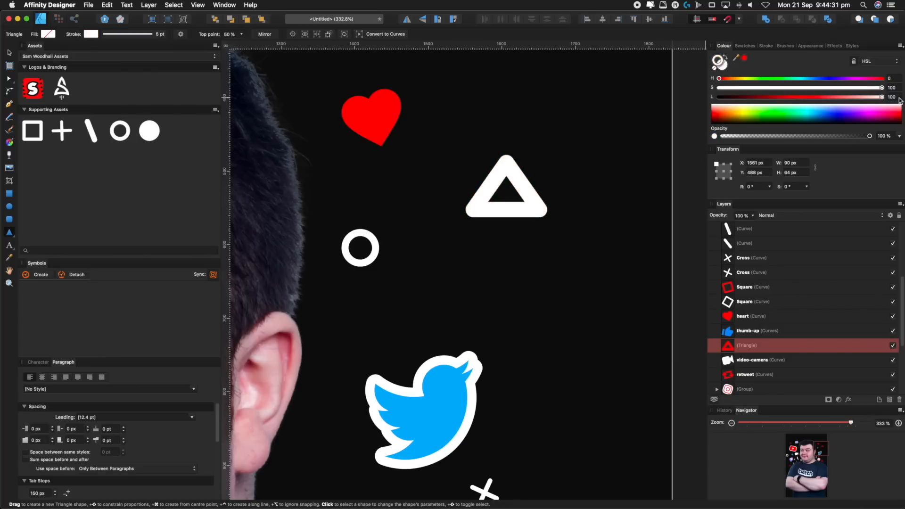
Shift the triangle's top point to about 33% and give its stroke a mitre join with a mitre limit of 6.
{"action": "left_click_drag", "start_coordinate": [506, 162], "coordinate": [495, 163]}
{"action": "left_click", "coordinate": [127, 34]}
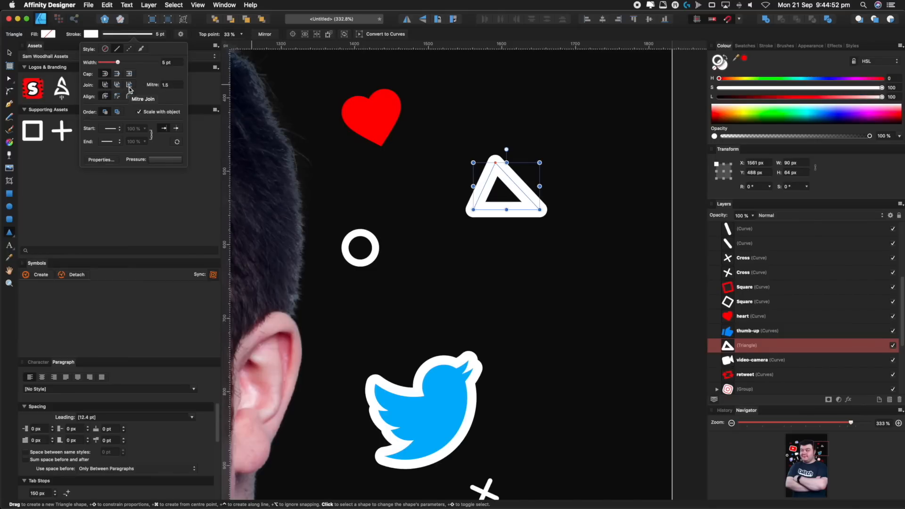
{"action": "left_click", "coordinate": [129, 85]}
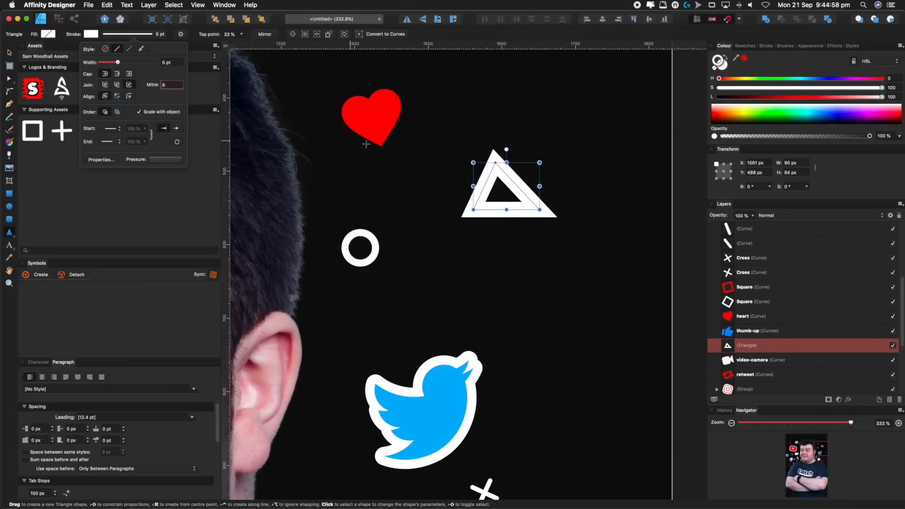
{"action": "left_click", "coordinate": [516, 186]}
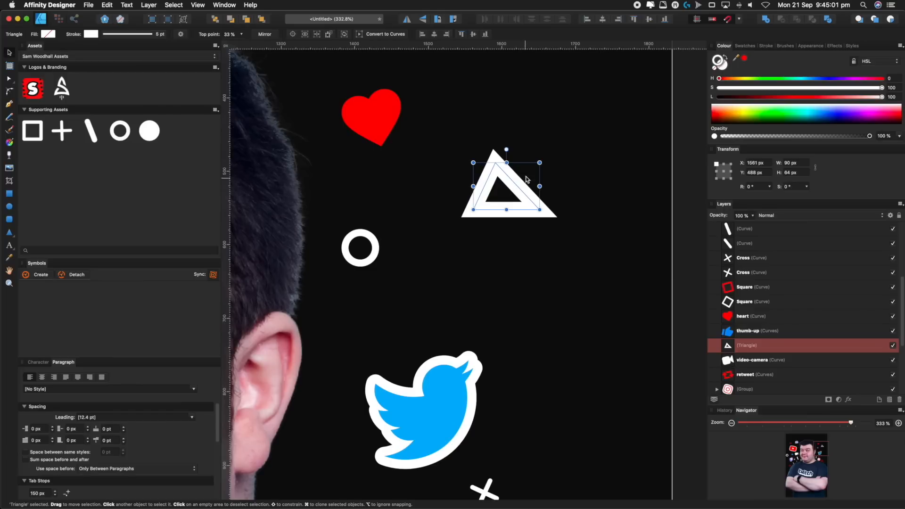
Shrink the triangle to about 65.5 × 46.6 px and rotate it to about 23.7°, with its top point at 42%.
{"action": "mouse_move", "coordinate": [540, 163]}
{"action": "left_mouse_down"}
{"action": "mouse_move", "coordinate": [491, 160]}
{"action": "mouse_move", "coordinate": [472, 216]}
{"action": "mouse_move", "coordinate": [394, 221]}
{"action": "mouse_move", "coordinate": [463, 182]}
{"action": "left_mouse_up"}
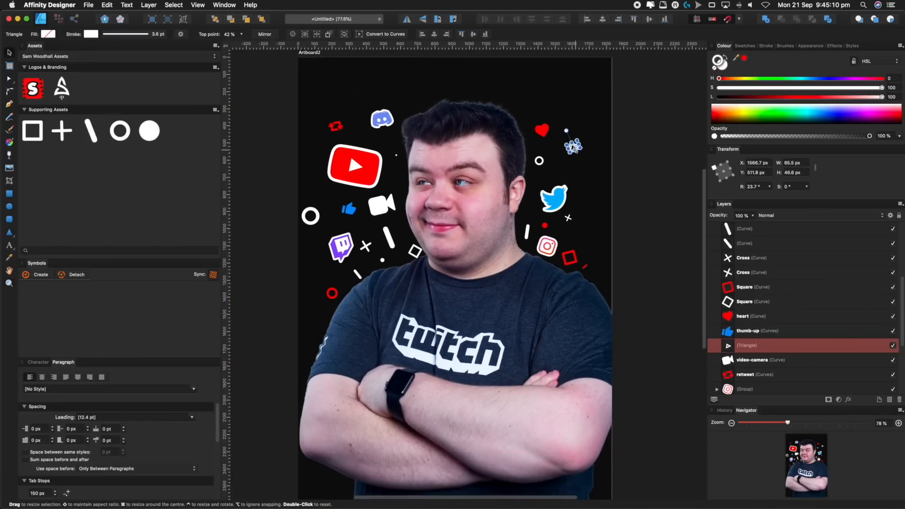
{"action": "left_click", "coordinate": [544, 174]}
Place a copy of the white triangle on the far side of the YouTube icon and flip it horizontally.
{"action": "left_click_drag", "start_coordinate": [564, 172], "coordinate": [315, 123]}
{"action": "key", "text": "super+j"}
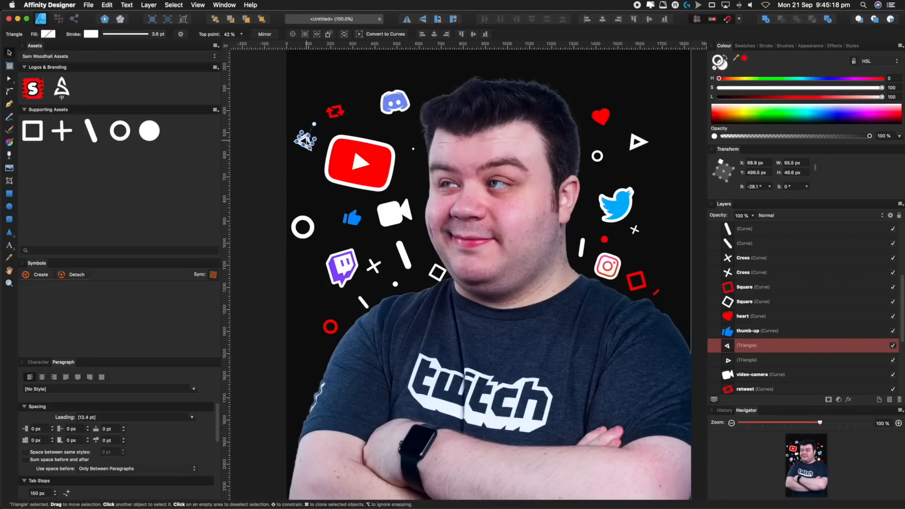
{"action": "right_click", "coordinate": [306, 140]}
{"action": "mouse_move", "coordinate": [348, 261]}
{"action": "left_click", "coordinate": [425, 283]}
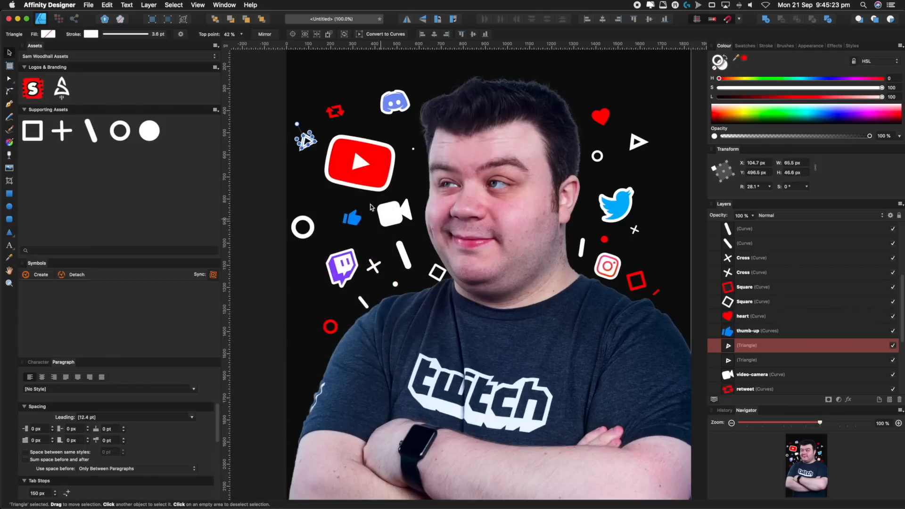
Colour the copied triangle's stroke red and move it down beside the outer edge of the YouTube icon.
{"action": "key", "text": "z"}
{"action": "key", "text": "v"}
{"action": "left_click", "coordinate": [744, 59]}
{"action": "left_click_drag", "start_coordinate": [307, 142], "coordinate": [307, 169]}
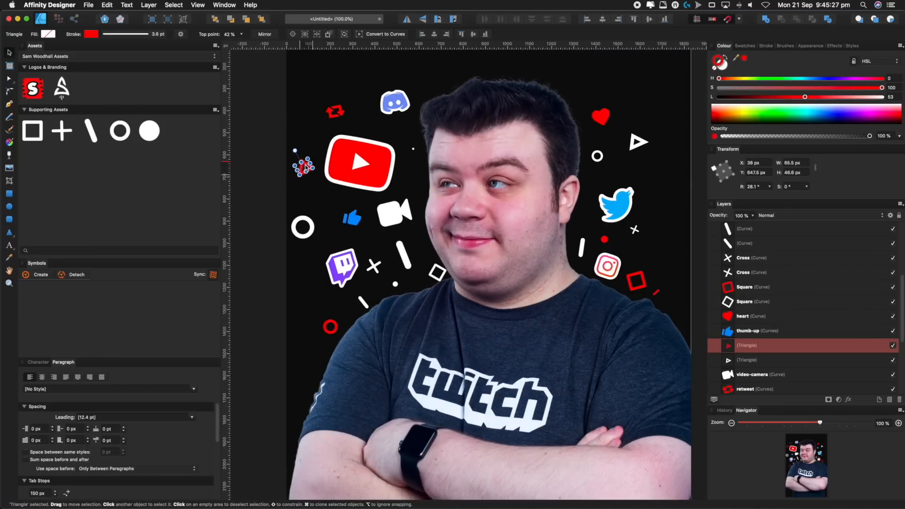
Replace the tiny dot between the YouTube icon and the man's hair with a white line copy of about 28.2 × 52.1 px.
{"action": "key", "text": "z"}
{"action": "left_click_drag", "start_coordinate": [380, 144], "coordinate": [341, 141]}
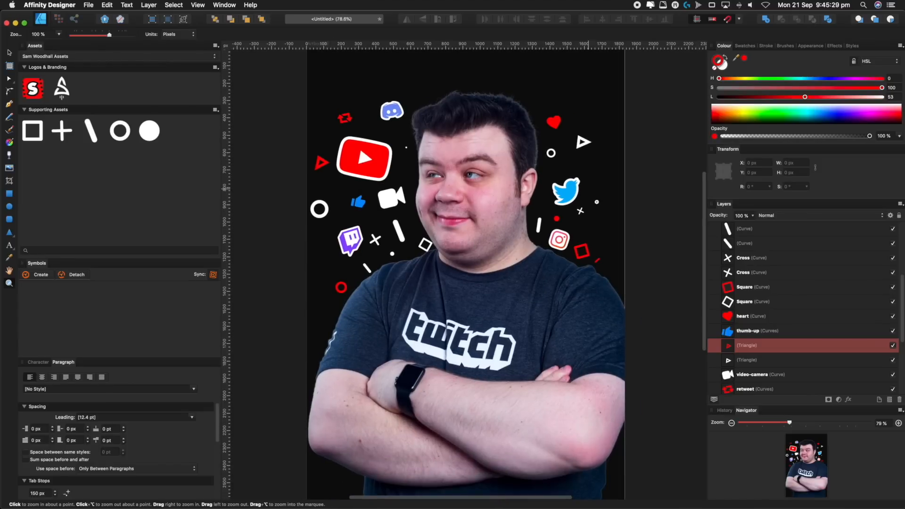
{"action": "left_click", "coordinate": [534, 183]}
{"action": "left_click_drag", "start_coordinate": [487, 158], "coordinate": [506, 190]}
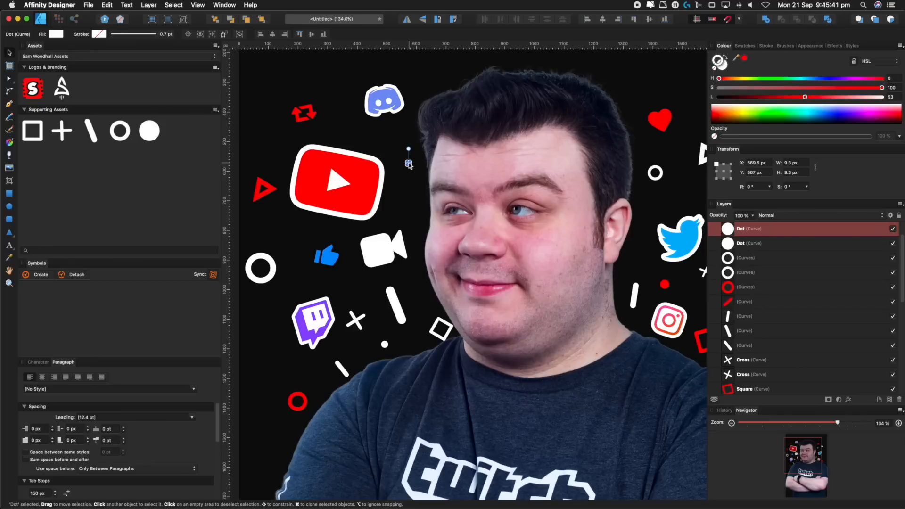
{"action": "left_click", "coordinate": [394, 312]}
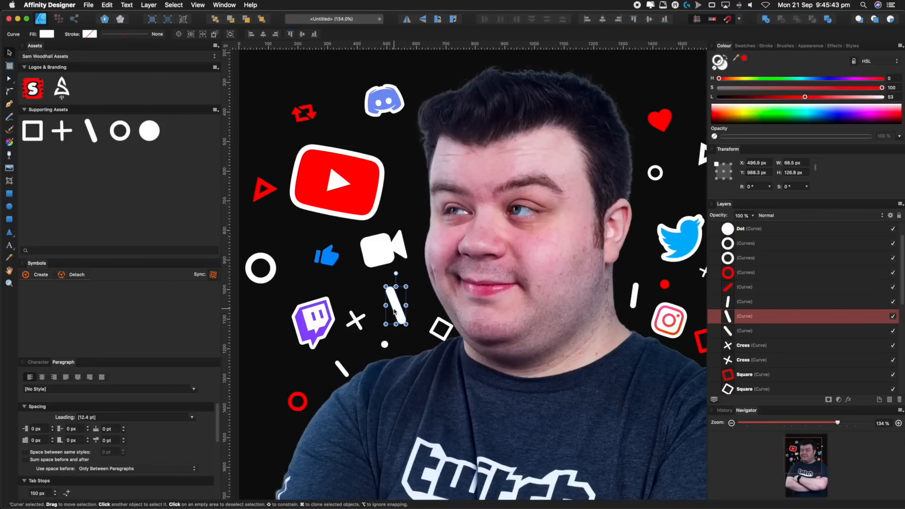
{"action": "left_click_drag", "start_coordinate": [393, 311], "coordinate": [406, 150]}
{"action": "key", "text": "z"}
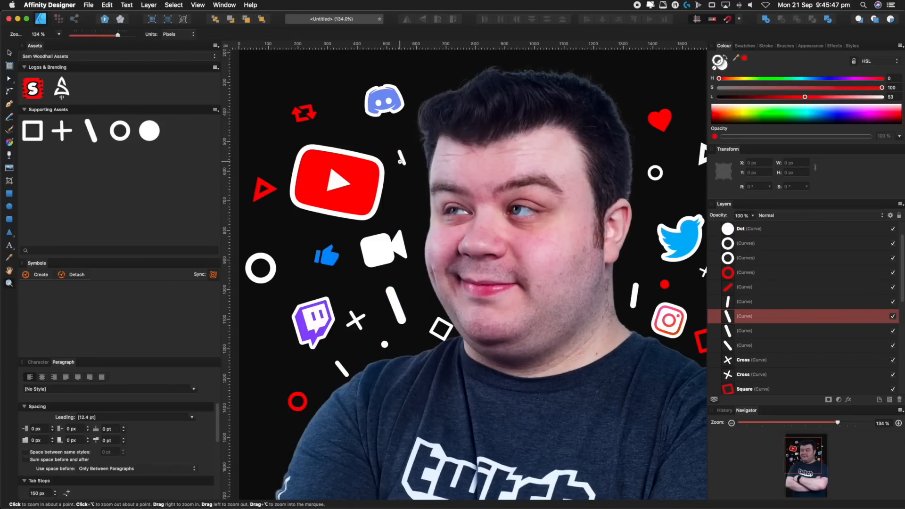
{"action": "left_click", "coordinate": [400, 160]}
{"action": "key", "text": "v"}
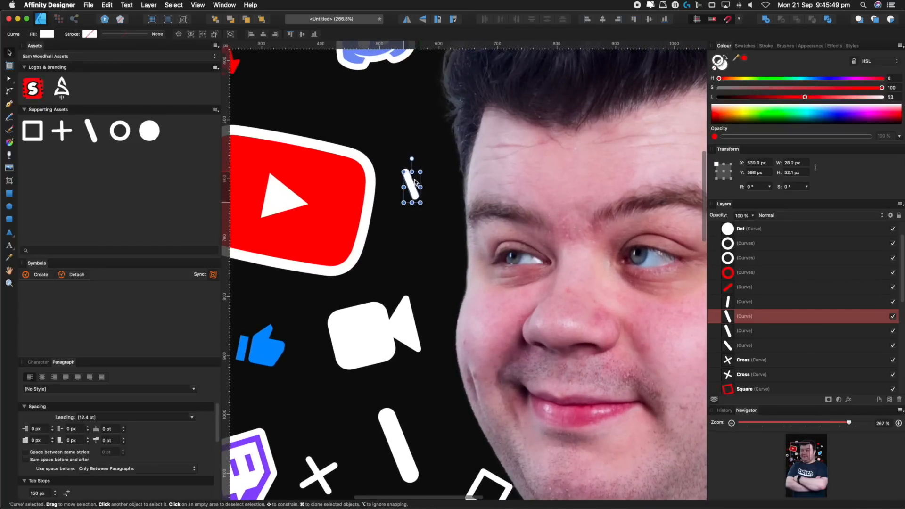
{"action": "key", "text": "z"}
{"action": "key", "text": "super+1"}
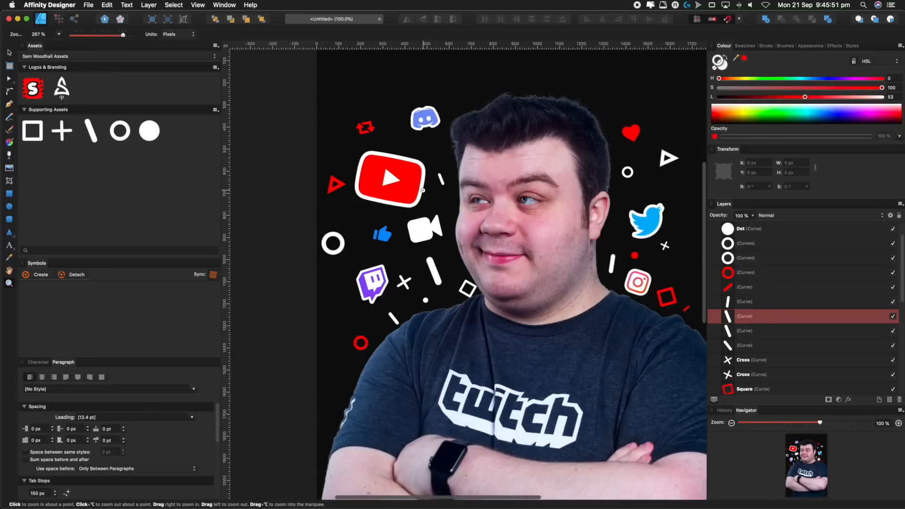
Fill the large white line below the video-camera icon with red.
{"action": "left_click", "coordinate": [433, 271]}
{"action": "key", "text": "v"}
{"action": "left_click", "coordinate": [434, 268]}
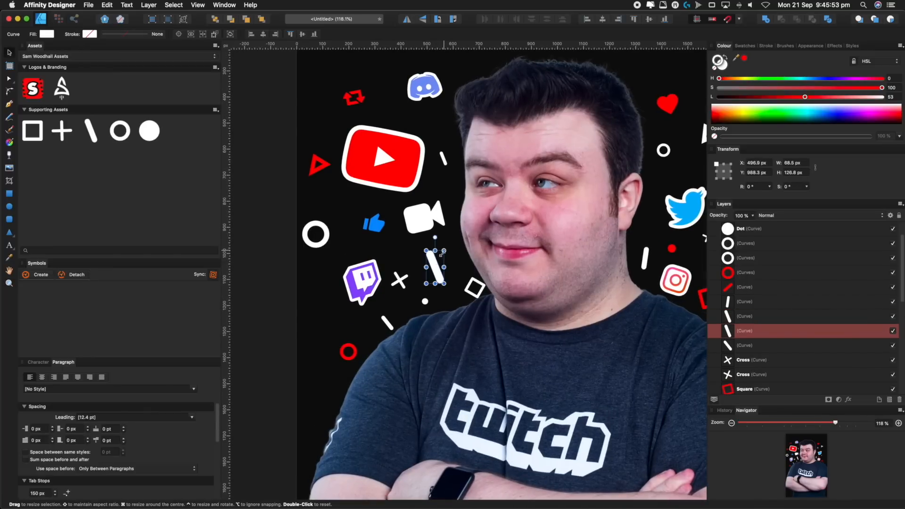
{"action": "key", "text": "z"}
{"action": "left_click_drag", "start_coordinate": [454, 252], "coordinate": [460, 251]}
{"action": "key", "text": "v"}
{"action": "left_click", "coordinate": [726, 66]}
{"action": "left_click", "coordinate": [744, 58]}
Move the masked Background photo layer to the front, above all icons and shapes, and collapse its layer and the YouTube group.
{"action": "key", "text": "z"}
{"action": "key", "text": "super+0"}
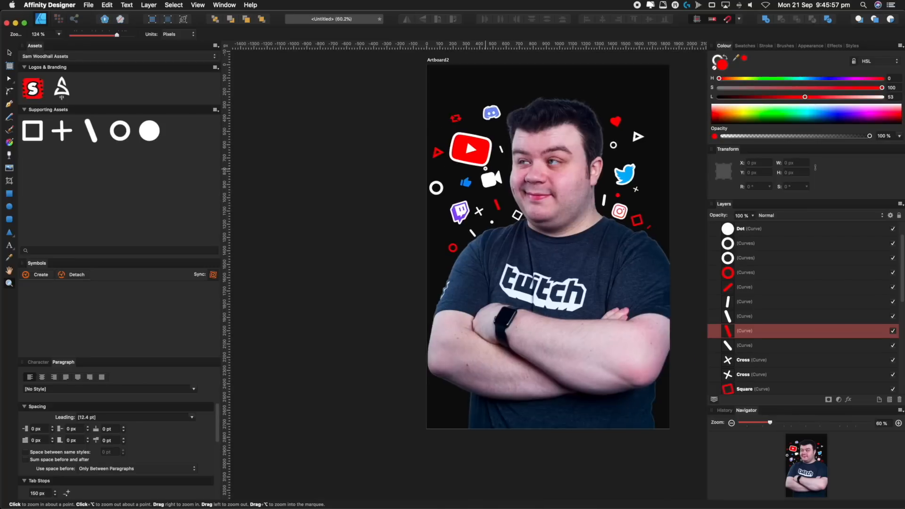
{"action": "left_click_drag", "start_coordinate": [512, 166], "coordinate": [516, 137]}
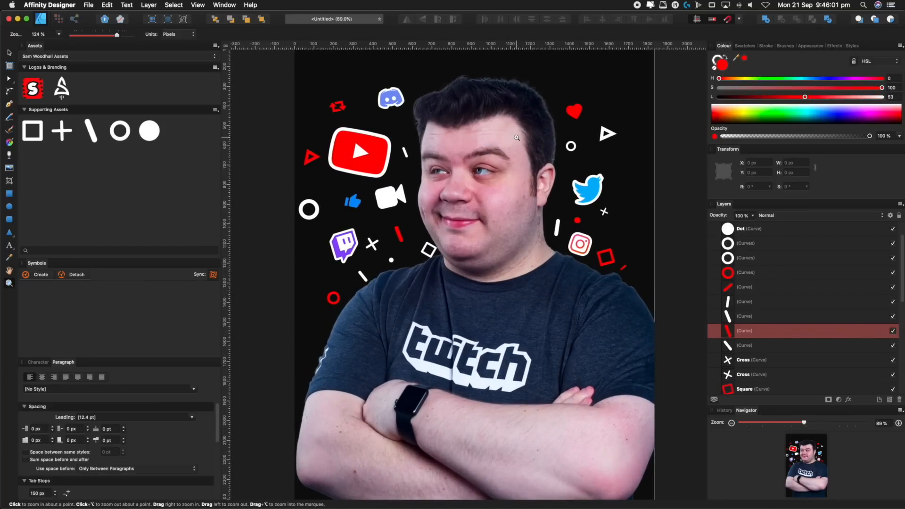
{"action": "scroll", "coordinate": [781, 346], "scroll_direction": "down", "scroll_amount": 15}
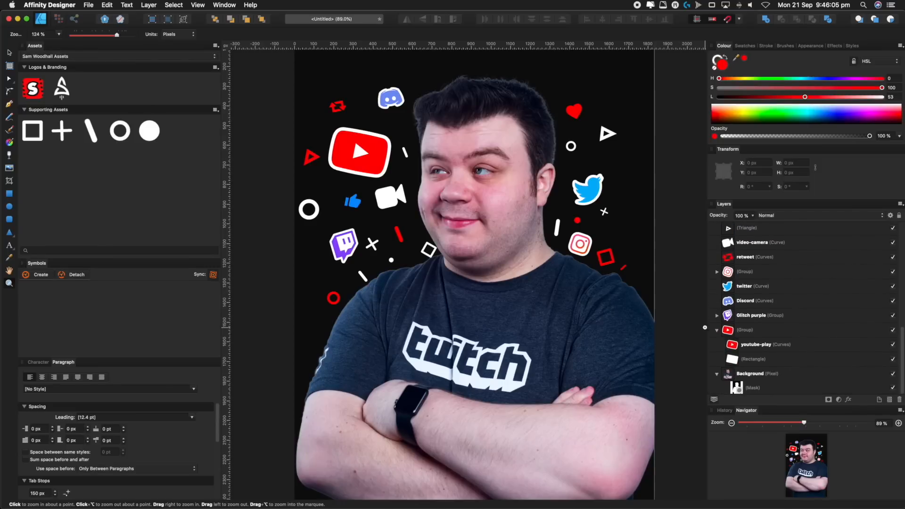
{"action": "left_click", "coordinate": [716, 330]}
{"action": "left_click", "coordinate": [763, 377]}
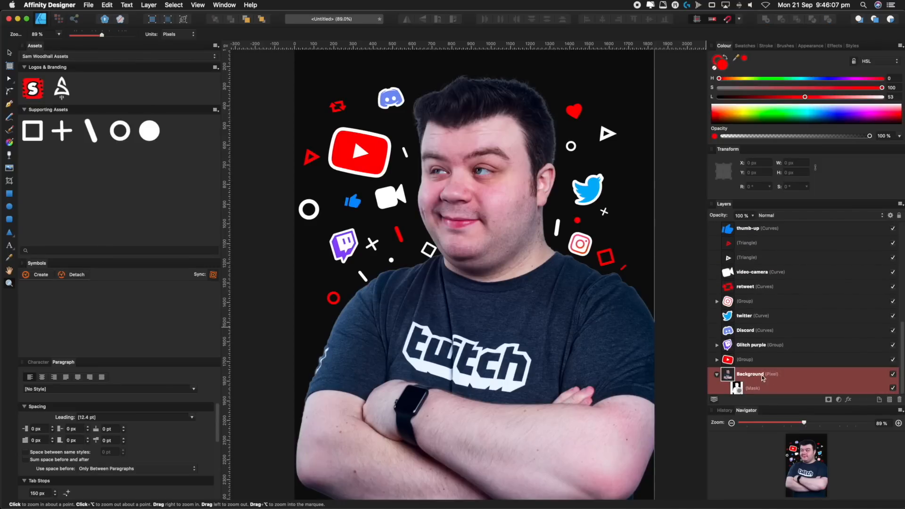
{"action": "key", "text": "v"}
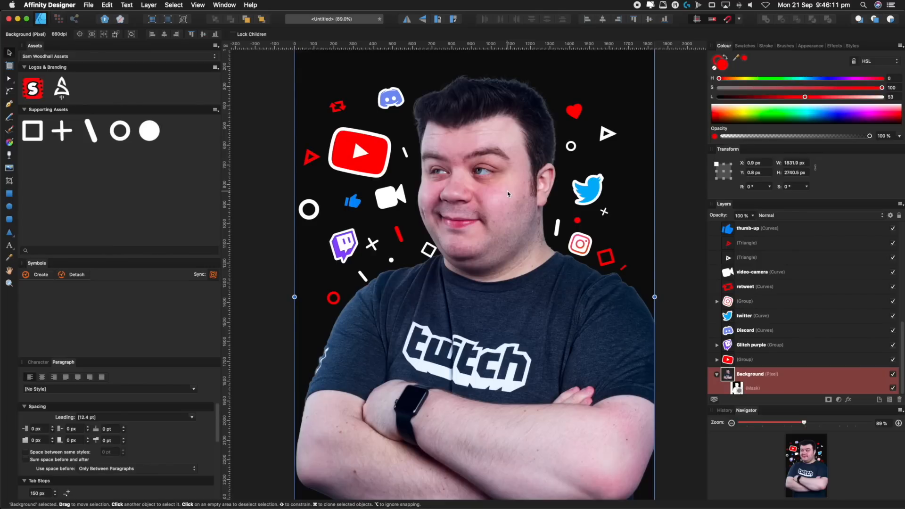
{"action": "key", "text": "super+shift+bracketright"}
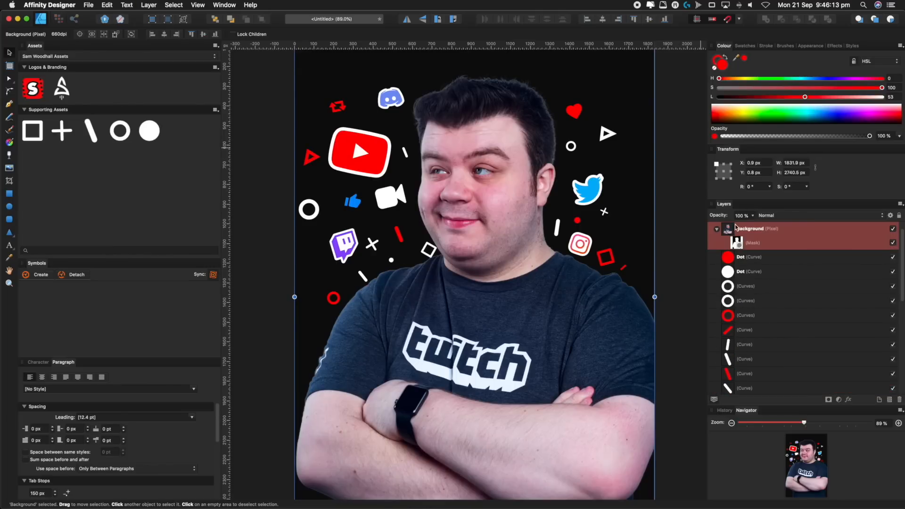
{"action": "left_click", "coordinate": [717, 230]}
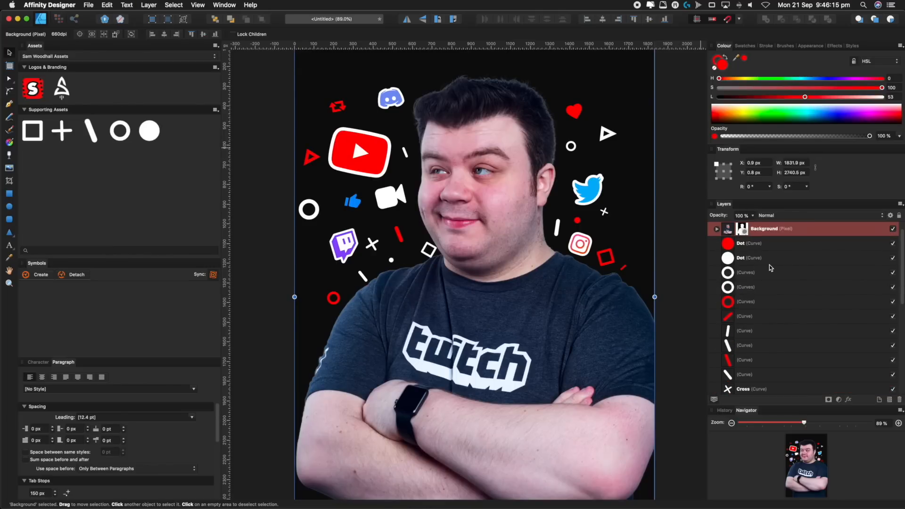
Look at the Arrange commands for changing the photo layer's stacking order.
{"action": "left_click", "coordinate": [149, 6]}
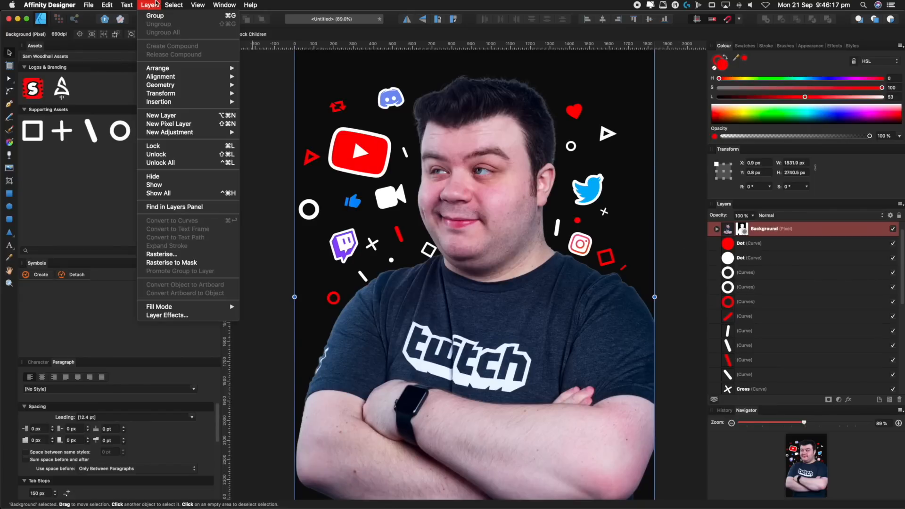
{"action": "mouse_move", "coordinate": [172, 69]}
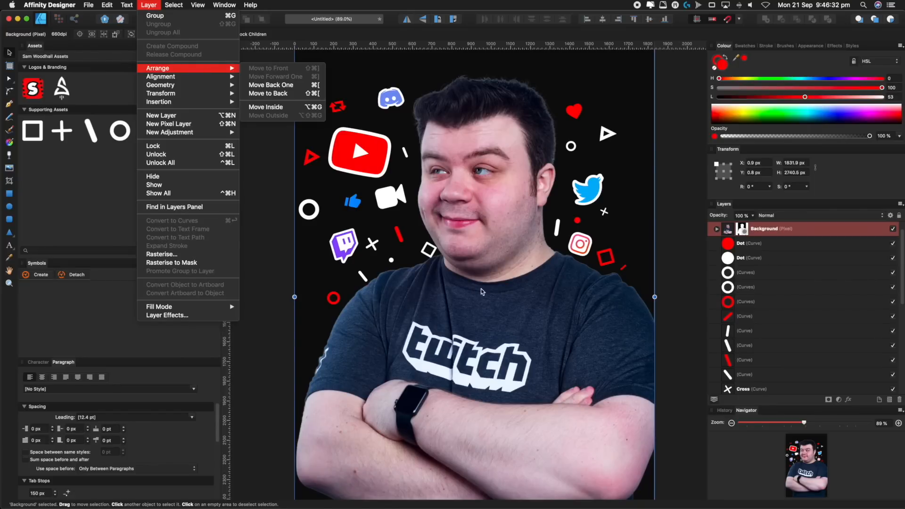
{"action": "left_click", "coordinate": [657, 156]}
Try moving the white square behind the man's face and return it to its place beside his neck.
{"action": "scroll", "coordinate": [416, 256], "scroll_direction": "up", "scroll_amount": 5}
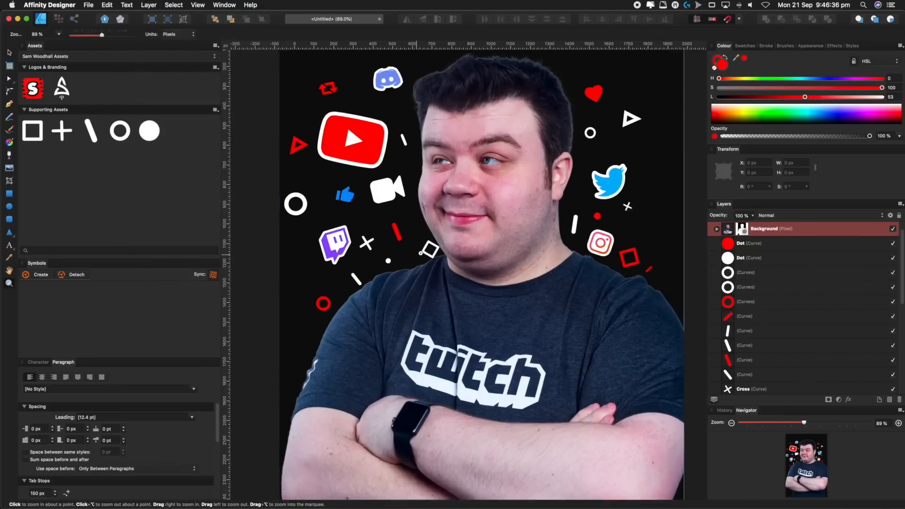
{"action": "scroll", "coordinate": [803, 341], "scroll_direction": "down", "scroll_amount": 3}
{"action": "scroll", "coordinate": [777, 320], "scroll_direction": "down", "scroll_amount": 3}
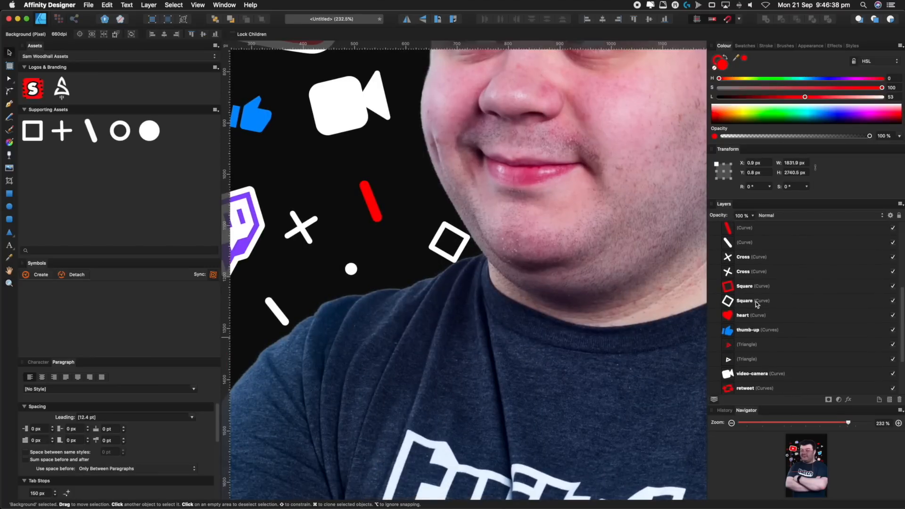
{"action": "left_click", "coordinate": [756, 300]}
{"action": "mouse_move", "coordinate": [454, 246]}
{"action": "left_mouse_down"}
{"action": "mouse_move", "coordinate": [460, 257]}
{"action": "mouse_move", "coordinate": [429, 250]}
{"action": "mouse_move", "coordinate": [461, 248]}
{"action": "mouse_move", "coordinate": [450, 246]}
{"action": "left_mouse_up"}
{"action": "left_click_drag", "start_coordinate": [503, 223], "coordinate": [439, 250]}
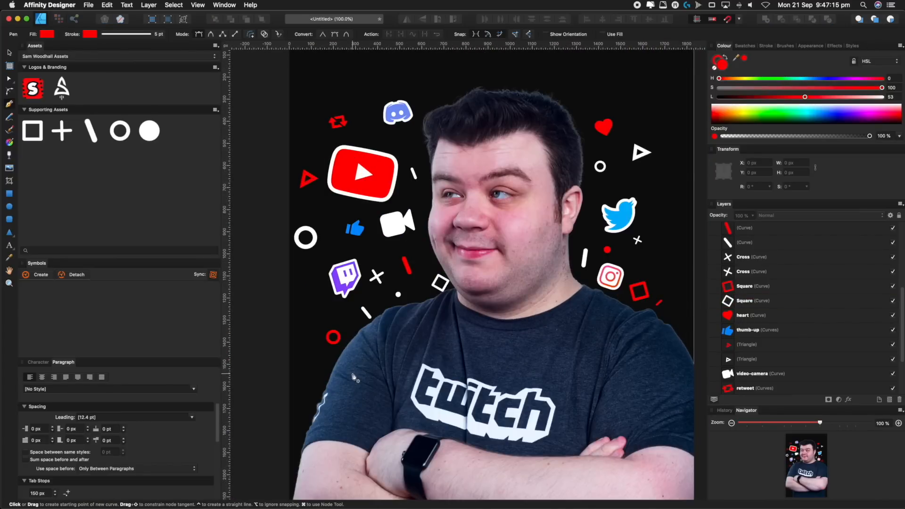
Draw a short vertical red line over the edge of the man's shoulder with the Pen tool and set its stroke width to 19 pt.
{"action": "left_click", "coordinate": [352, 373]}
{"action": "left_click", "coordinate": [354, 314]}
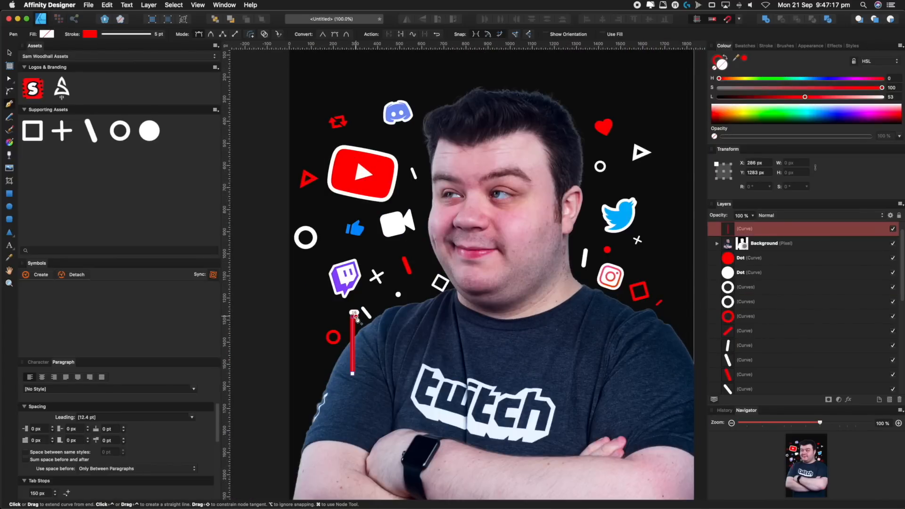
{"action": "left_click", "coordinate": [151, 36]}
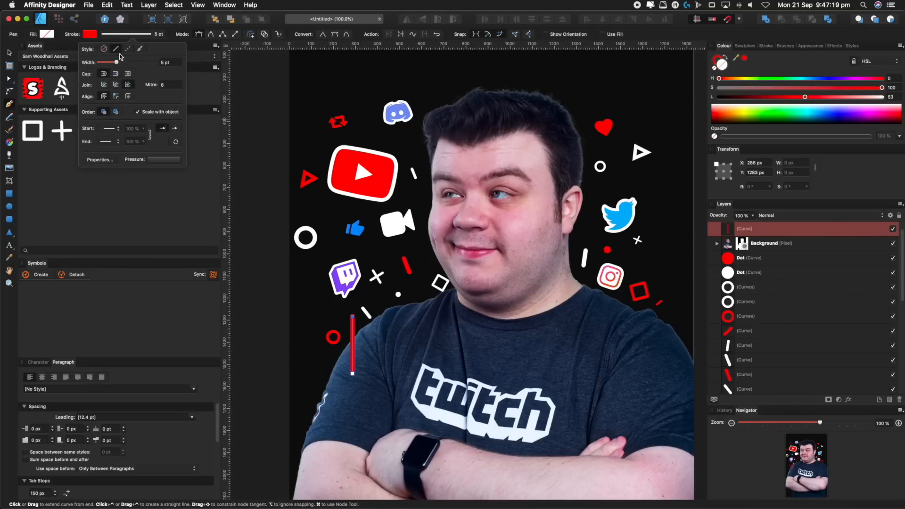
{"action": "left_click_drag", "start_coordinate": [116, 62], "coordinate": [120, 62]}
{"action": "left_click_drag", "start_coordinate": [120, 62], "coordinate": [128, 63]}
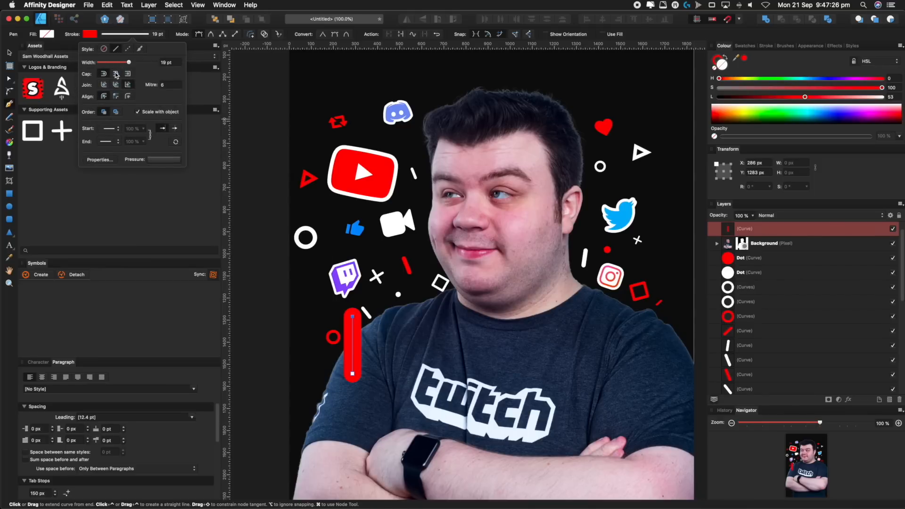
Give the red vertical line butt caps and change its stroke colour to white.
{"action": "left_click", "coordinate": [116, 74]}
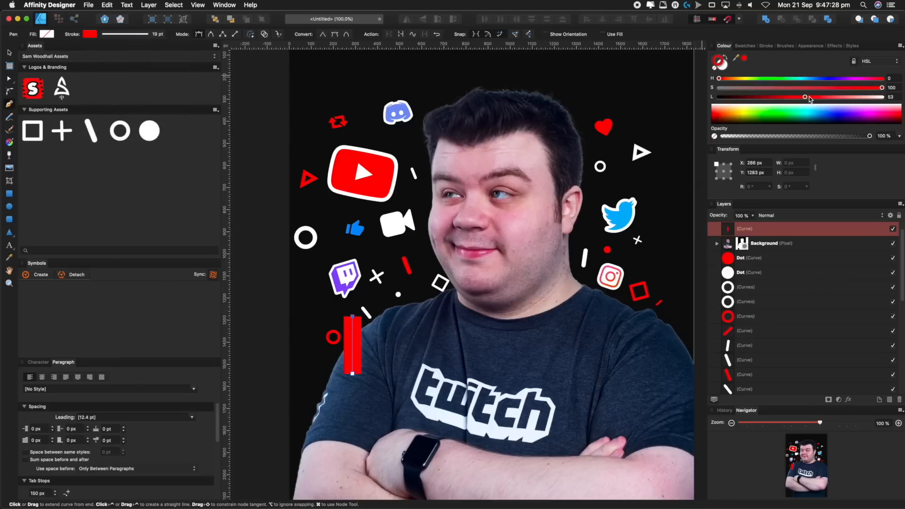
{"action": "left_click_drag", "start_coordinate": [843, 97], "coordinate": [883, 98]}
{"action": "key", "text": "v"}
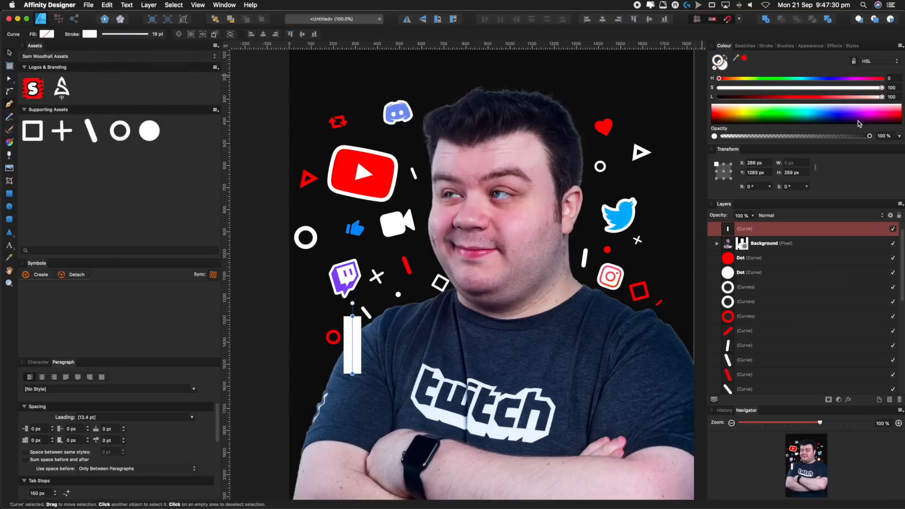
Form a plus with a duplicate of the white line rotated -90° and expand the strokes of both lines.
{"action": "key", "text": "super+j"}
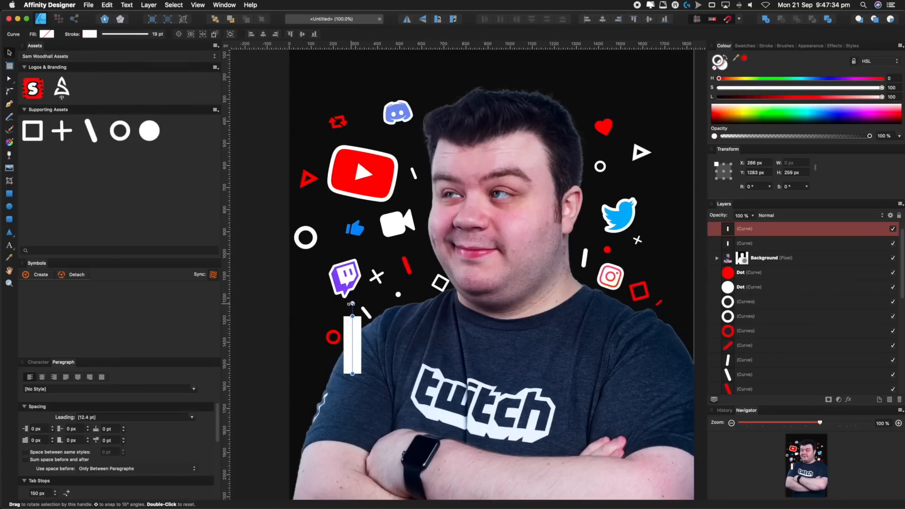
{"action": "left_click_drag", "start_coordinate": [352, 303], "coordinate": [394, 345]}
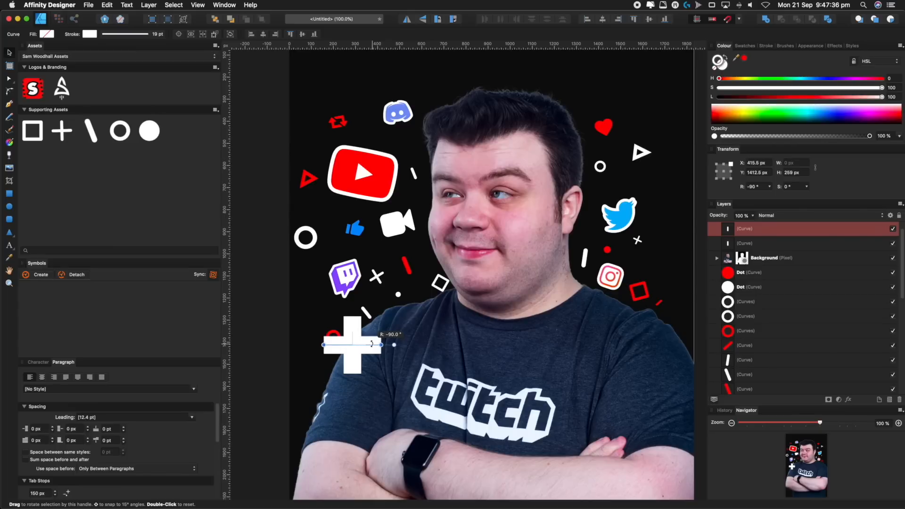
{"action": "left_click", "coordinate": [796, 243], "text": "shift"}
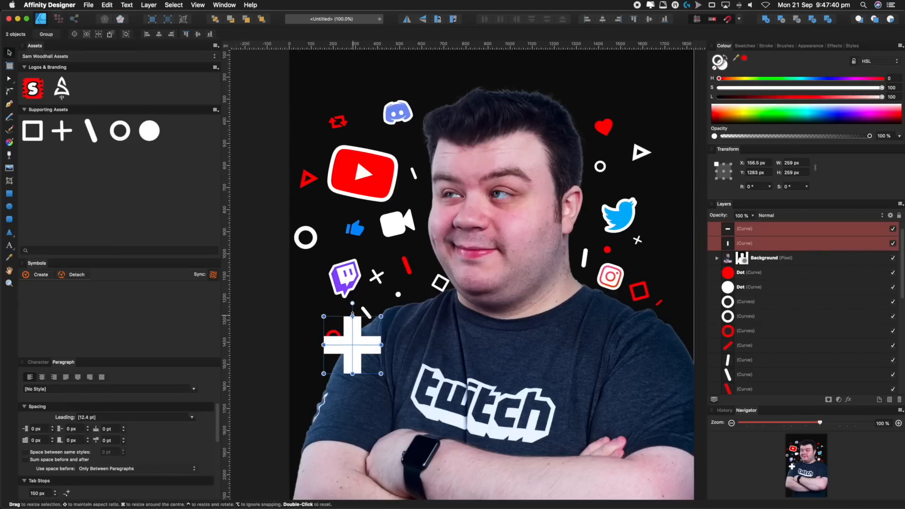
{"action": "left_click", "coordinate": [148, 5]}
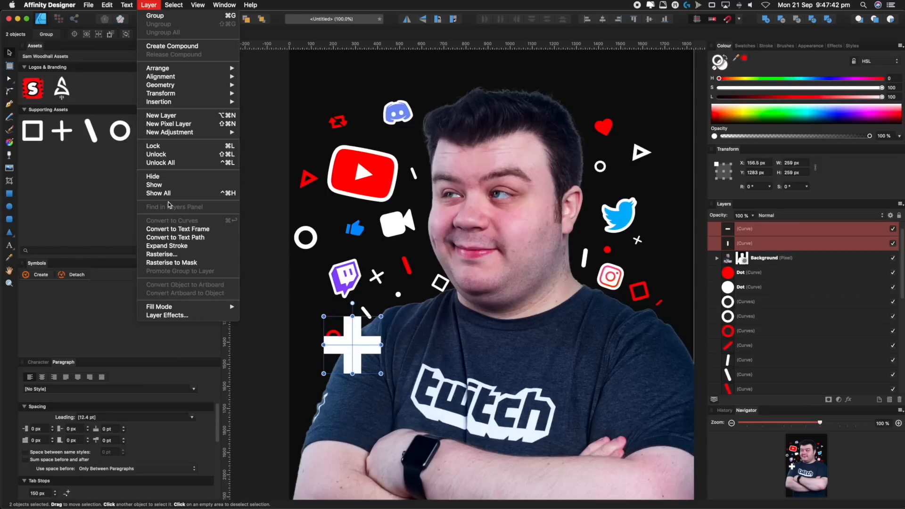
{"action": "left_click", "coordinate": [164, 246]}
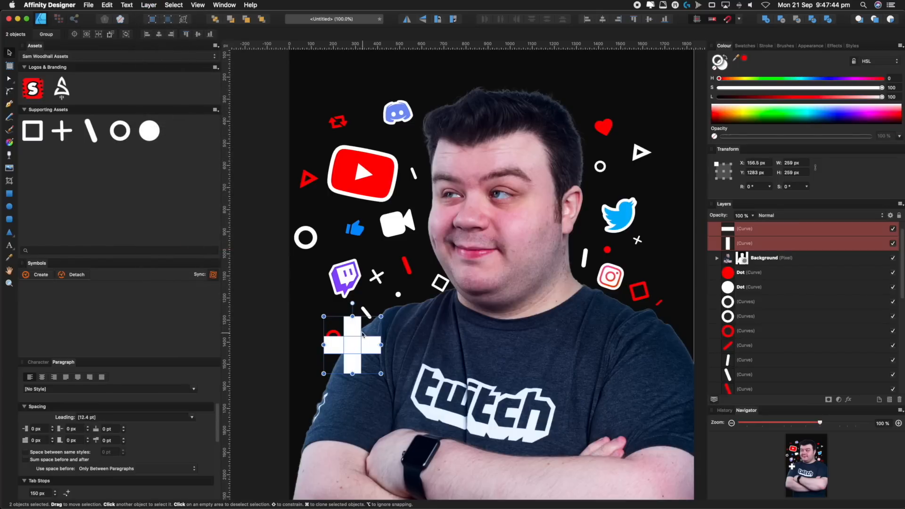
Merge the two overlapping white bars into a single plus shape with the Add operation.
{"action": "key", "text": "super+d"}
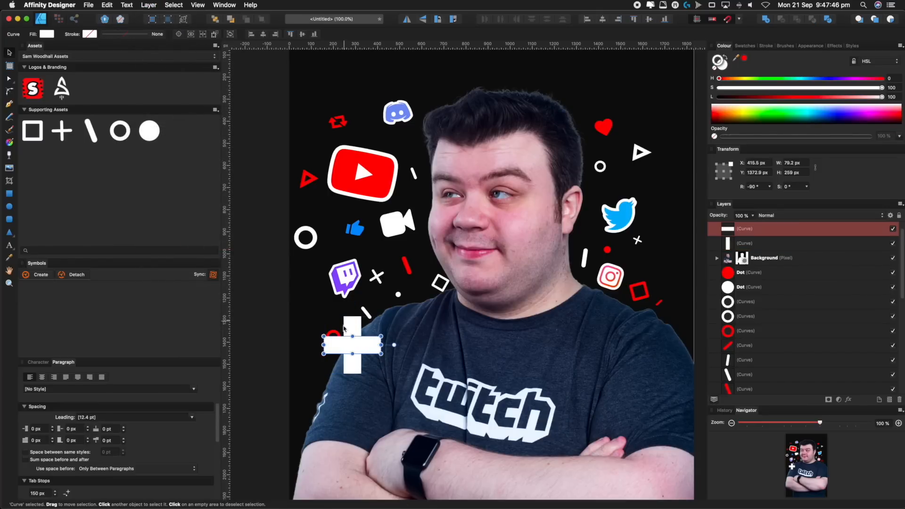
{"action": "key", "text": "z"}
{"action": "left_click_drag", "start_coordinate": [346, 347], "coordinate": [398, 339]}
{"action": "key", "text": "v"}
{"action": "left_click", "coordinate": [375, 356]}
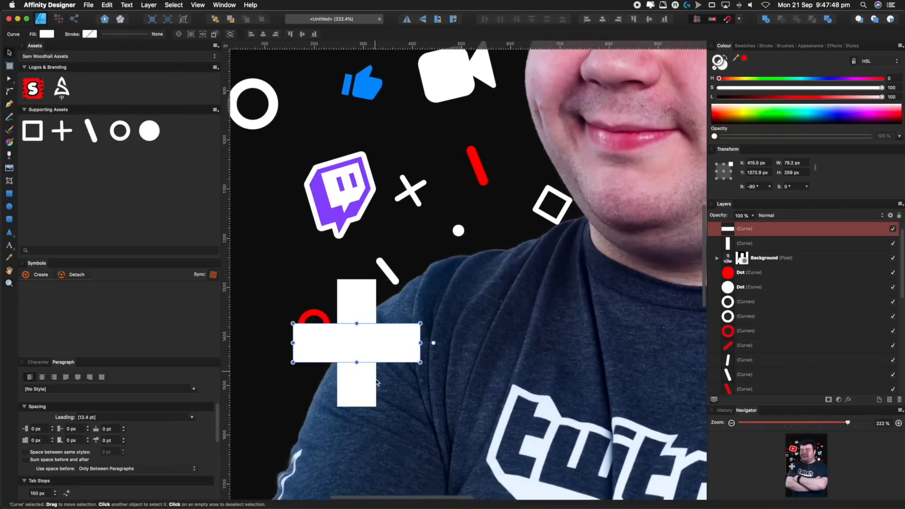
{"action": "left_click", "coordinate": [787, 243], "text": "shift"}
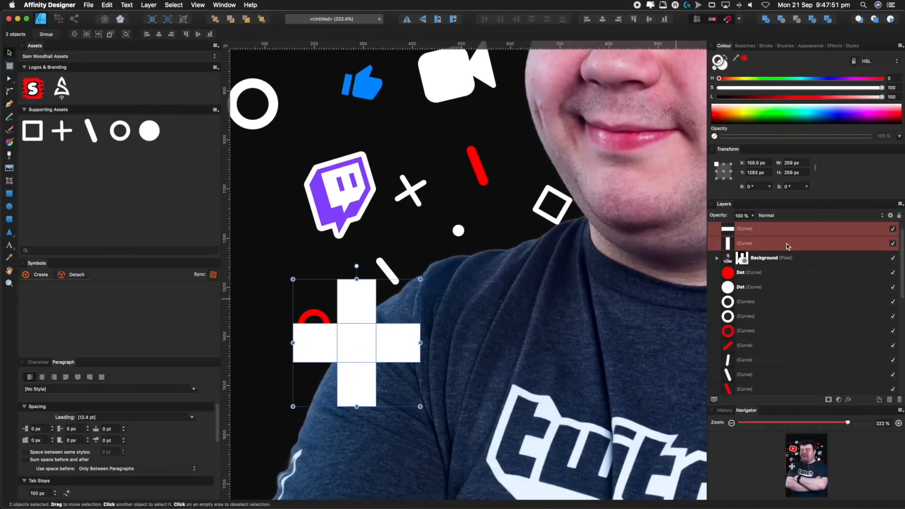
{"action": "left_click", "coordinate": [765, 19]}
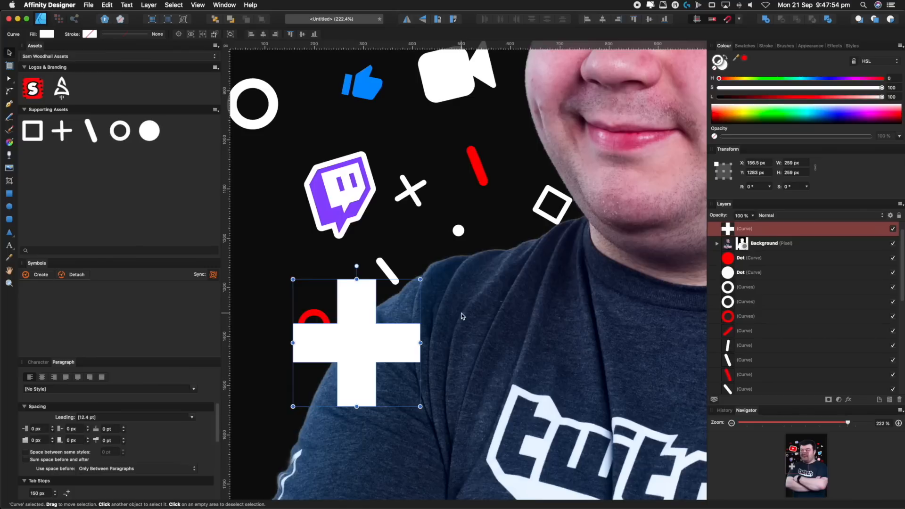
Rotate the white plus 45° into a cross and place it over the edge of the man's shoulder, below the red ring.
{"action": "left_click_drag", "start_coordinate": [373, 325], "coordinate": [368, 368]}
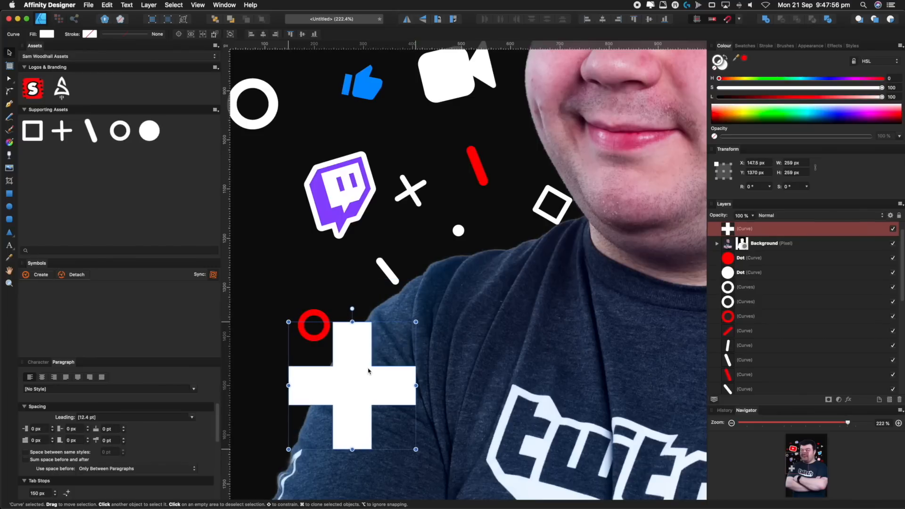
{"action": "left_click_drag", "start_coordinate": [352, 307], "coordinate": [291, 330]}
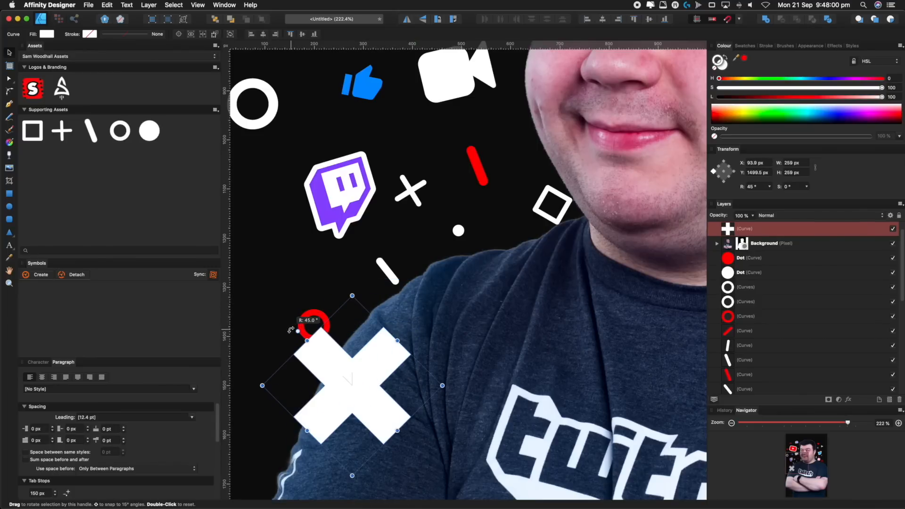
{"action": "left_click_drag", "start_coordinate": [358, 374], "coordinate": [321, 385]}
{"action": "key", "text": "z"}
{"action": "left_click_drag", "start_coordinate": [423, 347], "coordinate": [320, 365]}
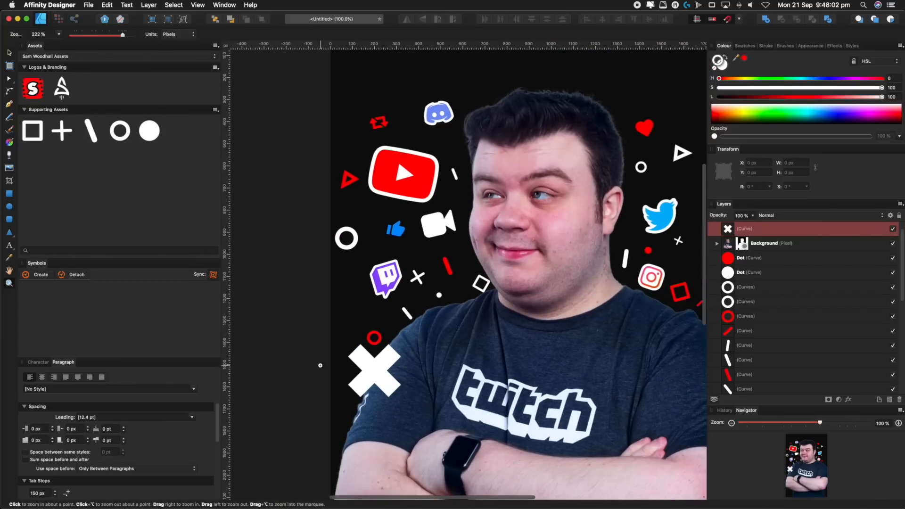
{"action": "key", "text": "v"}
{"action": "left_click_drag", "start_coordinate": [375, 378], "coordinate": [374, 384]}
{"action": "key", "text": "z"}
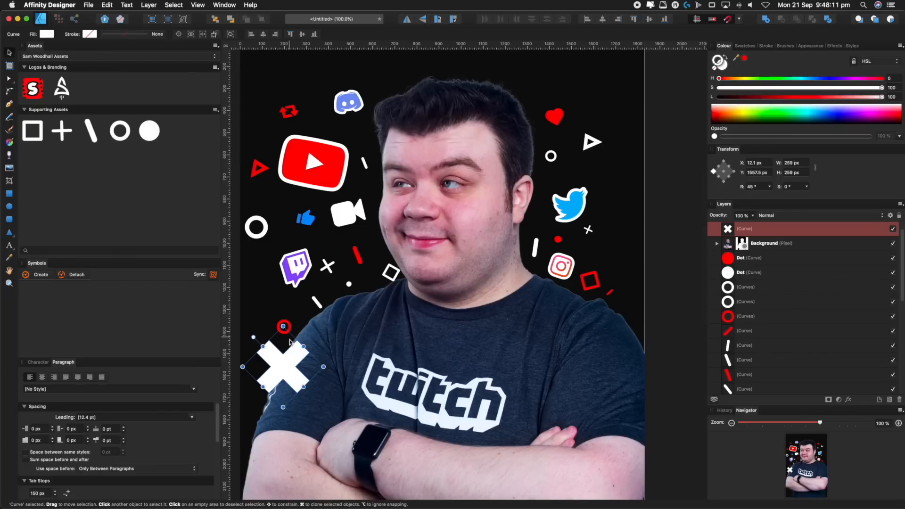
Duplicate the white cross beside the top of the man's hair, shrink the copy to about 109 px and rotate it upright.
{"action": "key", "text": "super+j"}
{"action": "left_click_drag", "start_coordinate": [290, 343], "coordinate": [553, 100]}
{"action": "scroll", "coordinate": [552, 100], "scroll_direction": "up", "scroll_amount": 5}
{"action": "scroll", "coordinate": [552, 100], "scroll_direction": "right", "scroll_amount": 2}
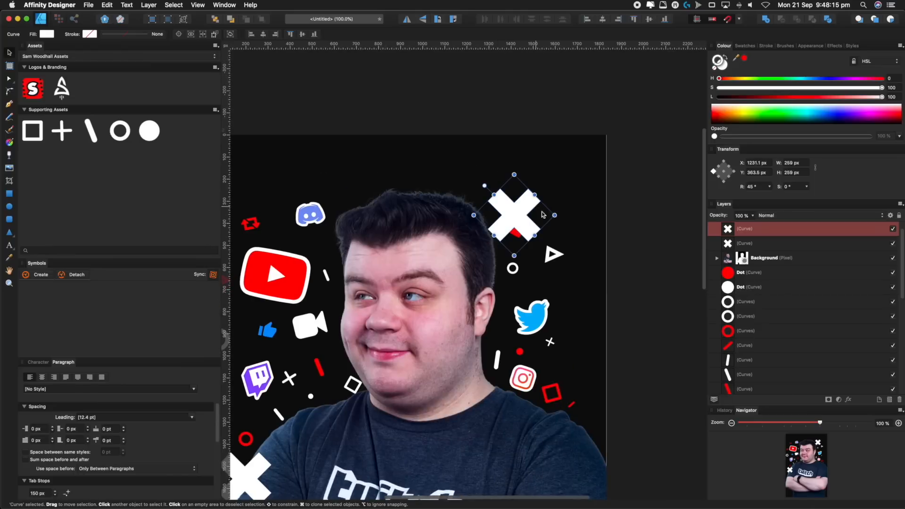
{"action": "left_click_drag", "start_coordinate": [554, 215], "coordinate": [536, 216]}
{"action": "mouse_move", "coordinate": [493, 194]}
{"action": "left_mouse_down"}
{"action": "mouse_move", "coordinate": [516, 194]}
{"action": "mouse_move", "coordinate": [498, 200]}
{"action": "mouse_move", "coordinate": [501, 209]}
{"action": "left_mouse_up"}
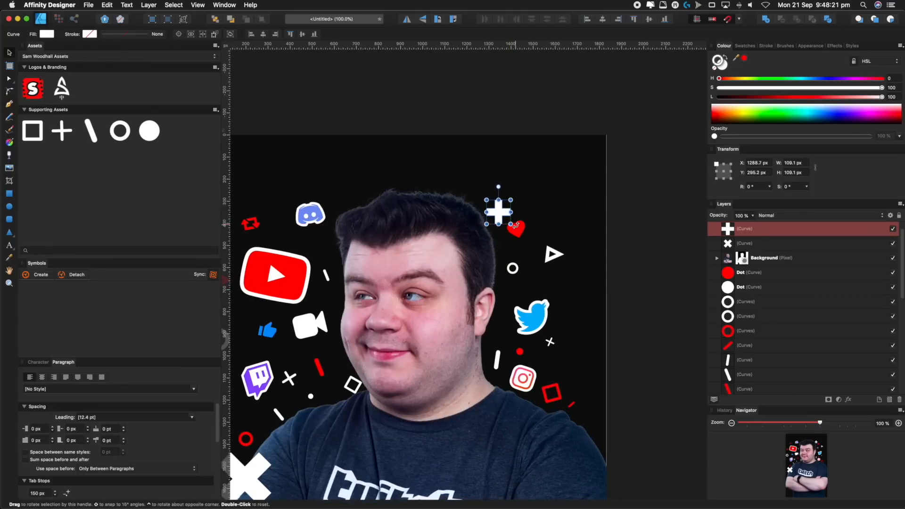
Move the red heart slightly away from the new plus, towards the white triangle.
{"action": "left_click", "coordinate": [518, 232]}
{"action": "scroll", "coordinate": [736, 247], "scroll_direction": "down", "scroll_amount": 10}
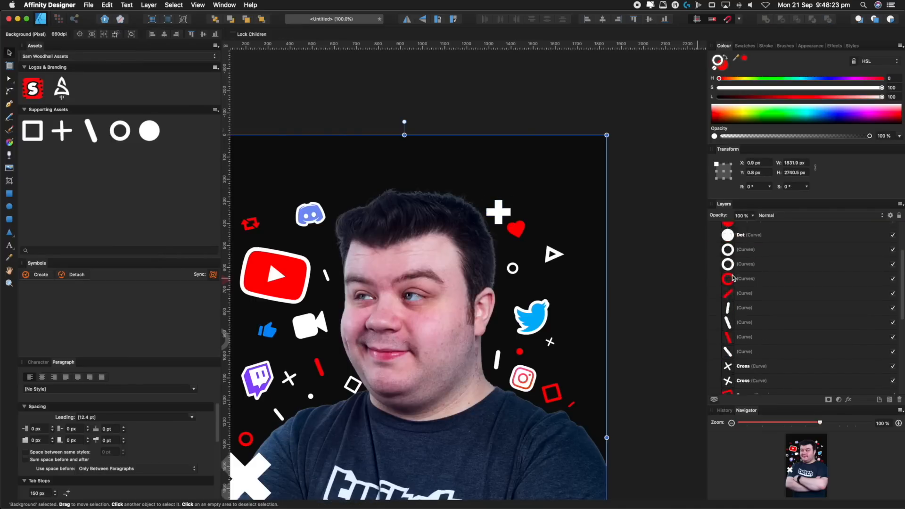
{"action": "left_click", "coordinate": [735, 242]}
{"action": "left_click_drag", "start_coordinate": [516, 230], "coordinate": [534, 240]}
Select the white outlined square beside the man's neck and recolour it red.
{"action": "scroll", "coordinate": [787, 316], "scroll_direction": "up", "scroll_amount": 6}
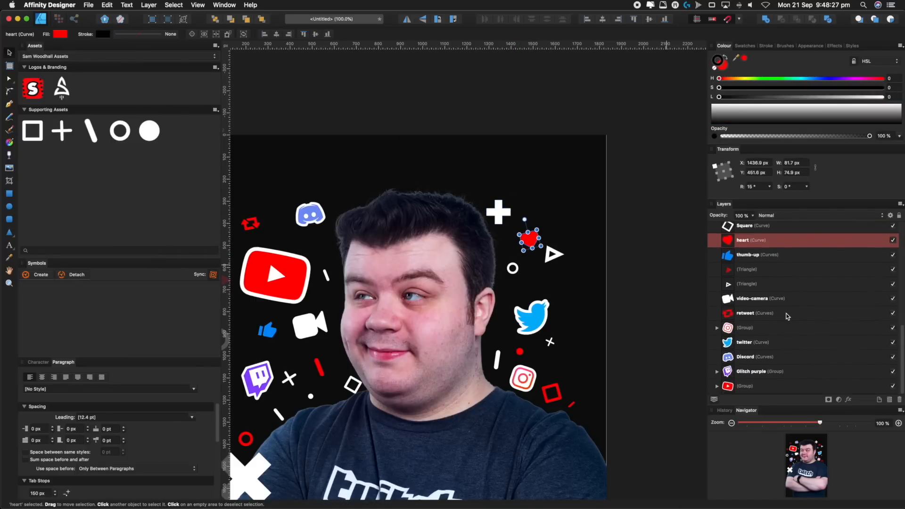
{"action": "scroll", "coordinate": [784, 317], "scroll_direction": "up", "scroll_amount": 5}
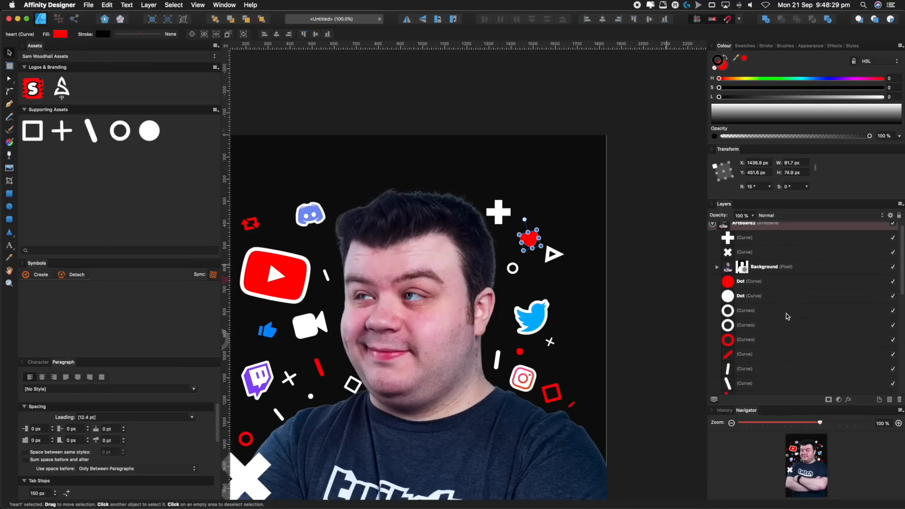
{"action": "scroll", "coordinate": [781, 316], "scroll_direction": "down", "scroll_amount": 10}
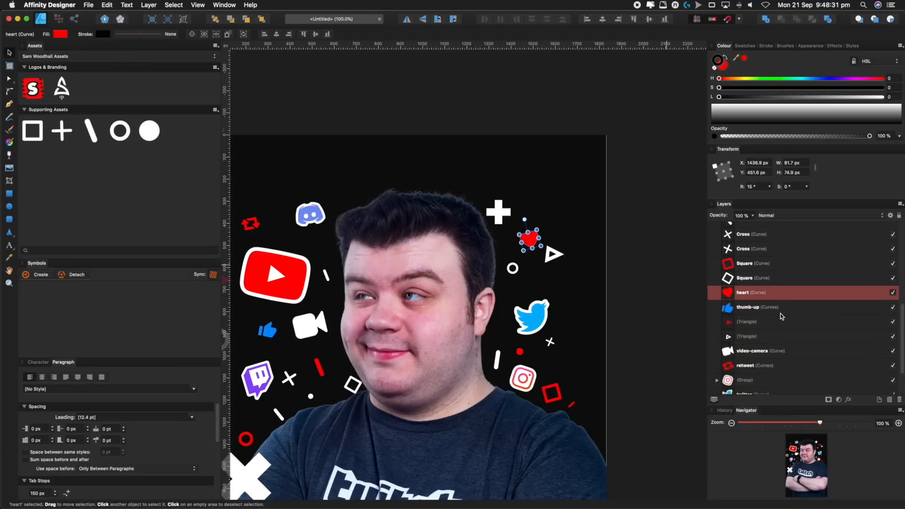
{"action": "left_click", "coordinate": [753, 285]}
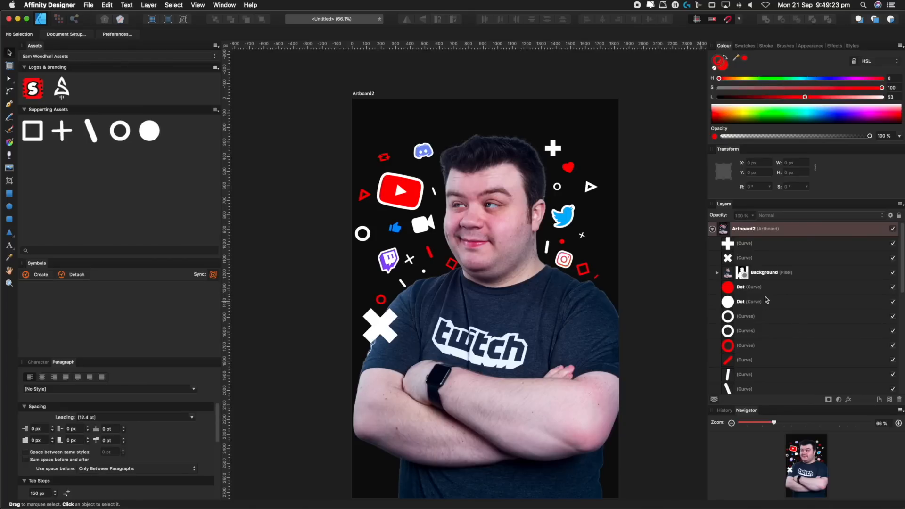
Add a Curves adjustment to the Background photo, raising the highlights and slightly lowering the shadows for more contrast.
{"action": "left_click", "coordinate": [773, 276]}
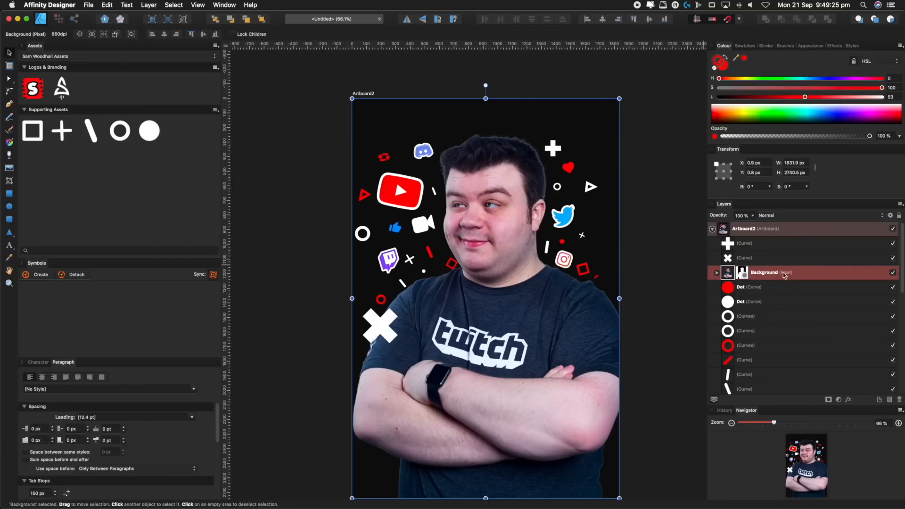
{"action": "left_click", "coordinate": [838, 400]}
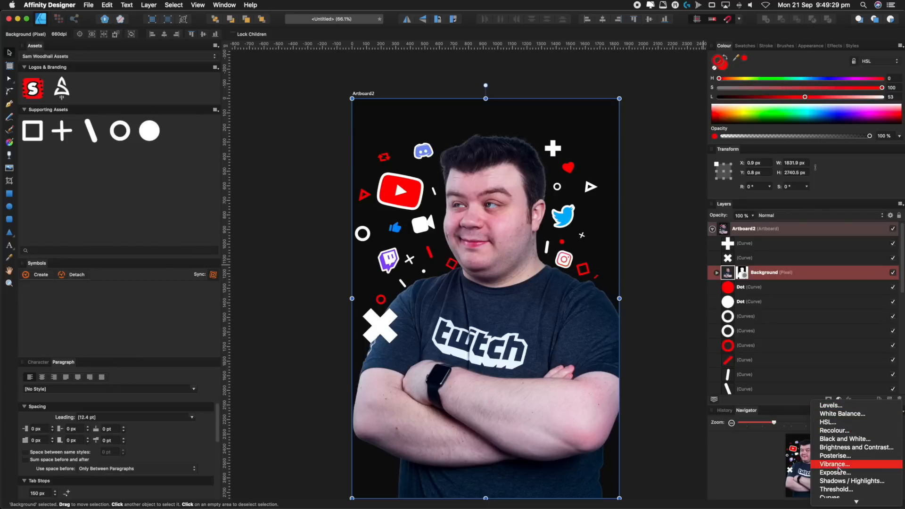
{"action": "scroll", "coordinate": [837, 466], "scroll_direction": "down", "scroll_amount": 5}
{"action": "left_click", "coordinate": [831, 416]}
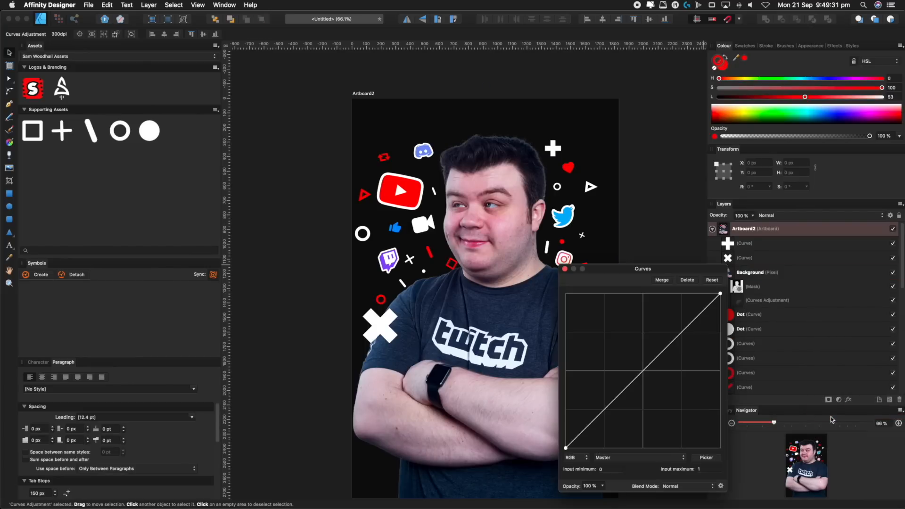
{"action": "left_click_drag", "start_coordinate": [680, 338], "coordinate": [676, 327]}
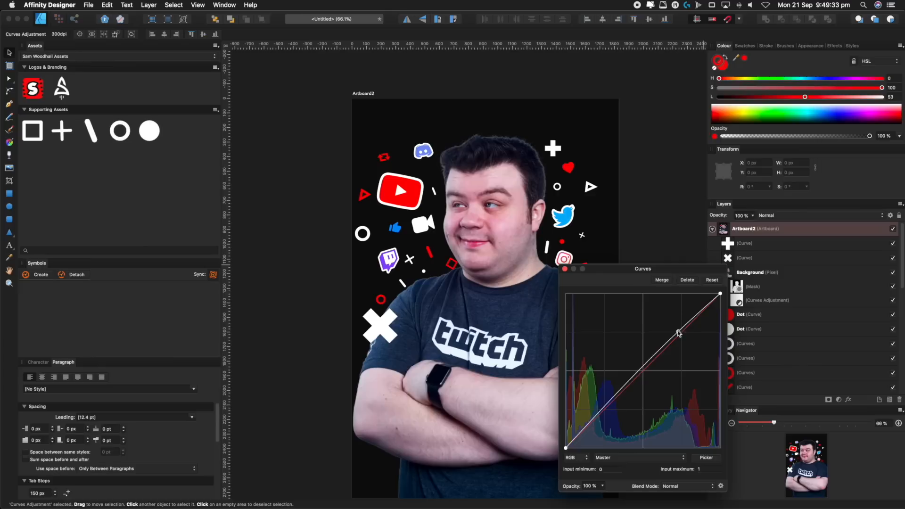
{"action": "left_click_drag", "start_coordinate": [639, 365], "coordinate": [645, 365]}
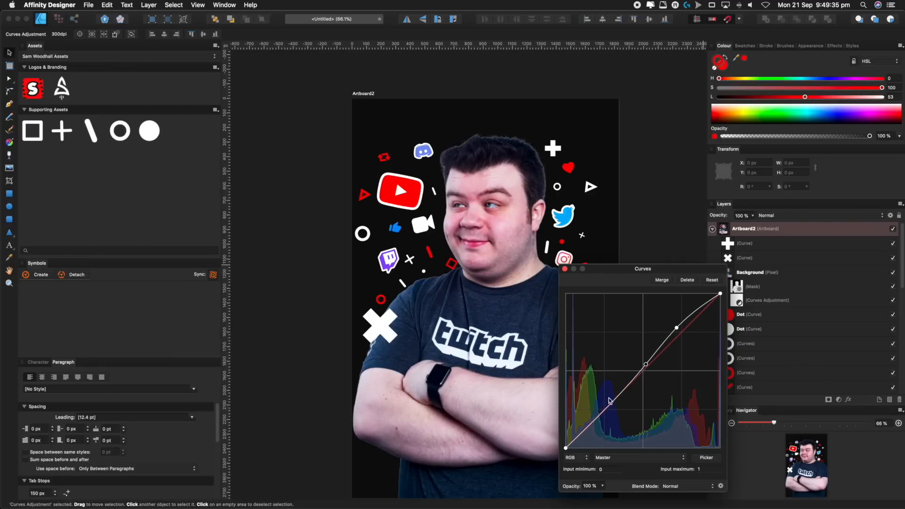
{"action": "left_click_drag", "start_coordinate": [601, 414], "coordinate": [576, 442]}
{"action": "left_click_drag", "start_coordinate": [676, 331], "coordinate": [675, 326]}
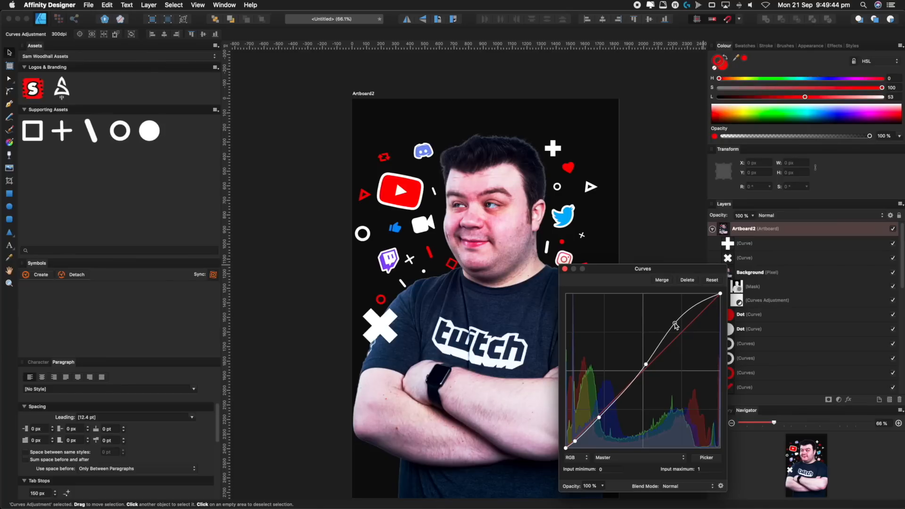
{"action": "left_click", "coordinate": [564, 270]}
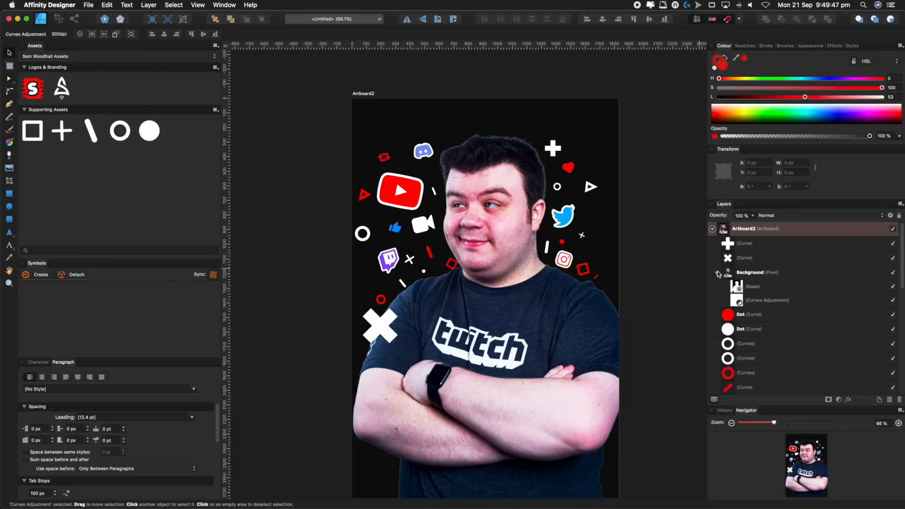
Add a White Balance adjustment of 6% to the Background photo and collapse its layer.
{"action": "left_click", "coordinate": [730, 274]}
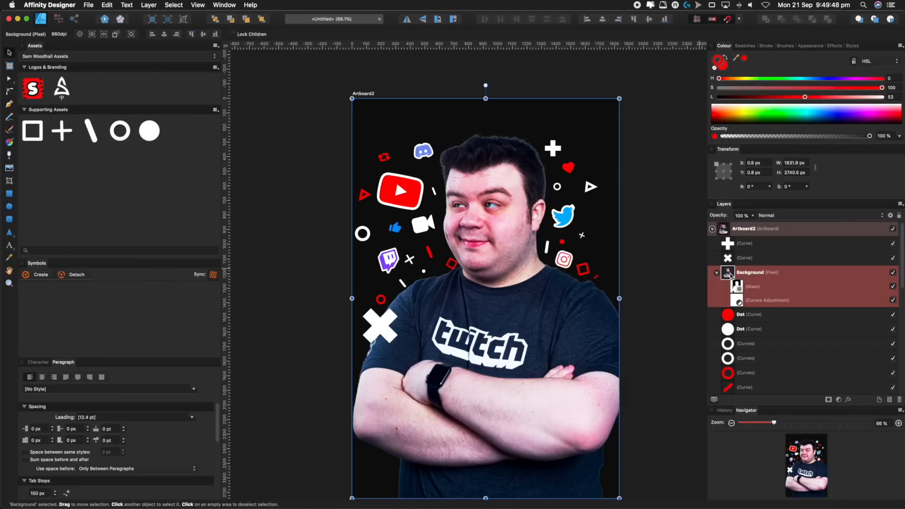
{"action": "left_click", "coordinate": [838, 399]}
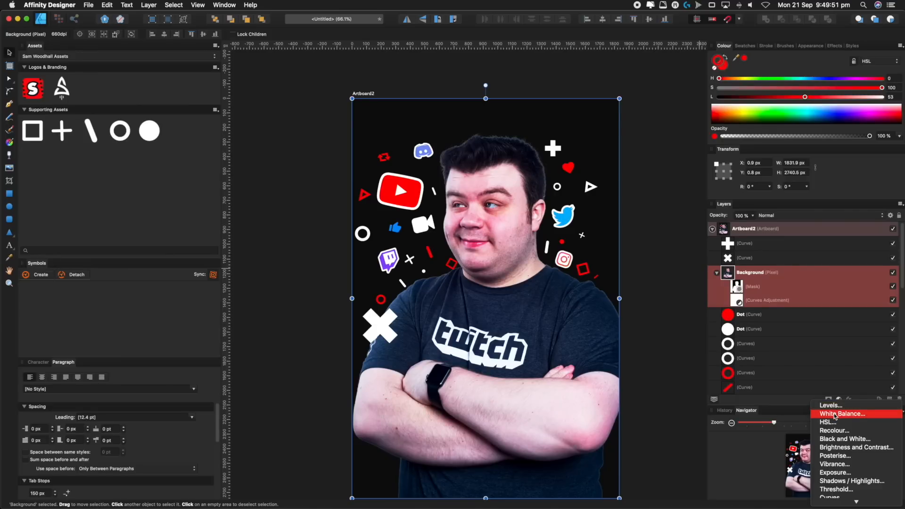
{"action": "left_click", "coordinate": [835, 414]}
{"action": "left_click_drag", "start_coordinate": [628, 442], "coordinate": [633, 442]}
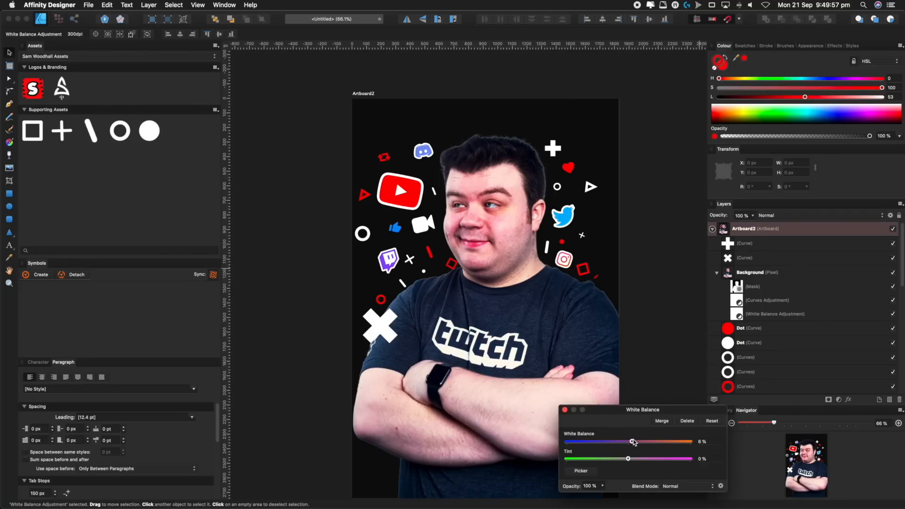
{"action": "left_click", "coordinate": [565, 409]}
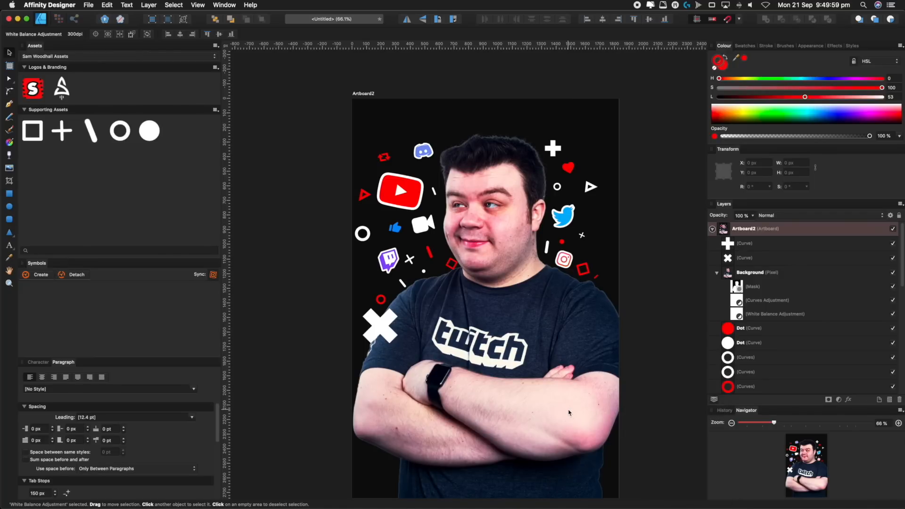
{"action": "left_click", "coordinate": [716, 272]}
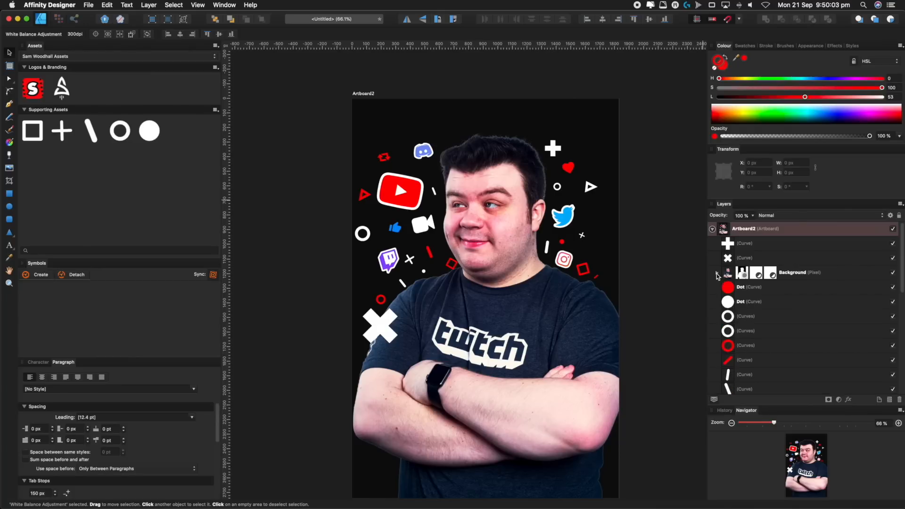
Apply a white Outer Glow to the Background photo with radius 100 px, intensity 0% and opacity 45%.
{"action": "left_click", "coordinate": [836, 276]}
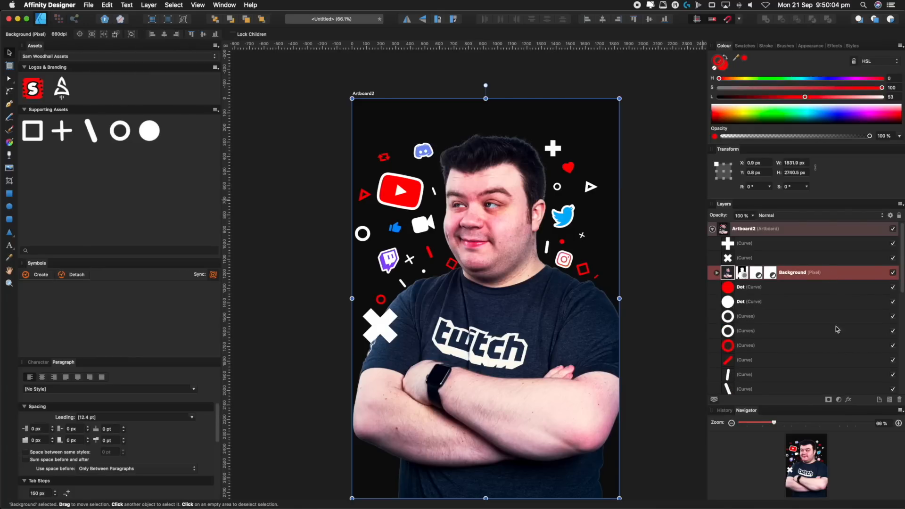
{"action": "left_click", "coordinate": [849, 400]}
{"action": "left_click_drag", "start_coordinate": [208, 117], "coordinate": [148, 123]}
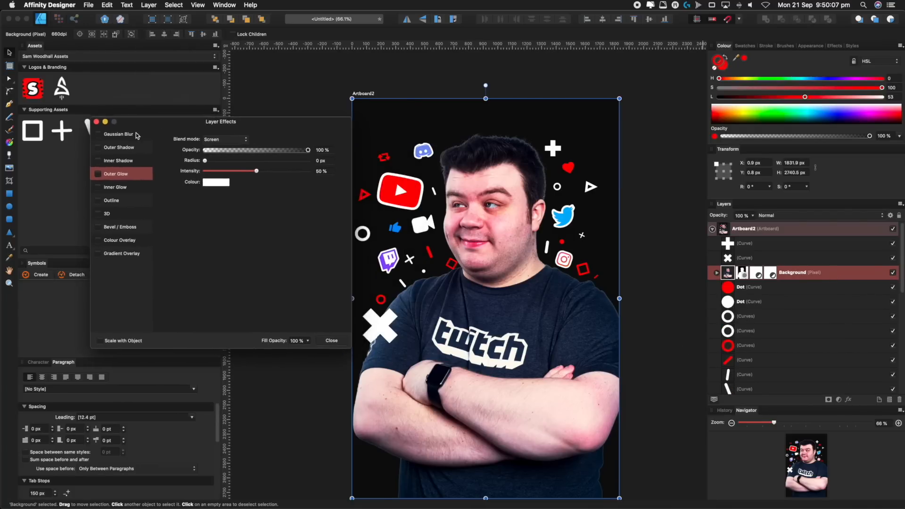
{"action": "left_click_drag", "start_coordinate": [205, 160], "coordinate": [308, 163]}
{"action": "left_click_drag", "start_coordinate": [230, 173], "coordinate": [252, 152]}
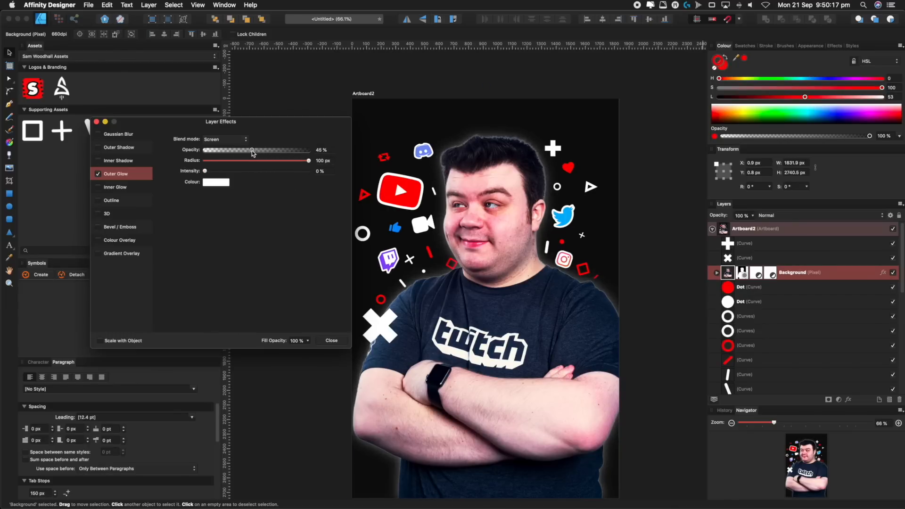
Set the portrait layer's Outer Glow colour to red (H 0, S 99, L 50) and close the layer effects.
{"action": "left_click", "coordinate": [217, 185]}
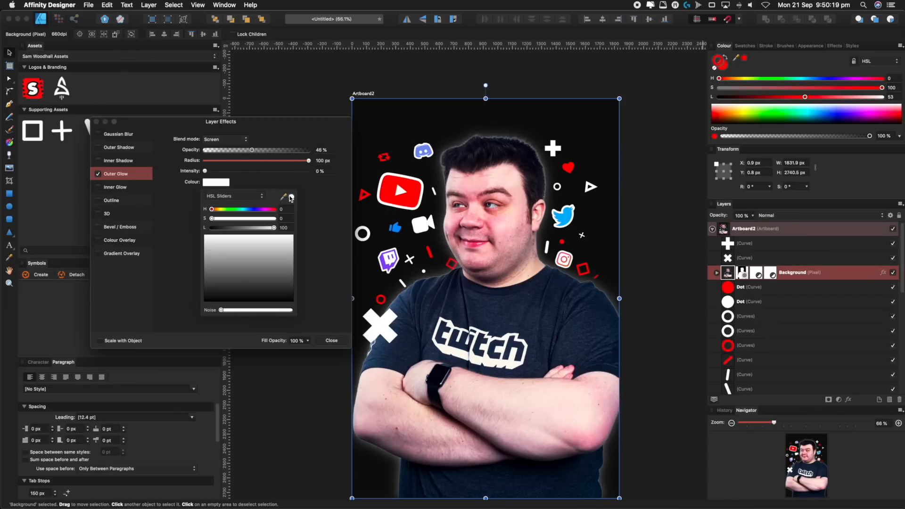
{"action": "left_click_drag", "start_coordinate": [291, 199], "coordinate": [389, 190]}
{"action": "left_click", "coordinate": [292, 197]}
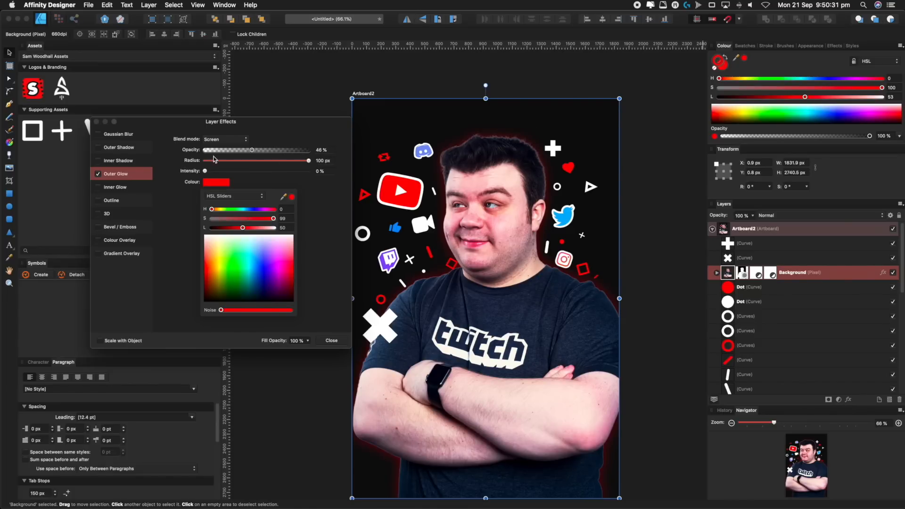
{"action": "left_click", "coordinate": [331, 340]}
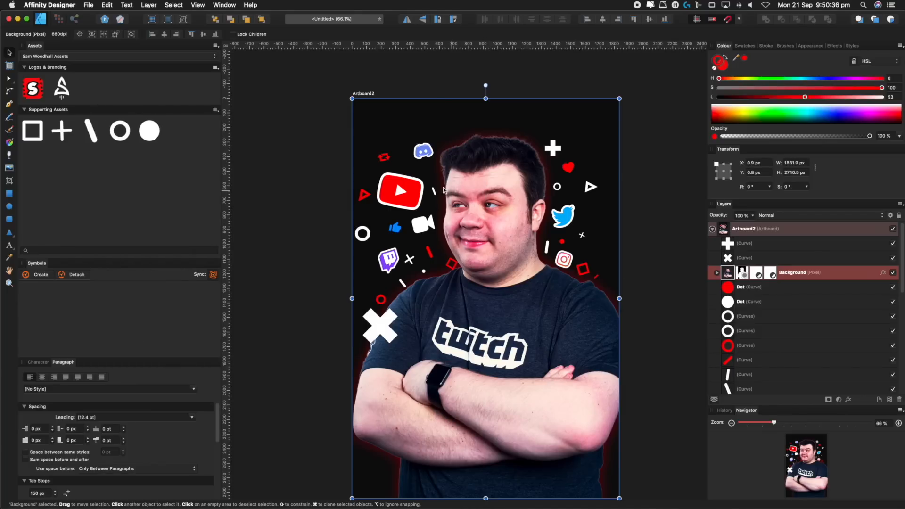
Open the document for editing in Affinity Photo and duplicate the portrait's Background layer.
{"action": "left_click", "coordinate": [90, 4]}
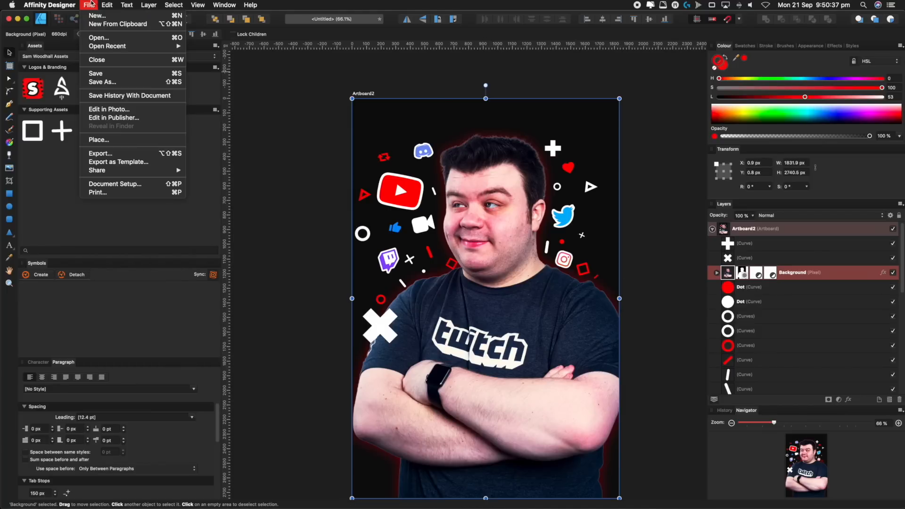
{"action": "left_click", "coordinate": [108, 111]}
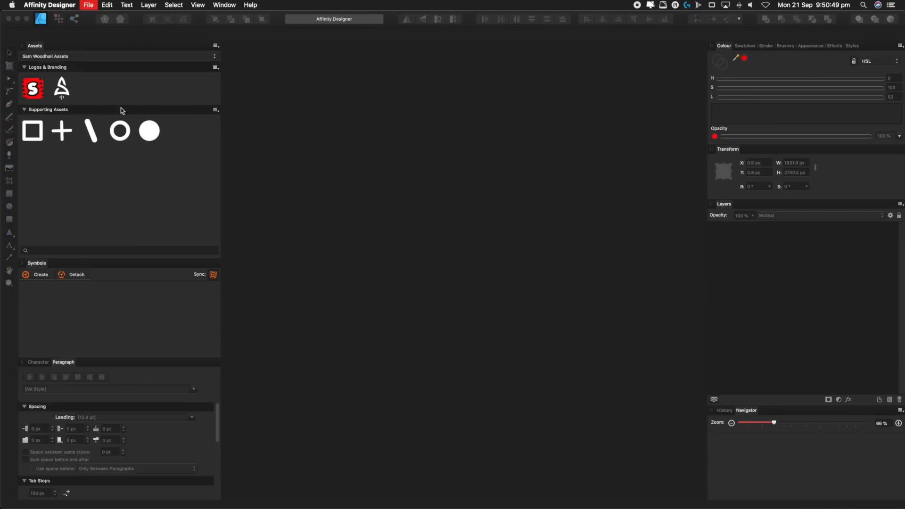
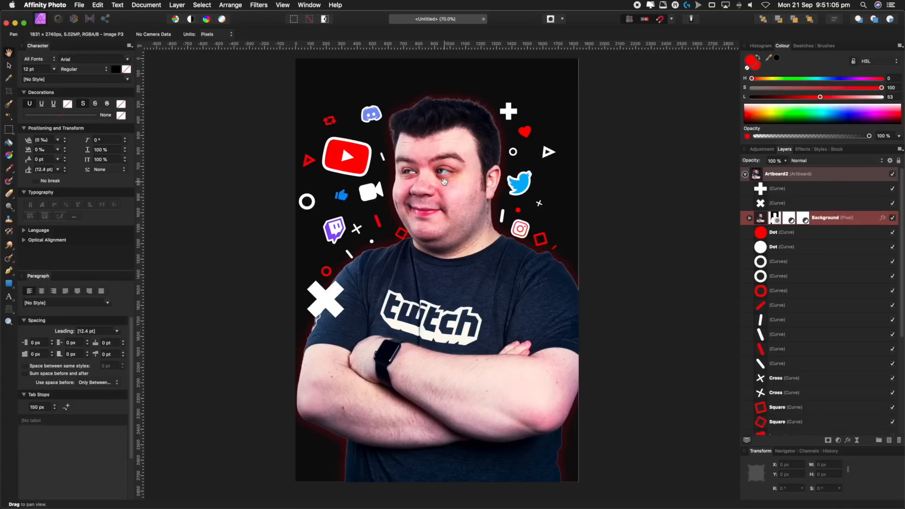
{"action": "left_click", "coordinate": [758, 220]}
{"action": "left_click", "coordinate": [9, 65]}
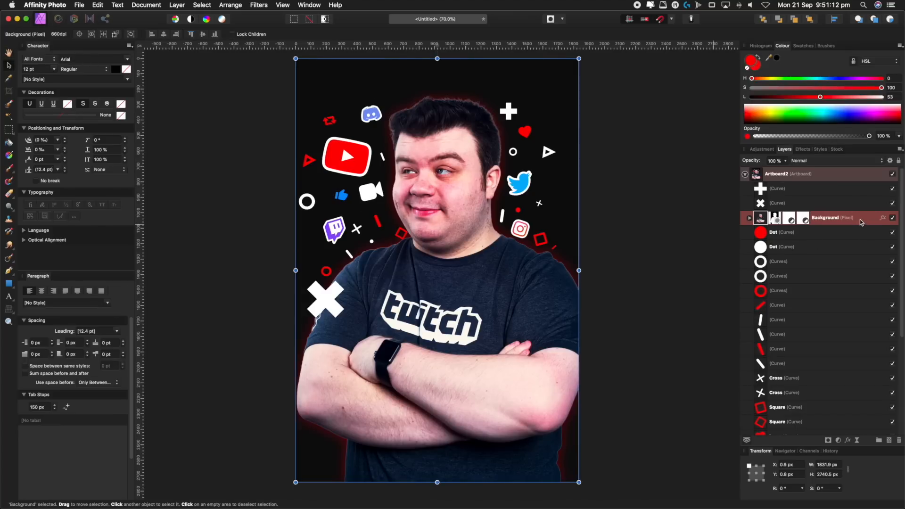
{"action": "key", "text": "super+j"}
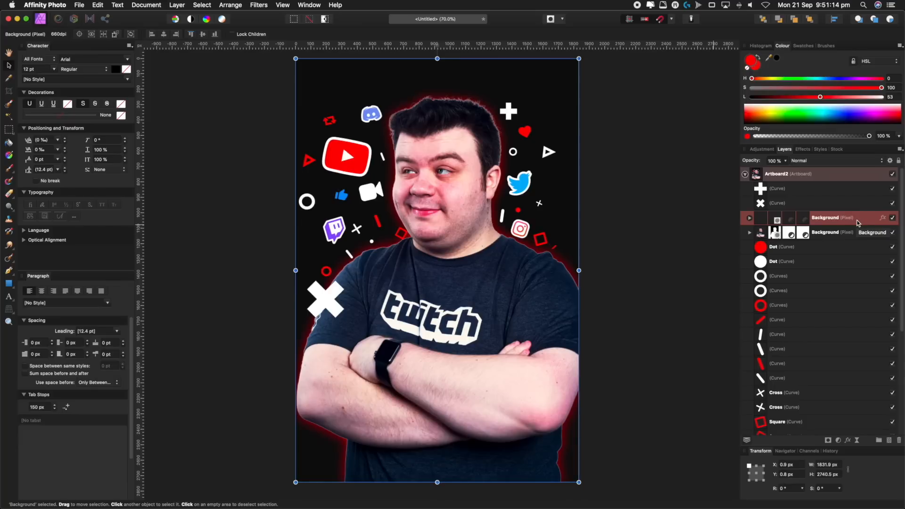
Draw a rectangle about 2116 × 2916 px over nearly the whole artboard, above the two portrait layers.
{"action": "key", "text": "m"}
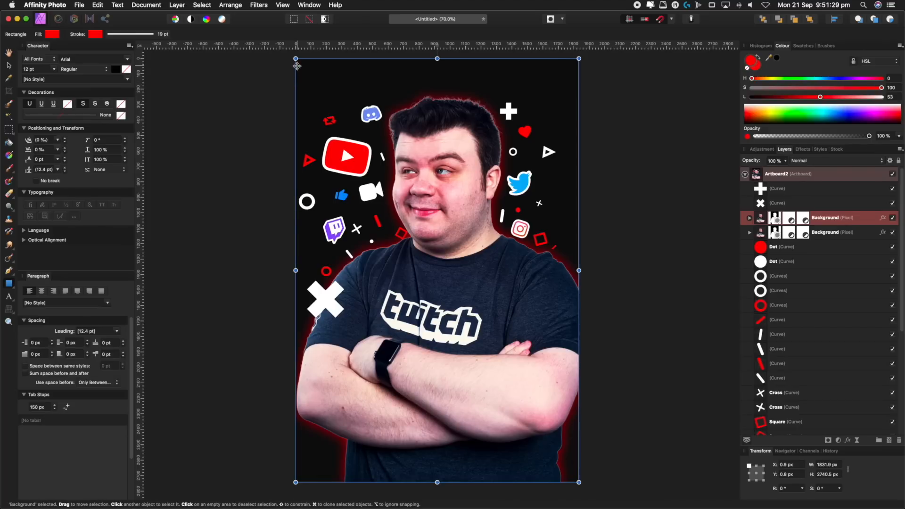
{"action": "left_click_drag", "start_coordinate": [276, 77], "coordinate": [602, 486]}
{"action": "scroll", "coordinate": [535, 270], "scroll_direction": "up", "scroll_amount": 2}
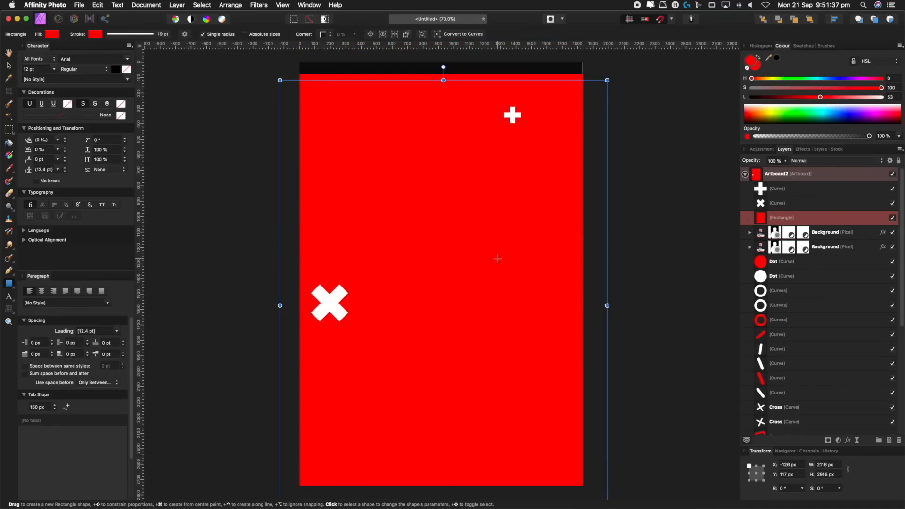
Fill the rectangle with a diagonal linear gradient from white at the upper left to black at the lower right, and remove its red stroke.
{"action": "key", "text": "g"}
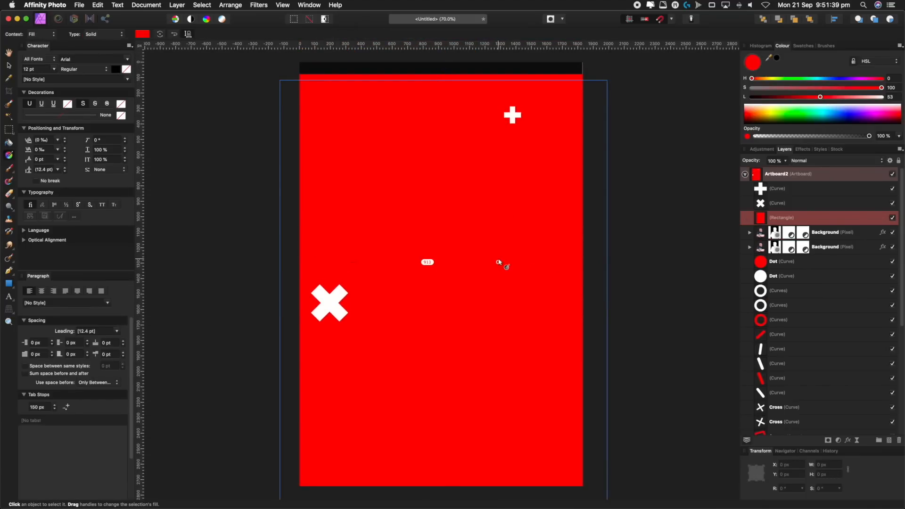
{"action": "left_click_drag", "start_coordinate": [376, 117], "coordinate": [385, 135]}
{"action": "left_click_drag", "start_coordinate": [422, 252], "coordinate": [583, 486]}
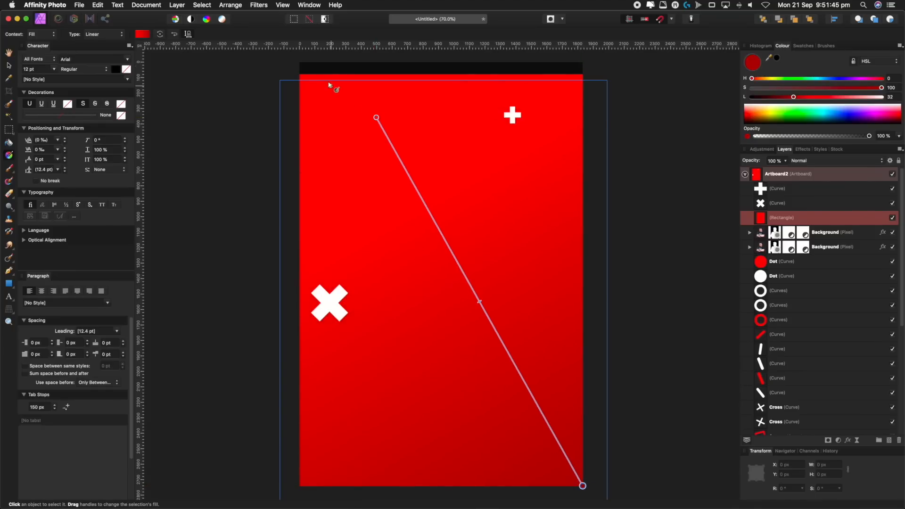
{"action": "left_click", "coordinate": [376, 117]}
{"action": "left_click_drag", "start_coordinate": [816, 97], "coordinate": [885, 97]}
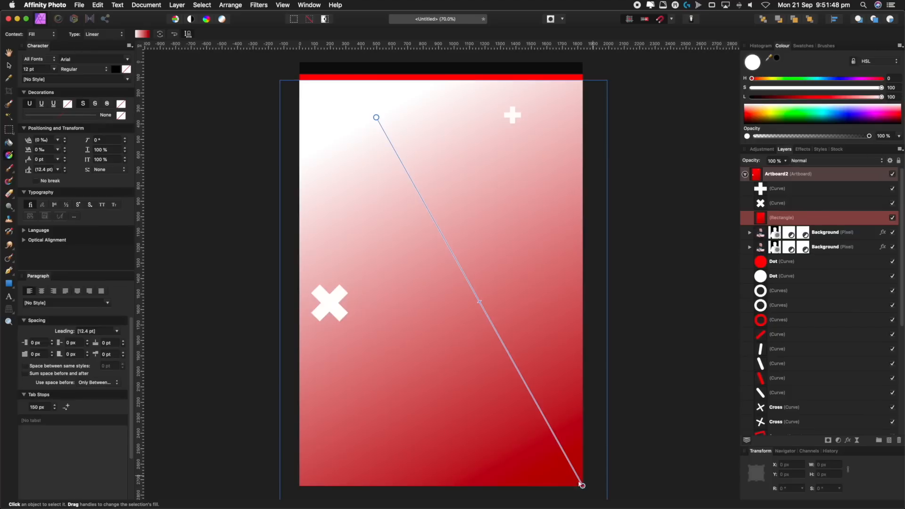
{"action": "left_click", "coordinate": [582, 486]}
{"action": "left_click_drag", "start_coordinate": [845, 98], "coordinate": [727, 98]}
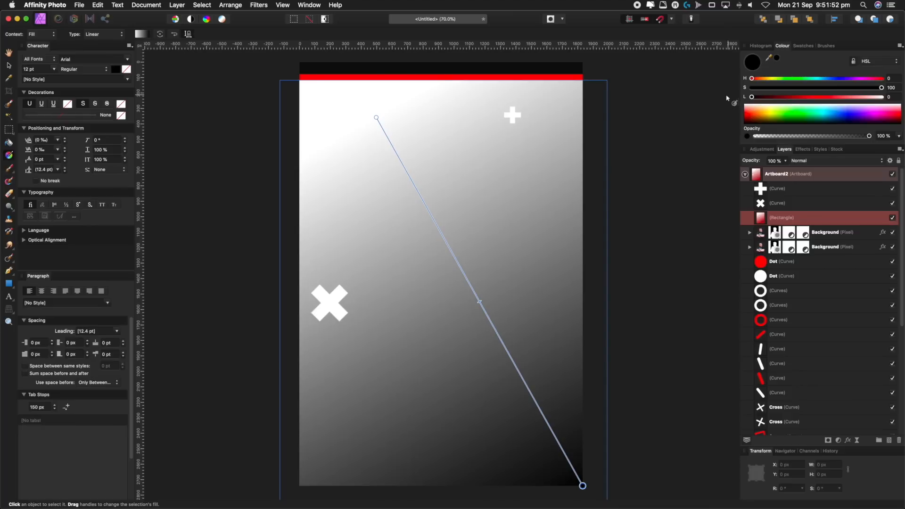
{"action": "key", "text": "v"}
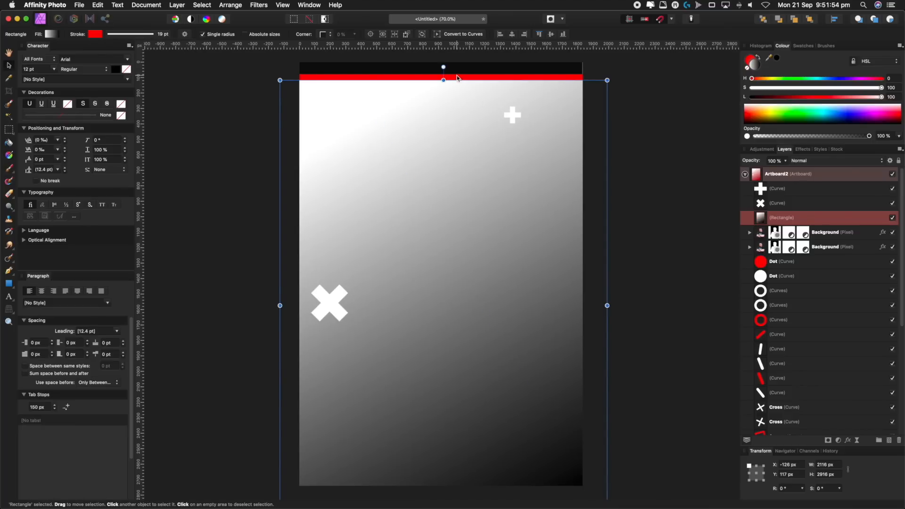
{"action": "left_click", "coordinate": [748, 68]}
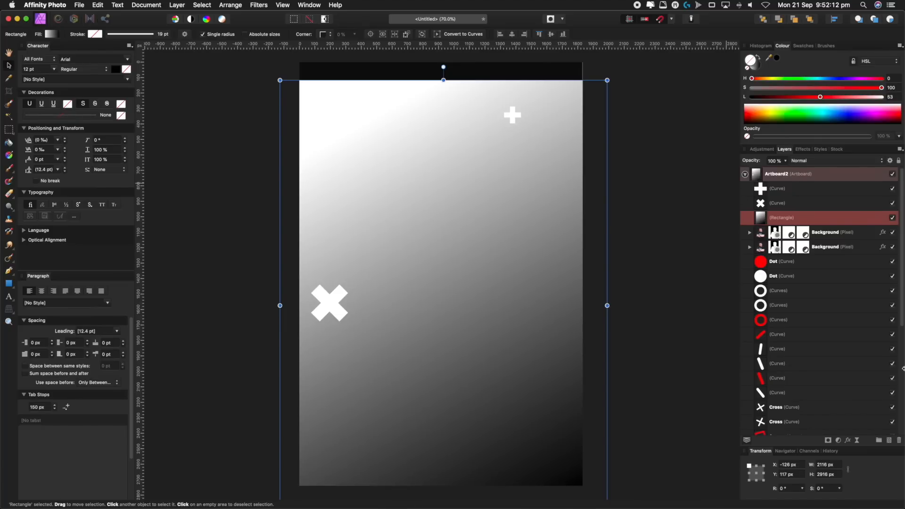
Add a live Halftone filter to the gradient rectangle with a cell size of about 21.4.
{"action": "left_click", "coordinate": [857, 441]}
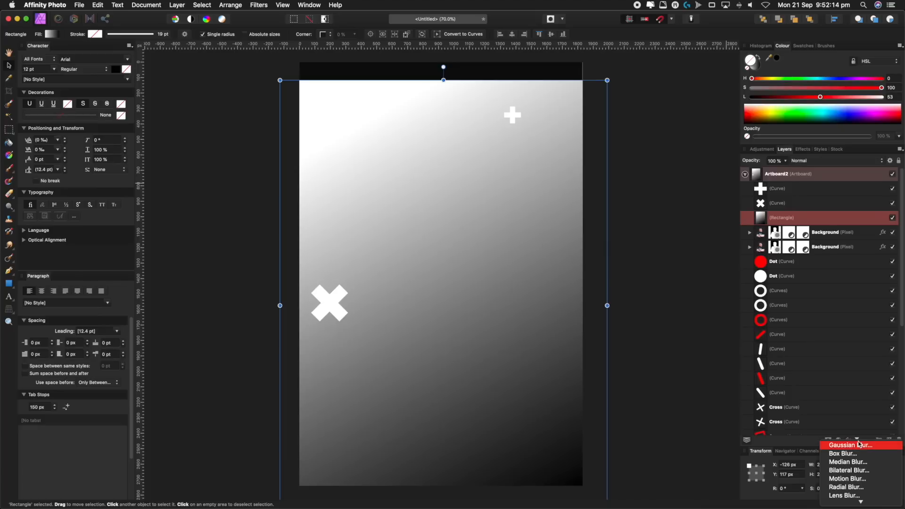
{"action": "scroll", "coordinate": [859, 443], "scroll_direction": "down", "scroll_amount": 10}
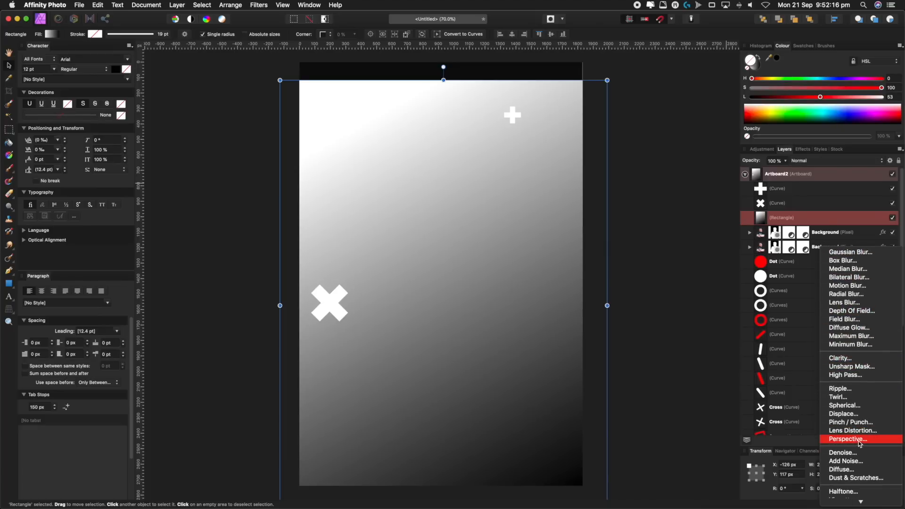
{"action": "left_click", "coordinate": [857, 444]}
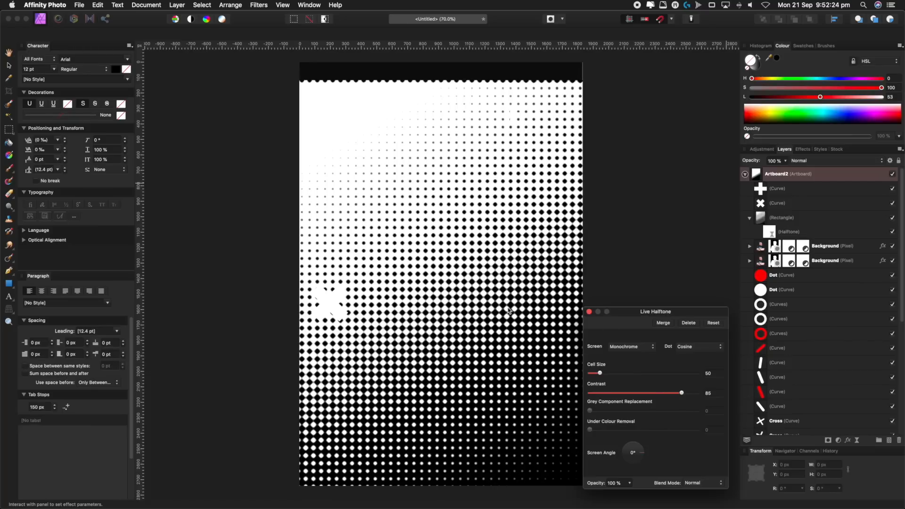
{"action": "left_click_drag", "start_coordinate": [599, 372], "coordinate": [592, 374]}
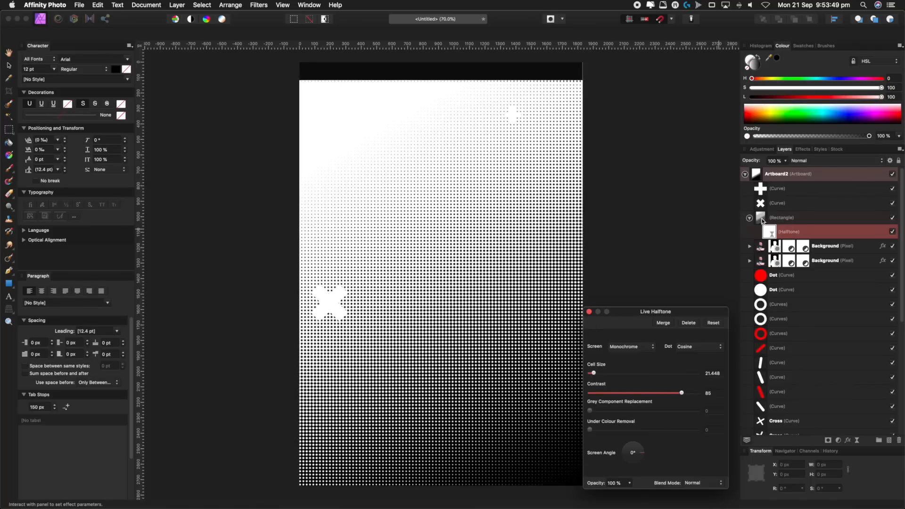
{"action": "left_click", "coordinate": [566, 441]}
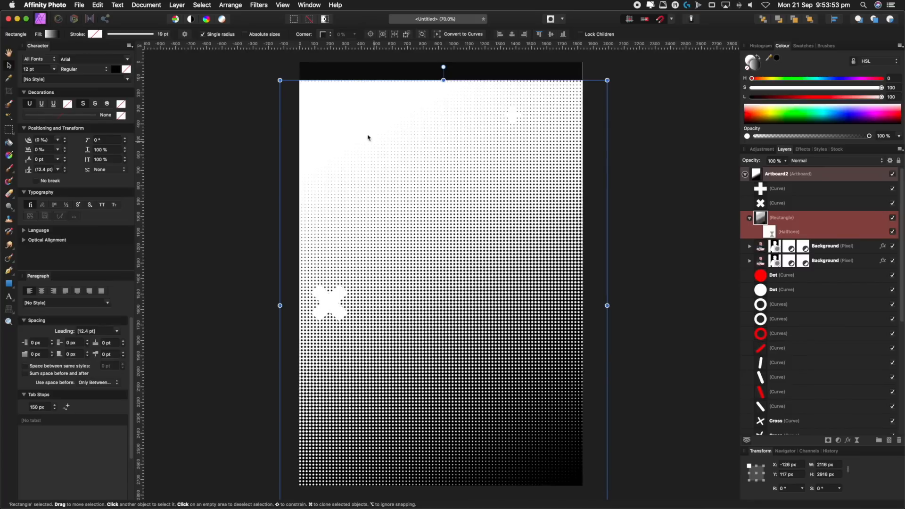
Reverse the halftone rectangle's gradient so it runs from black at the upper left to white at the lower right.
{"action": "key", "text": "g"}
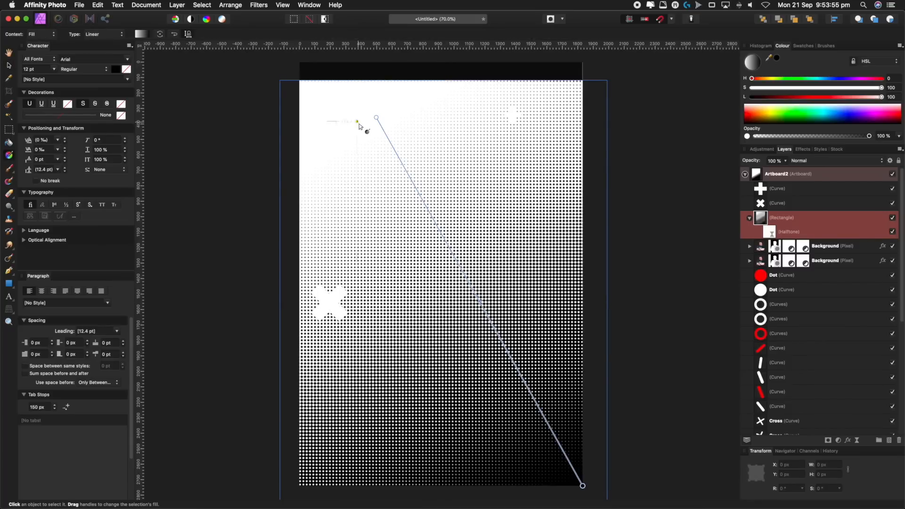
{"action": "left_click", "coordinate": [173, 34]}
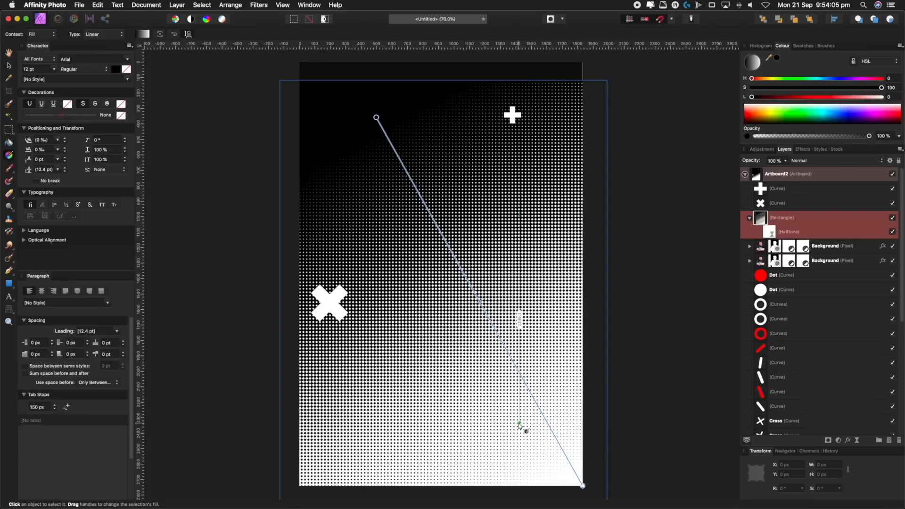
{"action": "key", "text": "v"}
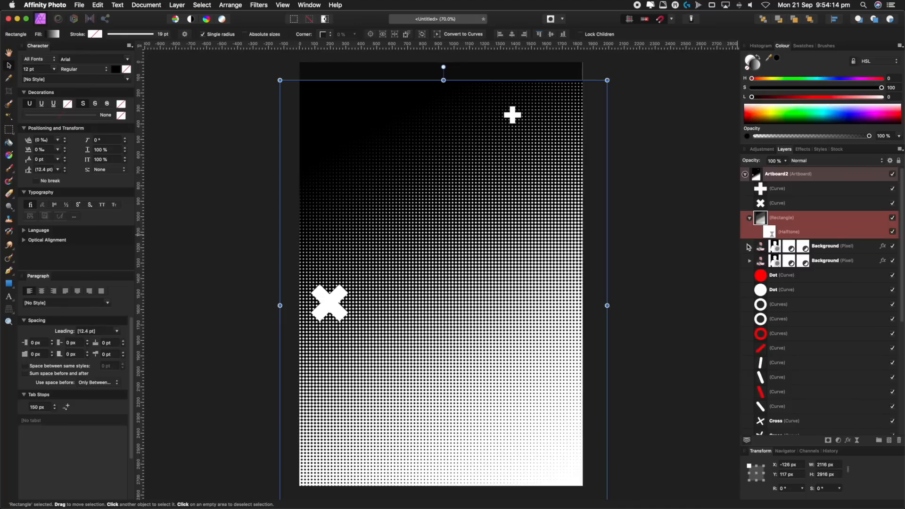
{"action": "left_click", "coordinate": [750, 219]}
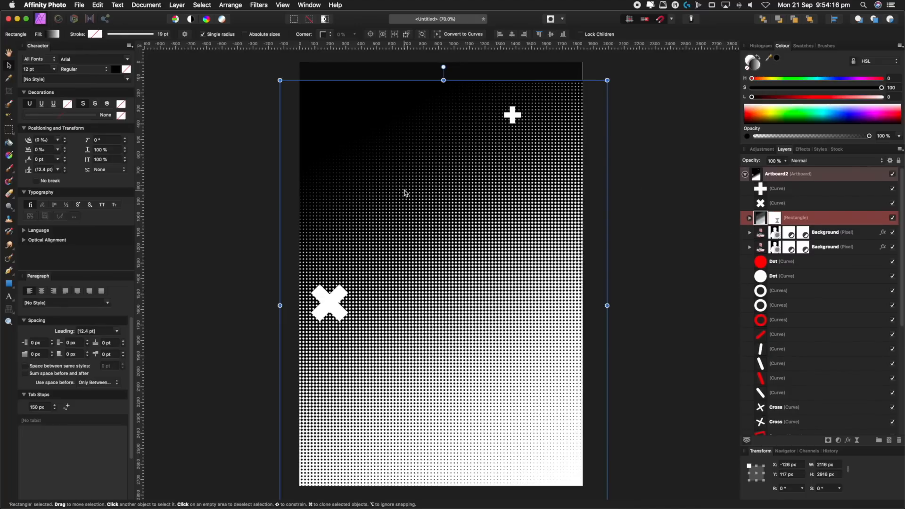
Turn off the Outer Glow effect on the upper copy of the Background portrait layer.
{"action": "left_click", "coordinate": [854, 232]}
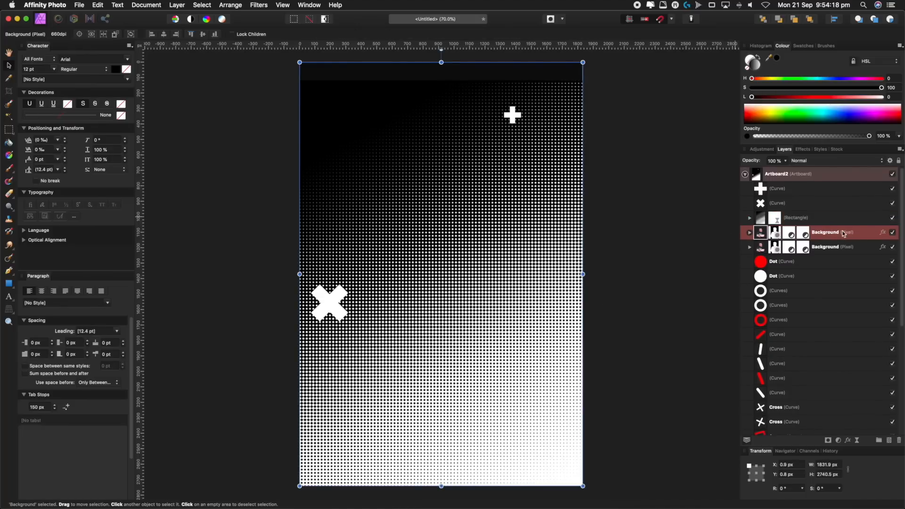
{"action": "left_click", "coordinate": [882, 233]}
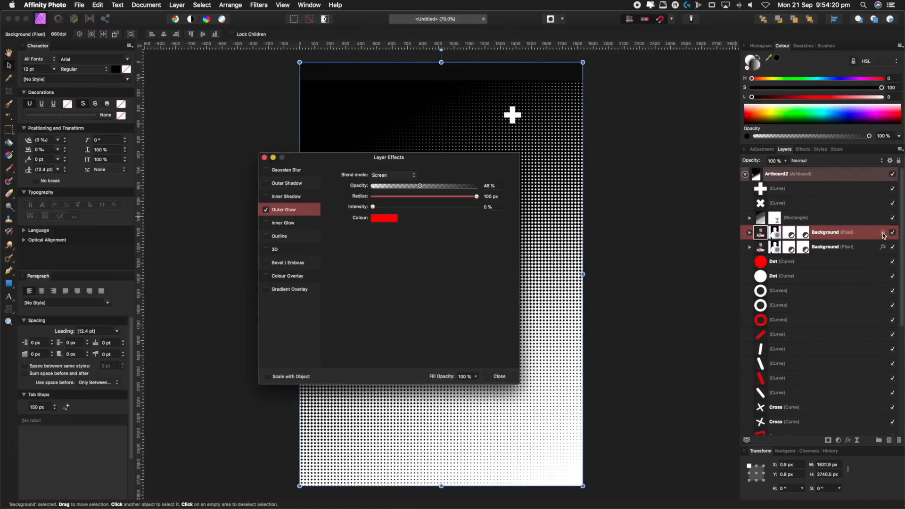
{"action": "left_click", "coordinate": [268, 210]}
{"action": "left_click", "coordinate": [264, 159]}
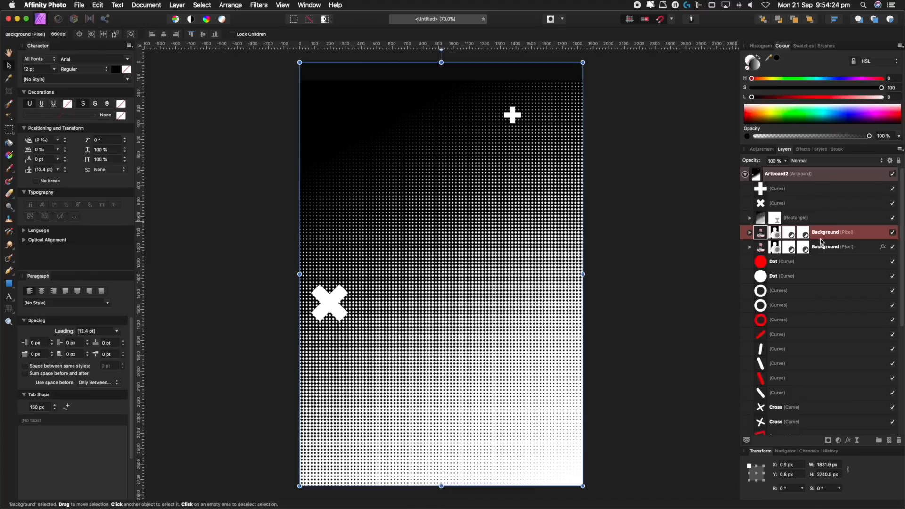
Mask the halftone rectangle with the upper portrait copy and move the masked rectangle beneath the remaining Background portrait layer.
{"action": "left_click_drag", "start_coordinate": [760, 236], "coordinate": [763, 220]}
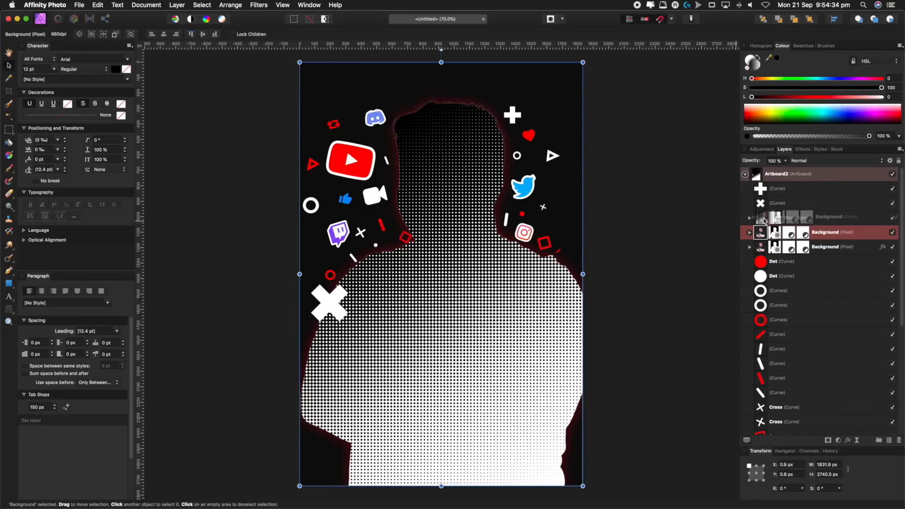
{"action": "left_click_drag", "start_coordinate": [764, 220], "coordinate": [763, 220]}
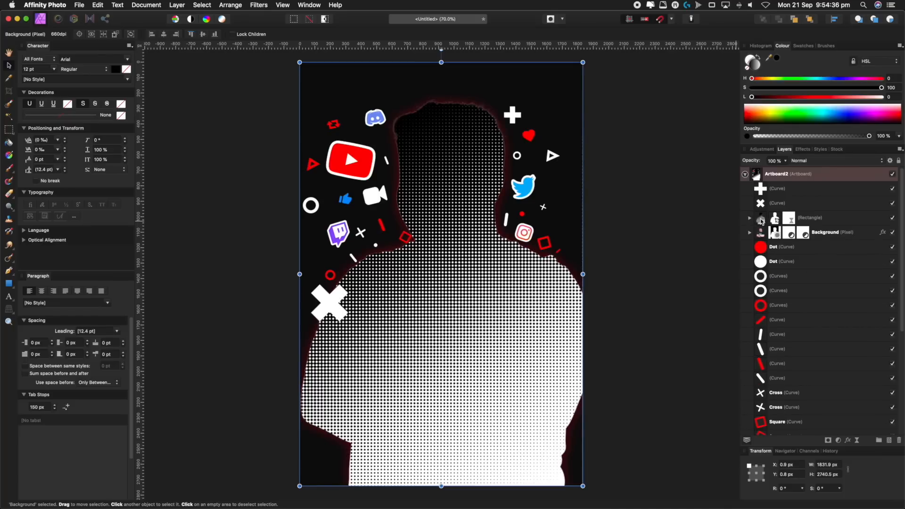
{"action": "left_click", "coordinate": [762, 220]}
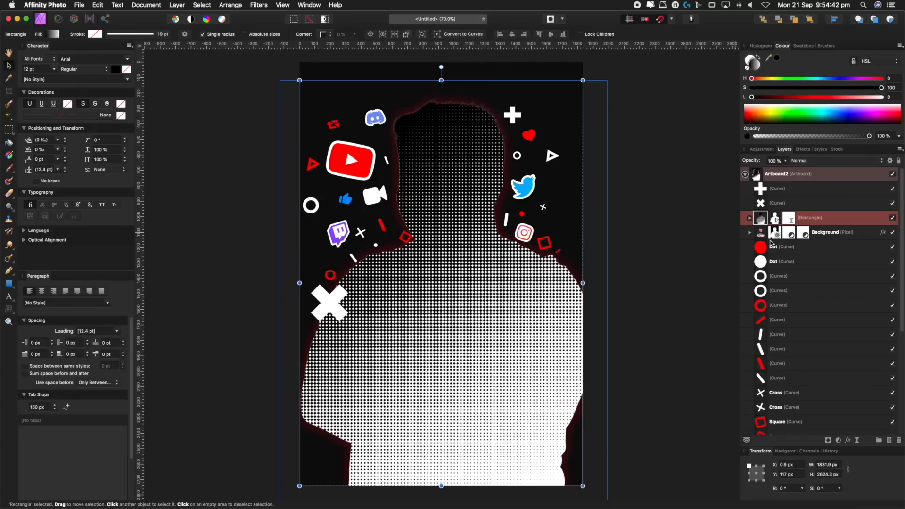
{"action": "left_click_drag", "start_coordinate": [757, 221], "coordinate": [756, 238]}
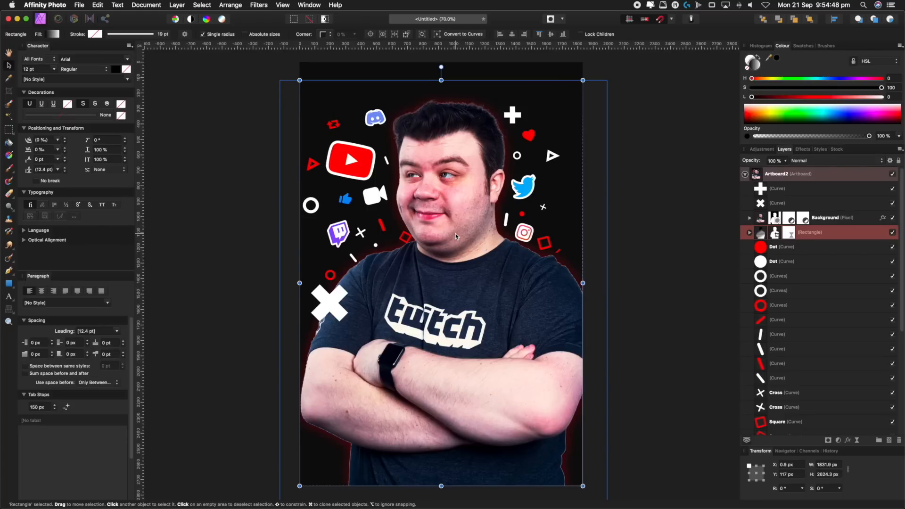
Nudge the halftone silhouette about 70 px to the right and slightly upward behind the portrait.
{"action": "key", "text": "shift+Right"}
{"action": "key", "text": "shift+Right"}
{"action": "key", "text": "shift+Right"}
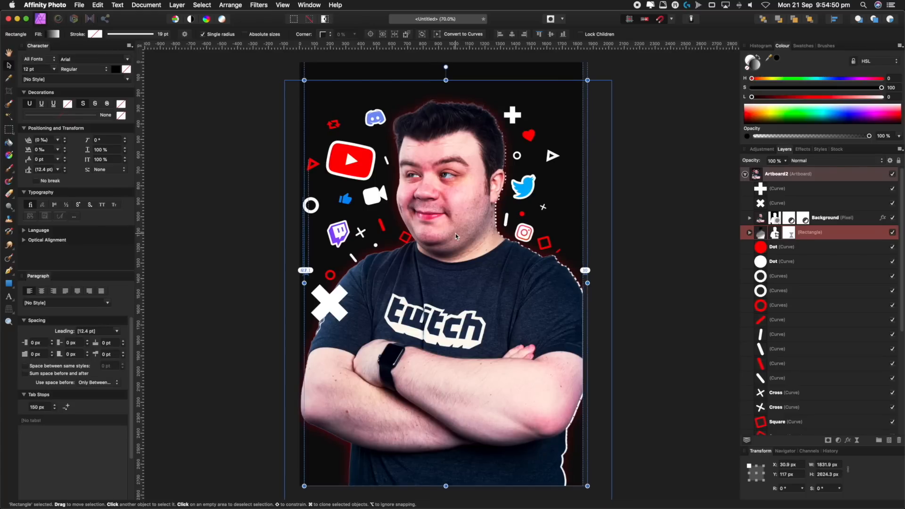
{"action": "key", "text": "shift+Right"}
{"action": "key", "text": "shift+Right"}
{"action": "key", "text": "shift+Right"}
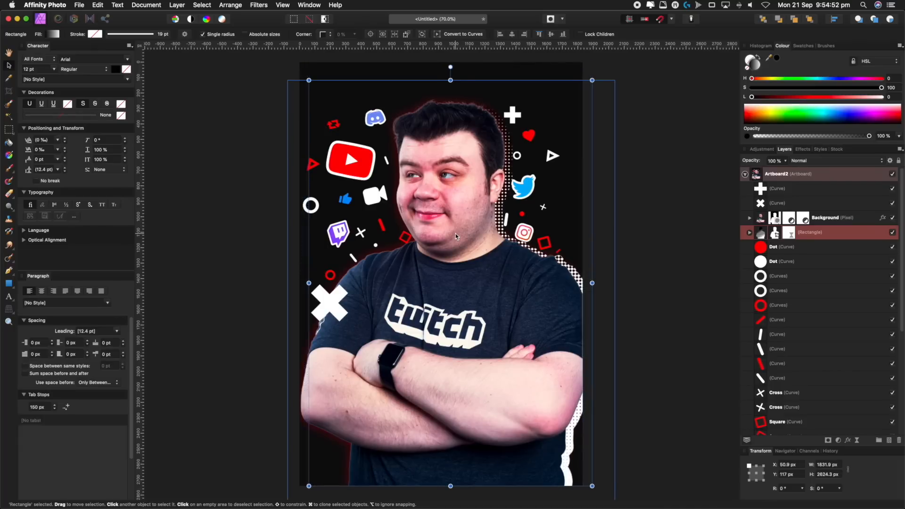
{"action": "key", "text": "shift+Right"}
{"action": "key", "text": "shift+Up"}
{"action": "key", "text": "shift+Up"}
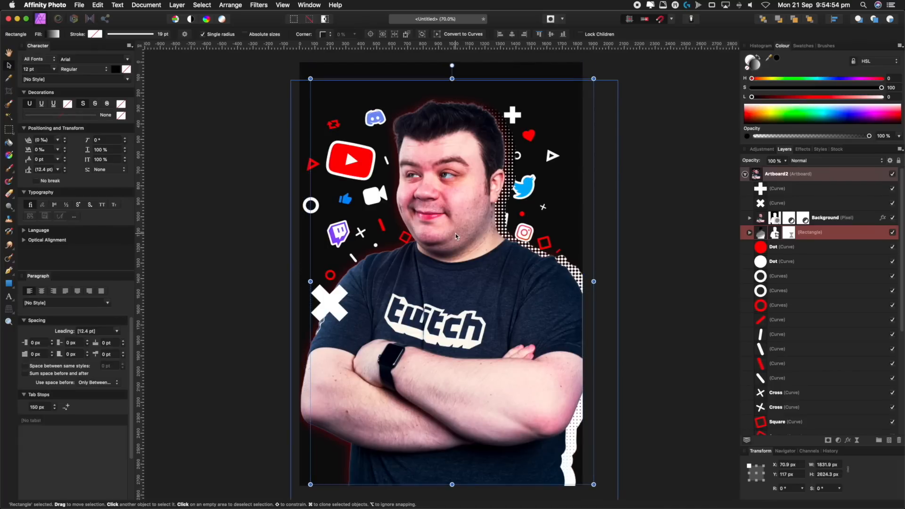
Nudge the halftone silhouette up to a Y position of 87 px and place the masked rectangle in its own group.
{"action": "key", "text": "shift+Up"}
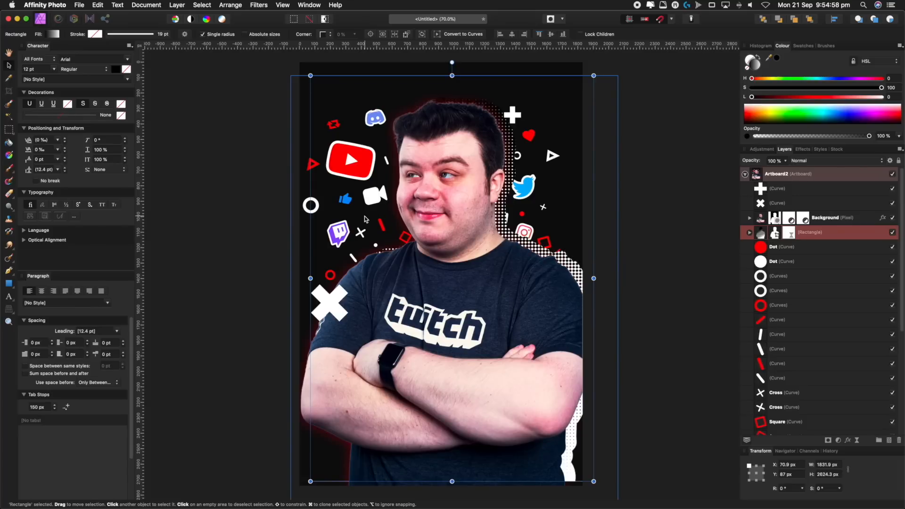
{"action": "right_click", "coordinate": [808, 229]}
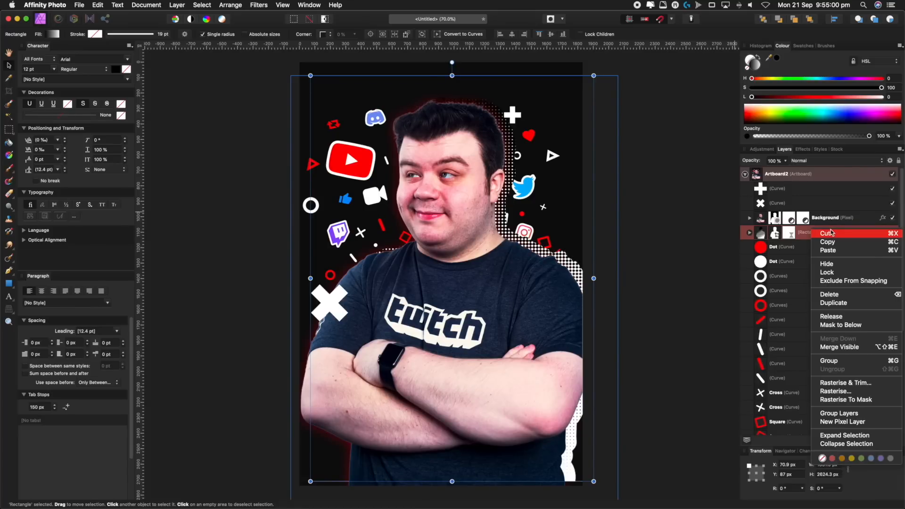
{"action": "left_click", "coordinate": [834, 361]}
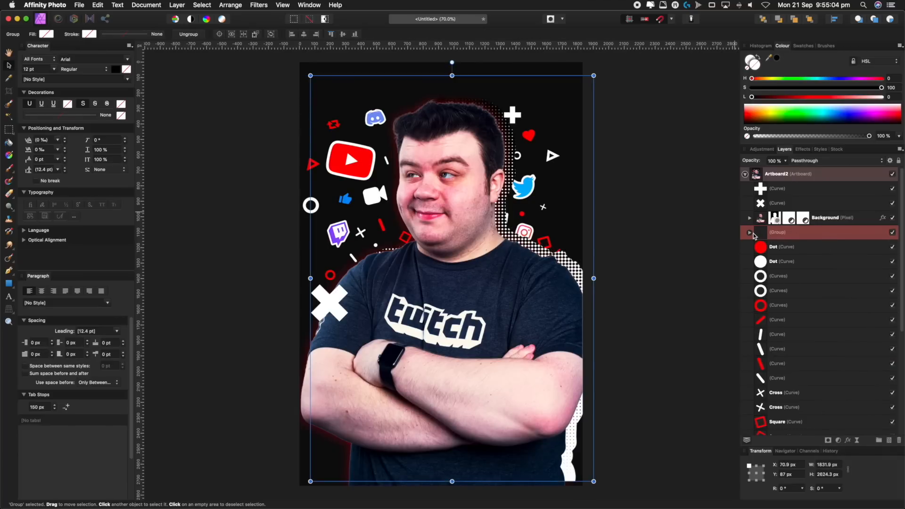
{"action": "left_click", "coordinate": [752, 233]}
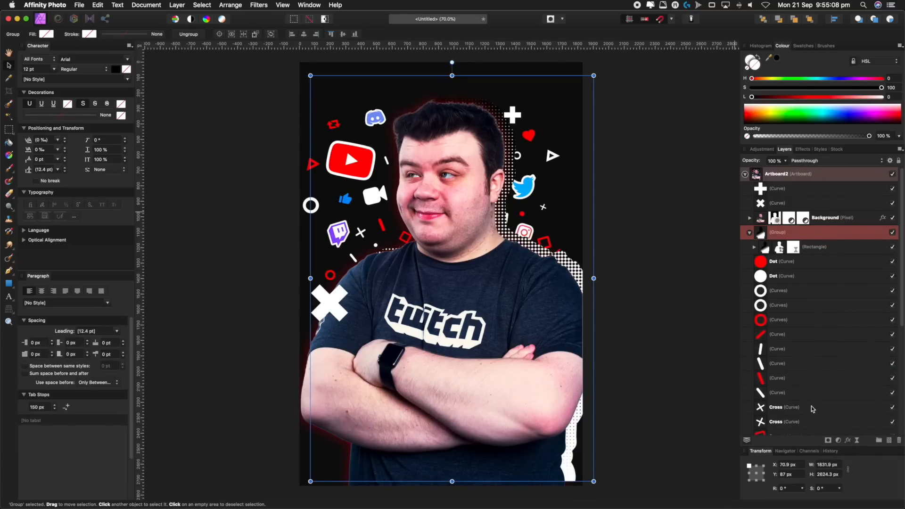
Add a Colour Overlay effect to the halftone group using the sampled red (HSL 0, 99, 50).
{"action": "left_click", "coordinate": [847, 441]}
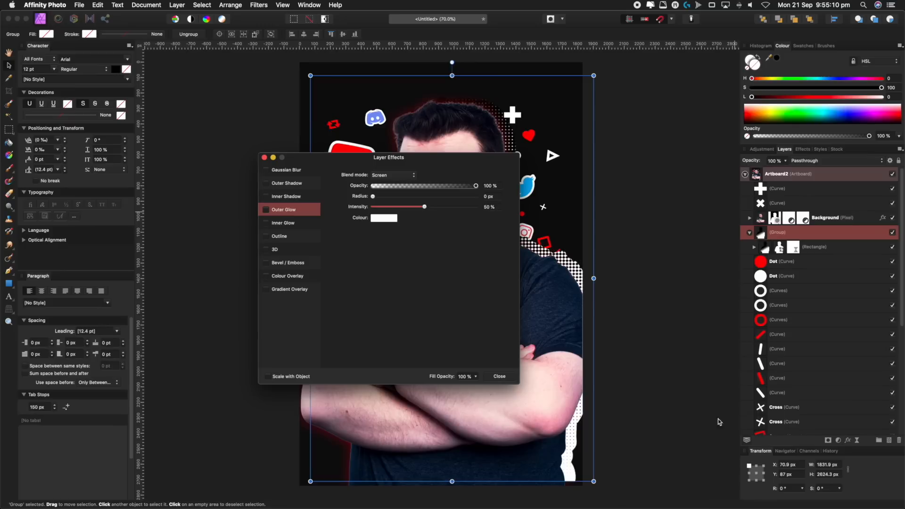
{"action": "left_click", "coordinate": [288, 278]}
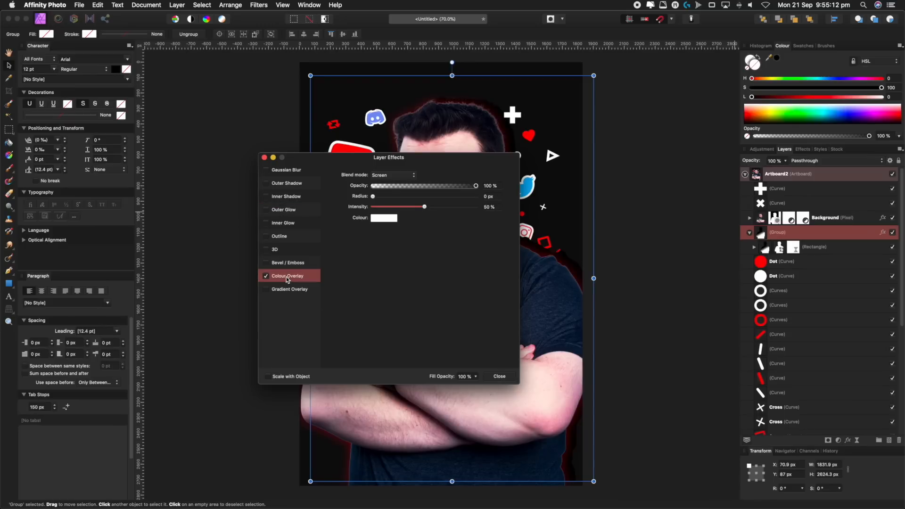
{"action": "left_click", "coordinate": [387, 175]}
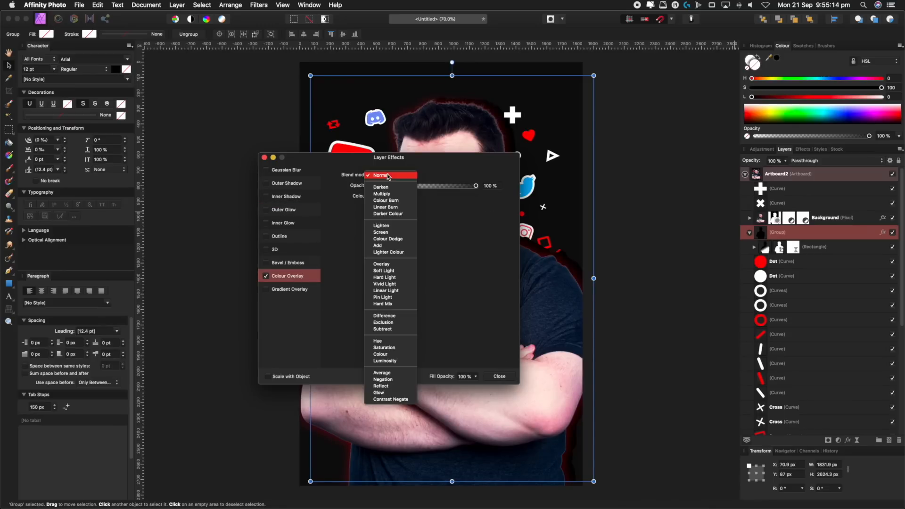
{"action": "left_click", "coordinate": [382, 196]}
{"action": "left_click_drag", "start_coordinate": [459, 211], "coordinate": [343, 155]}
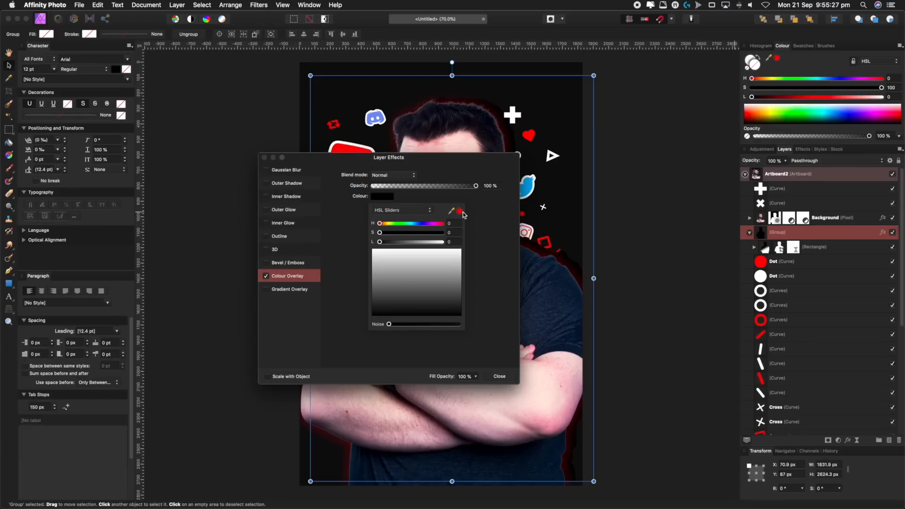
{"action": "left_click", "coordinate": [461, 213]}
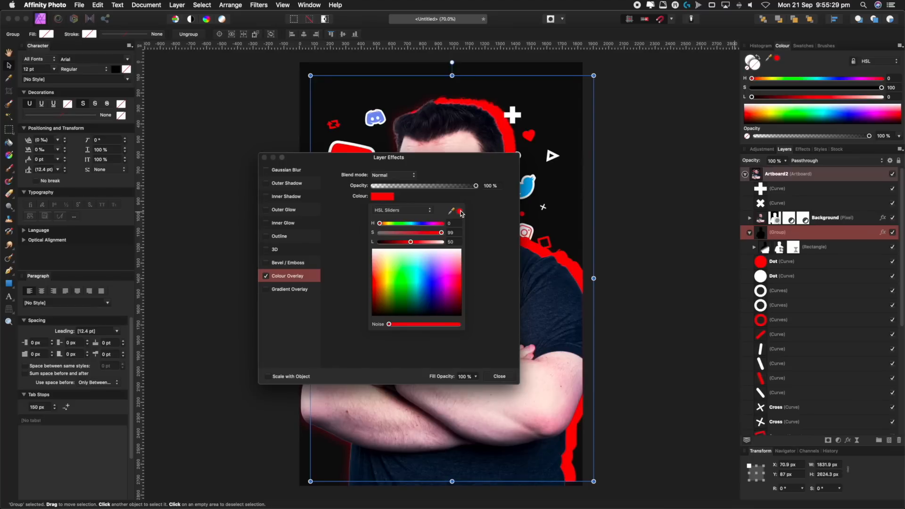
{"action": "left_click", "coordinate": [468, 212]}
Set the red Colour Overlay's blend mode to Darker Colour, then close the layer effects and deselect.
{"action": "left_click", "coordinate": [406, 175]}
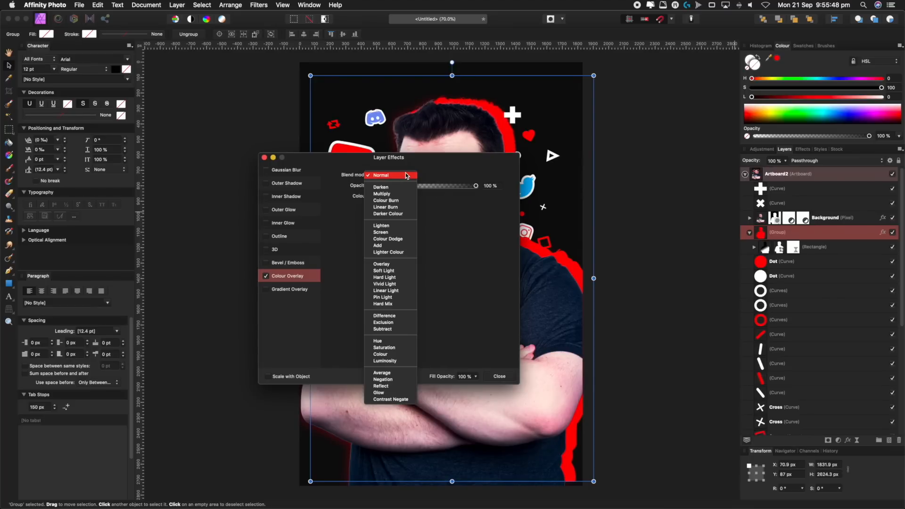
{"action": "left_click", "coordinate": [393, 215]}
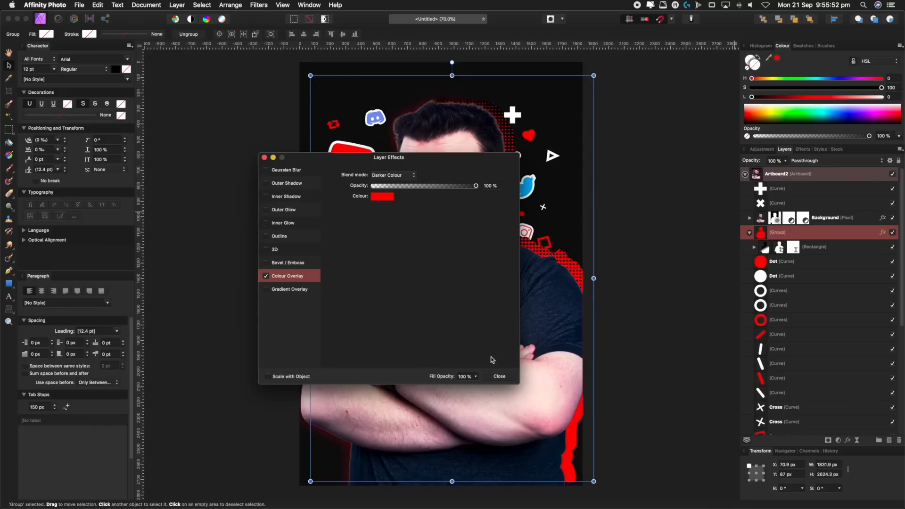
{"action": "left_click", "coordinate": [499, 376]}
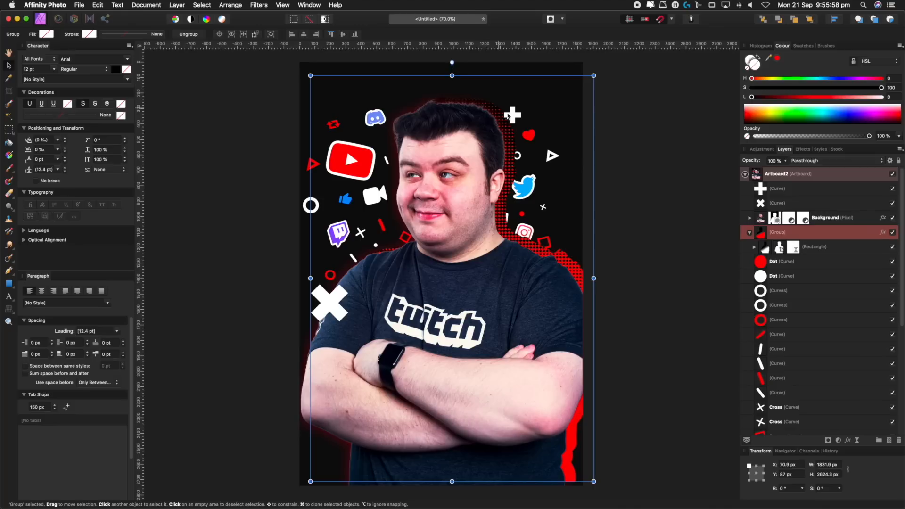
{"action": "left_click", "coordinate": [627, 292]}
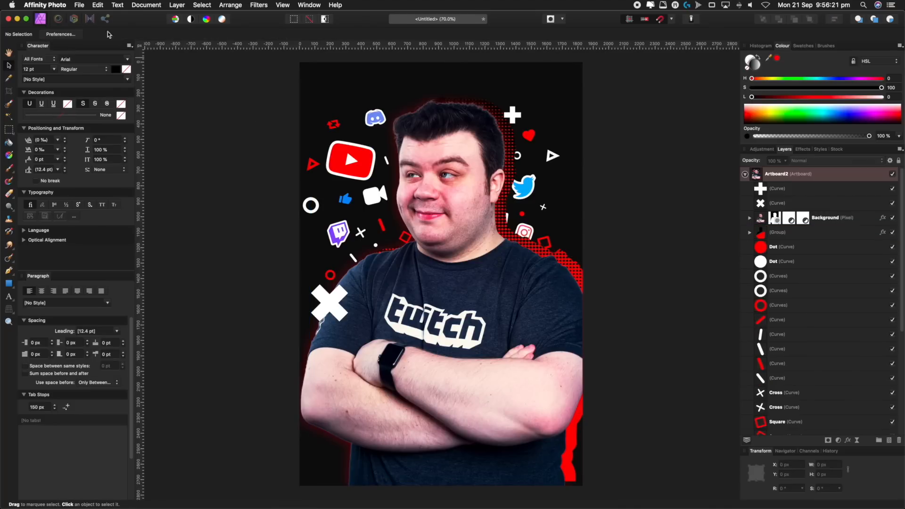
Switch to Affinity Designer with this document and select the halftone group inside Artboard2.
{"action": "left_click", "coordinate": [80, 5]}
{"action": "left_click", "coordinate": [105, 168]}
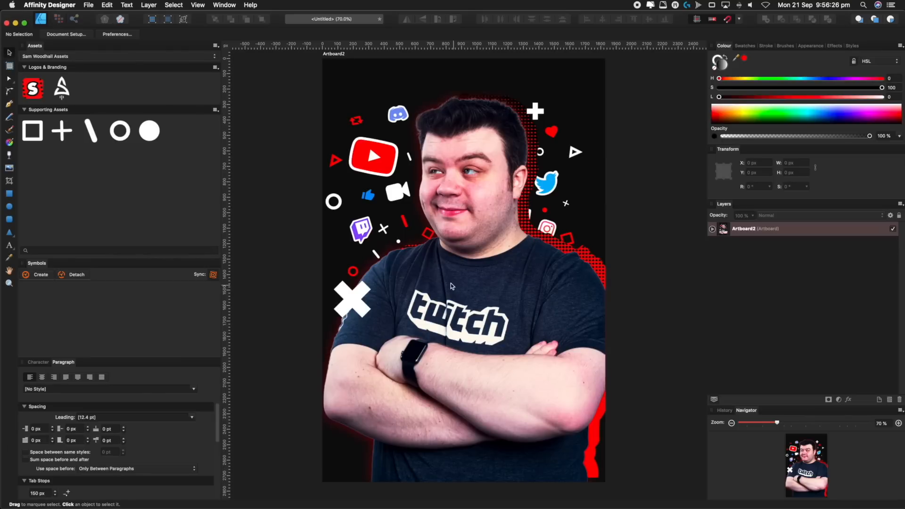
{"action": "left_click", "coordinate": [711, 229]}
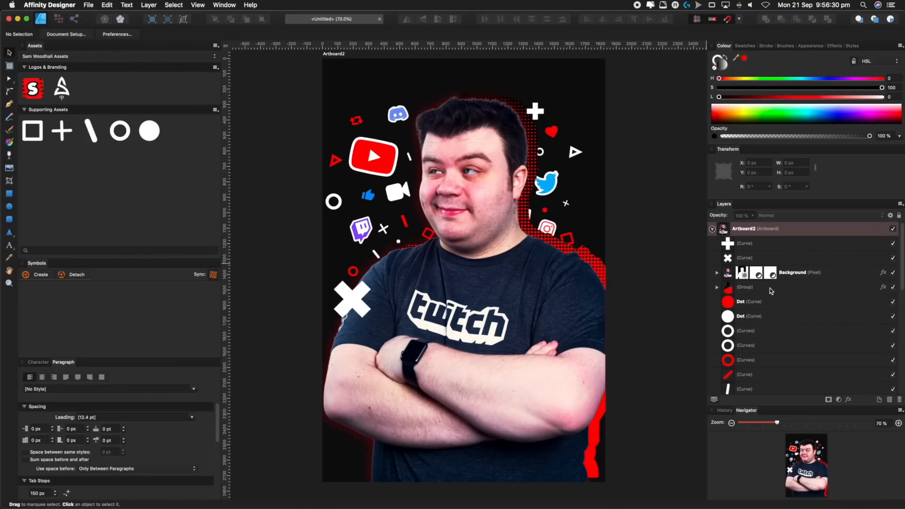
{"action": "left_click", "coordinate": [770, 288]}
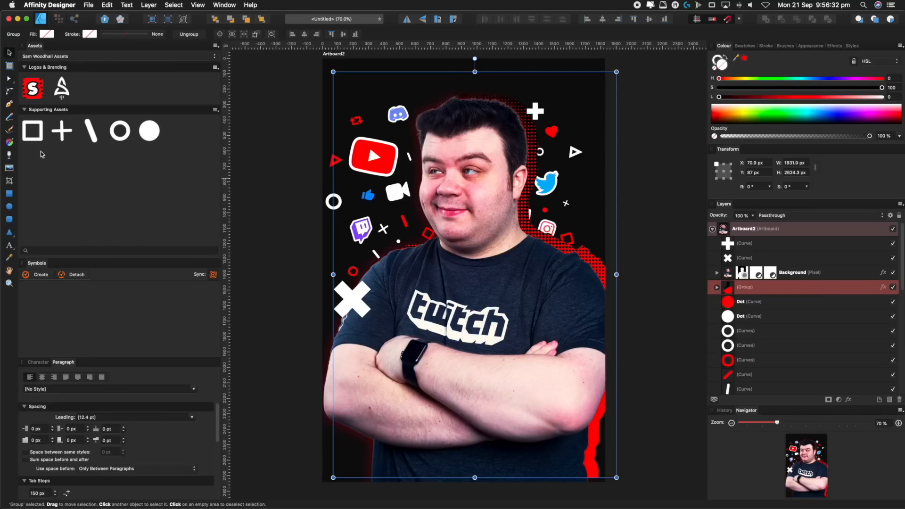
Apply a short horizontal linear transparency across the neck so the halftone group fades out on the portrait's left side.
{"action": "left_click", "coordinate": [9, 156]}
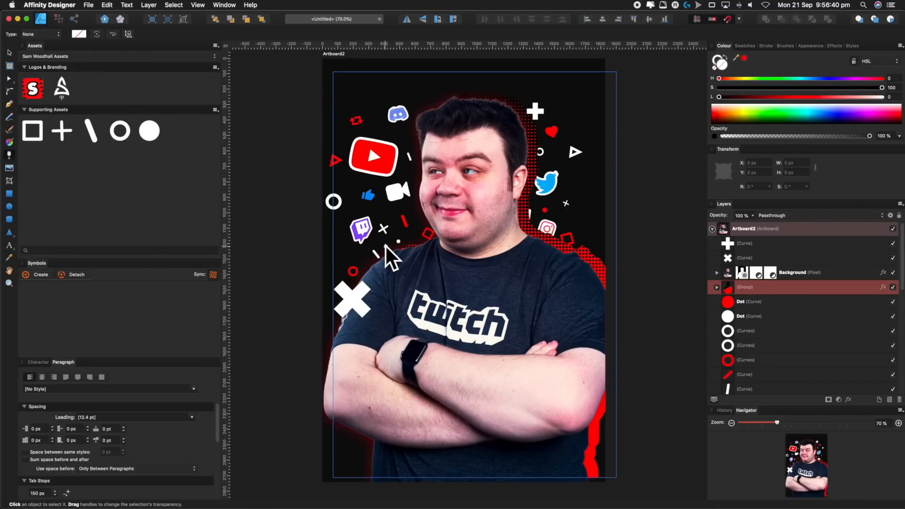
{"action": "left_click_drag", "start_coordinate": [459, 250], "coordinate": [420, 249]}
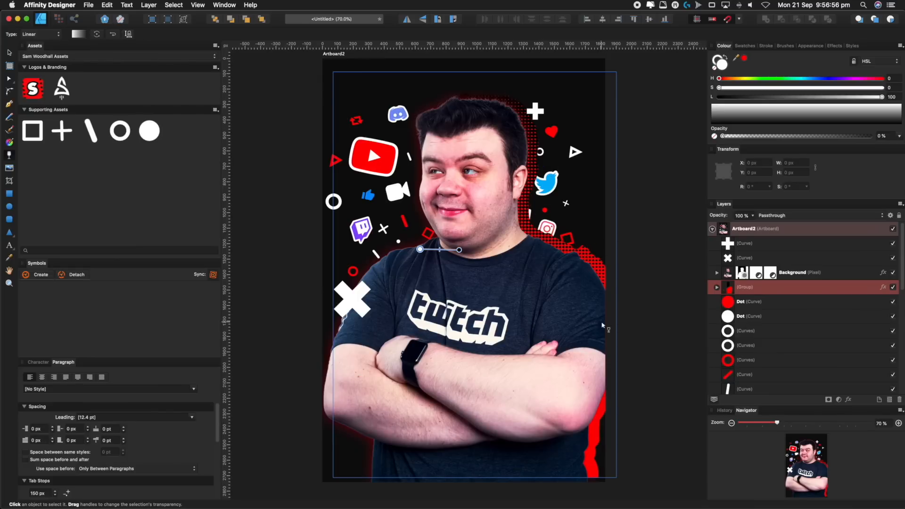
{"action": "left_click_drag", "start_coordinate": [459, 249], "coordinate": [476, 249]}
{"action": "key", "text": "v"}
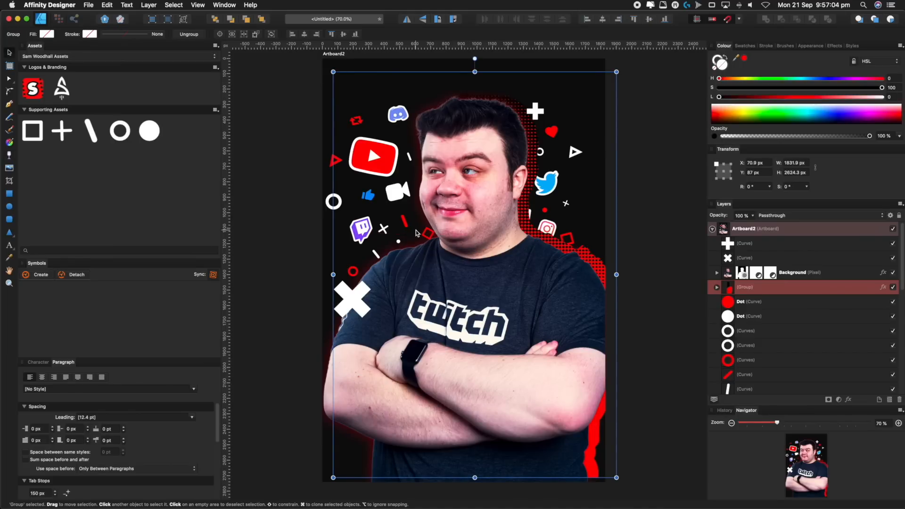
{"action": "left_click", "coordinate": [657, 238]}
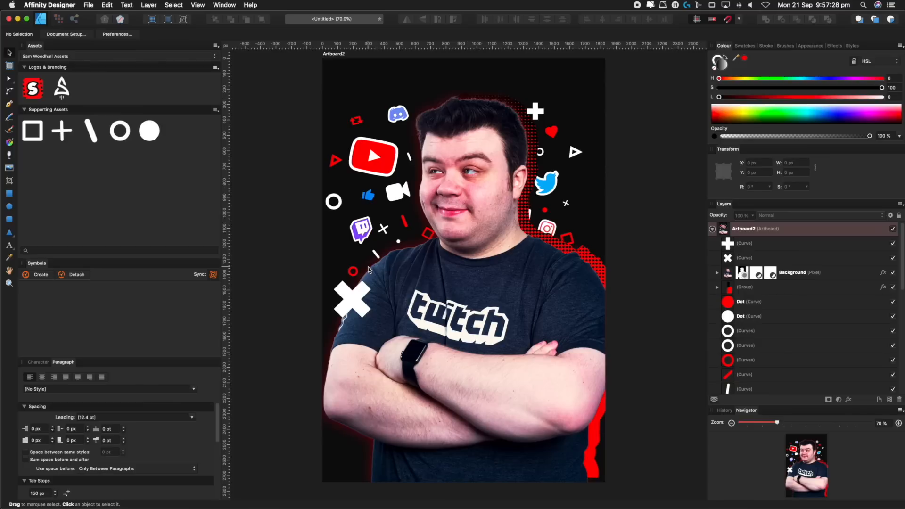
Draw a rectangle of about 2090 × 1443 px over the lower half of the artboard and fill it black.
{"action": "left_click", "coordinate": [9, 193]}
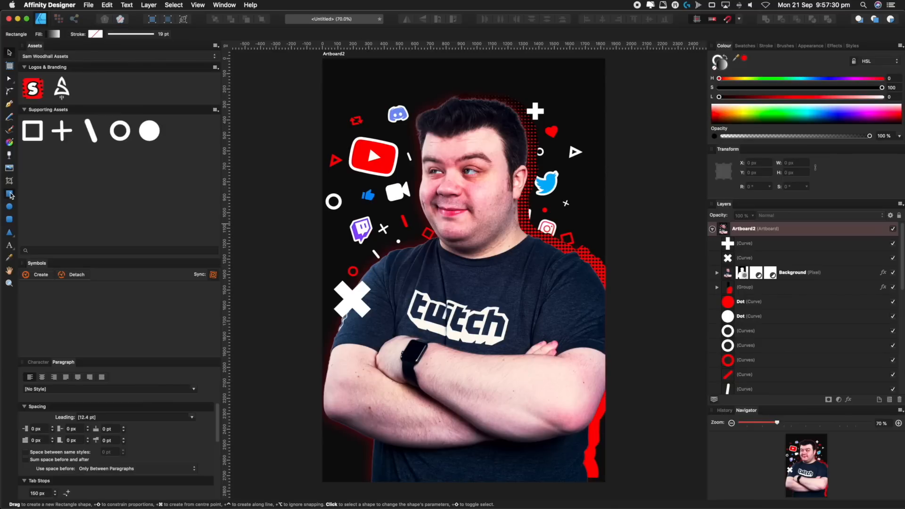
{"action": "left_click_drag", "start_coordinate": [297, 269], "coordinate": [620, 490]}
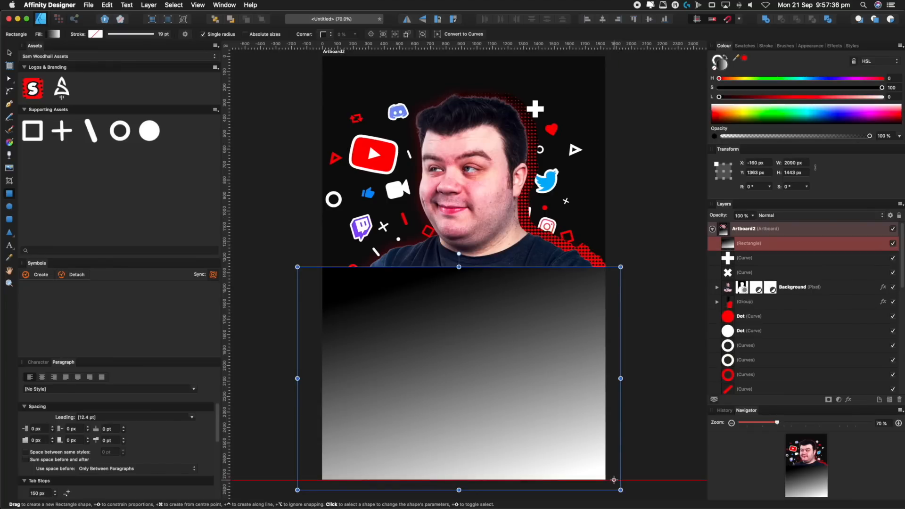
{"action": "key", "text": "v"}
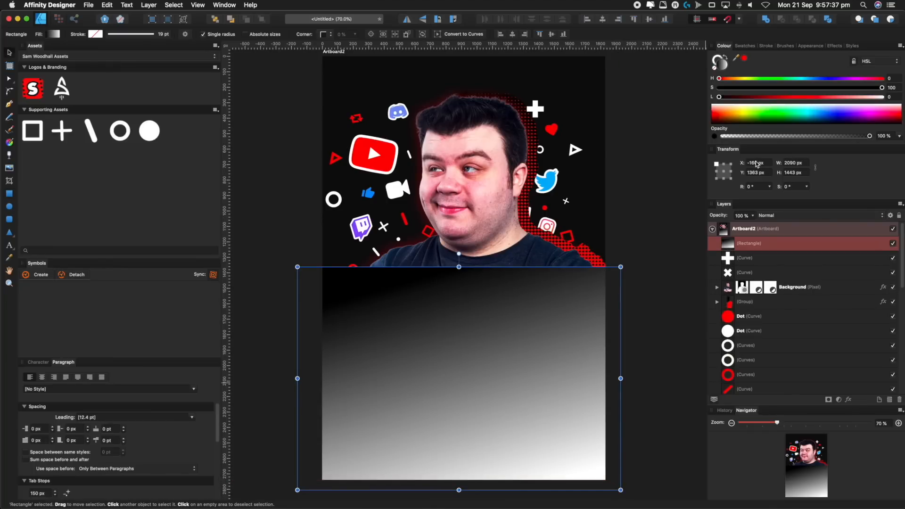
{"action": "left_click", "coordinate": [720, 97]}
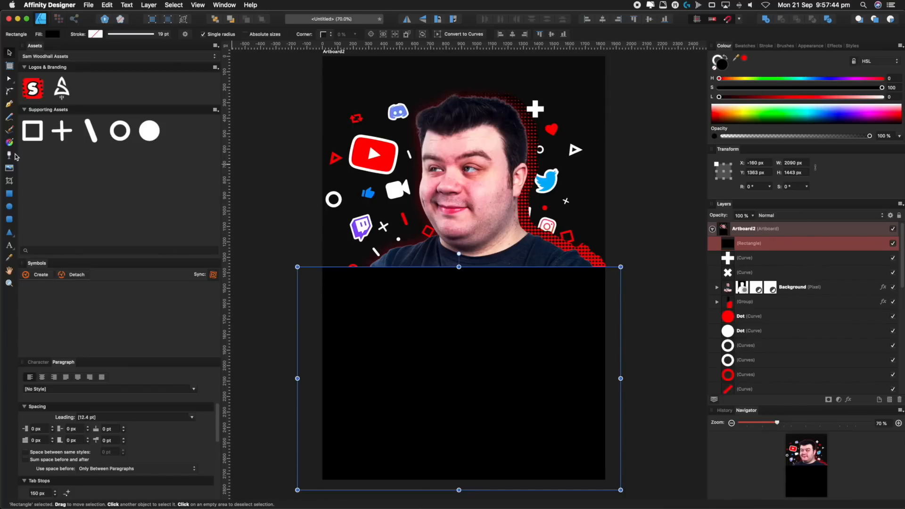
Apply a vertical linear transparency to the black rectangle, fading from transparent at the shirt logo to solid black at the artboard's bottom.
{"action": "left_click", "coordinate": [10, 155]}
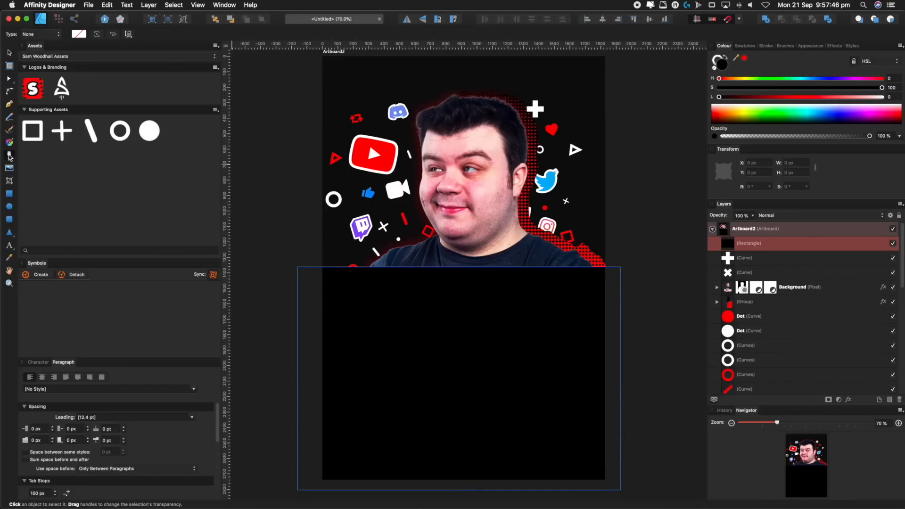
{"action": "left_click_drag", "start_coordinate": [450, 426], "coordinate": [450, 295]}
{"action": "left_click_drag", "start_coordinate": [450, 426], "coordinate": [450, 484]}
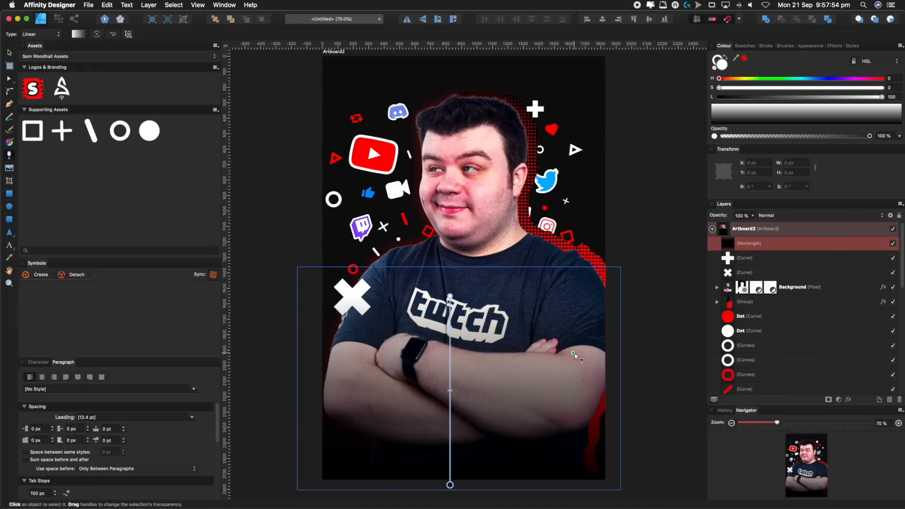
{"action": "key", "text": "v"}
{"action": "left_click", "coordinate": [643, 212]}
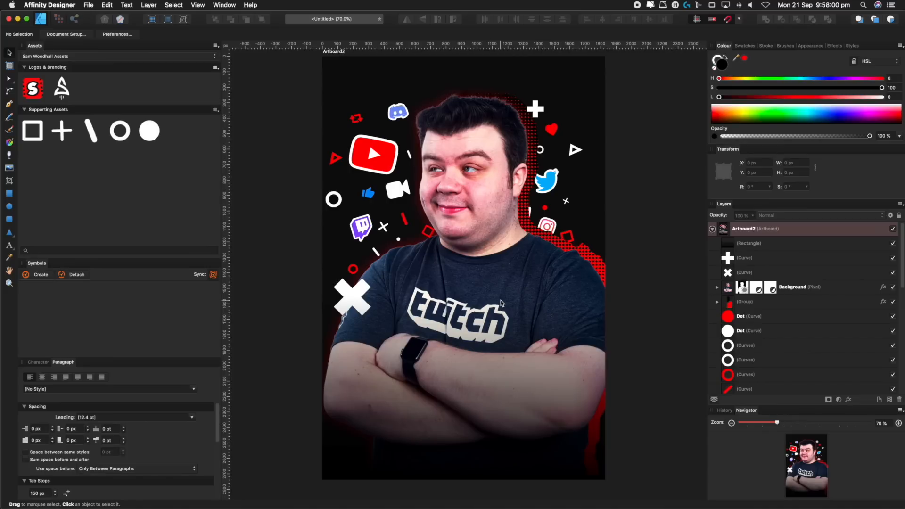
Duplicate the black fade rectangle, place the copy beneath the halftone group and stretch it upward to about 2202 px tall.
{"action": "left_click", "coordinate": [725, 245]}
{"action": "key", "text": "super+j"}
{"action": "left_click_drag", "start_coordinate": [725, 247], "coordinate": [717, 322]}
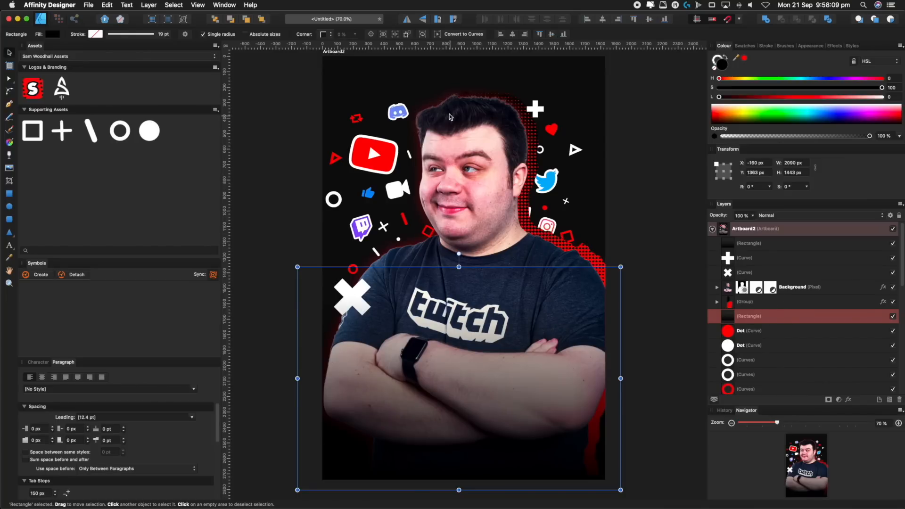
{"action": "left_click_drag", "start_coordinate": [458, 267], "coordinate": [459, 147]}
{"action": "left_click", "coordinate": [607, 235]}
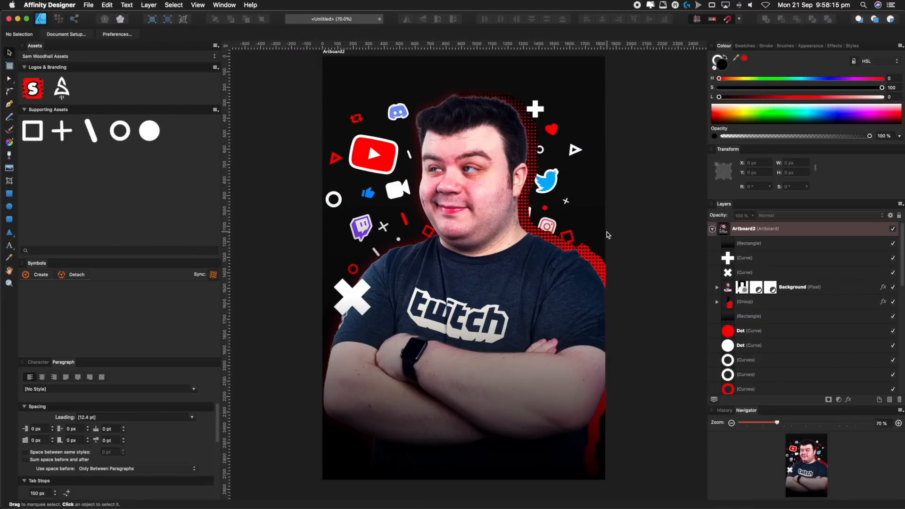
Move the copied fade rectangle up to about Y 138 px and extend its top edge to a height of about 2517 px.
{"action": "left_click", "coordinate": [767, 318]}
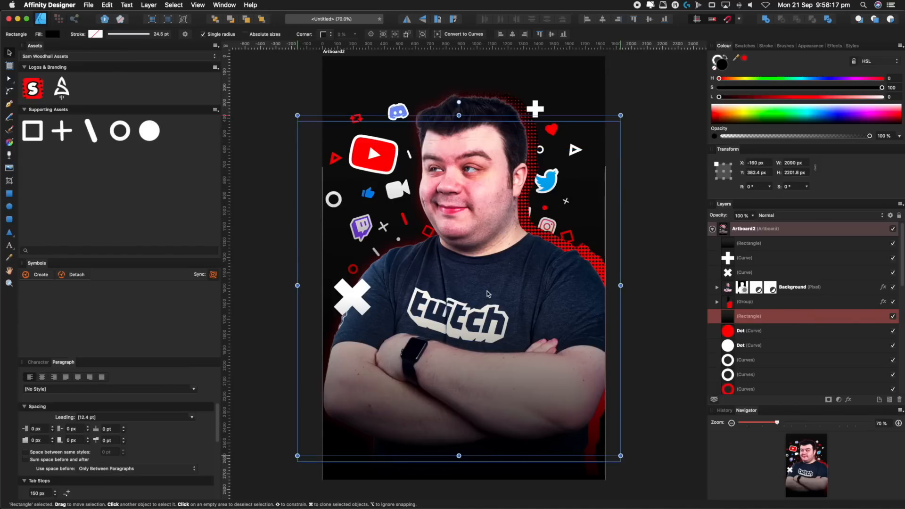
{"action": "left_click_drag", "start_coordinate": [487, 293], "coordinate": [480, 278]}
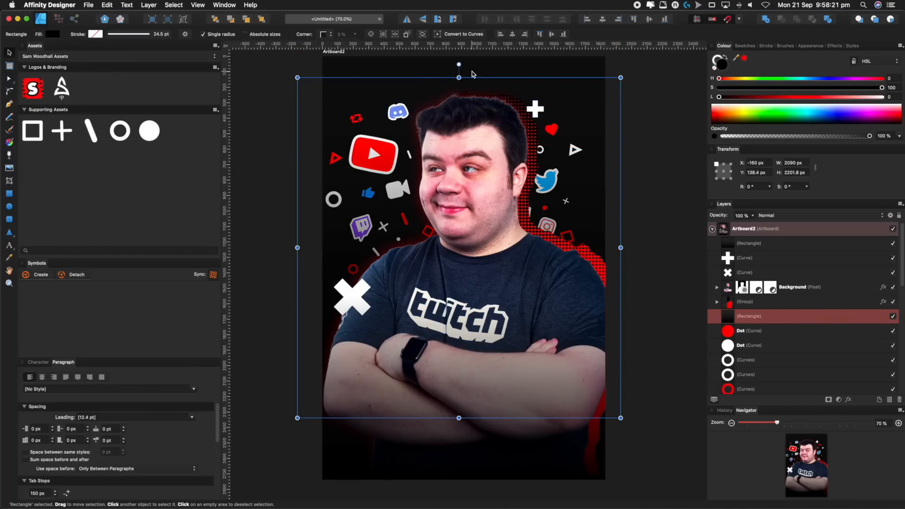
{"action": "left_click_drag", "start_coordinate": [459, 77], "coordinate": [458, 38]}
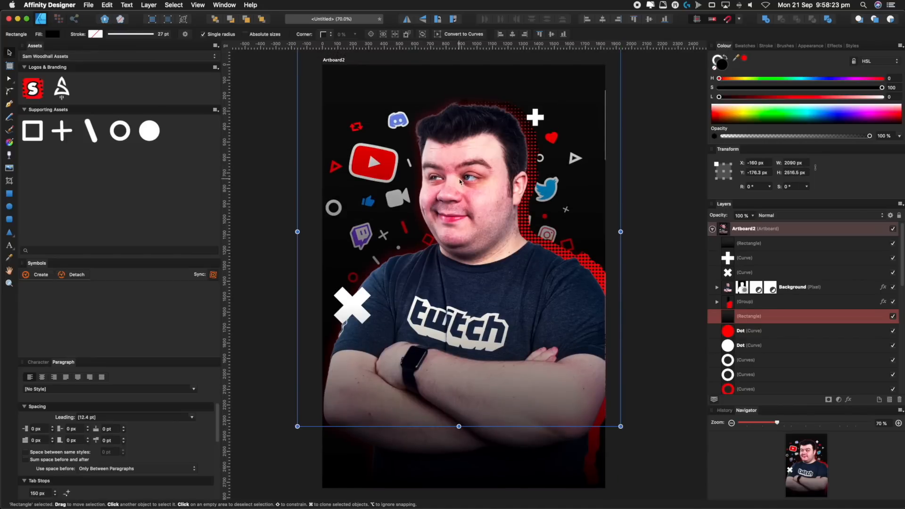
Shorten the copied rectangle's transparency gradient by raising its solid end to the crossed arms, darkening the icons behind the person.
{"action": "key", "text": "y"}
{"action": "left_click_drag", "start_coordinate": [450, 417], "coordinate": [452, 349]}
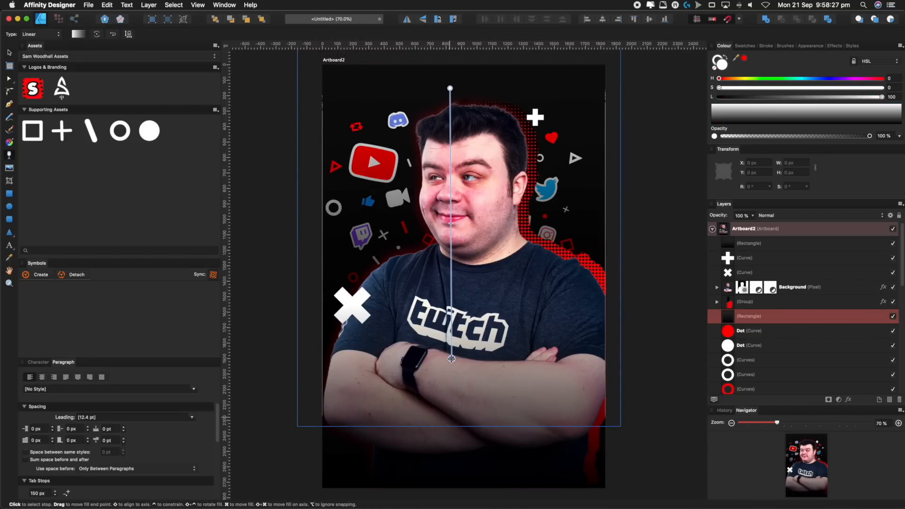
{"action": "key", "text": "v"}
{"action": "scroll", "coordinate": [491, 272], "scroll_direction": "down", "scroll_amount": 2}
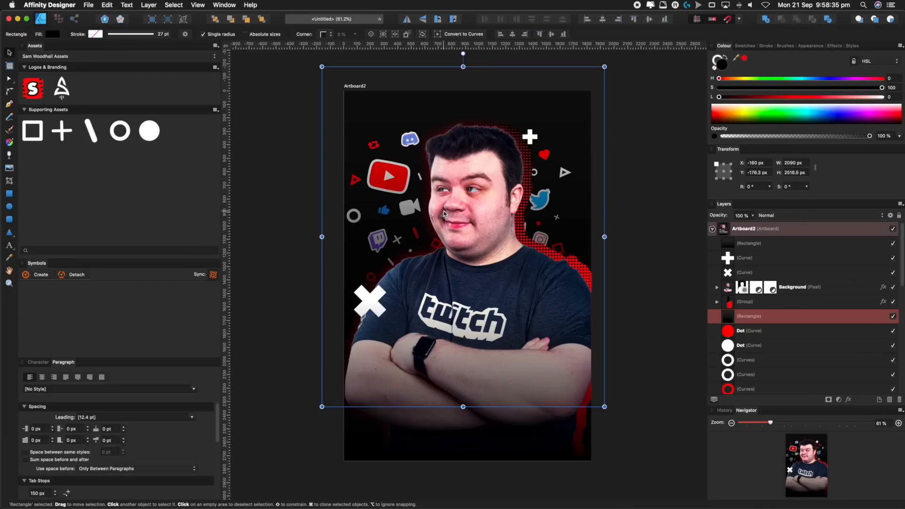
{"action": "left_click", "coordinate": [317, 279]}
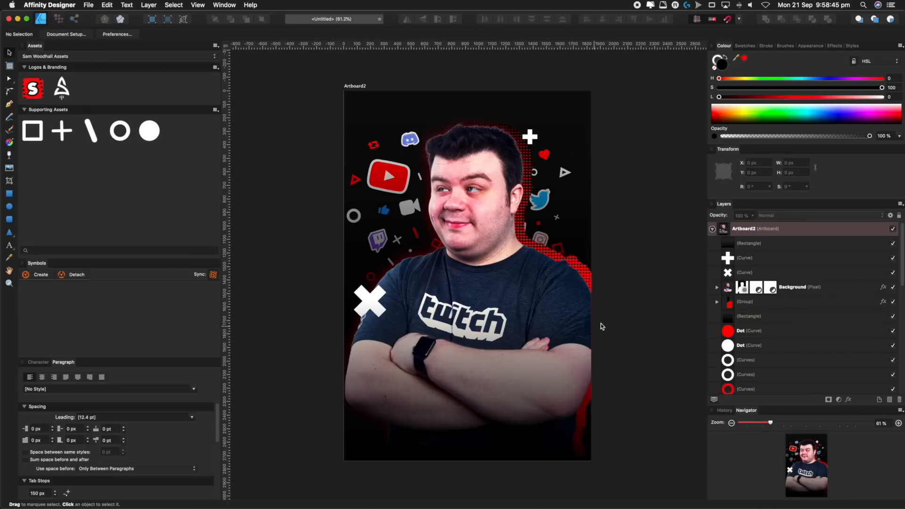
Add a Curves adjustment above the poster layers and shape a slight S-curve with raised highlights, an anchored midpoint and slightly lowered shadows.
{"action": "left_click", "coordinate": [838, 399]}
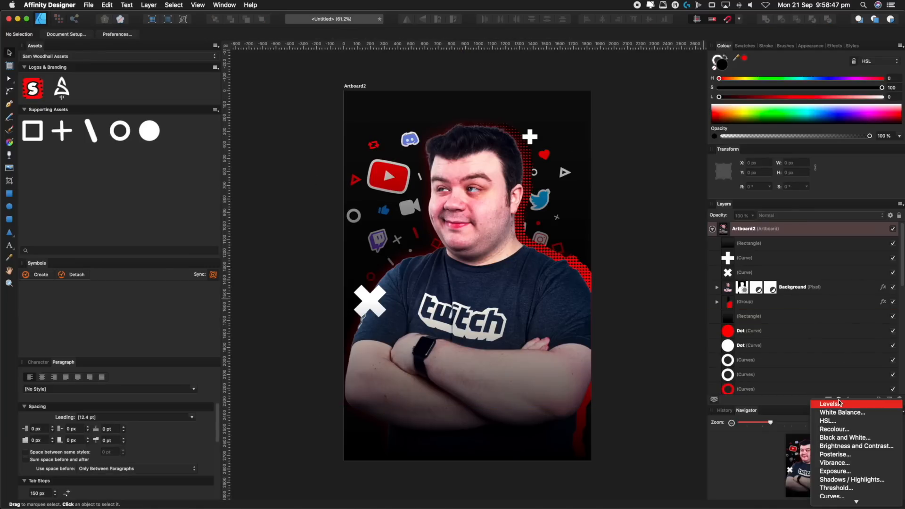
{"action": "left_click", "coordinate": [833, 416]}
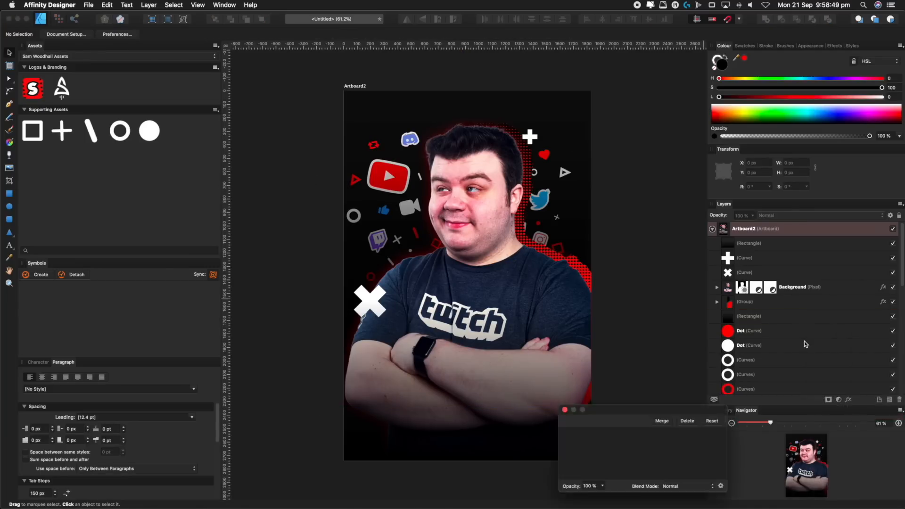
{"action": "left_click", "coordinate": [673, 334]}
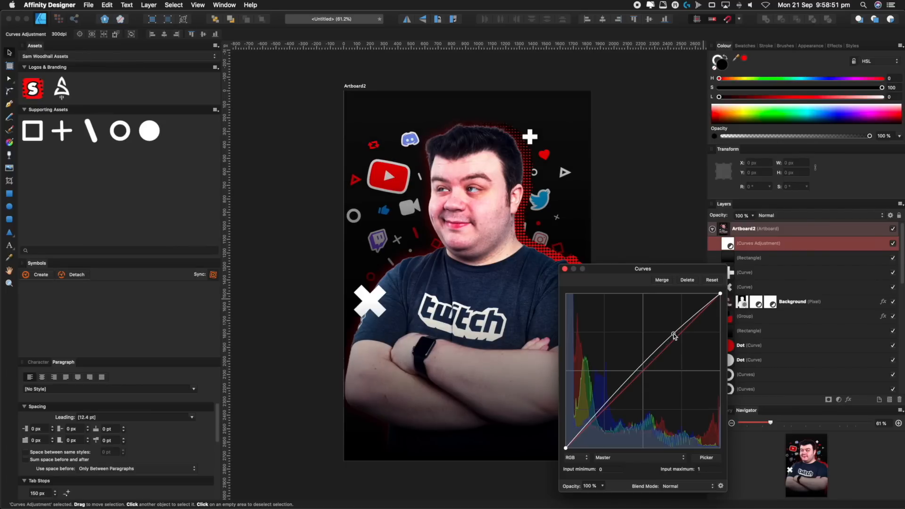
{"action": "left_click", "coordinate": [640, 373]}
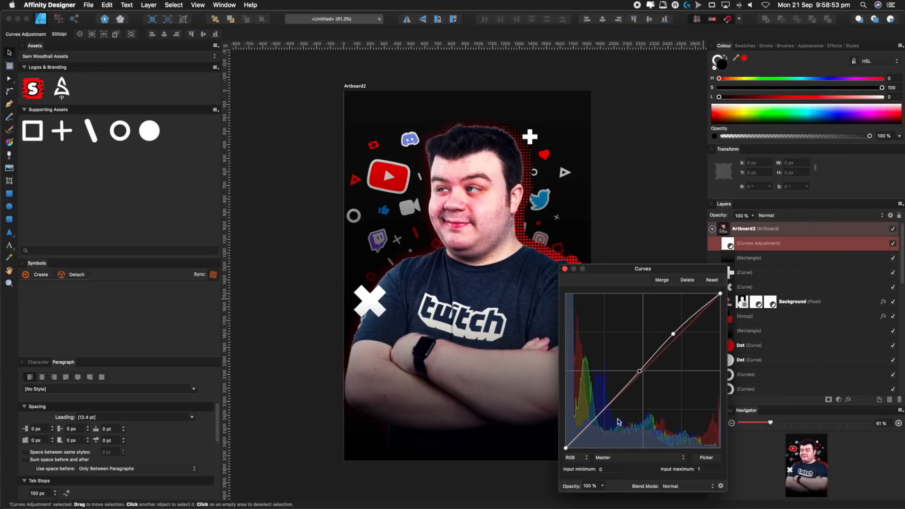
{"action": "left_click_drag", "start_coordinate": [585, 430], "coordinate": [581, 434]}
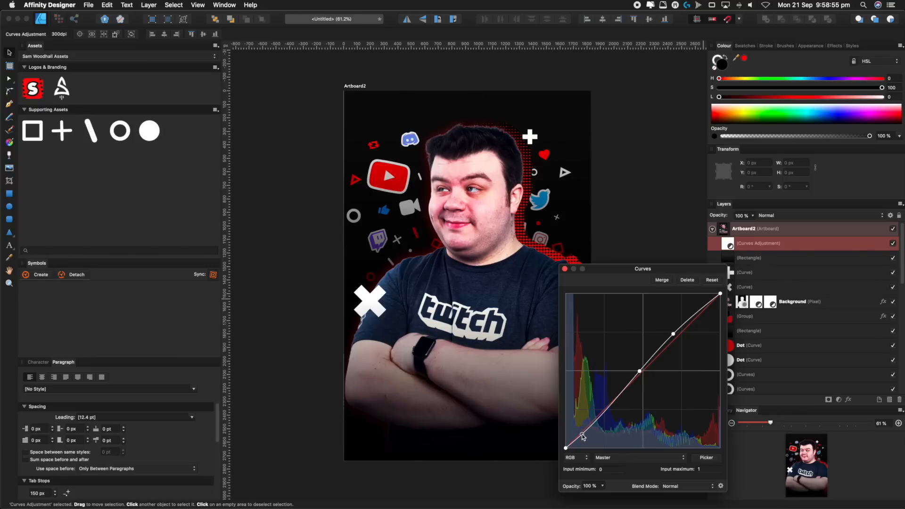
{"action": "left_click_drag", "start_coordinate": [641, 372], "coordinate": [642, 372]}
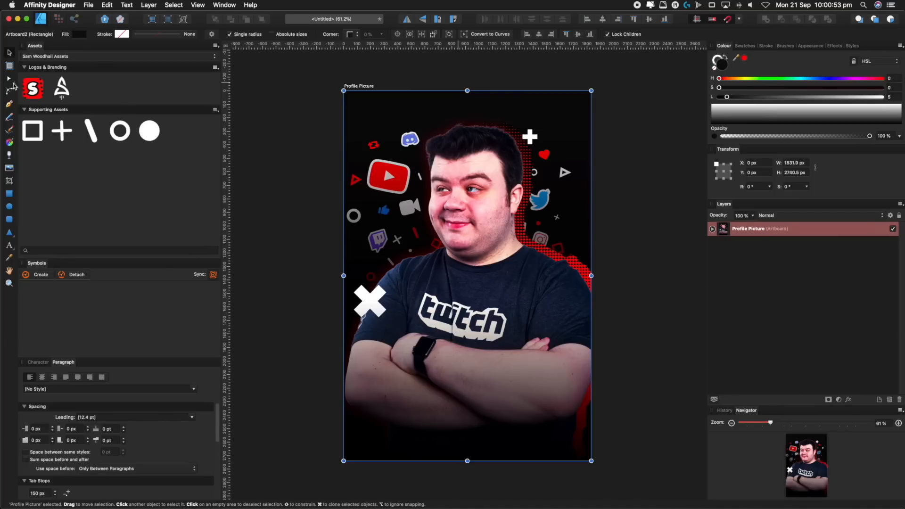
Insert a new document-sized artboard beside the Profile Picture artboard.
{"action": "left_click", "coordinate": [9, 66]}
{"action": "left_click", "coordinate": [64, 34]}
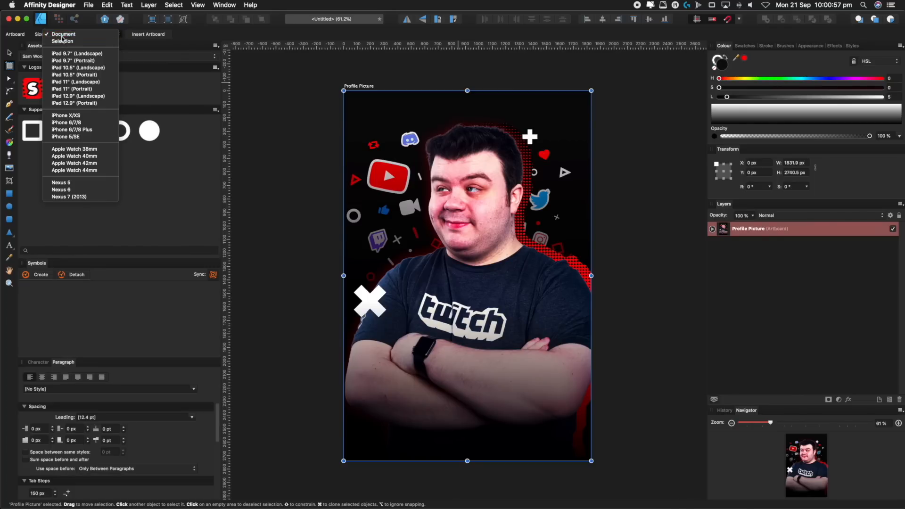
{"action": "left_click", "coordinate": [62, 34]}
{"action": "left_click", "coordinate": [148, 34]}
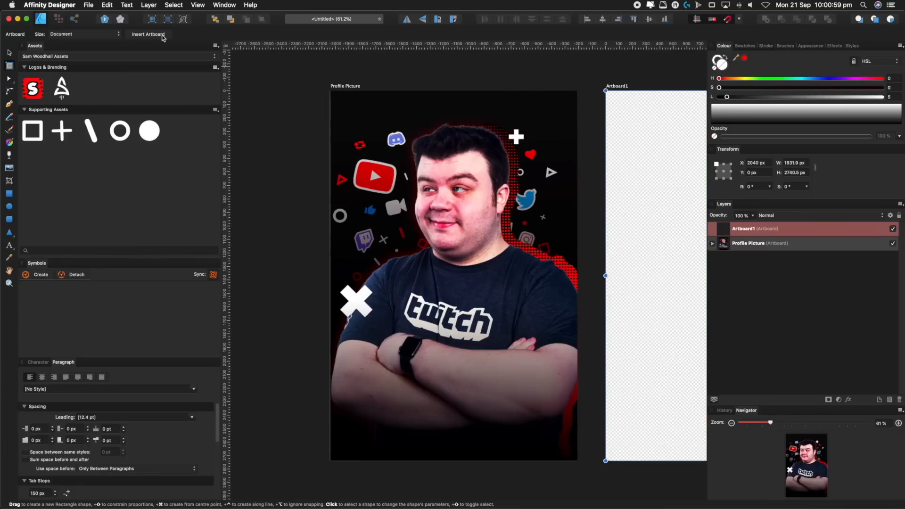
{"action": "scroll", "coordinate": [359, 179], "scroll_direction": "right", "scroll_amount": 8}
{"action": "scroll", "coordinate": [361, 182], "scroll_direction": "right", "scroll_amount": 3}
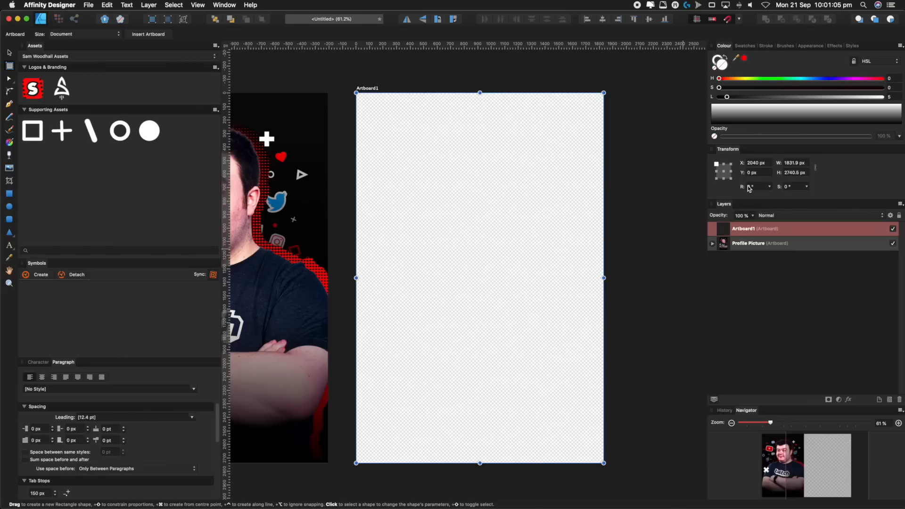
Resize the new artboard to 1920 px wide and 1080 px high.
{"action": "left_click", "coordinate": [789, 165]}
{"action": "type", "text": "1920"}
{"action": "key", "text": "Tab"}
{"action": "type", "text": "1080"}
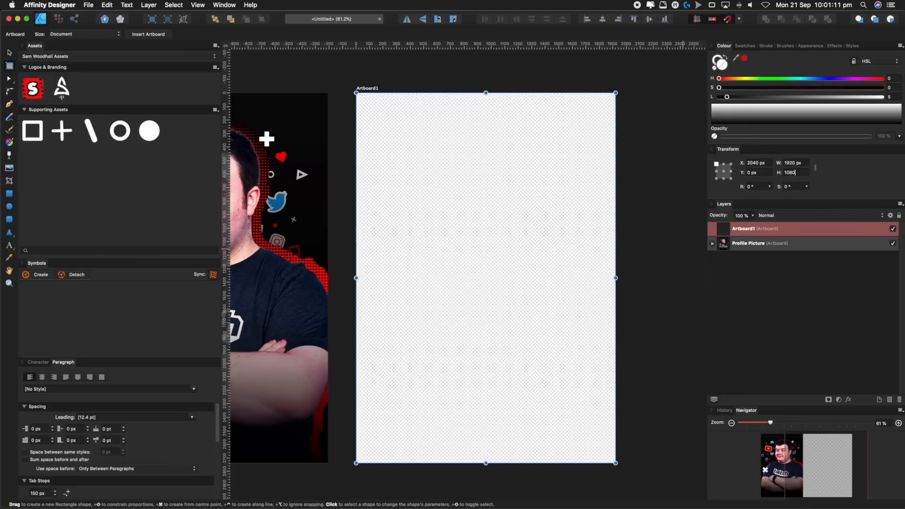
{"action": "key", "text": "Return"}
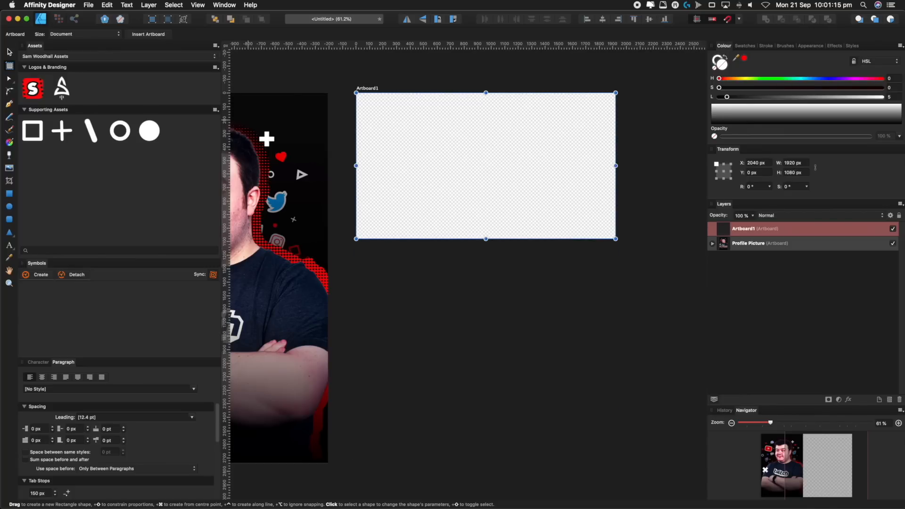
Rename the new artboard as Offline Screen.
{"action": "left_click", "coordinate": [10, 52]}
{"action": "left_click_drag", "start_coordinate": [399, 143], "coordinate": [384, 145]}
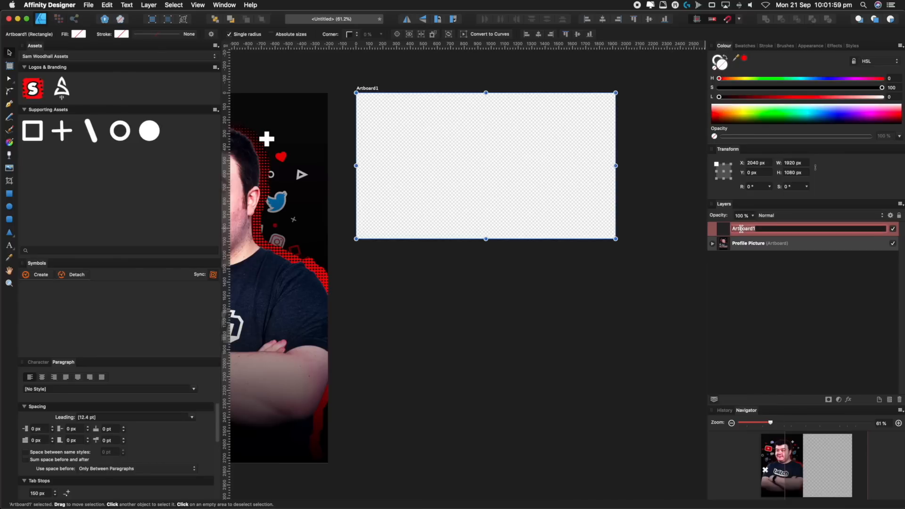
{"action": "type", "text": "Offl"}
{"action": "type", "text": "ine Screen"}
{"action": "key", "text": "Return"}
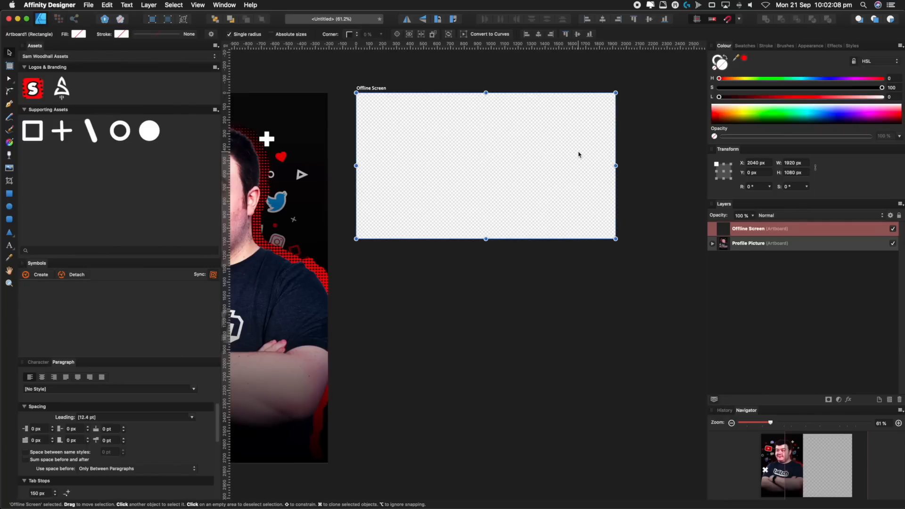
Fill the Offline Screen artboard with a near-black colour at 5 lightness.
{"action": "left_click", "coordinate": [719, 97]}
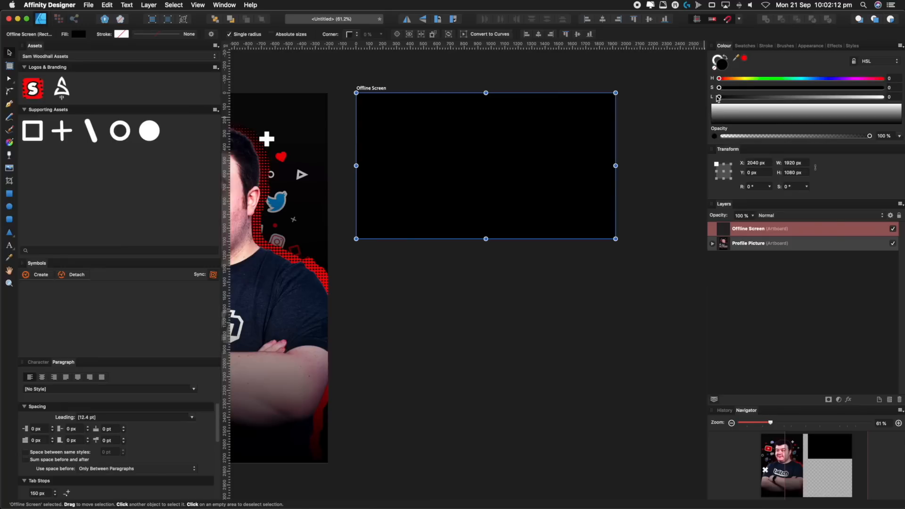
{"action": "left_click_drag", "start_coordinate": [720, 99], "coordinate": [728, 97]}
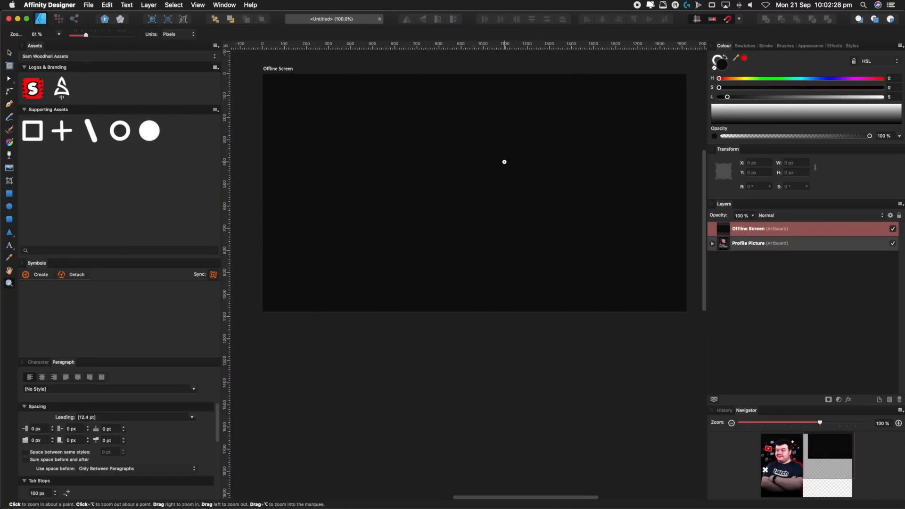
{"action": "key", "text": "v"}
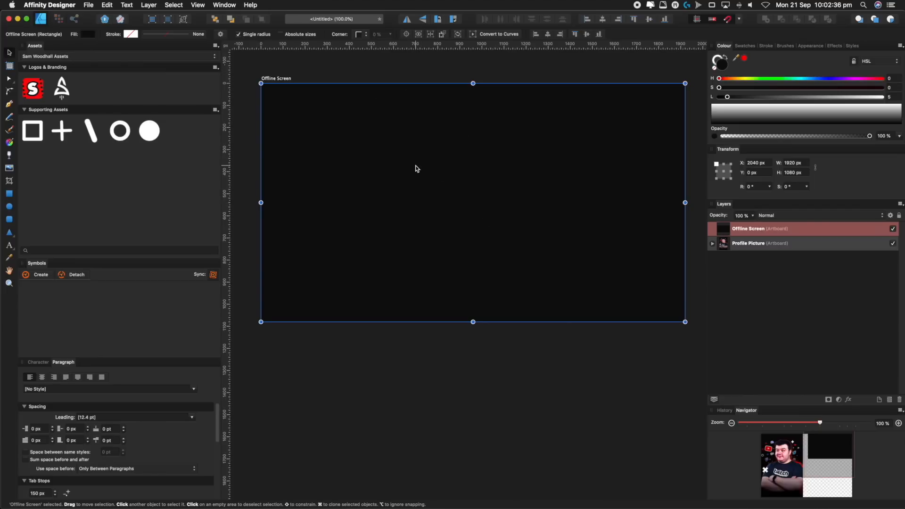
Add the art text CURRENTLY OFFLINE, about 86 px tall, across the middle of the Offline Screen artboard.
{"action": "left_click", "coordinate": [9, 246]}
{"action": "left_click_drag", "start_coordinate": [344, 176], "coordinate": [348, 194]}
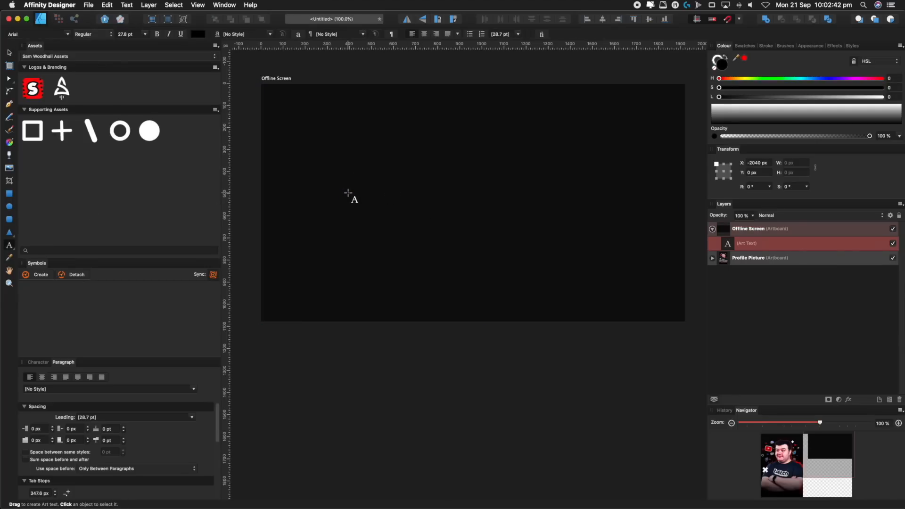
{"action": "type", "text": "CURRENTLY OFFLINE"}
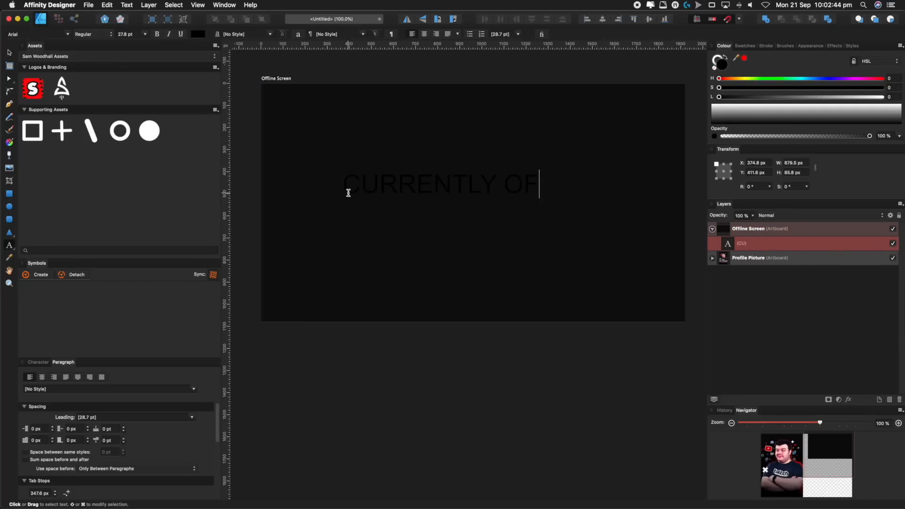
Colour the CURRENTLY OFFLINE text white and centre it horizontally and vertically on the artboard.
{"action": "key", "text": "super+a"}
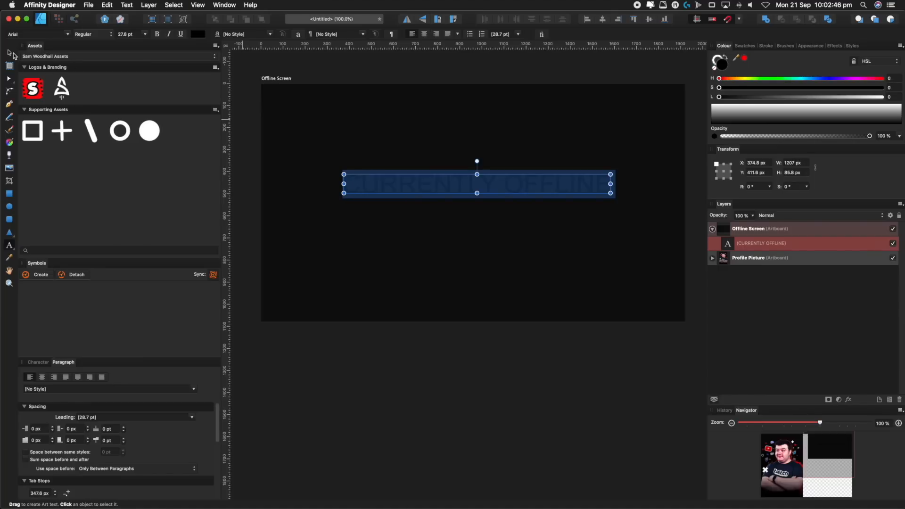
{"action": "left_click", "coordinate": [10, 53]}
{"action": "left_click_drag", "start_coordinate": [719, 97], "coordinate": [885, 97]}
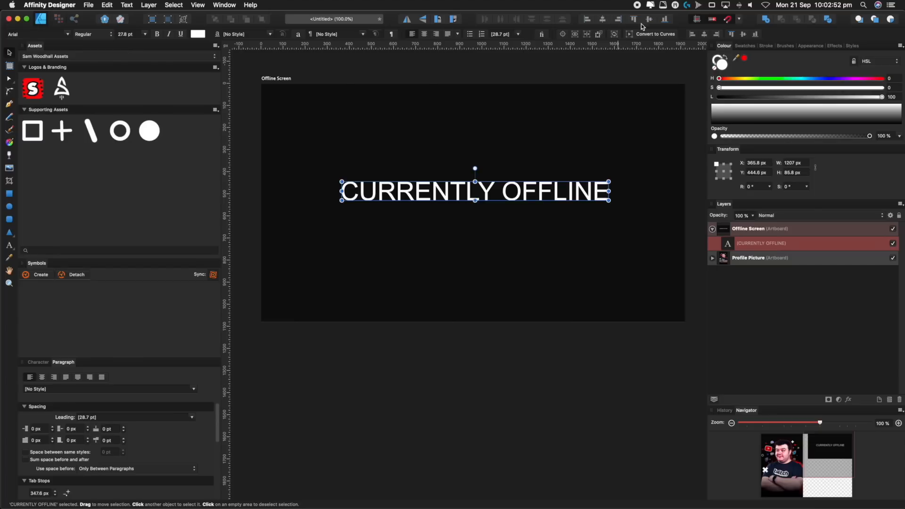
{"action": "left_click", "coordinate": [603, 19]}
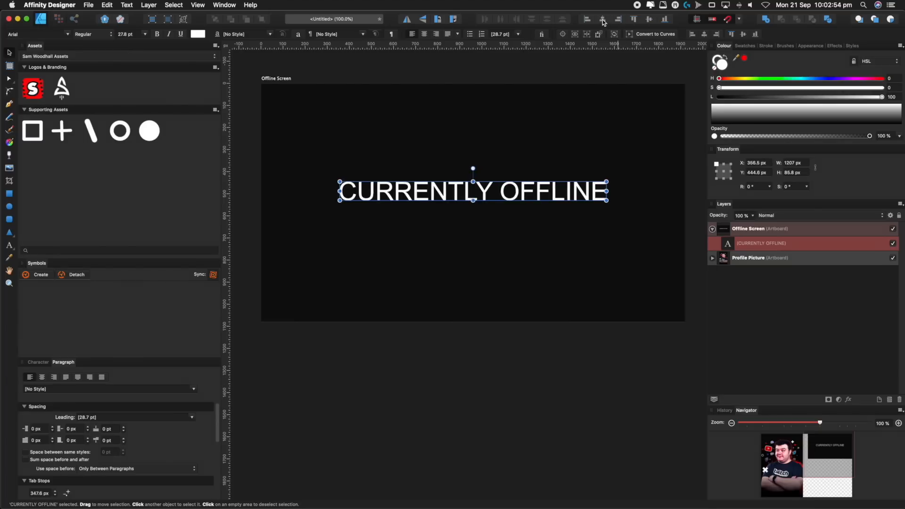
{"action": "left_click", "coordinate": [648, 20]}
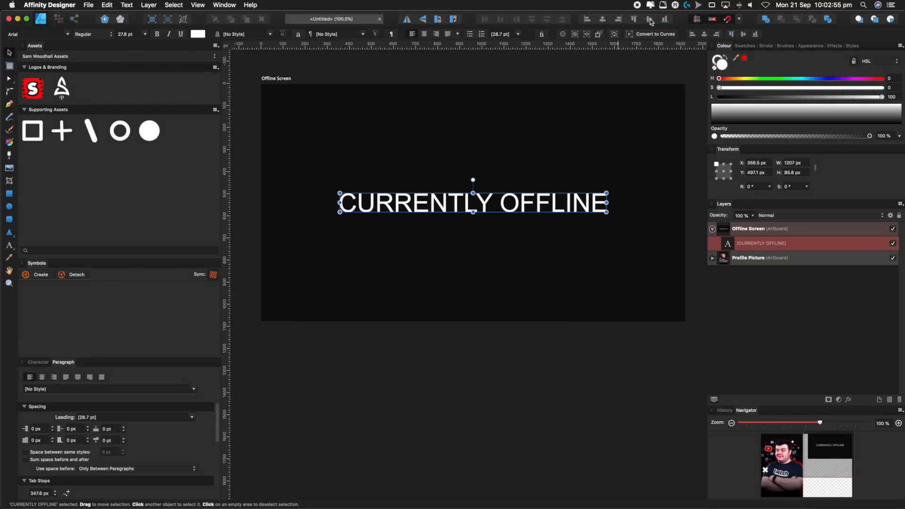
Set the CURRENTLY OFFLINE text to SF Pro Display in the Black weight and re-centre it on the artboard.
{"action": "left_click", "coordinate": [45, 33]}
{"action": "type", "text": "s"}
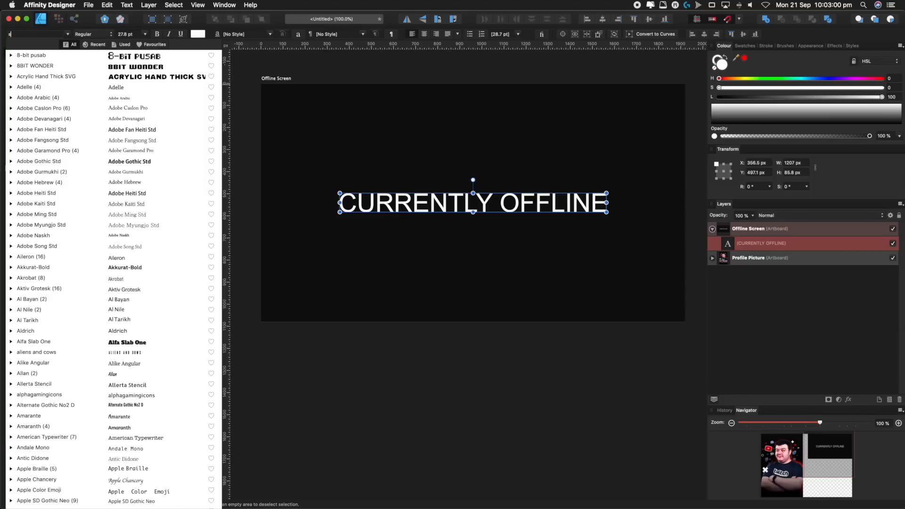
{"action": "type", "text": "f pro dis"}
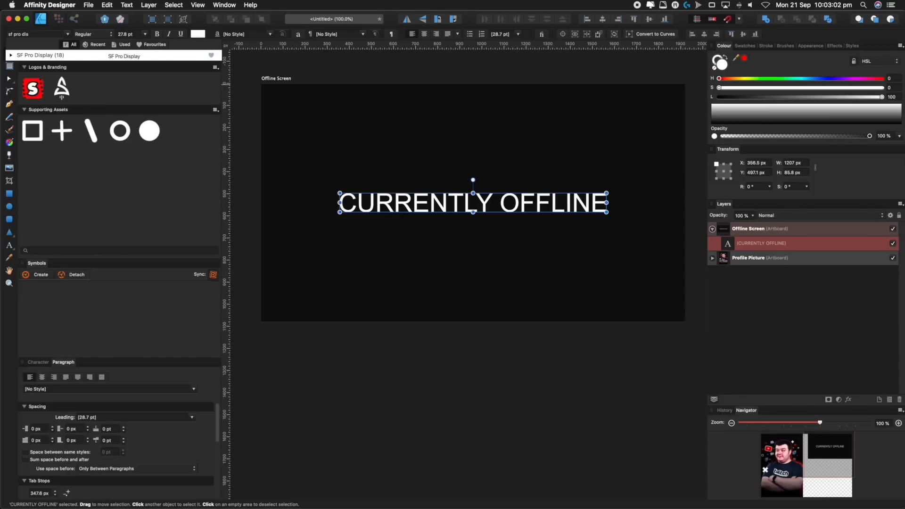
{"action": "left_click", "coordinate": [39, 56]}
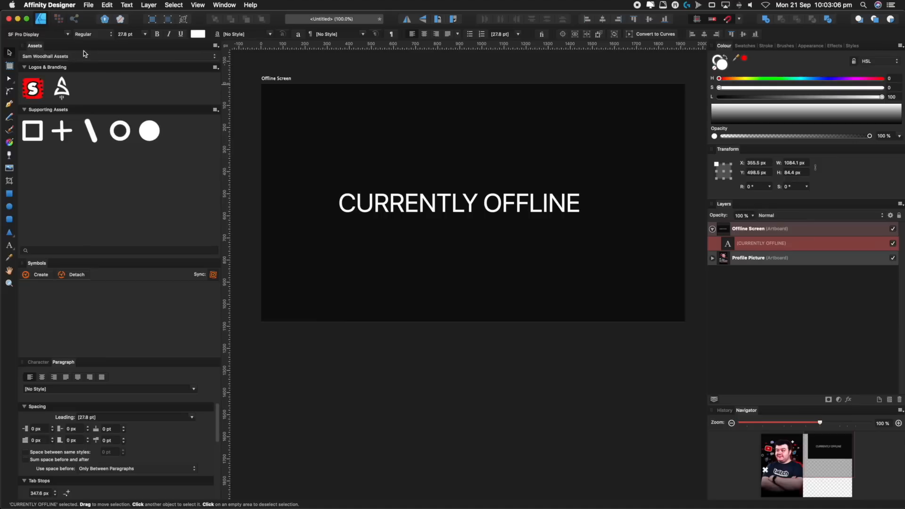
{"action": "left_click", "coordinate": [92, 34]}
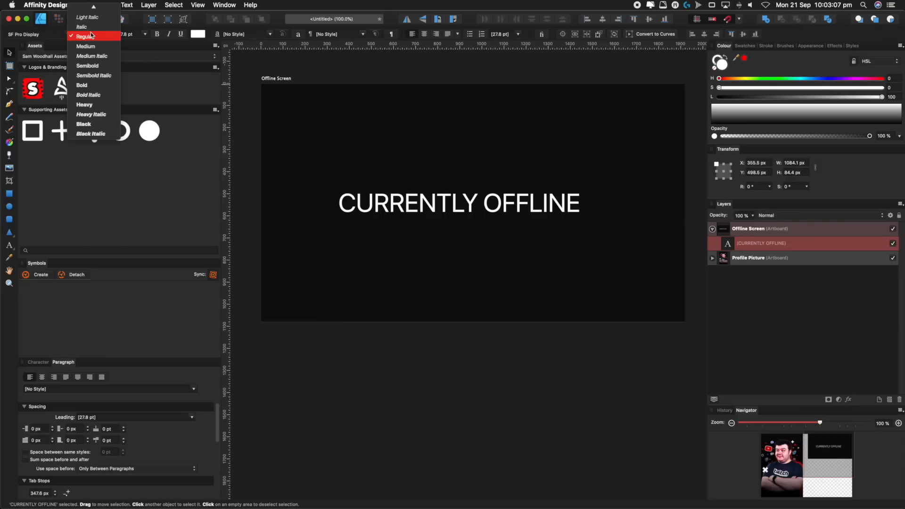
{"action": "left_click", "coordinate": [91, 124]}
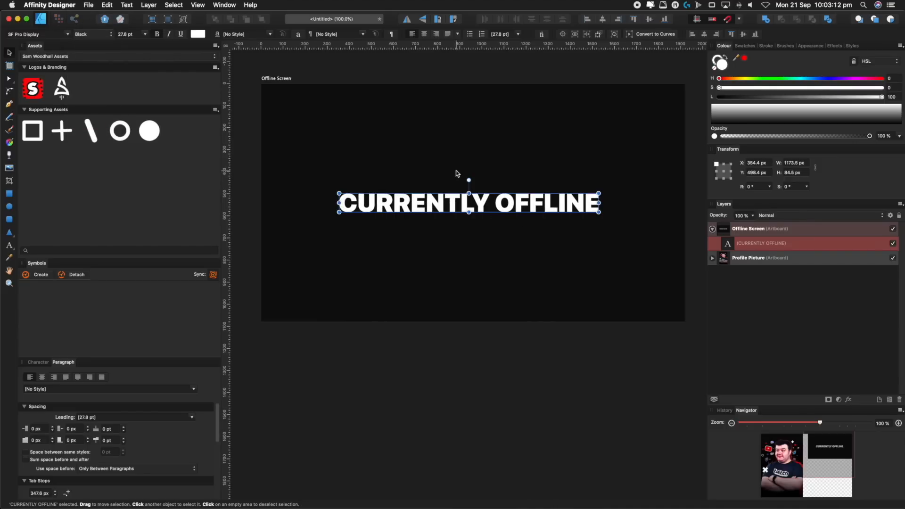
{"action": "left_click", "coordinate": [602, 20]}
{"action": "left_click", "coordinate": [648, 20]}
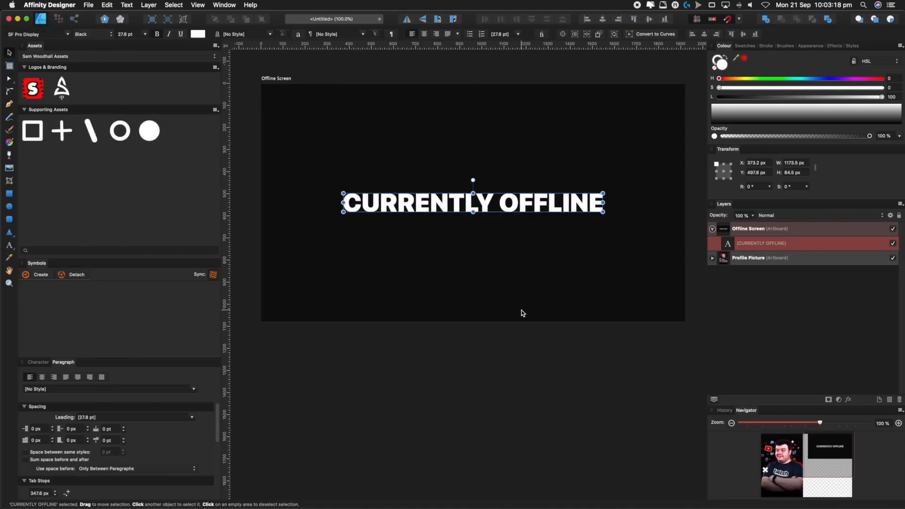
Centre-align the CURRENTLY OFFLINE text and widen its letter tracking to 175 ‰.
{"action": "left_click", "coordinate": [36, 362]}
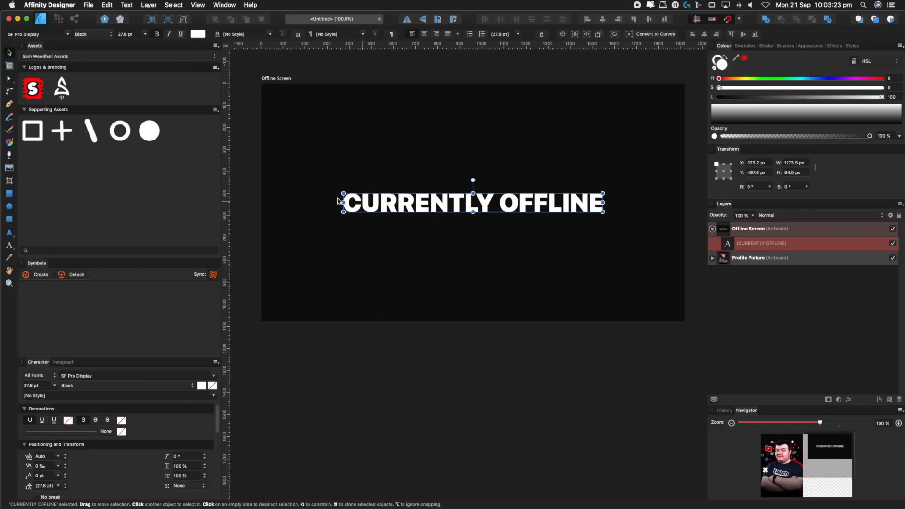
{"action": "left_click_drag", "start_coordinate": [38, 362], "coordinate": [174, 146]}
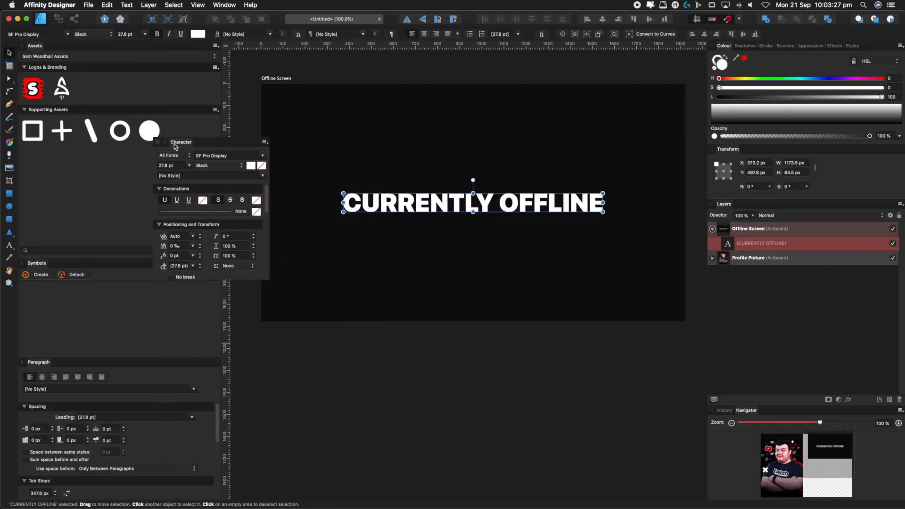
{"action": "left_click_drag", "start_coordinate": [244, 143], "coordinate": [228, 143]}
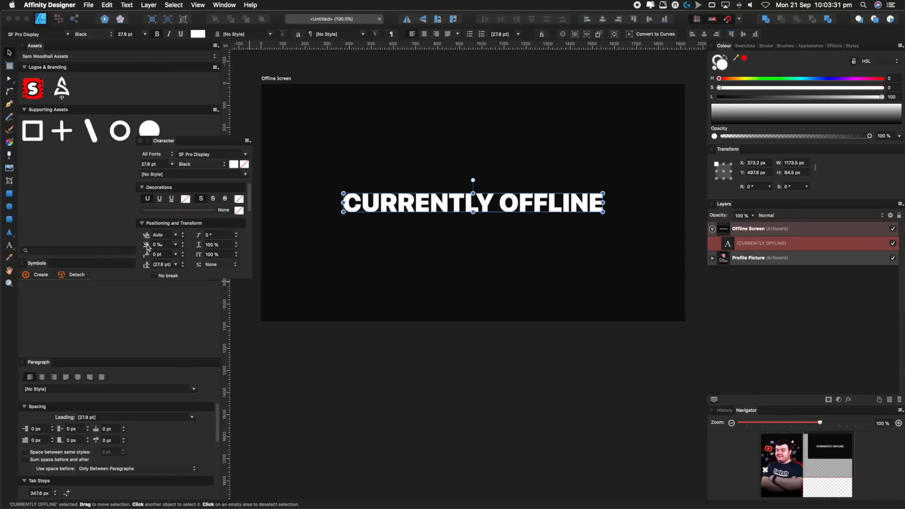
{"action": "left_click_drag", "start_coordinate": [148, 247], "coordinate": [126, 246]}
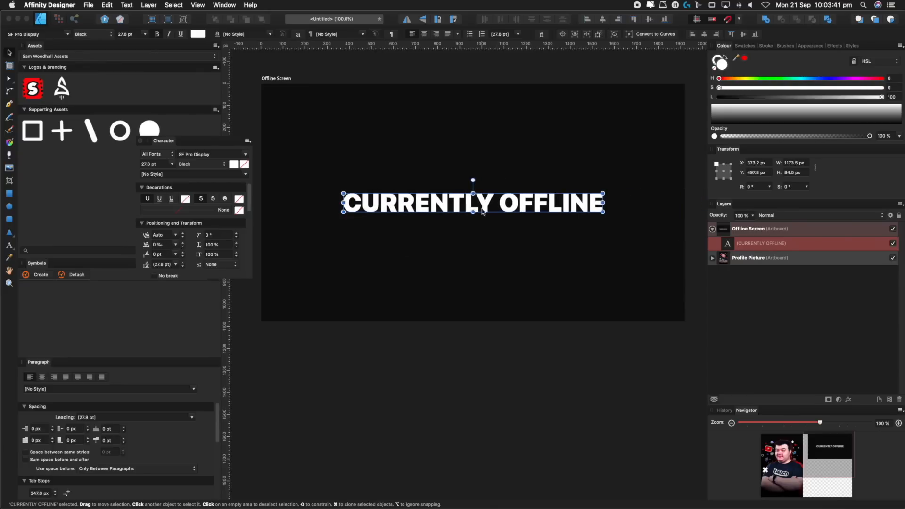
{"action": "left_click", "coordinate": [425, 35]}
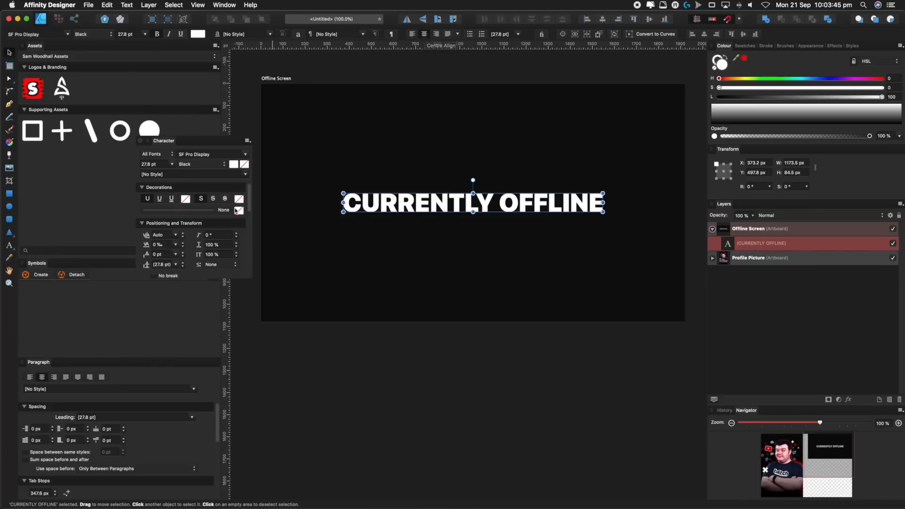
{"action": "left_click_drag", "start_coordinate": [149, 240], "coordinate": [191, 248]}
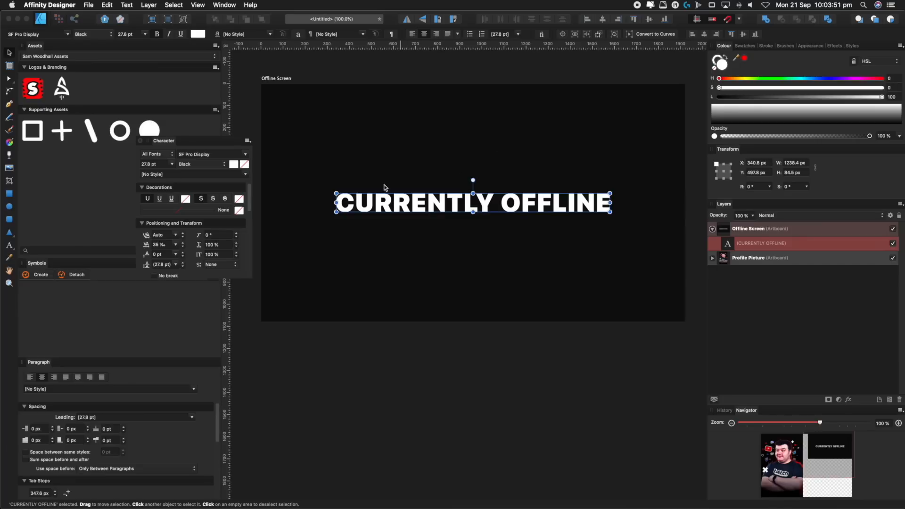
{"action": "left_click_drag", "start_coordinate": [147, 249], "coordinate": [256, 250]}
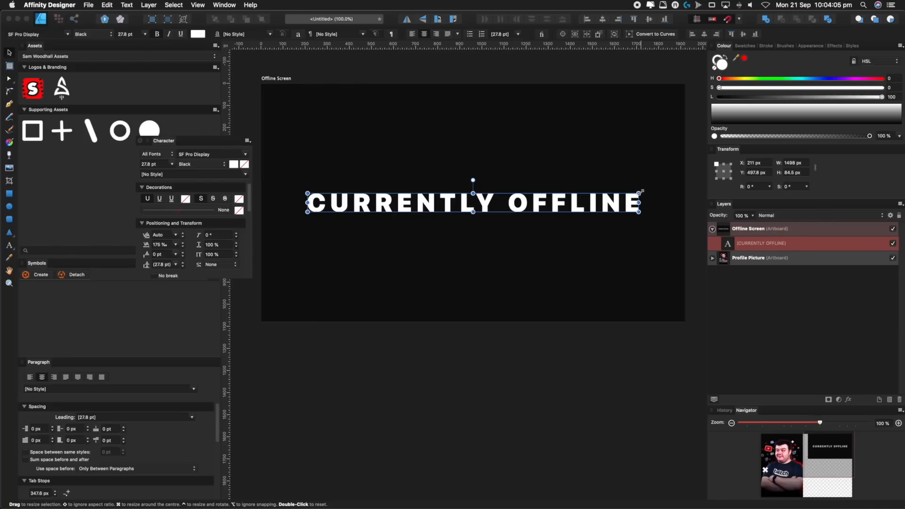
Scale the CURRENTLY OFFLINE text down proportionally to about 1006 px wide, keeping it horizontally centred on the artboard.
{"action": "left_click_drag", "start_coordinate": [640, 191], "coordinate": [520, 188]}
{"action": "left_click", "coordinate": [535, 209]}
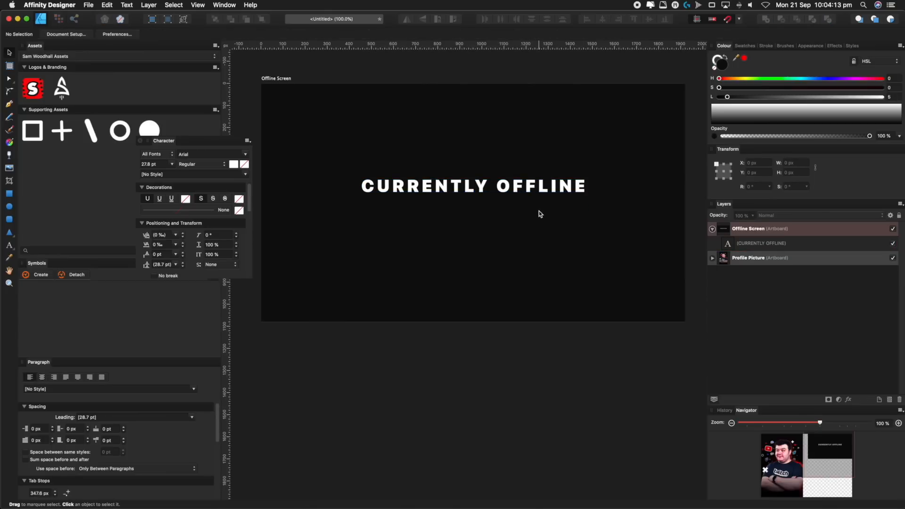
{"action": "scroll", "coordinate": [490, 203], "scroll_direction": "up", "scroll_amount": 4}
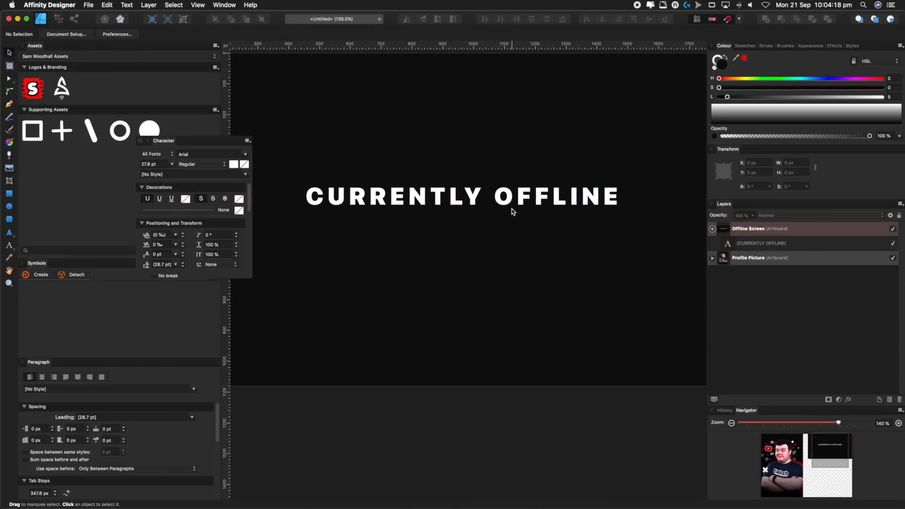
Duplicate the CURRENTLY OFFLINE text and place the copy directly beneath the original.
{"action": "left_click", "coordinate": [514, 198]}
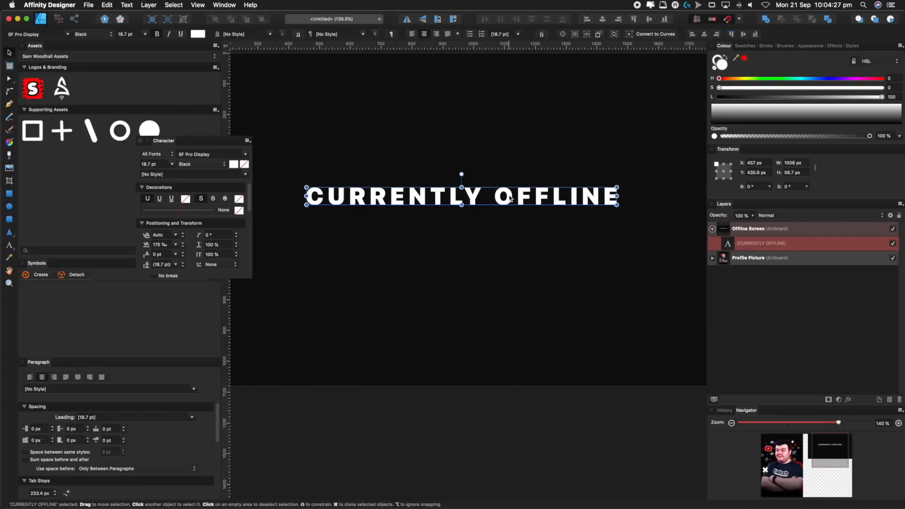
{"action": "key", "text": "super+j"}
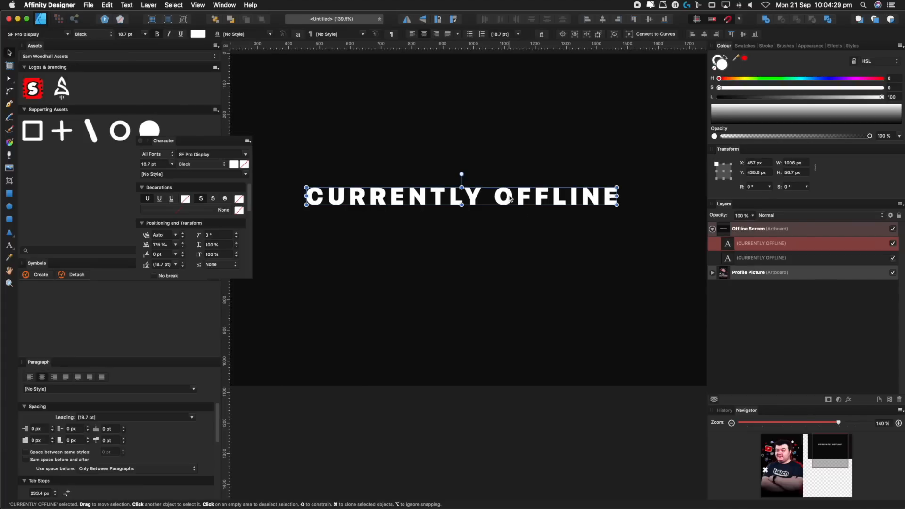
{"action": "left_click_drag", "start_coordinate": [509, 198], "coordinate": [508, 223]}
Replace the lower copy's wording with TUES & THURS | 6PM UK.
{"action": "double_click", "coordinate": [507, 222]}
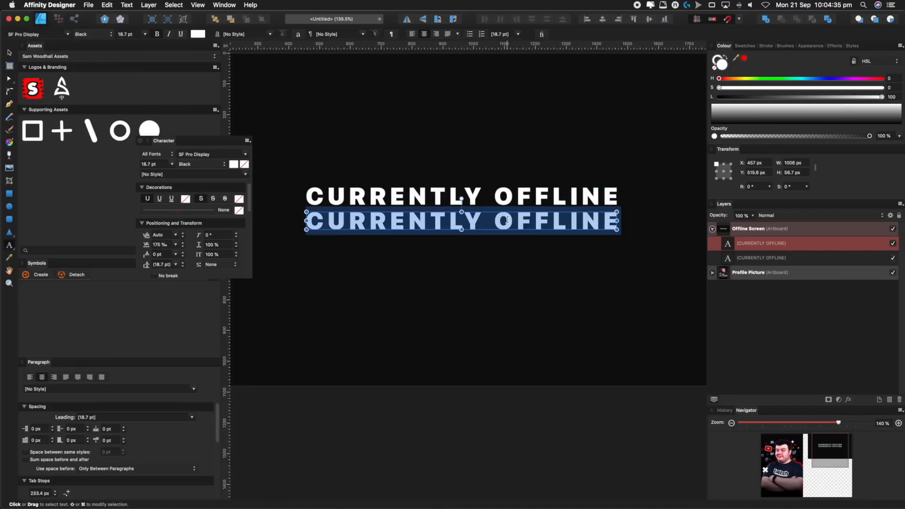
{"action": "type", "text": "tues"}
{"action": "key", "text": "super+a"}
{"action": "type", "text": "TUES & THURS"}
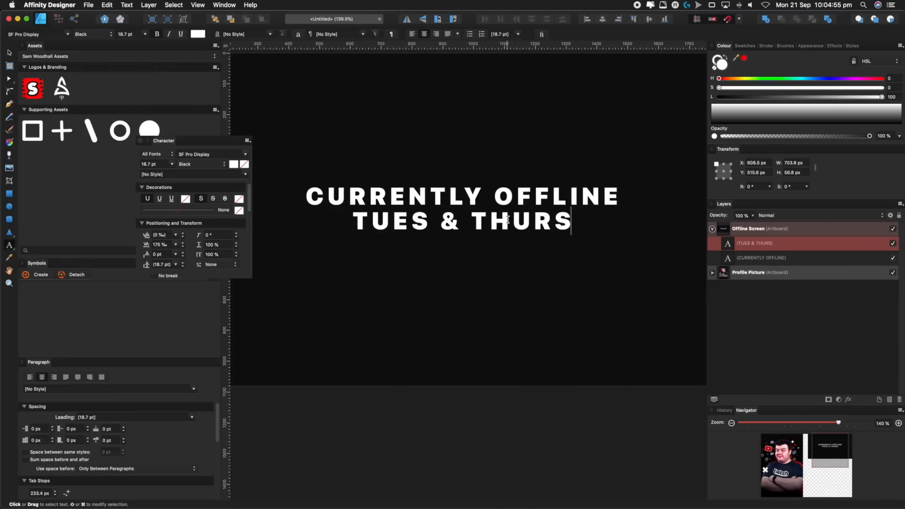
{"action": "type", "text": " | 6PM"}
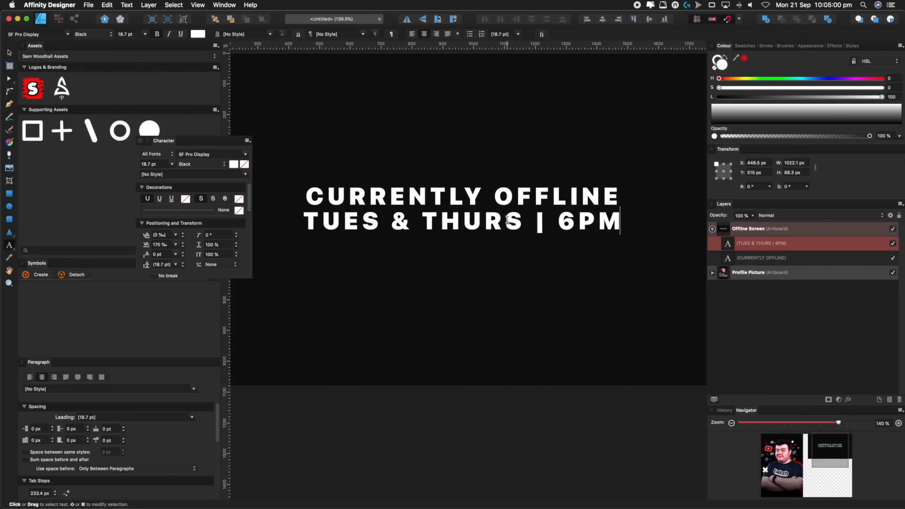
{"action": "type", "text": " UK"}
{"action": "key", "text": "Escape"}
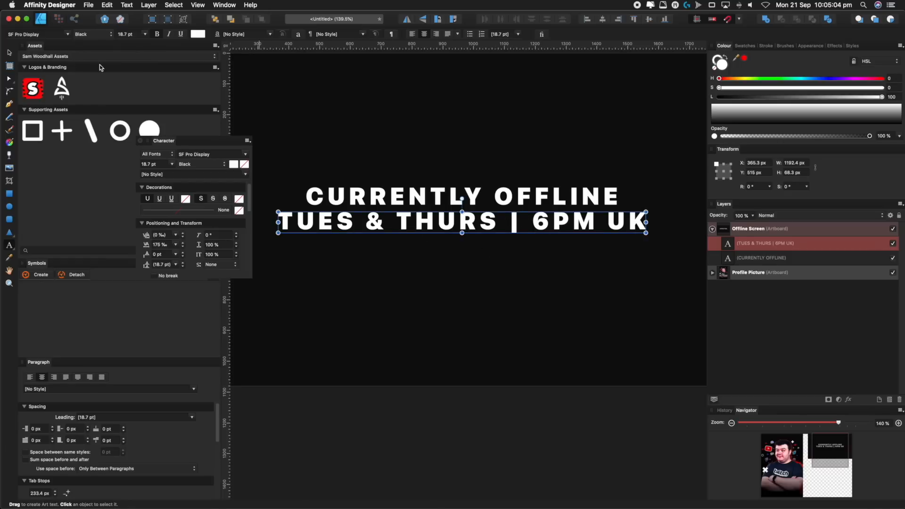
Scale the TUES & THURS | 6PM UK line down about its centre to about 626 px wide.
{"action": "left_click", "coordinate": [9, 53]}
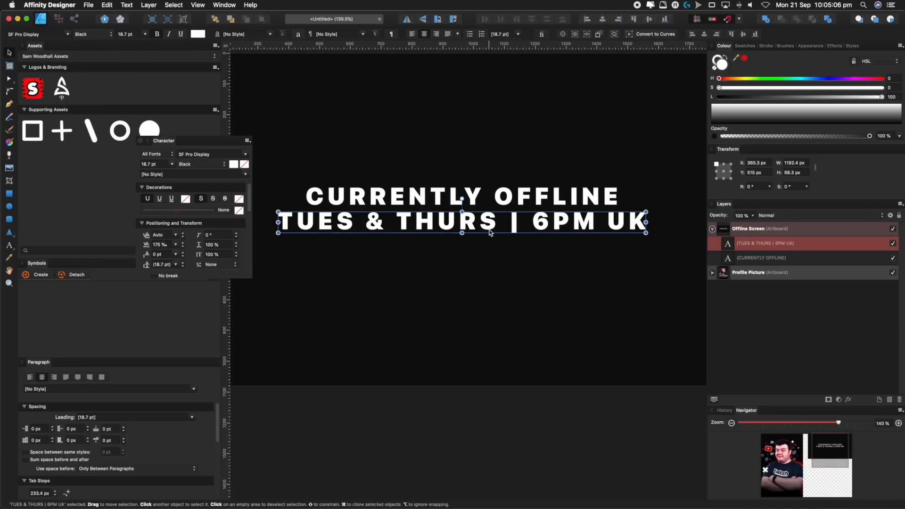
{"action": "left_click_drag", "start_coordinate": [645, 232], "coordinate": [561, 229]}
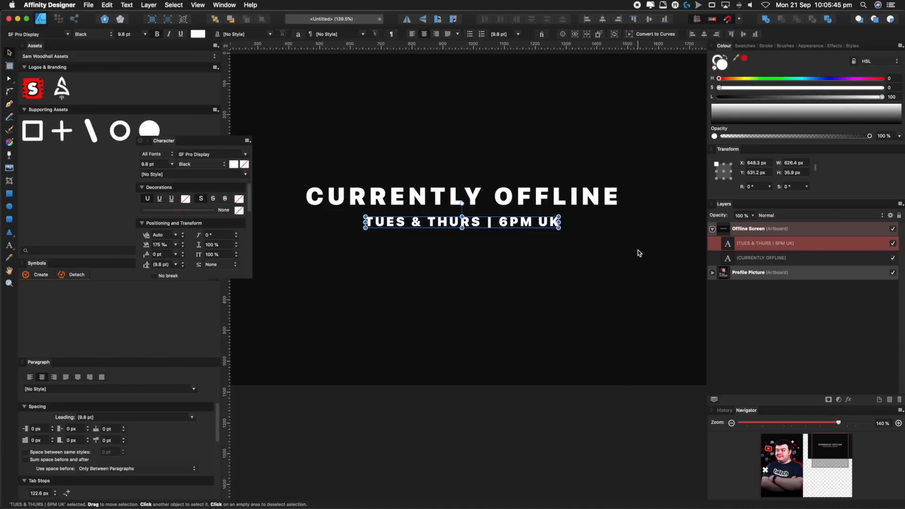
{"action": "key", "text": "z"}
{"action": "left_click", "coordinate": [460, 222]}
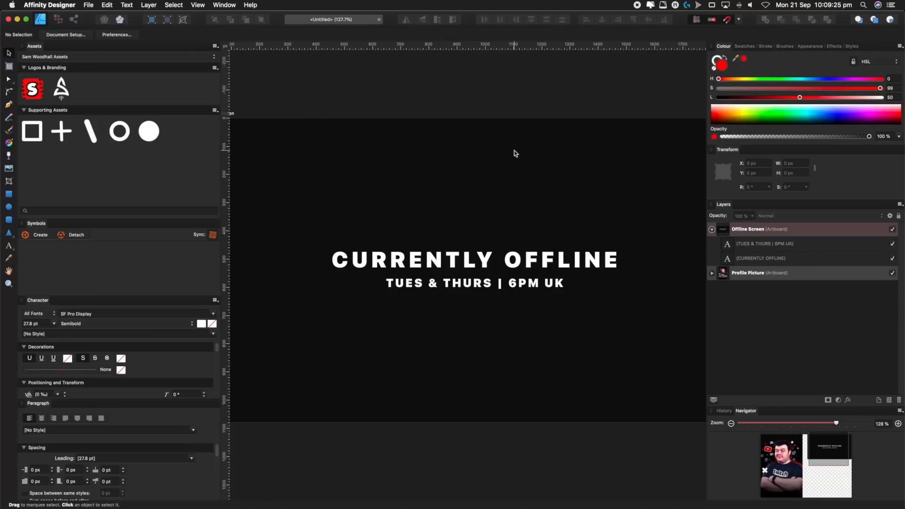
Set the TUES & THURS | 6PM UK line to the Semibold weight and shrink it about its centre to about 485 px wide.
{"action": "left_click", "coordinate": [791, 248]}
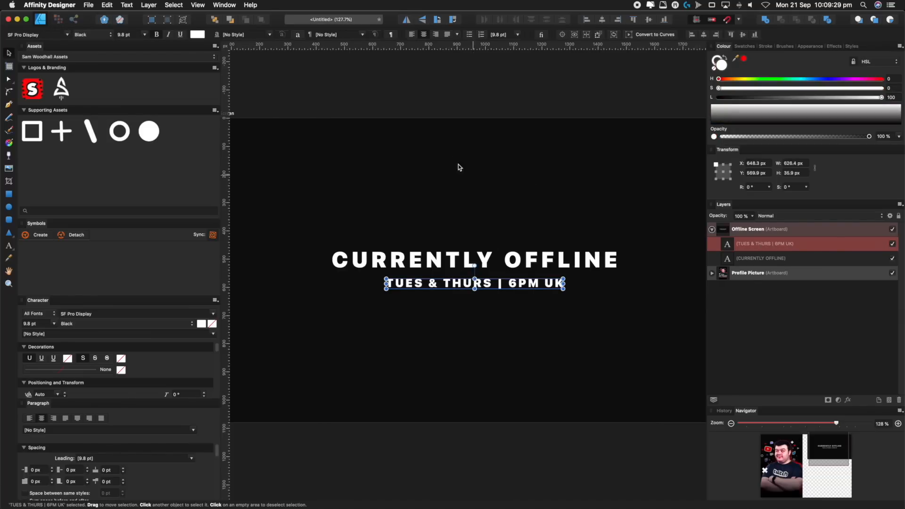
{"action": "left_click", "coordinate": [86, 35]}
{"action": "scroll", "coordinate": [85, 34], "scroll_direction": "up", "scroll_amount": 5}
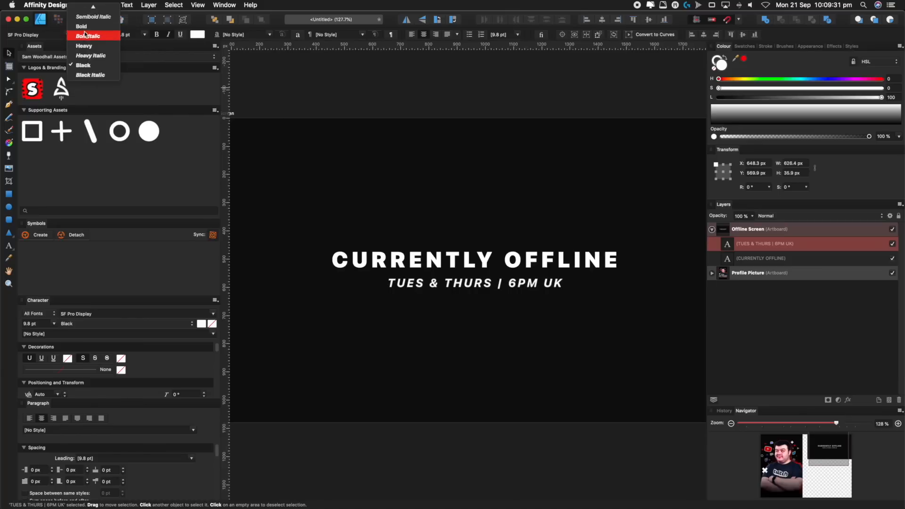
{"action": "left_click", "coordinate": [85, 35]}
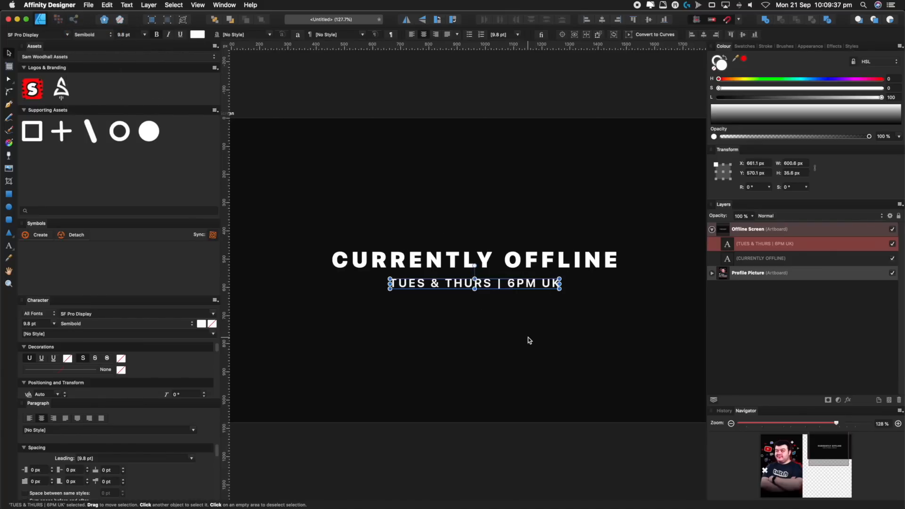
{"action": "mouse_move", "coordinate": [561, 278]}
{"action": "left_mouse_down"}
{"action": "mouse_move", "coordinate": [584, 272]}
{"action": "mouse_move", "coordinate": [546, 280]}
{"action": "left_mouse_up"}
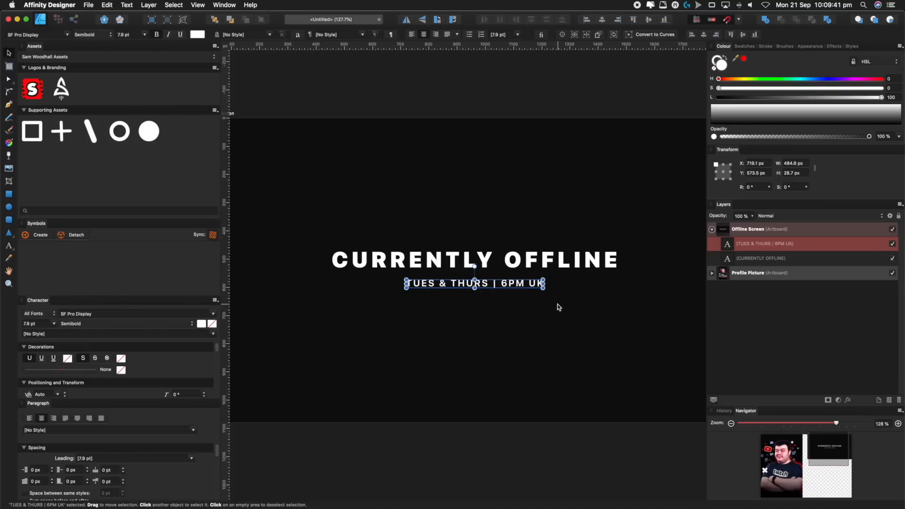
{"action": "left_click_drag", "start_coordinate": [475, 284], "coordinate": [480, 284]}
Draw a red rounded rectangle, about 137 × 24 px, just before the TUES & THURS line and level with it.
{"action": "left_click", "coordinate": [511, 265]}
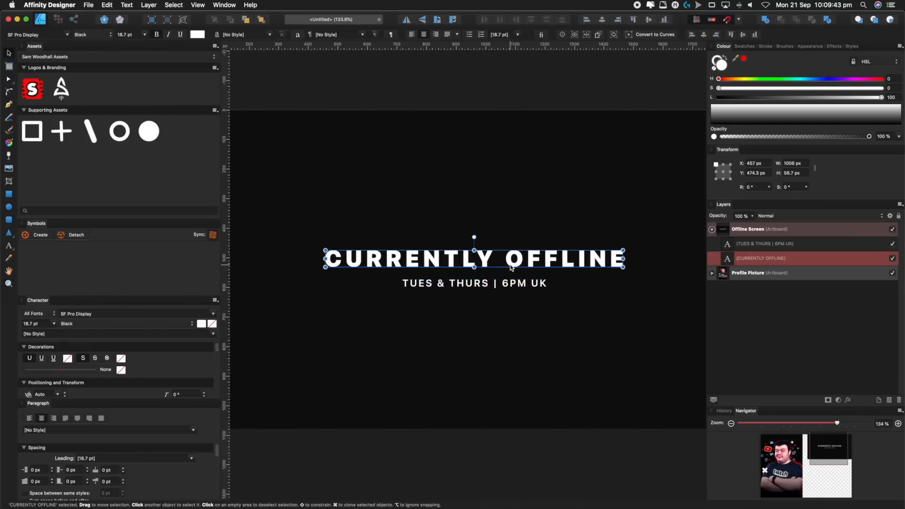
{"action": "left_click_drag", "start_coordinate": [542, 262], "coordinate": [475, 272]}
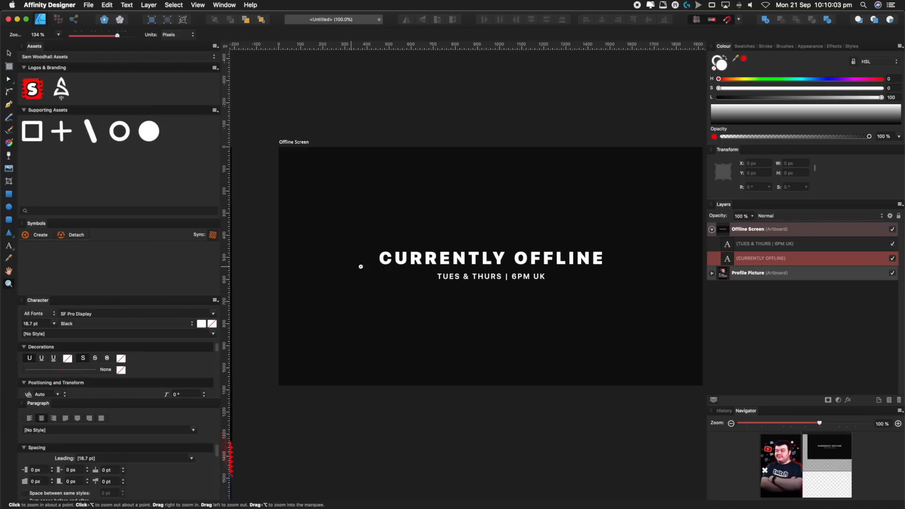
{"action": "left_click_drag", "start_coordinate": [379, 281], "coordinate": [531, 266]}
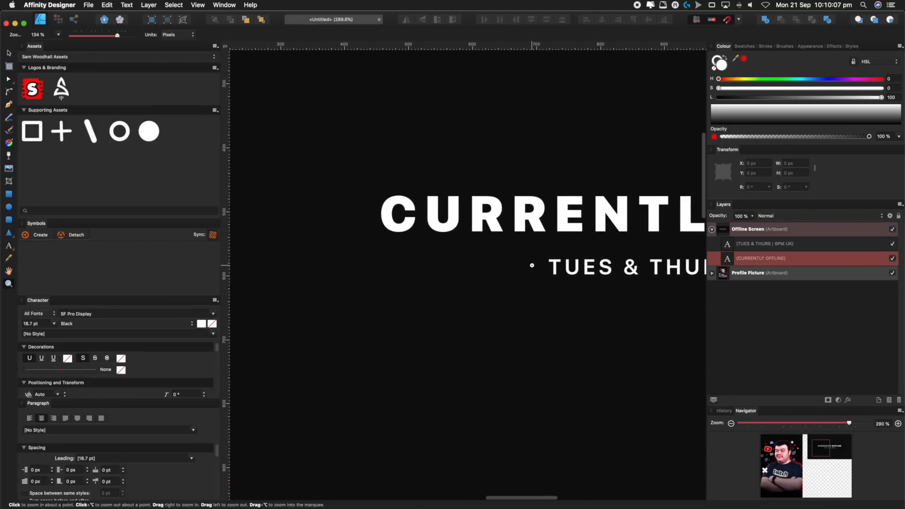
{"action": "key", "text": "v"}
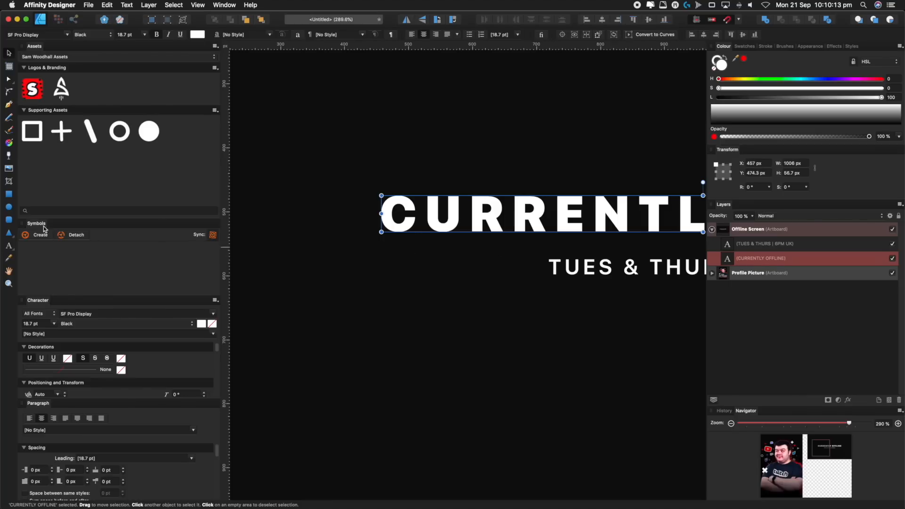
{"action": "left_click", "coordinate": [9, 220]}
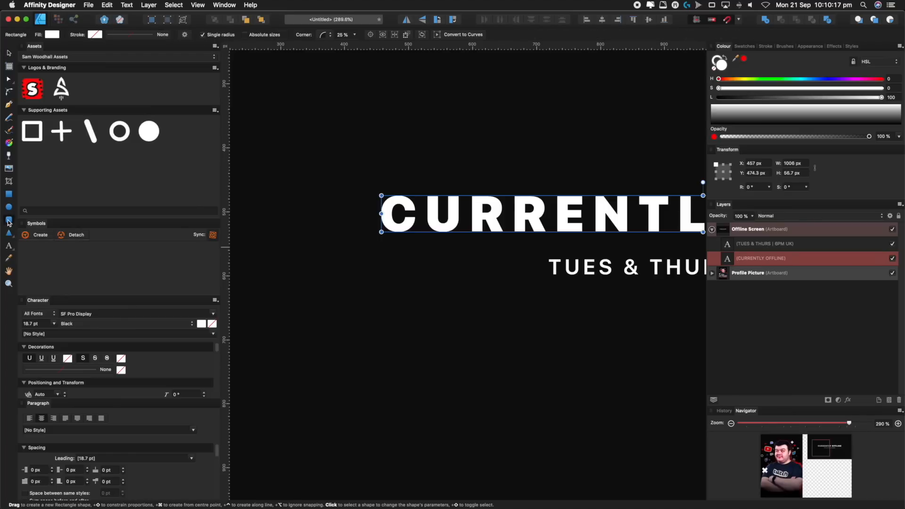
{"action": "left_click_drag", "start_coordinate": [391, 267], "coordinate": [497, 273]}
{"action": "key", "text": "z"}
{"action": "key", "text": "v"}
{"action": "key", "text": "space"}
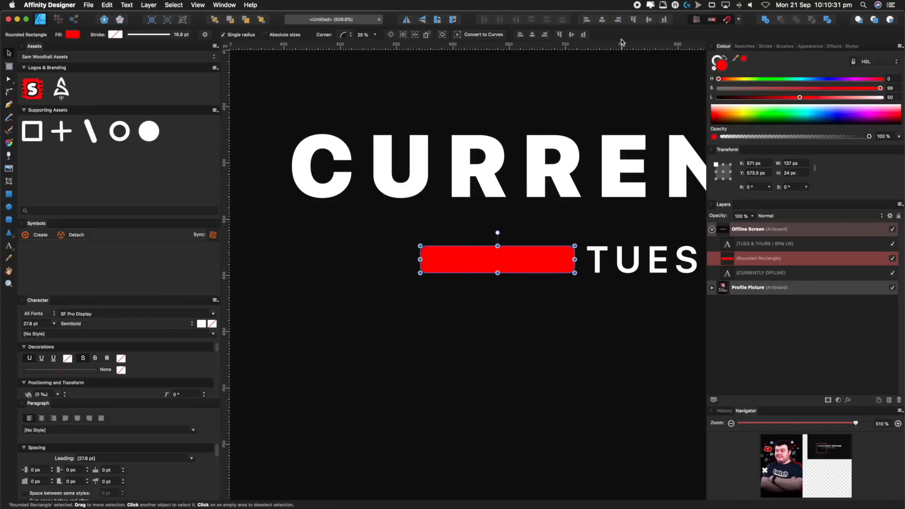
Narrow the red rounded rectangle to 123 px wide, widening the gap before the TUES & THURS line.
{"action": "left_click_drag", "start_coordinate": [619, 45], "coordinate": [639, 265]}
{"action": "left_click_drag", "start_coordinate": [498, 272], "coordinate": [497, 270]}
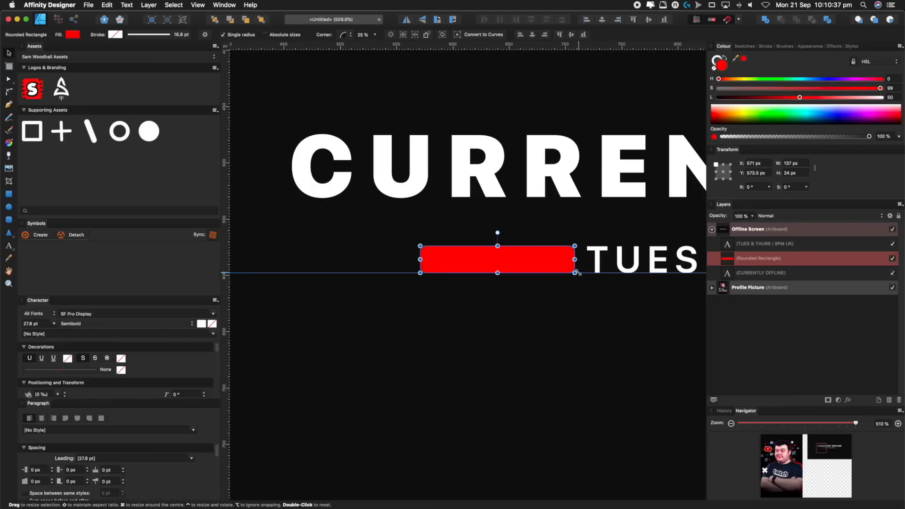
{"action": "left_click_drag", "start_coordinate": [580, 273], "coordinate": [579, 38]}
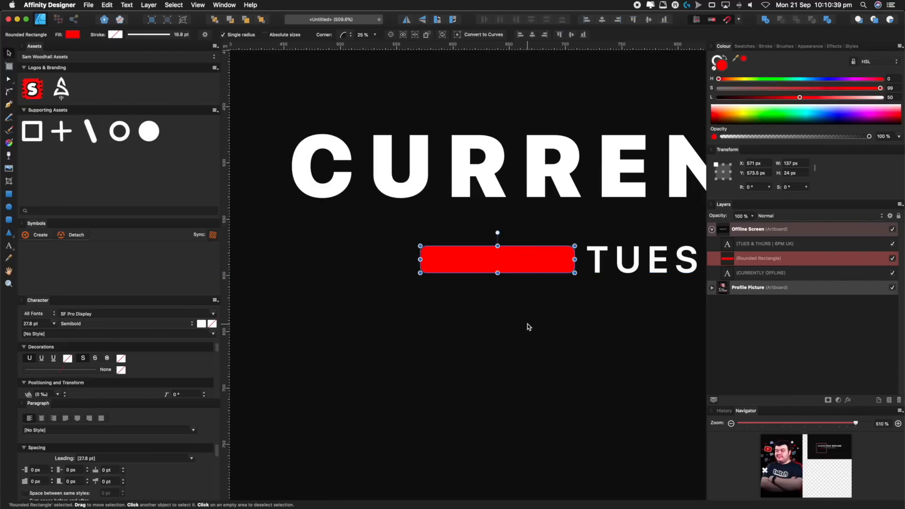
{"action": "left_click_drag", "start_coordinate": [574, 259], "coordinate": [558, 259]}
{"action": "scroll", "coordinate": [609, 269], "scroll_direction": "right", "scroll_amount": 3}
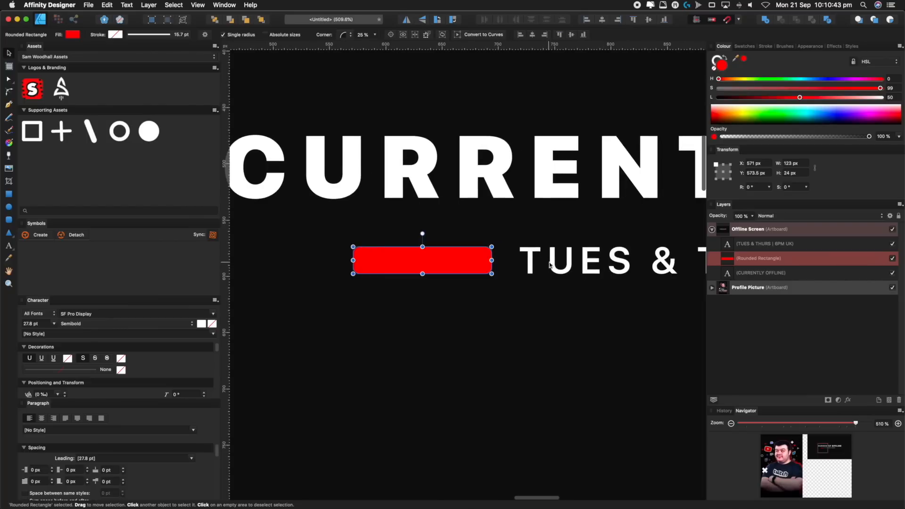
Duplicate the TUES & THURS line below the red rectangle and change the copy's wording to LIVE.
{"action": "left_click", "coordinate": [607, 264]}
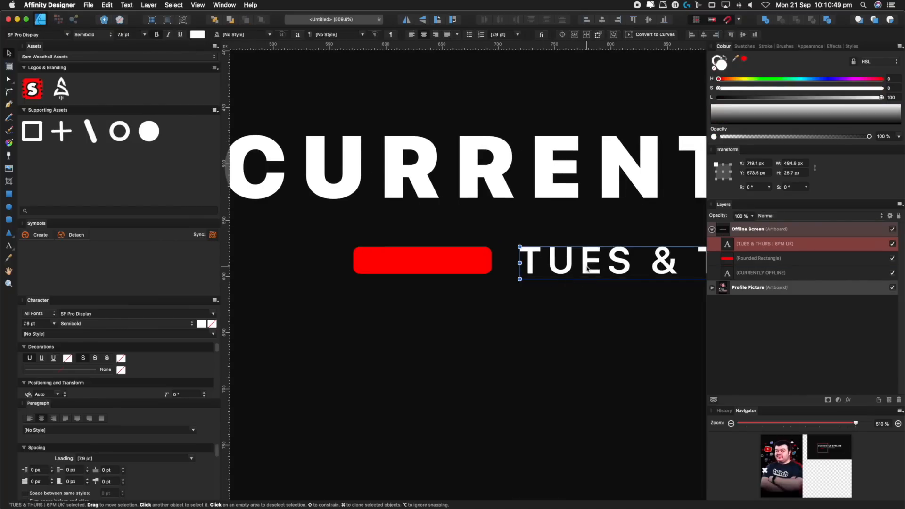
{"action": "mouse_move", "coordinate": [587, 268]}
{"action": "left_mouse_down"}
{"action": "mouse_move", "coordinate": [544, 302]}
{"action": "mouse_move", "coordinate": [406, 330]}
{"action": "left_mouse_up"}
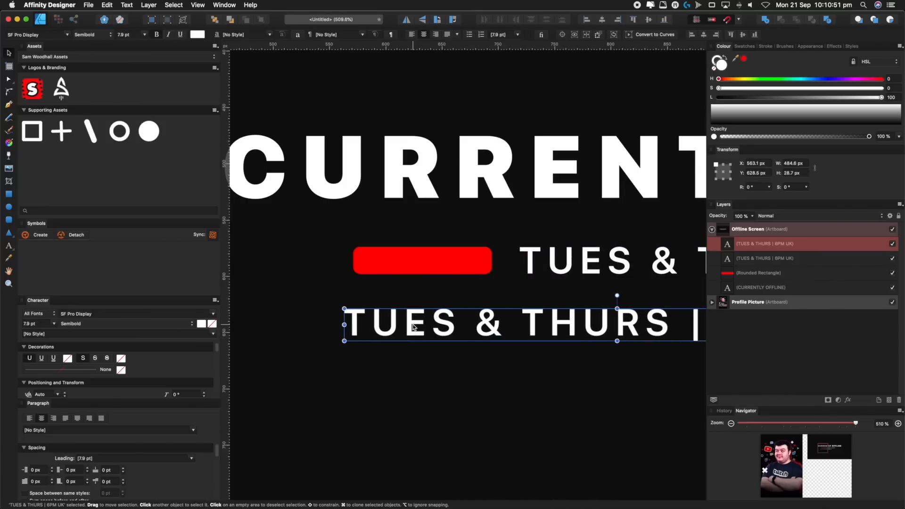
{"action": "double_click", "coordinate": [412, 324]}
{"action": "type", "text": "LIVE"}
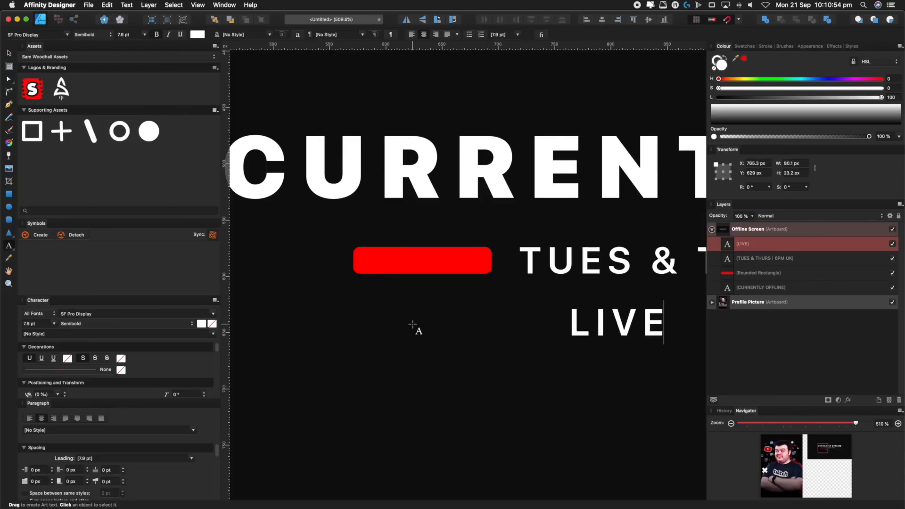
{"action": "key", "text": "Escape"}
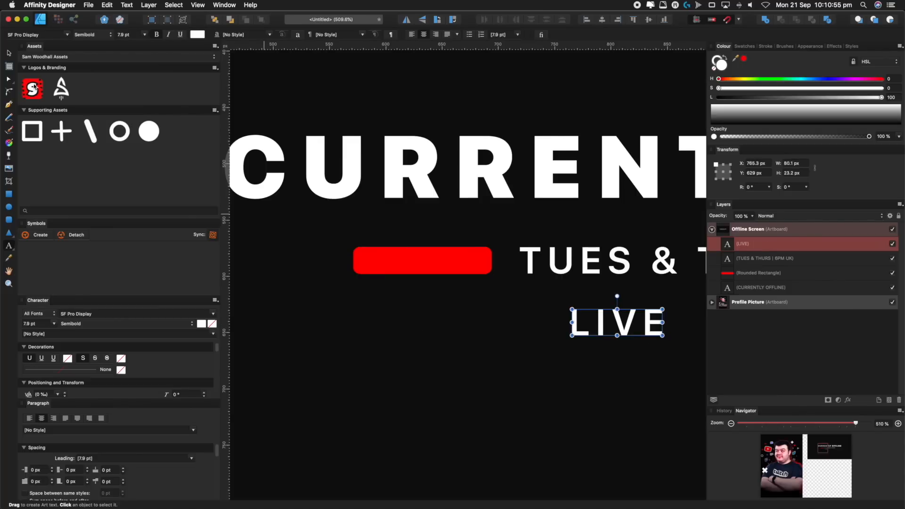
Fit the LIVE text inside the red rectangle at about 56 px wide and narrow the rectangle evenly to 93 px.
{"action": "left_click", "coordinate": [9, 55]}
{"action": "left_click_drag", "start_coordinate": [645, 330], "coordinate": [459, 252]}
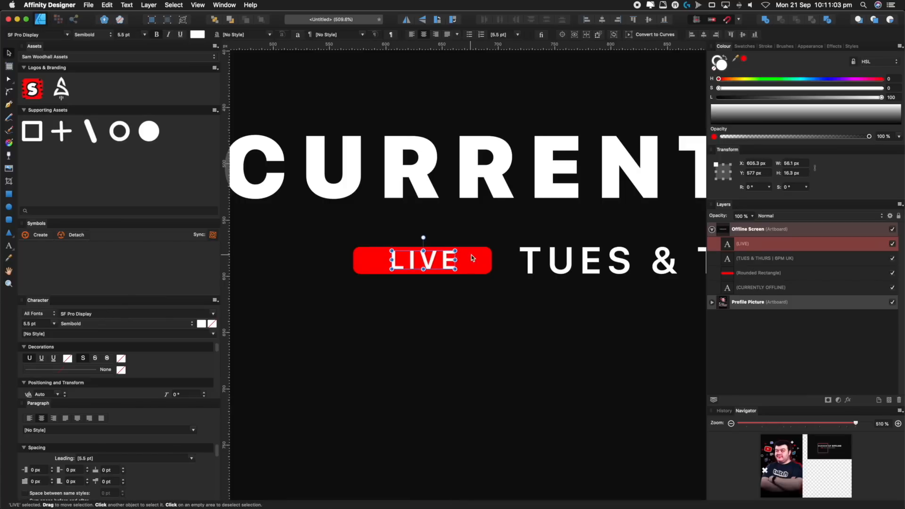
{"action": "left_click", "coordinate": [473, 258]}
{"action": "scroll", "coordinate": [431, 257], "scroll_direction": "up", "scroll_amount": 2}
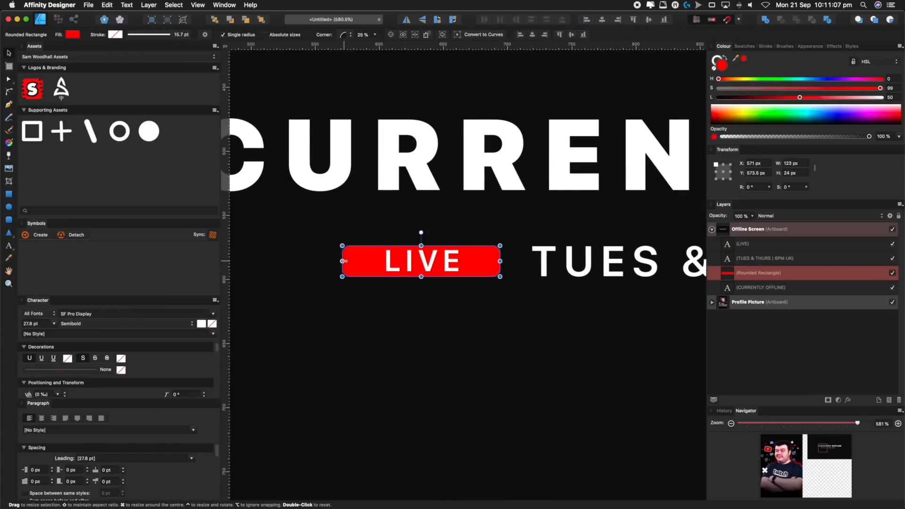
{"action": "left_click_drag", "start_coordinate": [344, 261], "coordinate": [363, 261]}
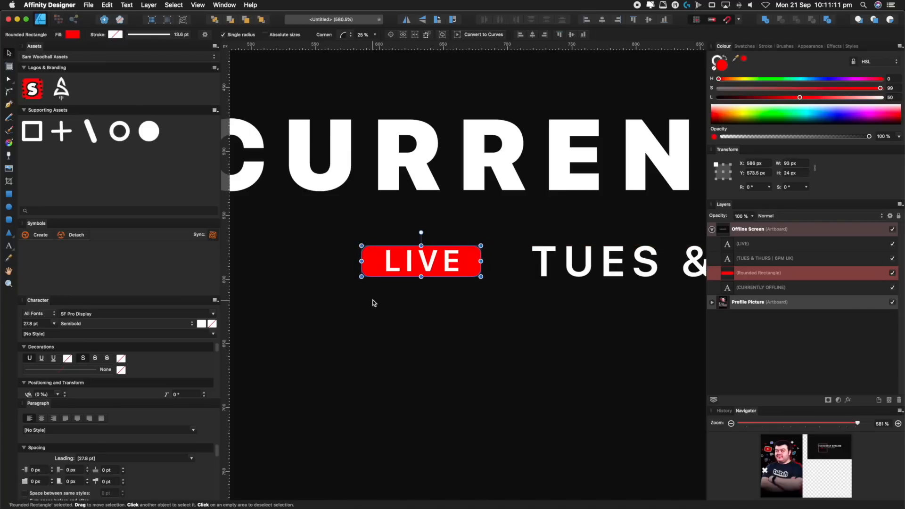
Centre the LIVE text and the red rounded rectangle on each other horizontally and vertically.
{"action": "left_click", "coordinate": [761, 245], "text": "super"}
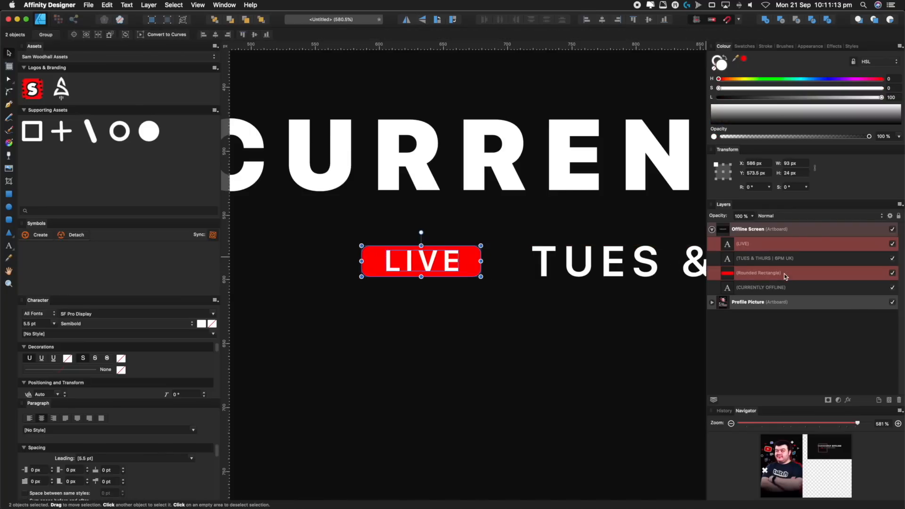
{"action": "left_click", "coordinate": [602, 22]}
{"action": "left_click", "coordinate": [652, 21]}
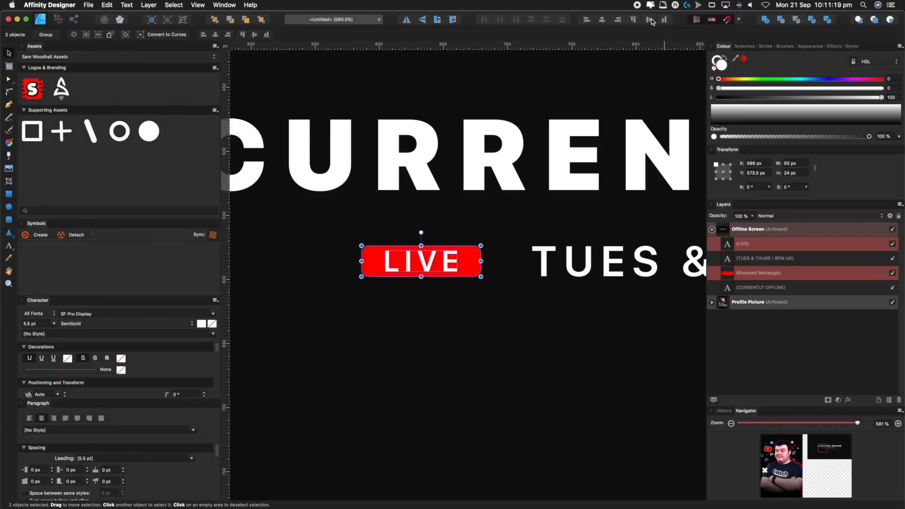
{"action": "key", "text": "z"}
{"action": "scroll", "coordinate": [405, 252], "scroll_direction": "up", "scroll_amount": 3}
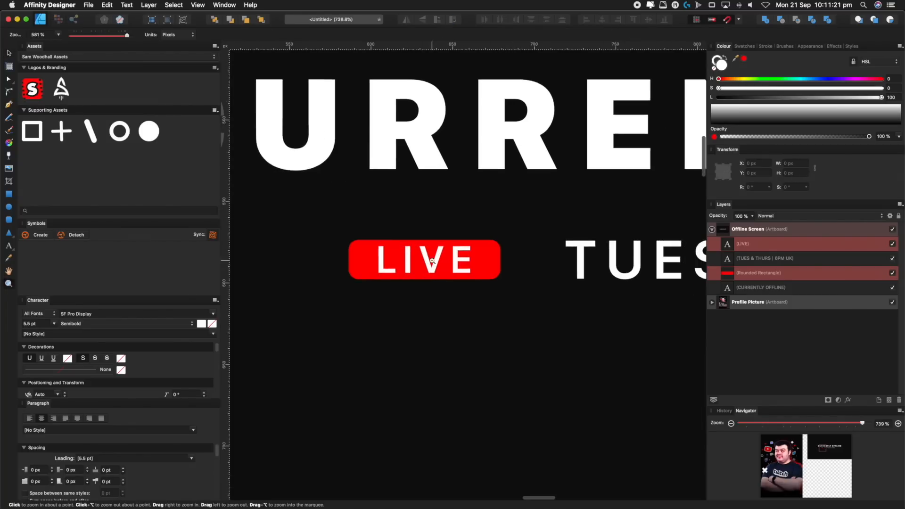
{"action": "key", "text": "v"}
{"action": "left_click", "coordinate": [363, 311]}
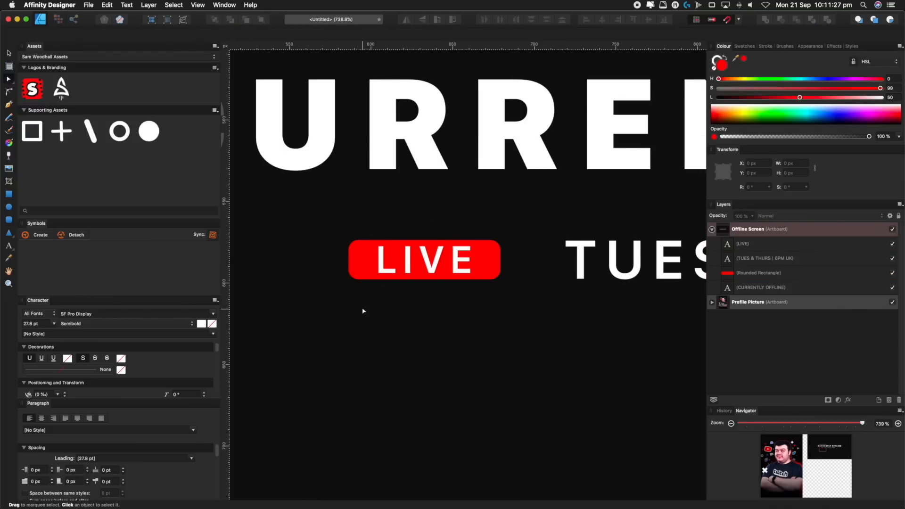
Round the red rectangle's corners to a 50 % radius, giving it a full pill shape.
{"action": "left_click", "coordinate": [774, 276]}
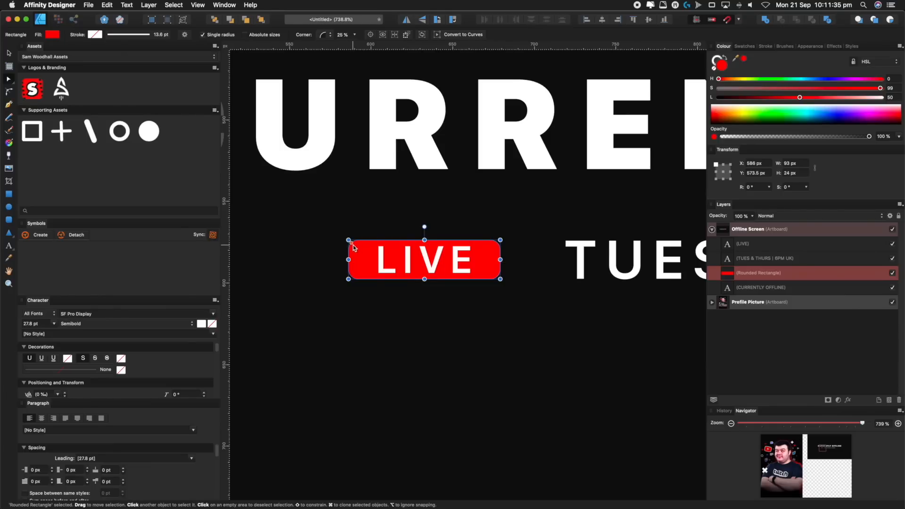
{"action": "left_click_drag", "start_coordinate": [351, 243], "coordinate": [366, 252]}
{"action": "key", "text": "z"}
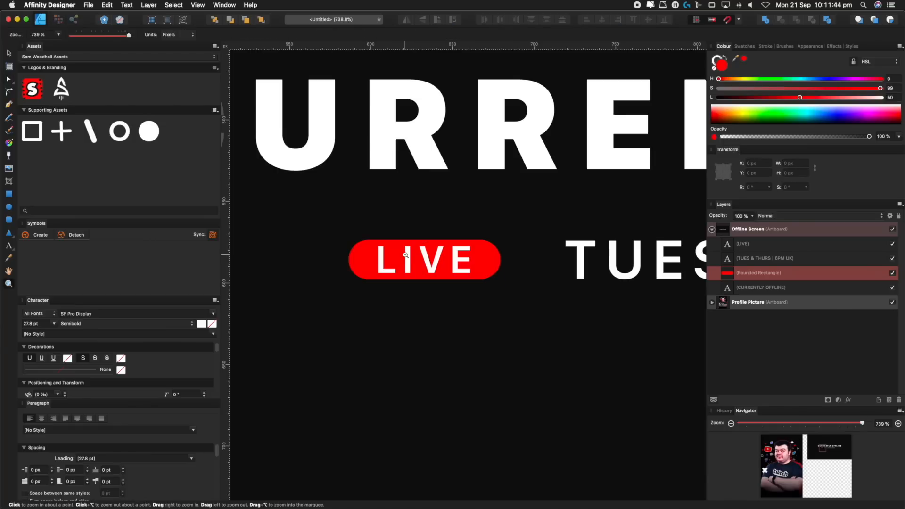
{"action": "key", "text": "m"}
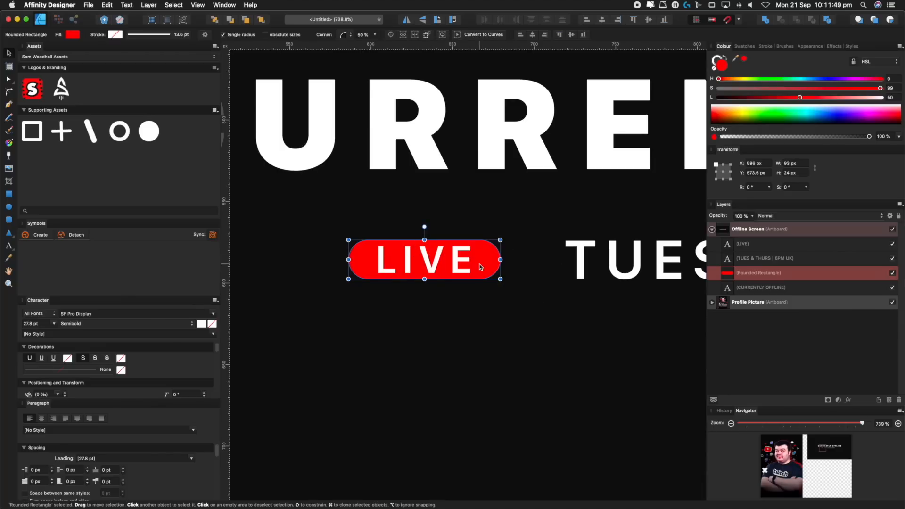
Group the LIVE text with the red rounded rectangle.
{"action": "left_click", "coordinate": [770, 244], "text": "super"}
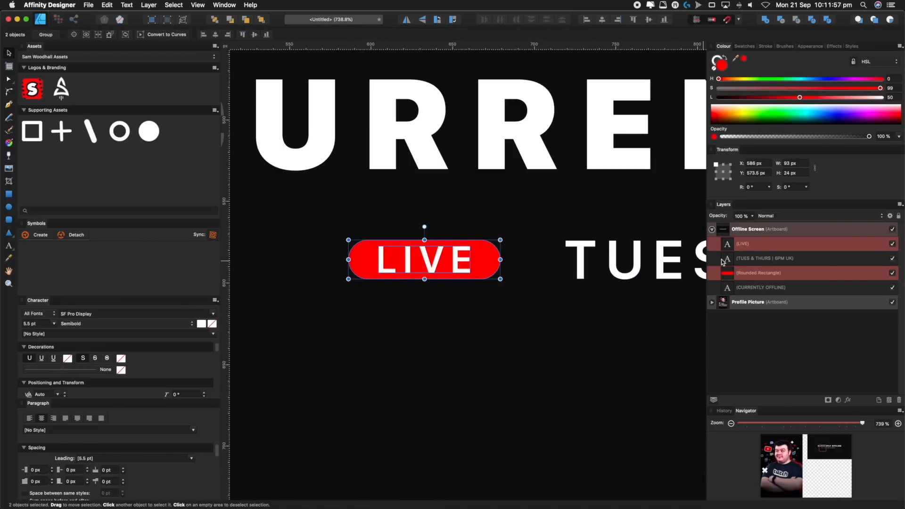
{"action": "right_click", "coordinate": [763, 248]}
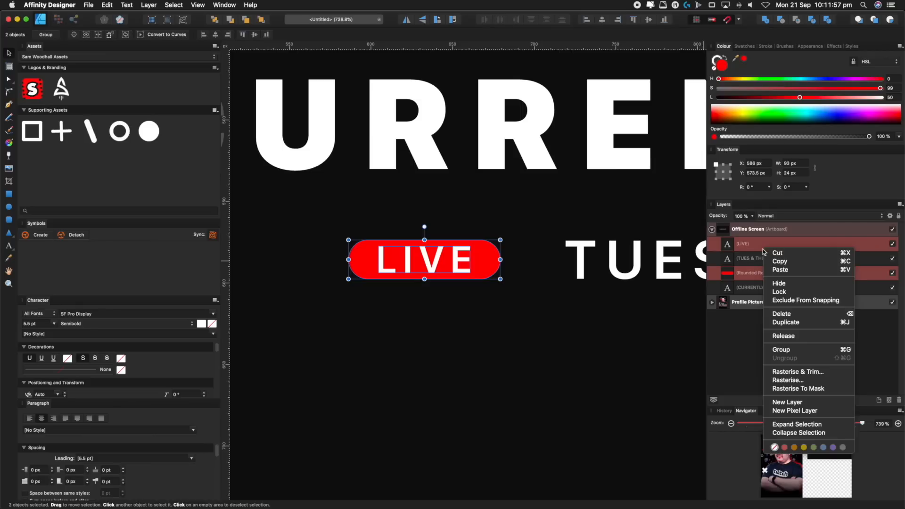
{"action": "left_click", "coordinate": [775, 351]}
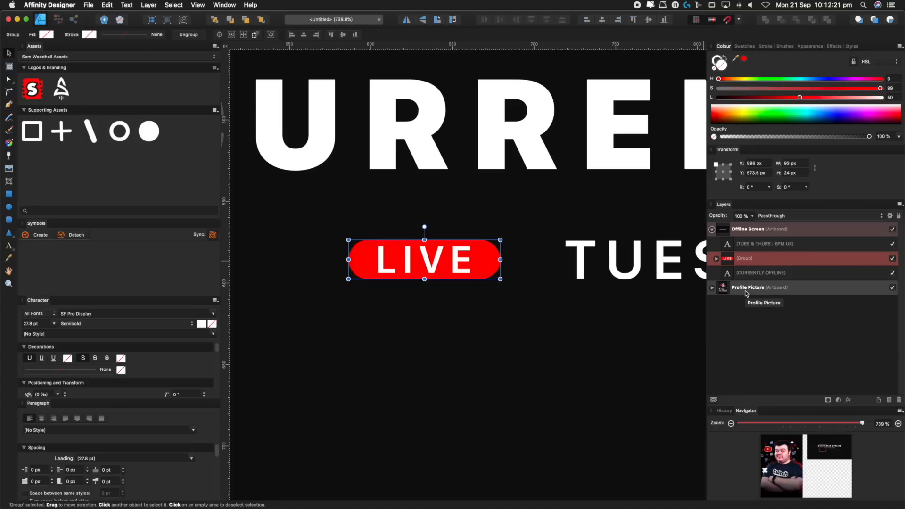
Set the blend mode of the LIVE text inside the group to Erase so it cuts through the red shape.
{"action": "left_click", "coordinate": [717, 259]}
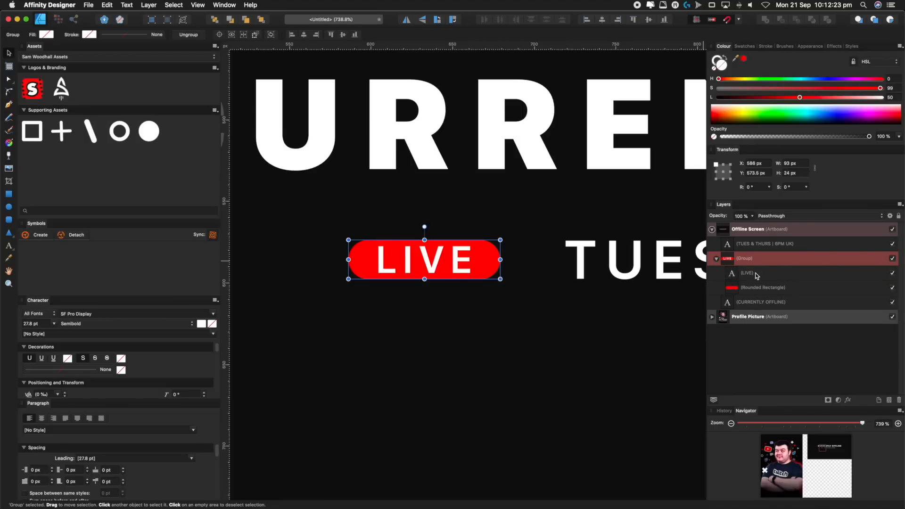
{"action": "left_click", "coordinate": [765, 275]}
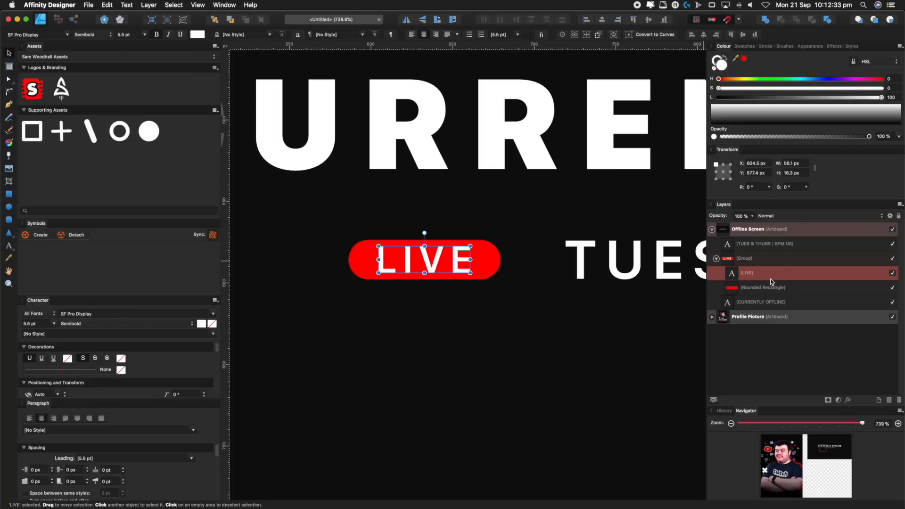
{"action": "left_click", "coordinate": [778, 216]}
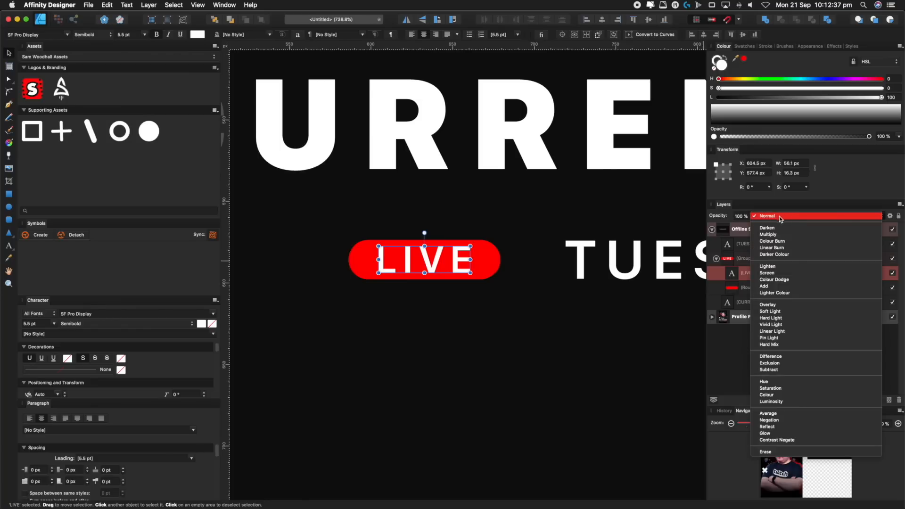
{"action": "left_click", "coordinate": [788, 452]}
{"action": "key", "text": "z"}
{"action": "mouse_move", "coordinate": [618, 325]}
{"action": "left_mouse_down"}
{"action": "mouse_move", "coordinate": [607, 348]}
{"action": "mouse_move", "coordinate": [578, 343]}
{"action": "mouse_move", "coordinate": [671, 249]}
{"action": "left_mouse_up"}
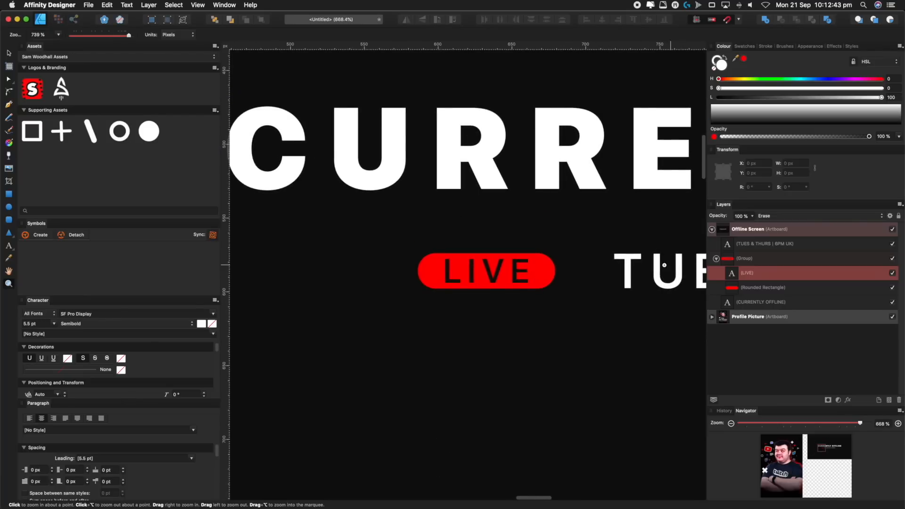
Try replacing the badge's LIVE wording with hello.
{"action": "key", "text": "t"}
{"action": "left_click", "coordinate": [497, 273]}
{"action": "double_click", "coordinate": [497, 274]}
{"action": "type", "text": "hello"}
{"action": "key", "text": "Escape"}
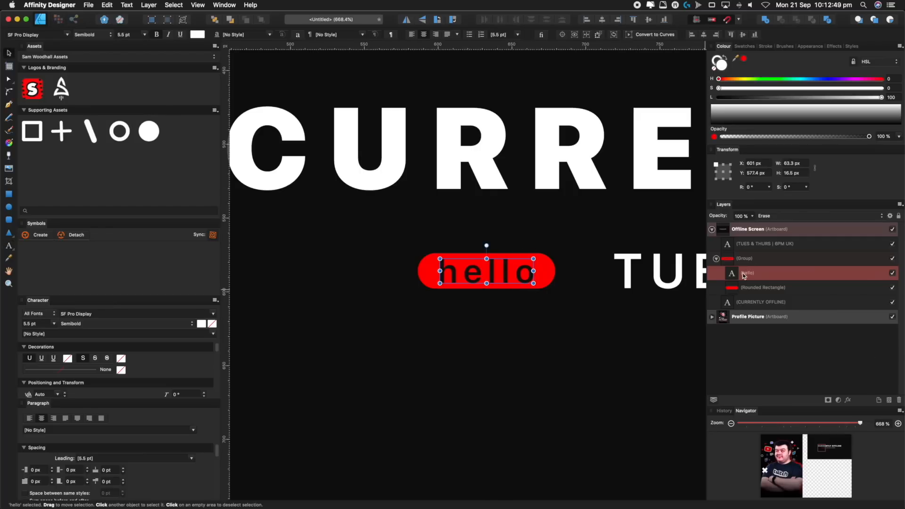
Try moving the badge group closer to the title, and undo both the move and the wording change.
{"action": "left_click", "coordinate": [745, 288]}
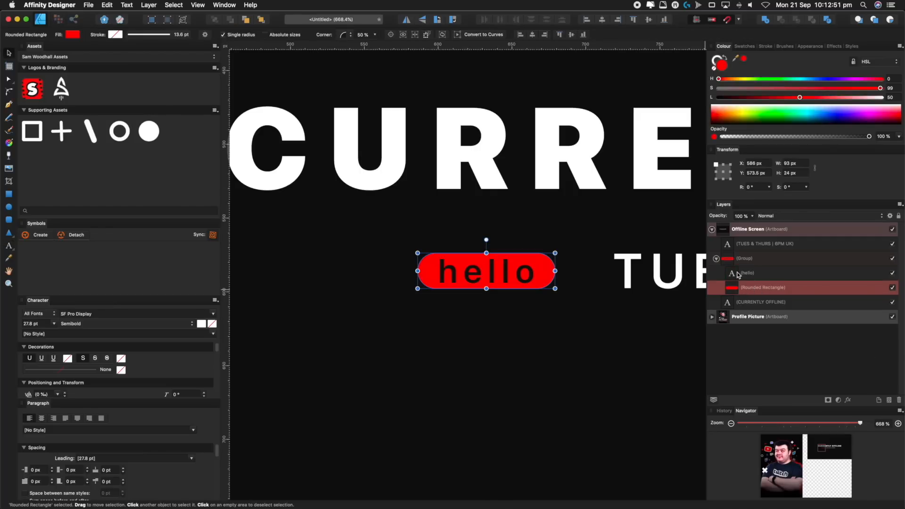
{"action": "left_click", "coordinate": [745, 258]}
{"action": "left_click_drag", "start_coordinate": [488, 272], "coordinate": [515, 270]}
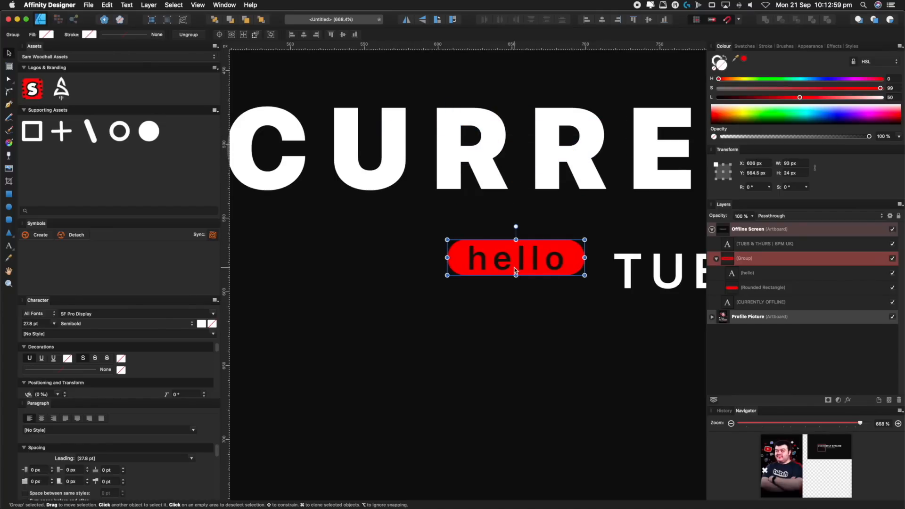
{"action": "key", "text": "super+z"}
{"action": "key", "text": "super+z"}
{"action": "key", "text": "super+z"}
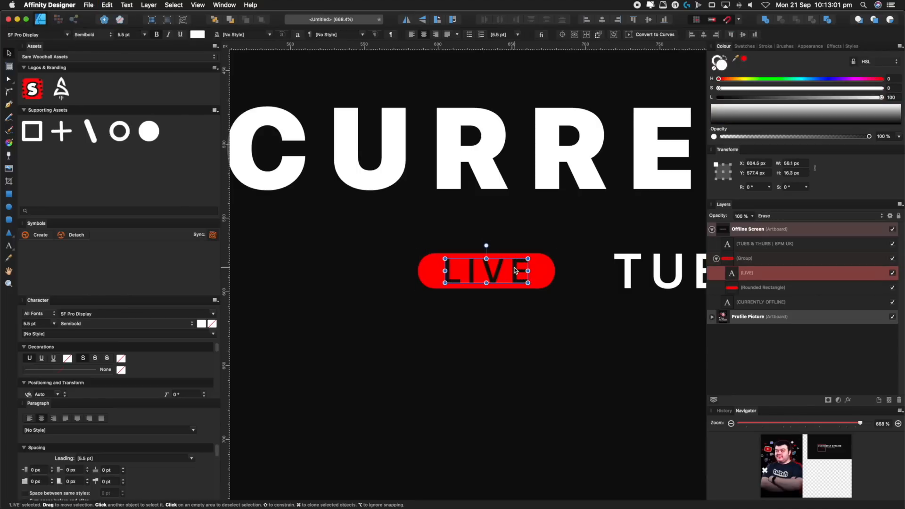
Change the font weight of the LIVE text in the badge to Black.
{"action": "left_click", "coordinate": [510, 331]}
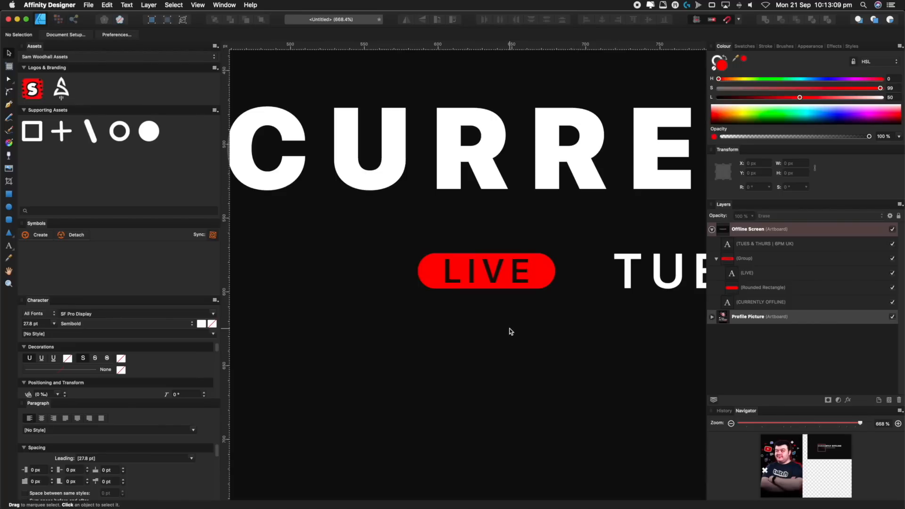
{"action": "left_click", "coordinate": [796, 268]}
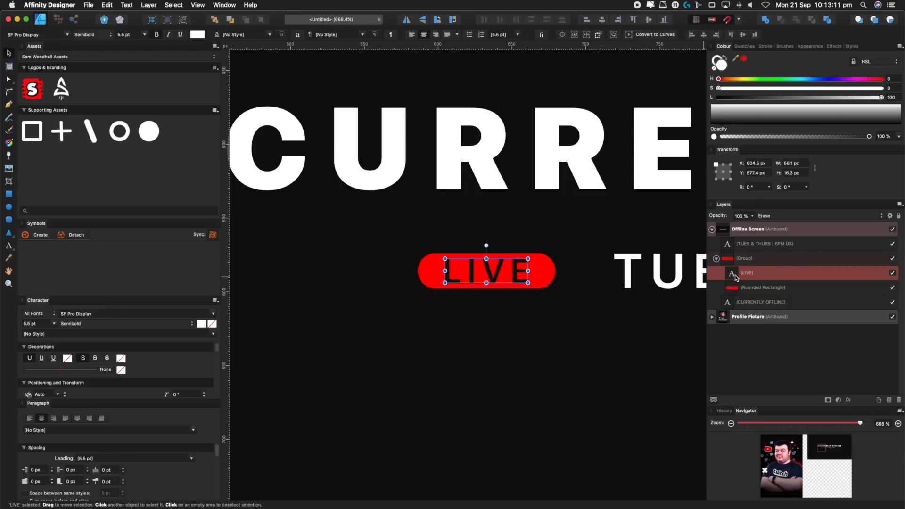
{"action": "left_click", "coordinate": [87, 36]}
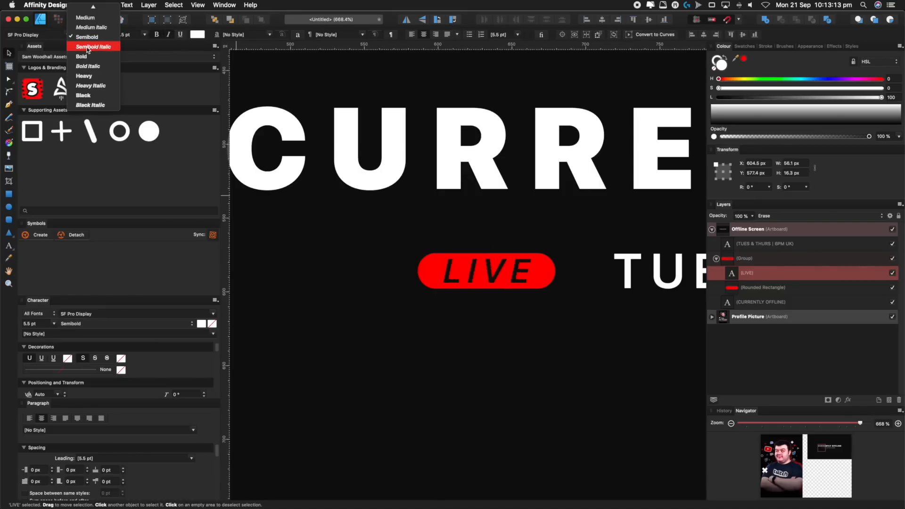
{"action": "left_click", "coordinate": [82, 95]}
Move the LIVE badge group closer to the TUES & THURS line, leaving a gap of about 20 px.
{"action": "key", "text": "z"}
{"action": "left_click_drag", "start_coordinate": [485, 172], "coordinate": [462, 185]}
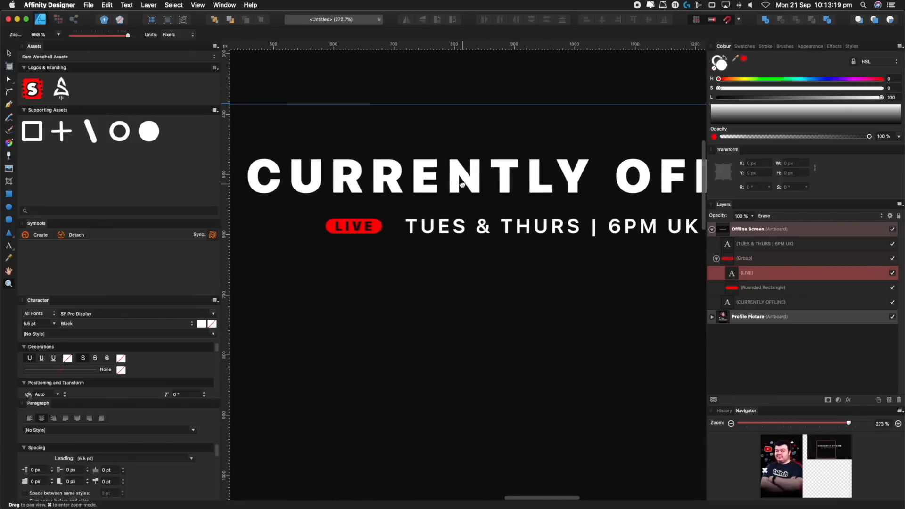
{"action": "key", "text": "v"}
{"action": "left_click", "coordinate": [373, 225]}
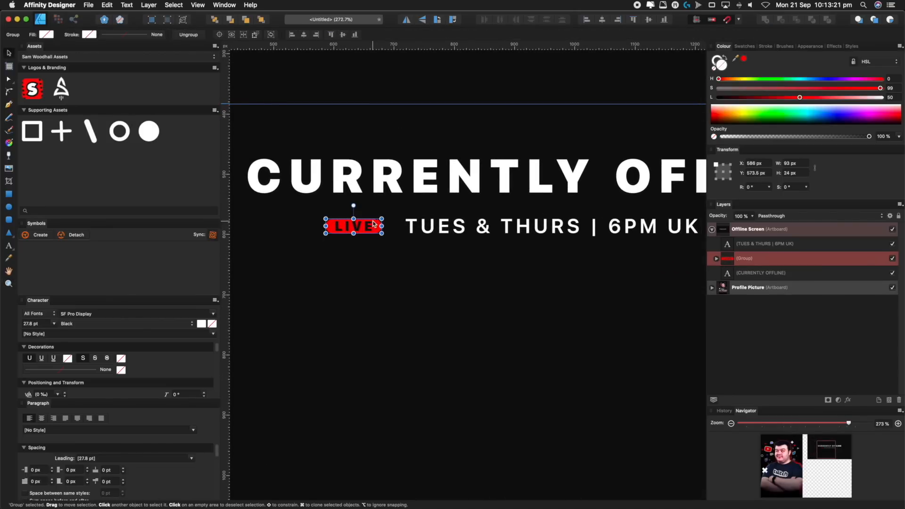
{"action": "left_click_drag", "start_coordinate": [362, 226], "coordinate": [374, 223]}
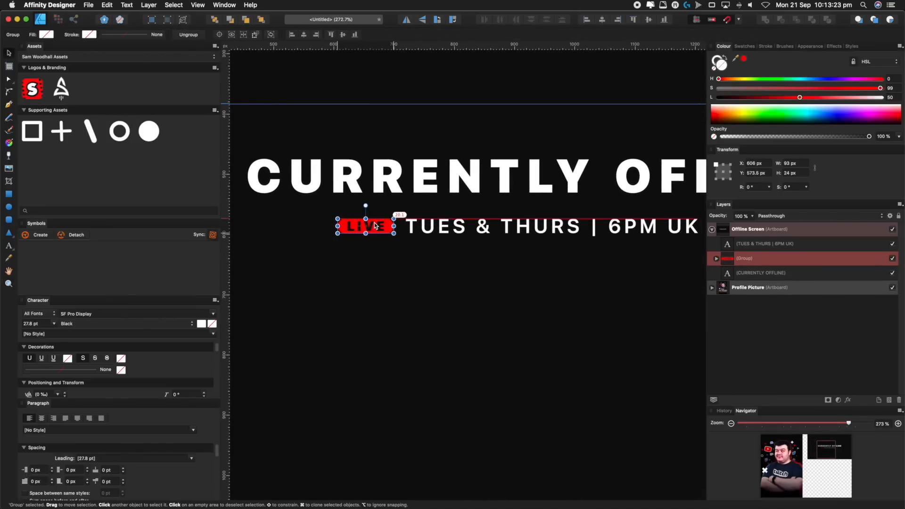
{"action": "key", "text": "z"}
{"action": "left_click_drag", "start_coordinate": [491, 225], "coordinate": [449, 212]}
{"action": "left_click_drag", "start_coordinate": [435, 215], "coordinate": [415, 215]}
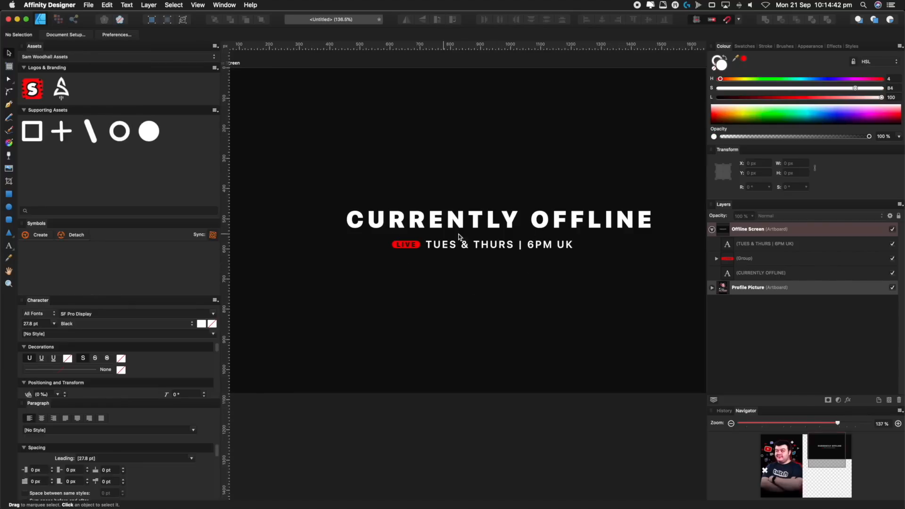
Group the LIVE badge with the TUES & THURS line and centre the new group horizontally on the artboard.
{"action": "left_click", "coordinate": [749, 258]}
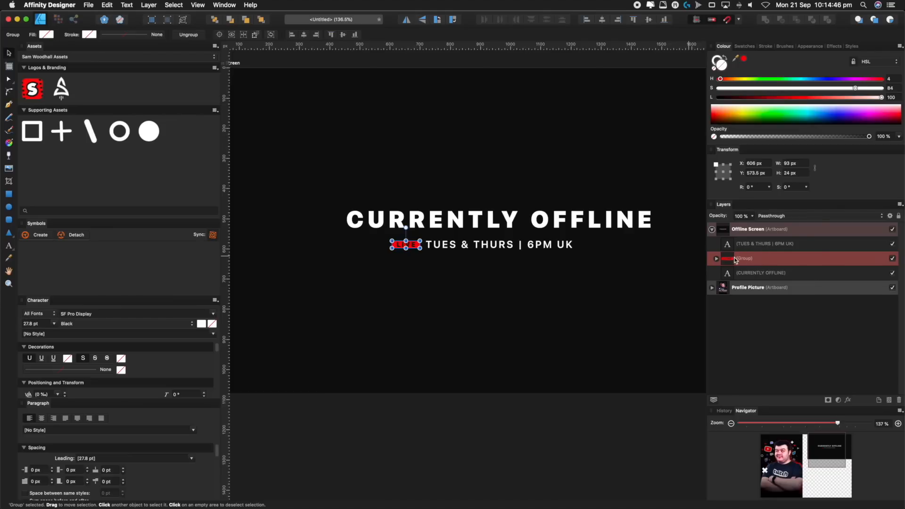
{"action": "left_click", "coordinate": [796, 244], "text": "shift"}
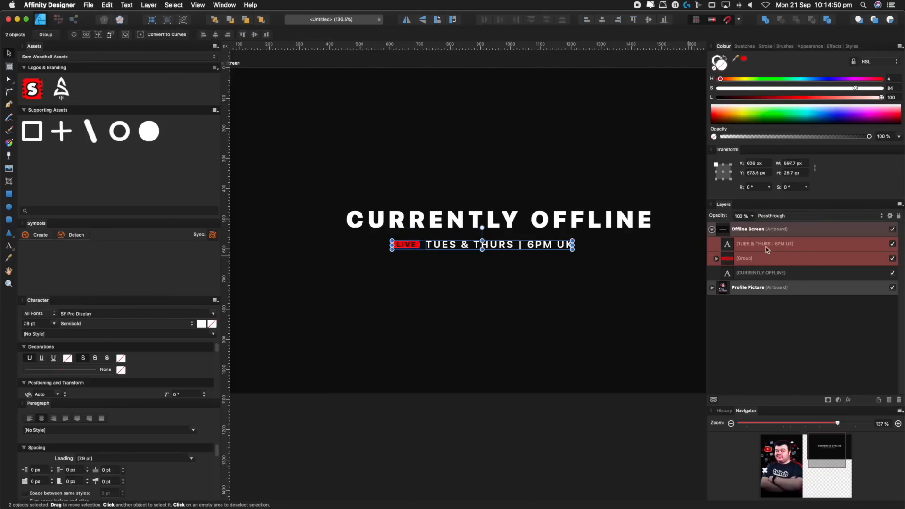
{"action": "right_click", "coordinate": [765, 248]}
{"action": "left_click", "coordinate": [788, 351]}
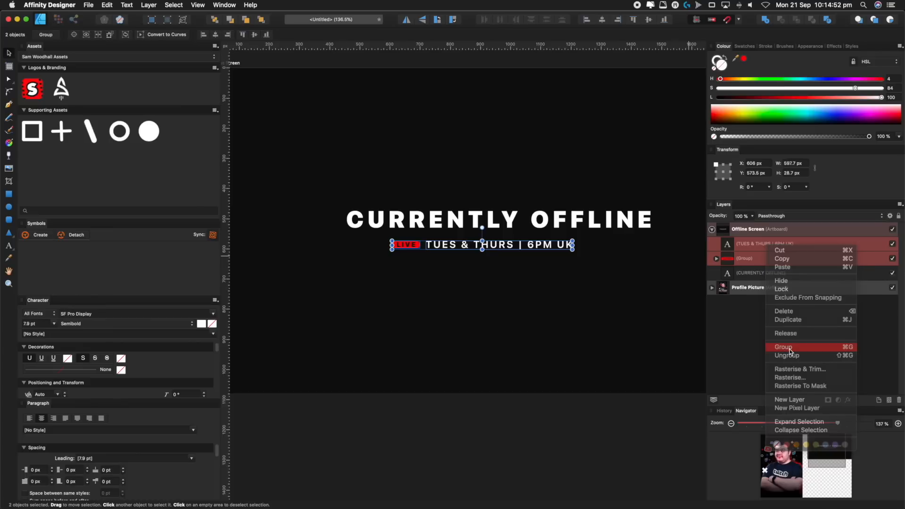
{"action": "left_click", "coordinate": [604, 23]}
{"action": "key", "text": "z"}
{"action": "left_click_drag", "start_coordinate": [565, 245], "coordinate": [501, 266]}
{"action": "key", "text": "space"}
{"action": "key", "text": "v"}
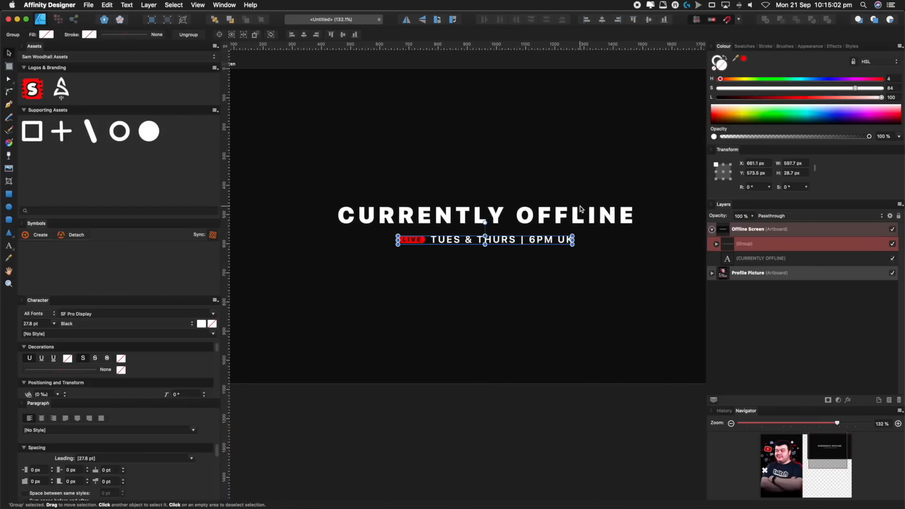
{"action": "left_click", "coordinate": [555, 292]}
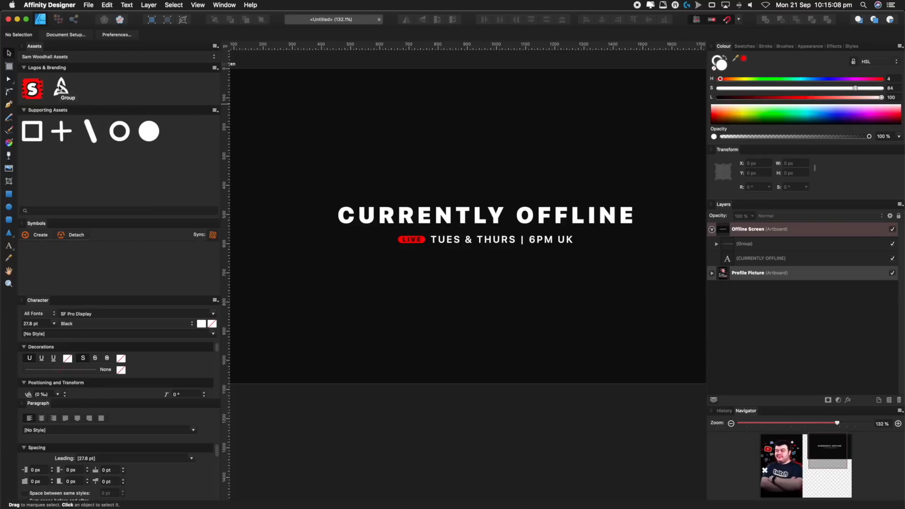
Place the white S logo asset below the schedule line and fill it with the saved red.
{"action": "left_click_drag", "start_coordinate": [60, 89], "coordinate": [493, 319]}
{"action": "left_click_drag", "start_coordinate": [526, 265], "coordinate": [498, 318]}
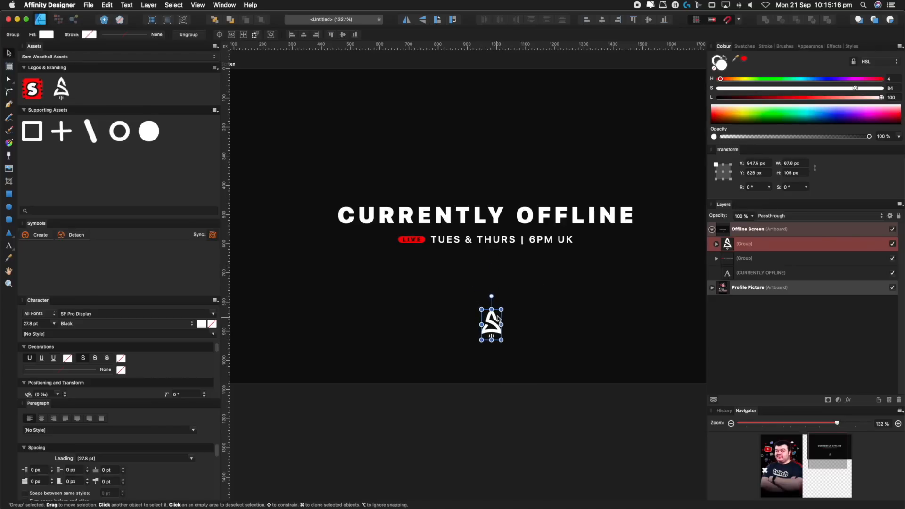
{"action": "left_click", "coordinate": [743, 59]}
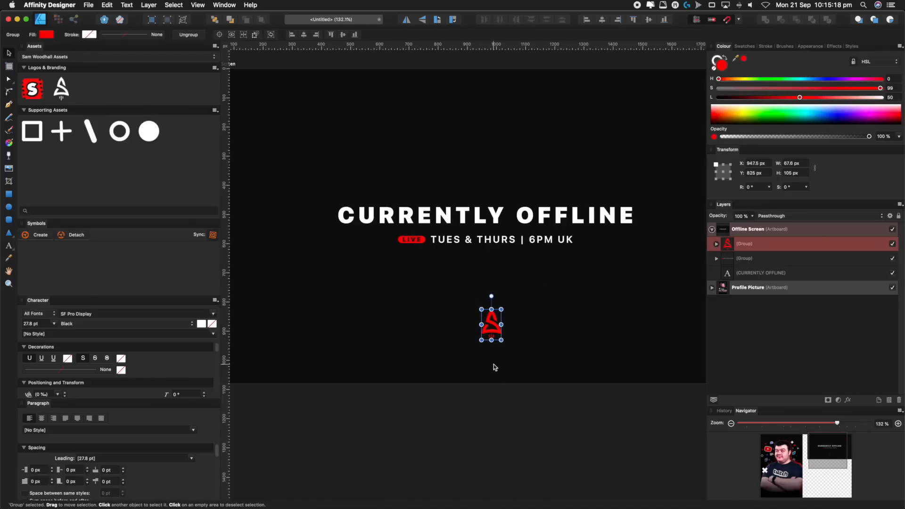
Raise the red logo to Y 810 px and centre it horizontally on the artboard.
{"action": "left_click_drag", "start_coordinate": [489, 330], "coordinate": [490, 323]}
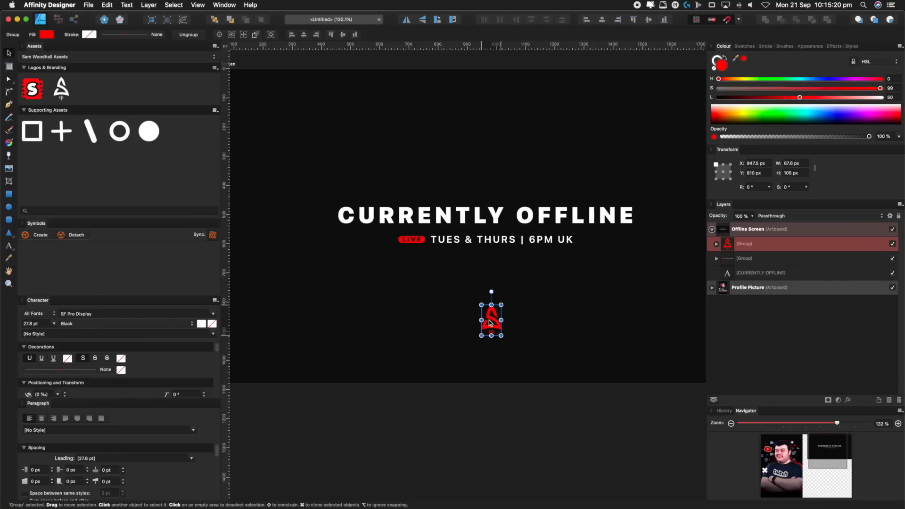
{"action": "left_click", "coordinate": [602, 22]}
{"action": "key", "text": "z"}
{"action": "left_click_drag", "start_coordinate": [506, 248], "coordinate": [476, 224]}
{"action": "key", "text": "space"}
{"action": "left_click_drag", "start_coordinate": [515, 219], "coordinate": [488, 218]}
{"action": "key", "text": "v"}
{"action": "left_click", "coordinate": [500, 389]}
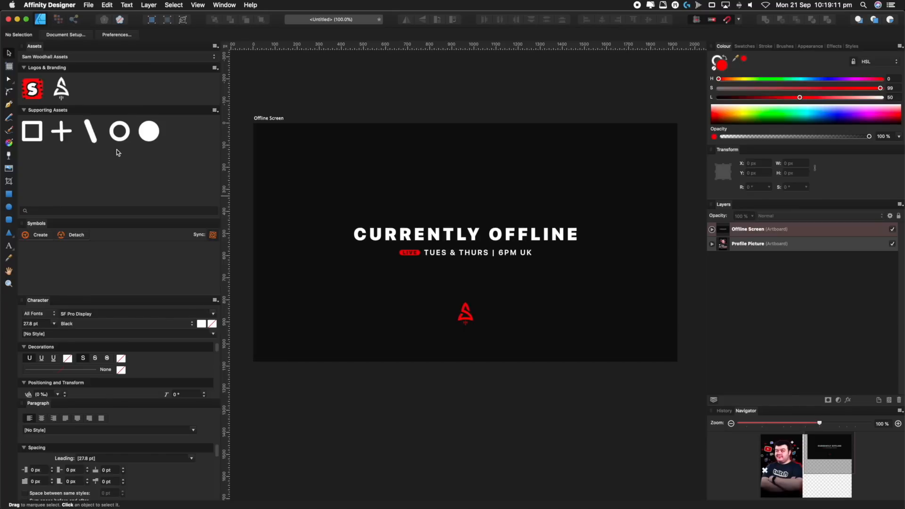
Draw a new artboard about 1761 × 366 px just below the Offline Screen artboard.
{"action": "left_click", "coordinate": [9, 69]}
{"action": "scroll", "coordinate": [312, 288], "scroll_direction": "down", "scroll_amount": 4}
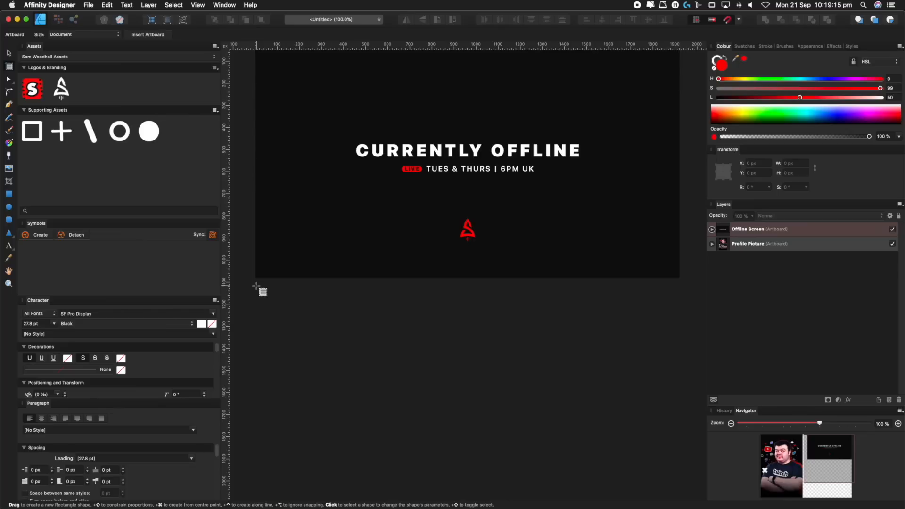
{"action": "left_click_drag", "start_coordinate": [255, 286], "coordinate": [645, 366]}
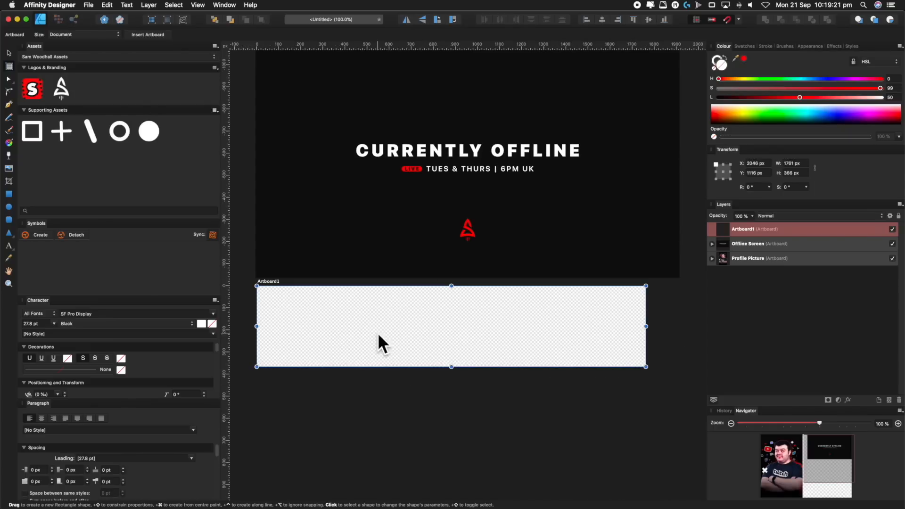
Set the new artboard's size to 1200 px wide and 480 px high.
{"action": "double_click", "coordinate": [790, 164]}
{"action": "type", "text": "1200"}
{"action": "key", "text": "Tab"}
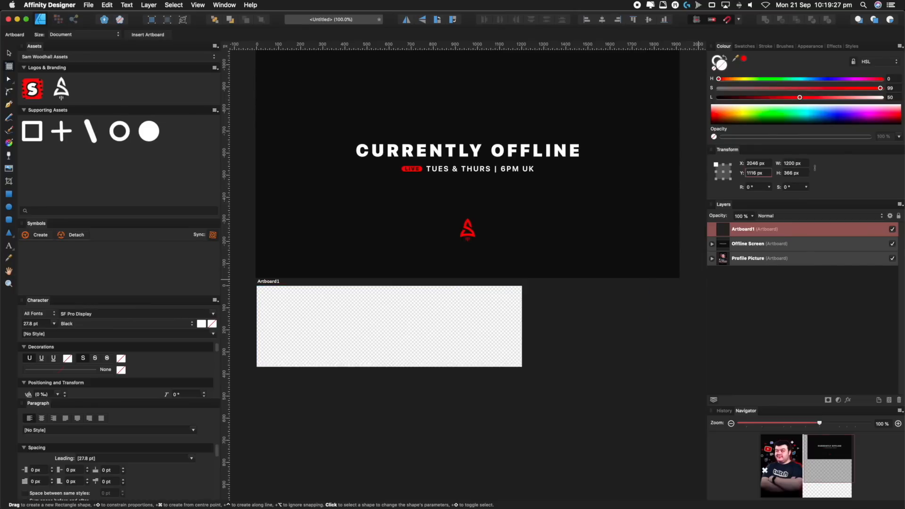
{"action": "type", "text": "480"}
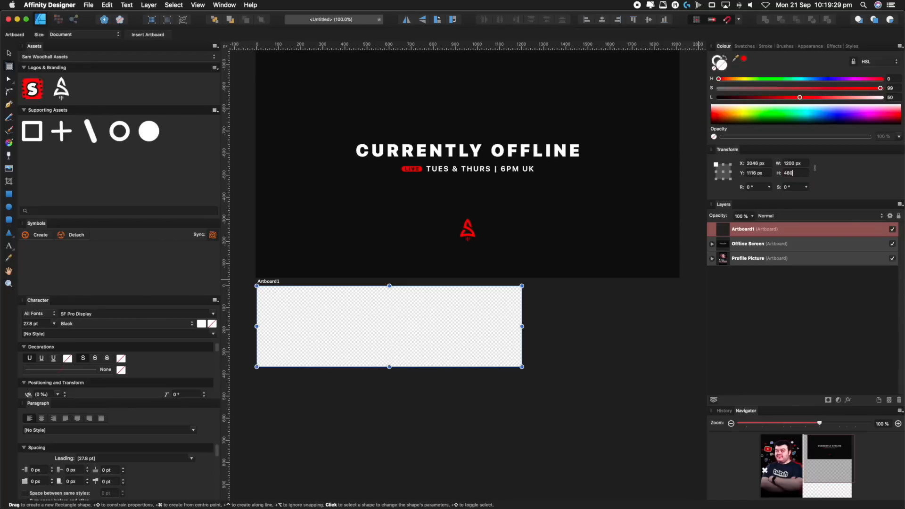
{"action": "key", "text": "Return"}
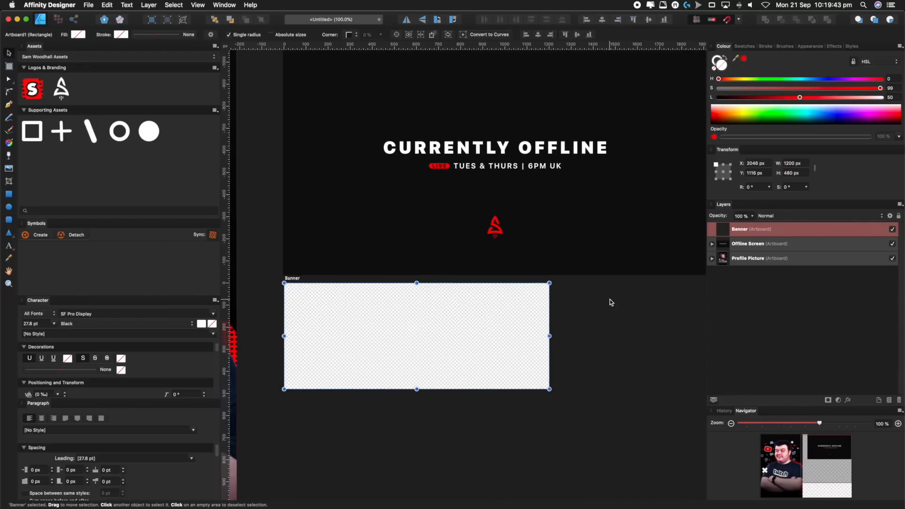
Switch to the Twitch profile settings, review the banner section and try out other profile accent colours.
{"action": "left_click", "coordinate": [611, 302]}
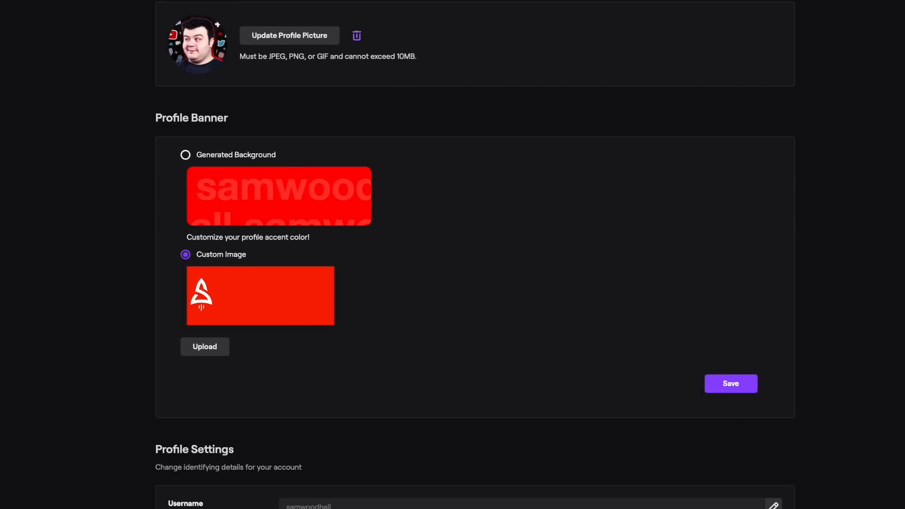
{"action": "scroll", "coordinate": [475, 254], "scroll_direction": "down", "scroll_amount": 10}
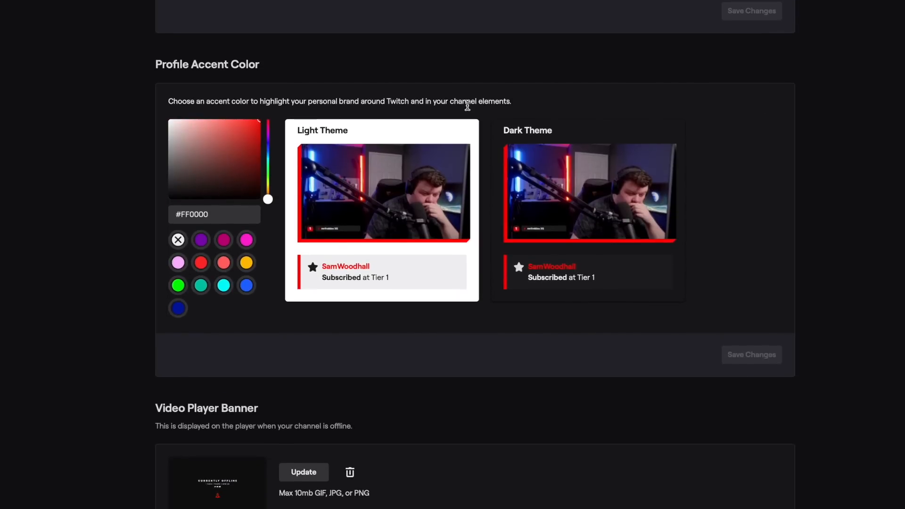
{"action": "left_click_drag", "start_coordinate": [255, 127], "coordinate": [244, 132]}
{"action": "mouse_move", "coordinate": [268, 199]}
{"action": "left_mouse_down"}
{"action": "mouse_move", "coordinate": [268, 122]}
{"action": "mouse_move", "coordinate": [268, 172]}
{"action": "left_mouse_up"}
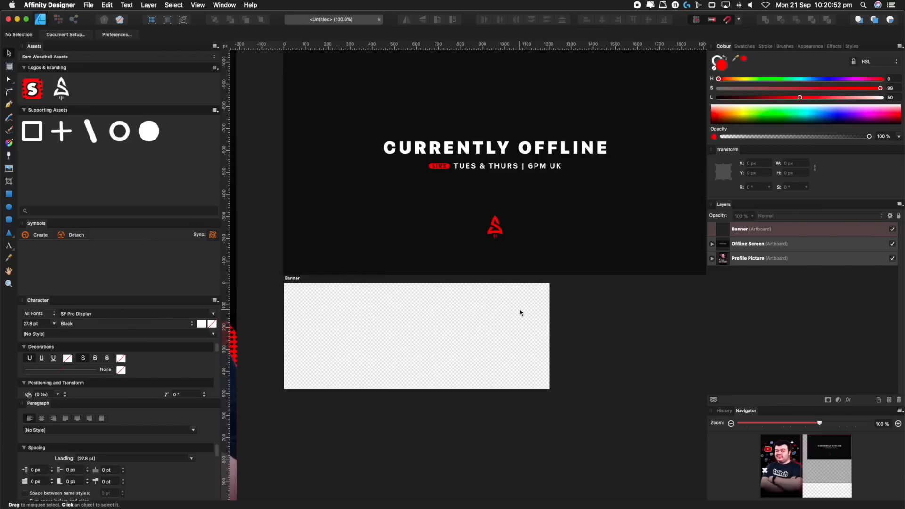
Fill the empty Banner artboard with the saved red.
{"action": "scroll", "coordinate": [479, 370], "scroll_direction": "down", "scroll_amount": 3}
{"action": "key", "text": "z"}
{"action": "left_click_drag", "start_coordinate": [449, 323], "coordinate": [482, 309]}
{"action": "key", "text": "space"}
{"action": "left_click_drag", "start_coordinate": [406, 264], "coordinate": [416, 262]}
{"action": "key", "text": "v"}
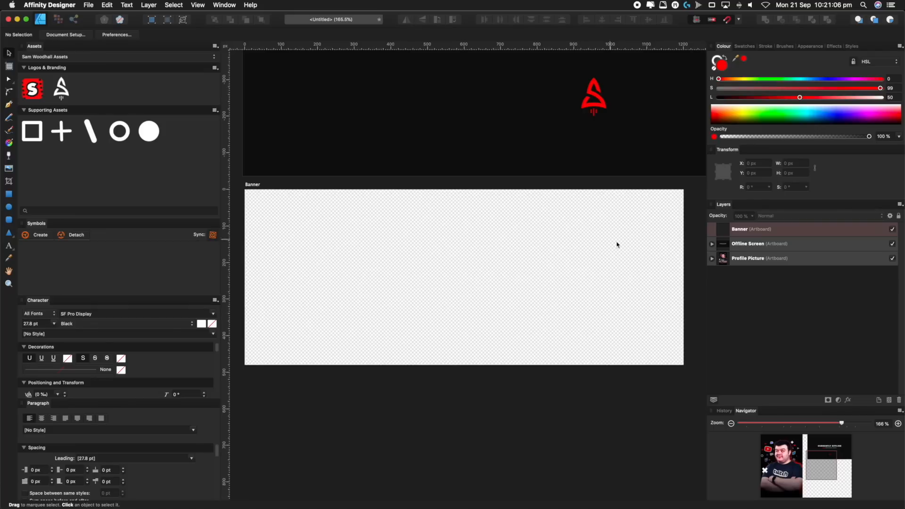
{"action": "left_click", "coordinate": [719, 229]}
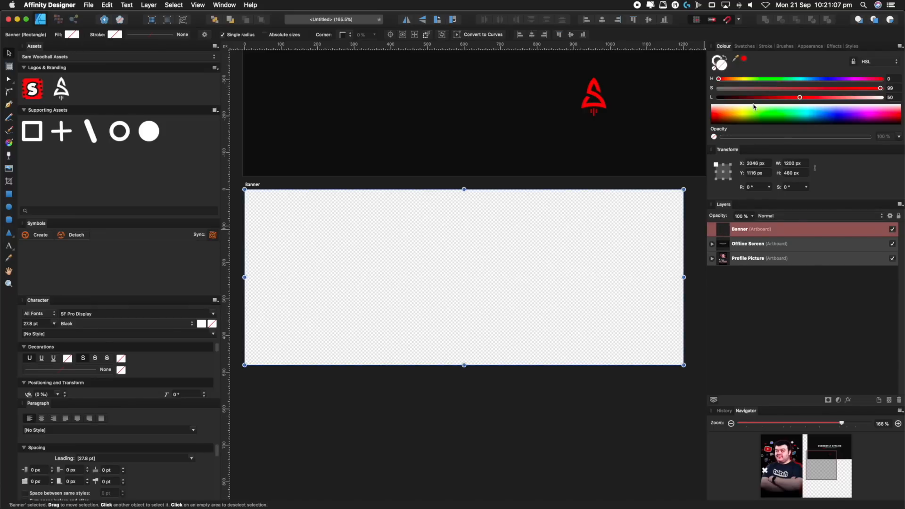
{"action": "left_click", "coordinate": [744, 59]}
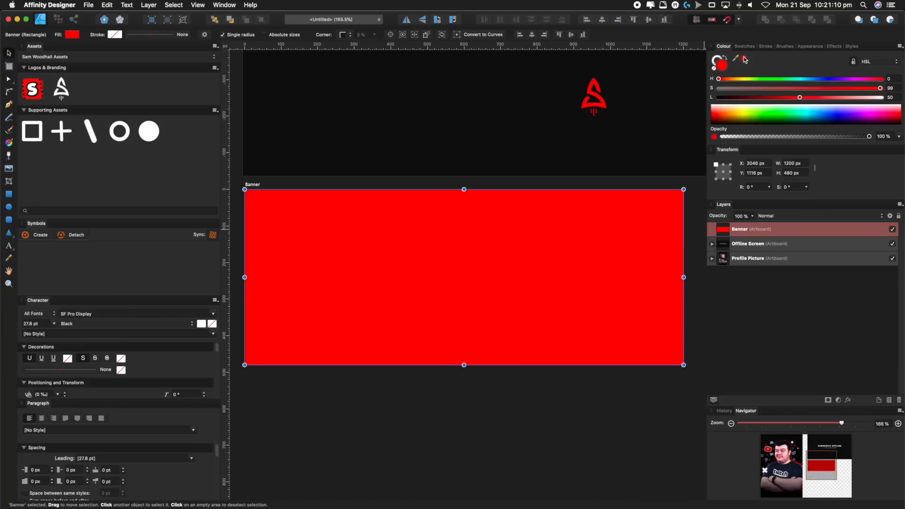
{"action": "left_click", "coordinate": [565, 392]}
{"action": "scroll", "coordinate": [563, 389], "scroll_direction": "left", "scroll_amount": 1}
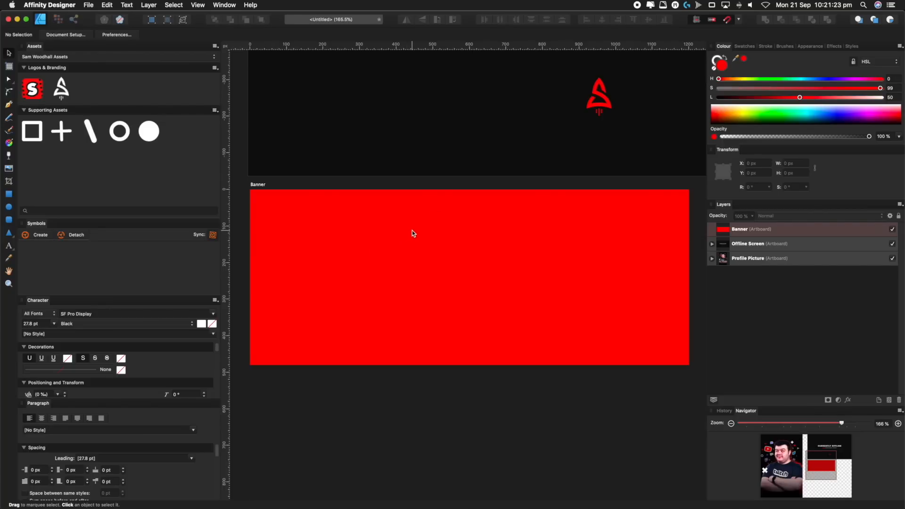
Place the white S logo asset near the upper-left corner of the Banner artboard, about 225 × 349 px.
{"action": "key", "text": "super+minus"}
{"action": "key", "text": "super+minus"}
{"action": "key", "text": "super+minus"}
{"action": "mouse_move", "coordinate": [410, 232]}
{"action": "left_mouse_down"}
{"action": "mouse_move", "coordinate": [659, 283]}
{"action": "mouse_move", "coordinate": [500, 212]}
{"action": "mouse_move", "coordinate": [363, 186]}
{"action": "mouse_move", "coordinate": [417, 220]}
{"action": "left_mouse_up"}
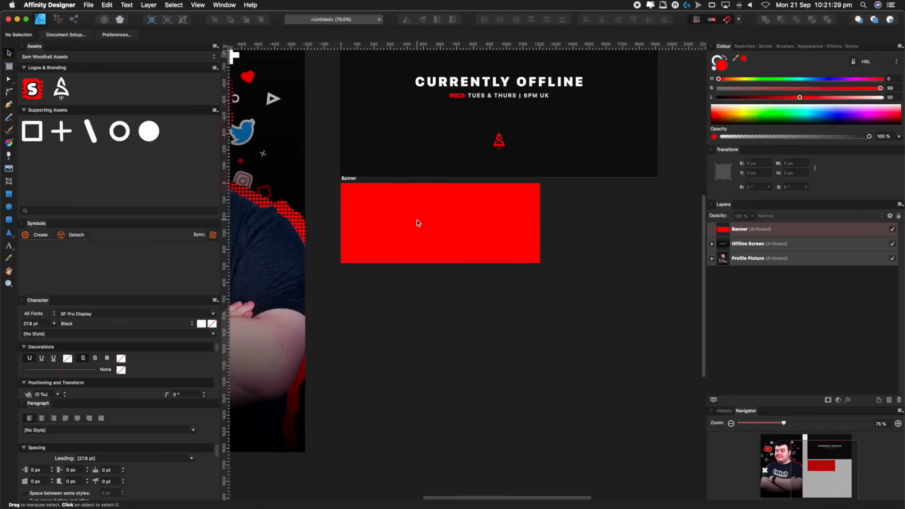
{"action": "key", "text": "super+equal"}
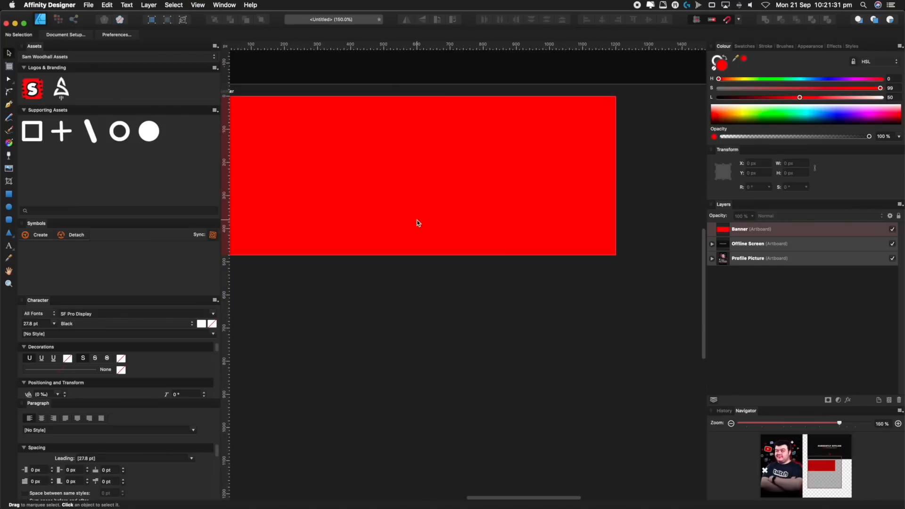
{"action": "left_click_drag", "start_coordinate": [382, 199], "coordinate": [474, 230]}
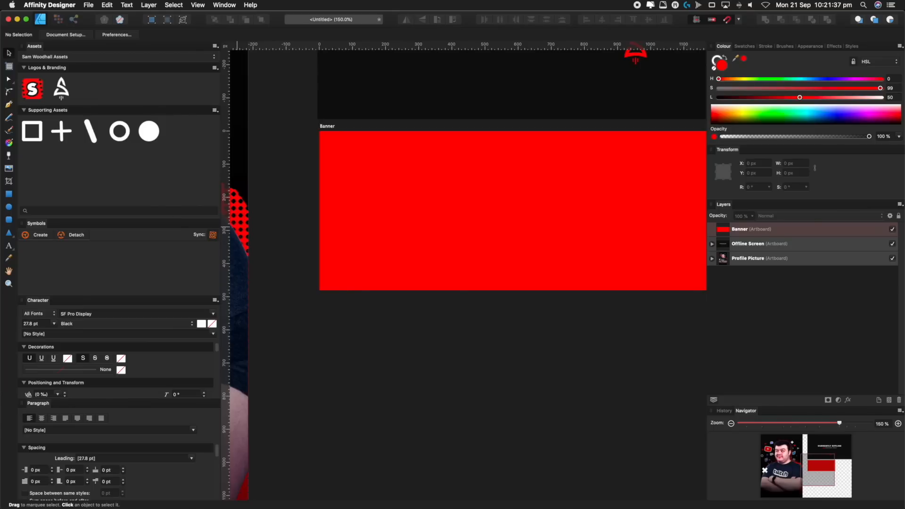
{"action": "left_click_drag", "start_coordinate": [61, 89], "coordinate": [386, 184]}
{"action": "scroll", "coordinate": [356, 195], "scroll_direction": "up", "scroll_amount": 3}
{"action": "scroll", "coordinate": [444, 287], "scroll_direction": "right", "scroll_amount": 2}
{"action": "scroll", "coordinate": [445, 287], "scroll_direction": "down", "scroll_amount": 1}
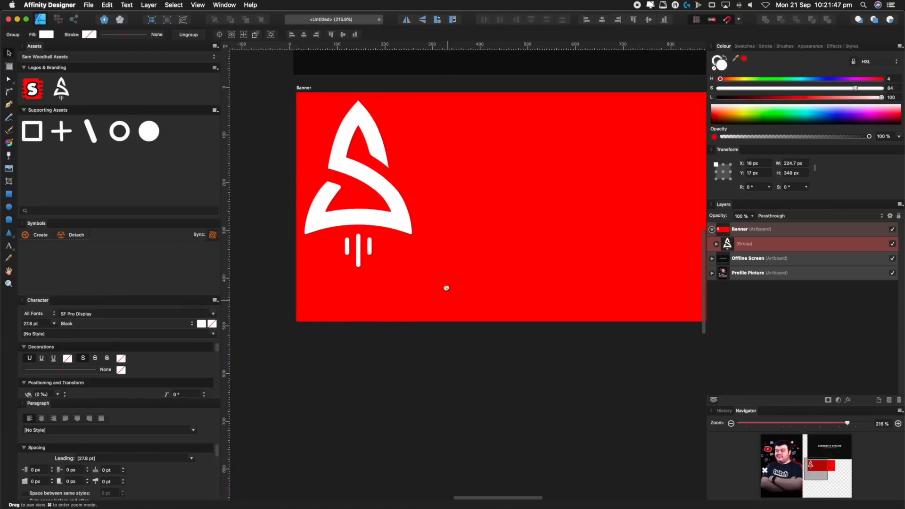
Add a horizontal guide about 420 px down the banner and move the logo to X 8 px, Y 7 px.
{"action": "left_click_drag", "start_coordinate": [422, 46], "coordinate": [416, 281]}
{"action": "key", "text": "space"}
{"action": "left_click_drag", "start_coordinate": [491, 237], "coordinate": [434, 236]}
{"action": "key", "text": "z"}
{"action": "left_click_drag", "start_coordinate": [513, 198], "coordinate": [455, 210]}
{"action": "key", "text": "v"}
{"action": "left_click_drag", "start_coordinate": [318, 190], "coordinate": [330, 177]}
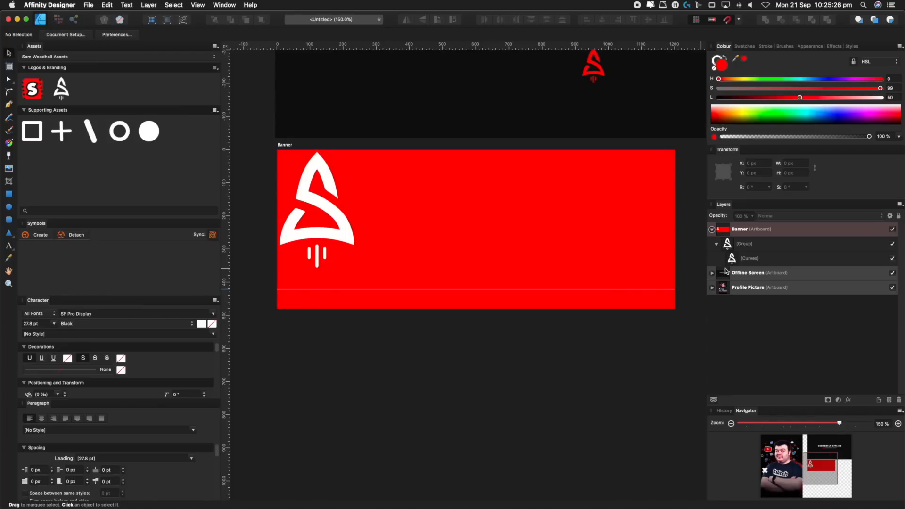
Lengthen the logo's three exhaust lines by moving their lower end nodes 220 px down, past the banner's lower edge.
{"action": "left_click", "coordinate": [783, 259]}
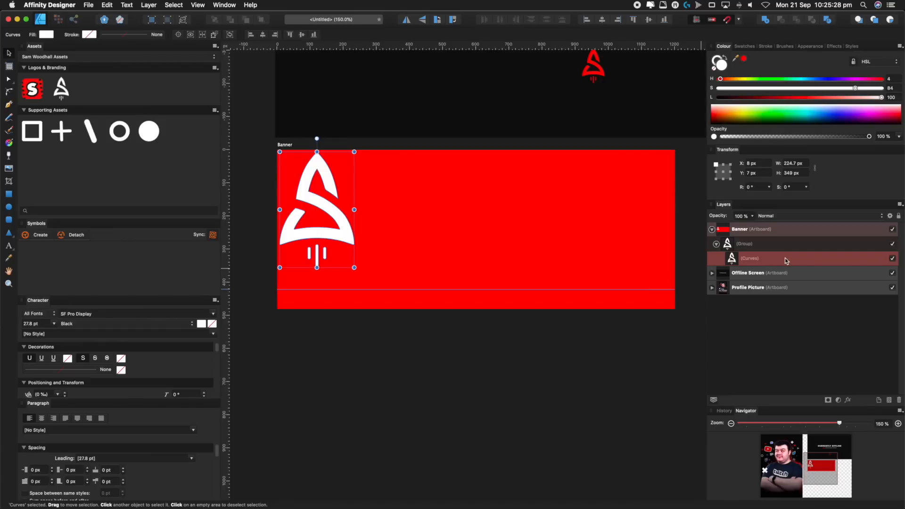
{"action": "key", "text": "a"}
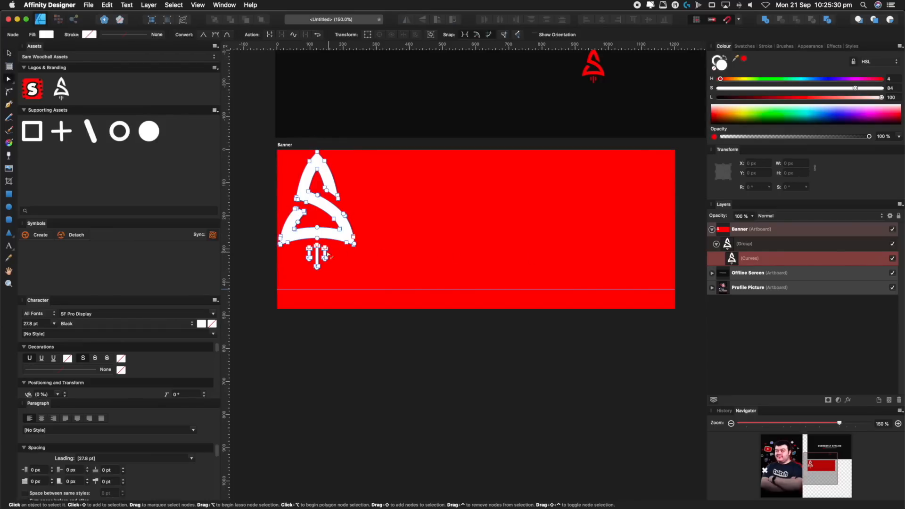
{"action": "left_click_drag", "start_coordinate": [300, 254], "coordinate": [332, 278]}
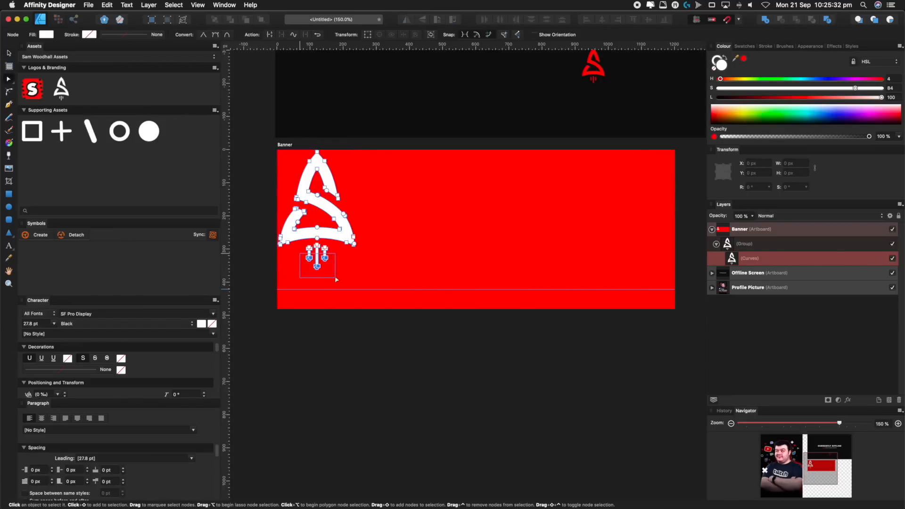
{"action": "key", "text": "z"}
{"action": "left_click", "coordinate": [334, 229]}
{"action": "left_click_drag", "start_coordinate": [334, 229], "coordinate": [406, 173]}
{"action": "key", "text": "a"}
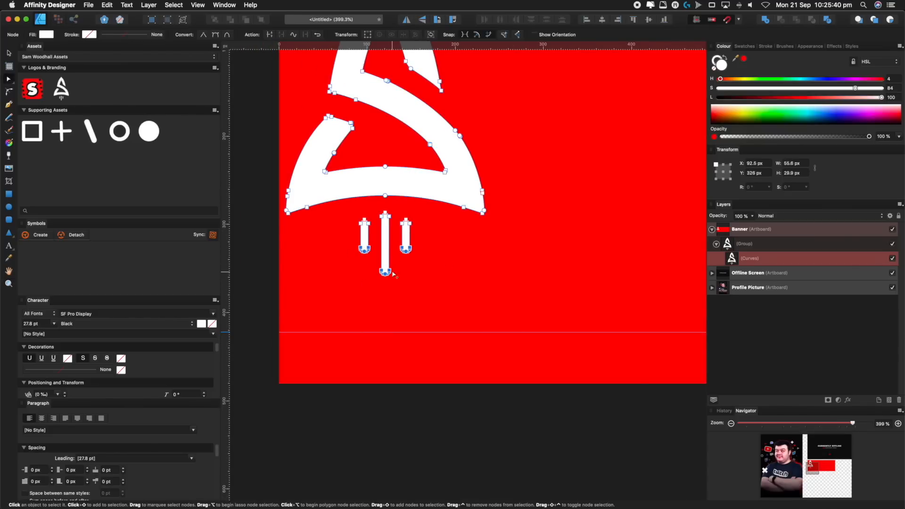
{"action": "key", "text": "shift+Down"}
{"action": "key", "text": "shift+Down"}
{"action": "key", "text": "shift+Down"}
{"action": "key", "text": "shift+Down"}
{"action": "key", "text": "shift+Down"}
{"action": "key", "text": "shift+Down"}
{"action": "key", "text": "shift+Down"}
{"action": "key", "text": "shift+Down"}
{"action": "key", "text": "shift+Down"}
{"action": "key", "text": "shift+Down"}
{"action": "key", "text": "shift+Down"}
{"action": "key", "text": "shift+Down"}
{"action": "key", "text": "shift+Down"}
{"action": "key", "text": "shift+Down"}
{"action": "key", "text": "shift+Down"}
{"action": "key", "text": "shift+Down"}
{"action": "key", "text": "shift+Down"}
{"action": "key", "text": "shift+Down"}
{"action": "key", "text": "shift+Down"}
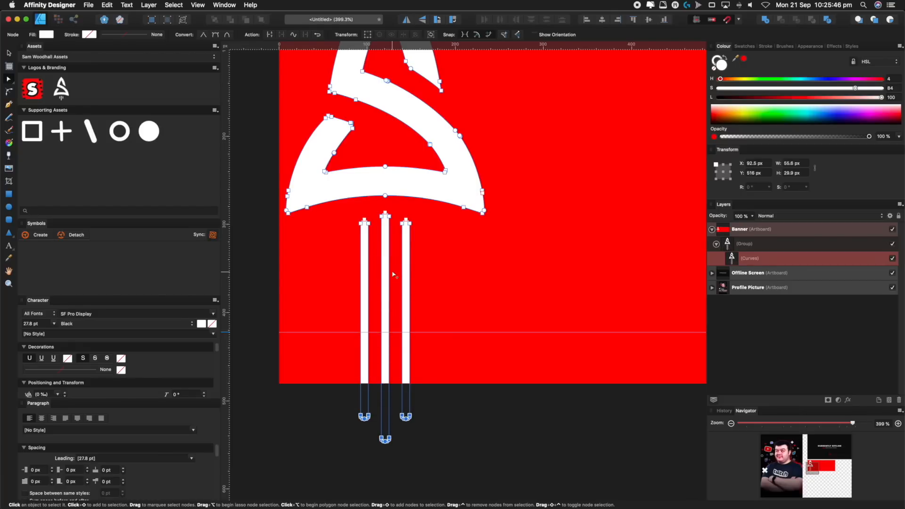
{"action": "key", "text": "shift+Down"}
{"action": "key", "text": "shift+Down"}
{"action": "key", "text": "shift+Down"}
{"action": "key", "text": "z"}
{"action": "scroll", "coordinate": [393, 273], "scroll_direction": "down", "scroll_amount": 10}
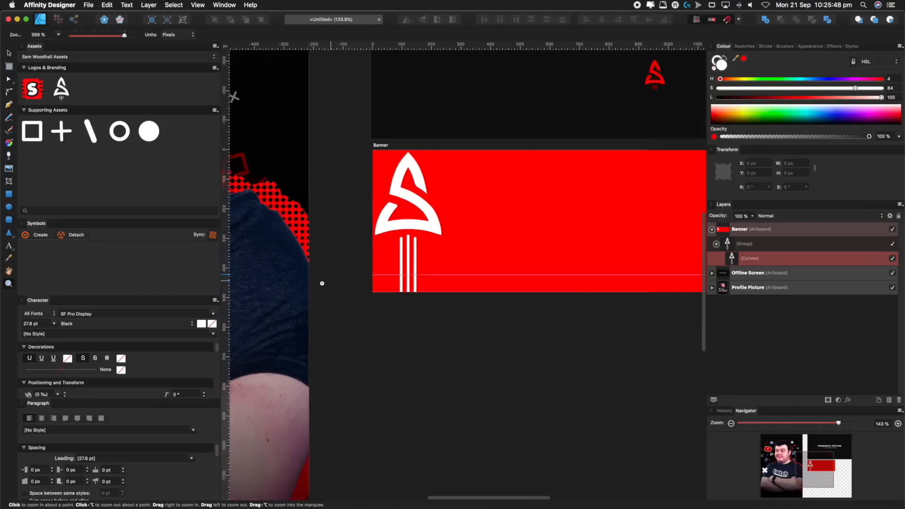
{"action": "scroll", "coordinate": [379, 229], "scroll_direction": "down", "scroll_amount": 1}
Scale the logo to about 196 × 497 px and position it partly off the banner's left edge at X -15.8 px, Y 22 px.
{"action": "key", "text": "v"}
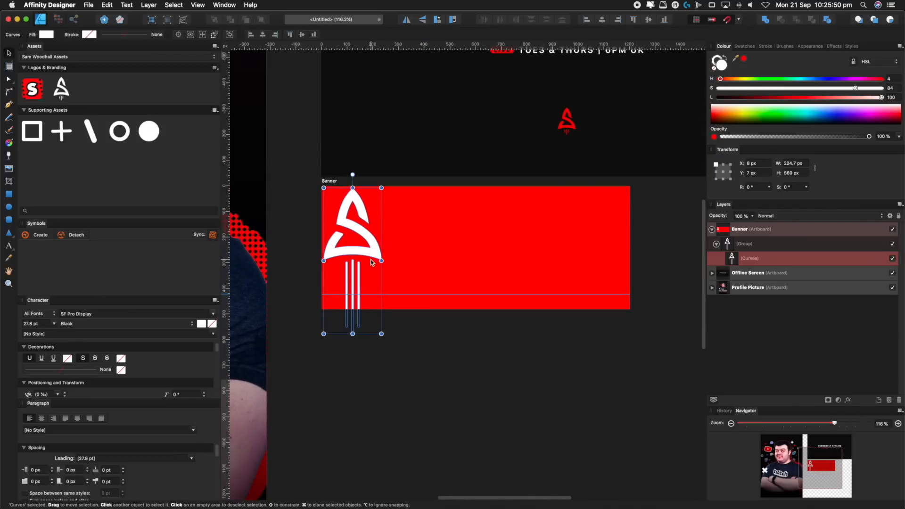
{"action": "left_click_drag", "start_coordinate": [381, 188], "coordinate": [352, 220]}
{"action": "scroll", "coordinate": [376, 200], "scroll_direction": "up", "scroll_amount": 2}
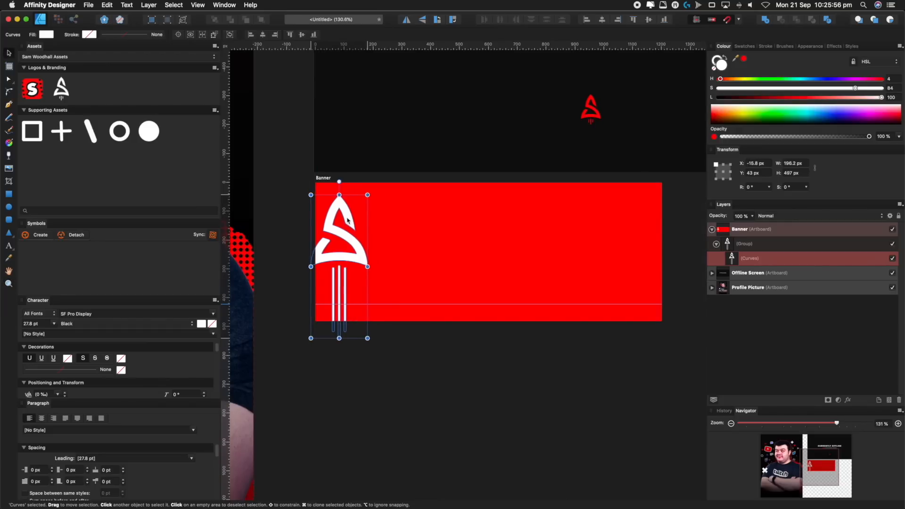
{"action": "key", "text": "z"}
{"action": "left_click", "coordinate": [333, 218]}
{"action": "scroll", "coordinate": [362, 245], "scroll_direction": "down", "scroll_amount": 3}
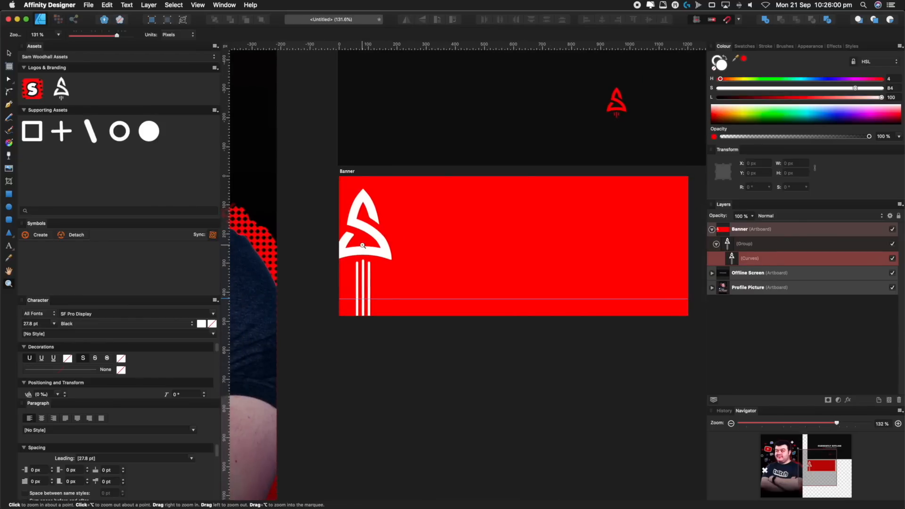
{"action": "key", "text": "v"}
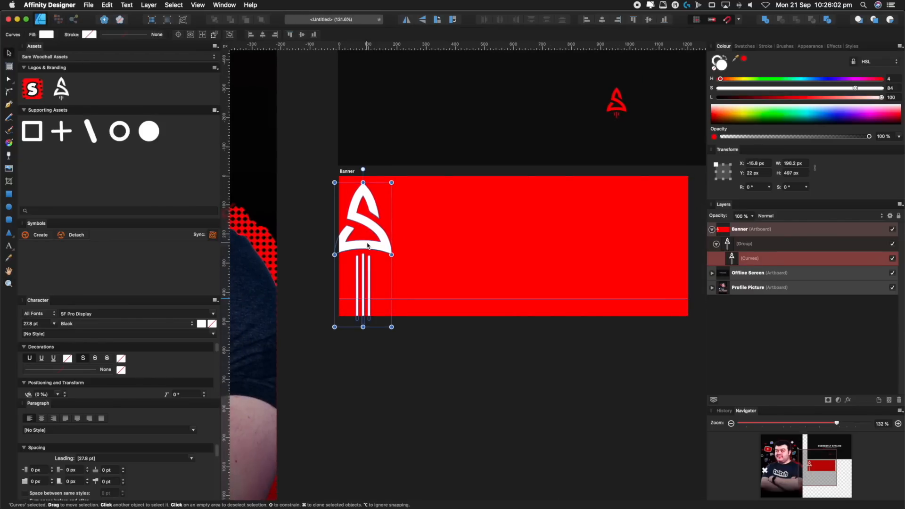
Remove the horizontal guide from the Banner artboard and deselect the logo.
{"action": "key", "text": "z"}
{"action": "scroll", "coordinate": [367, 246], "scroll_direction": "down", "scroll_amount": 1}
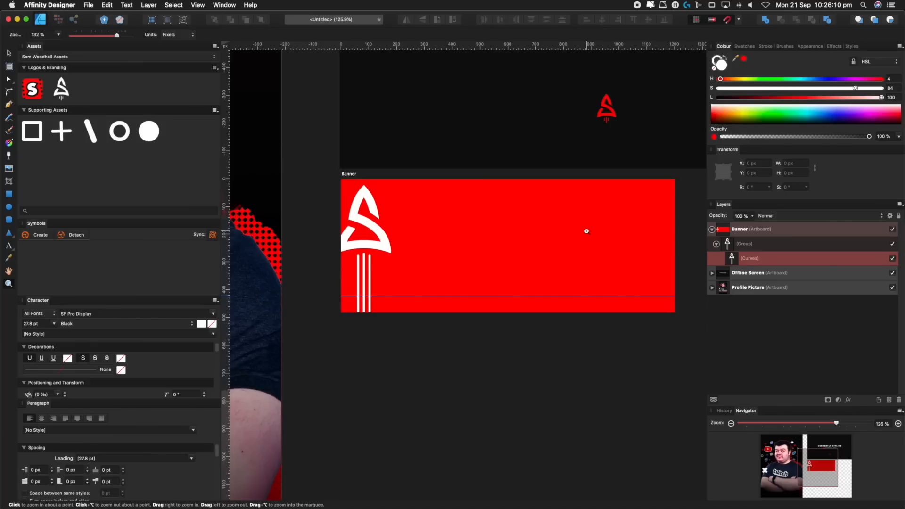
{"action": "key", "text": "v"}
{"action": "left_click_drag", "start_coordinate": [378, 296], "coordinate": [400, 312]}
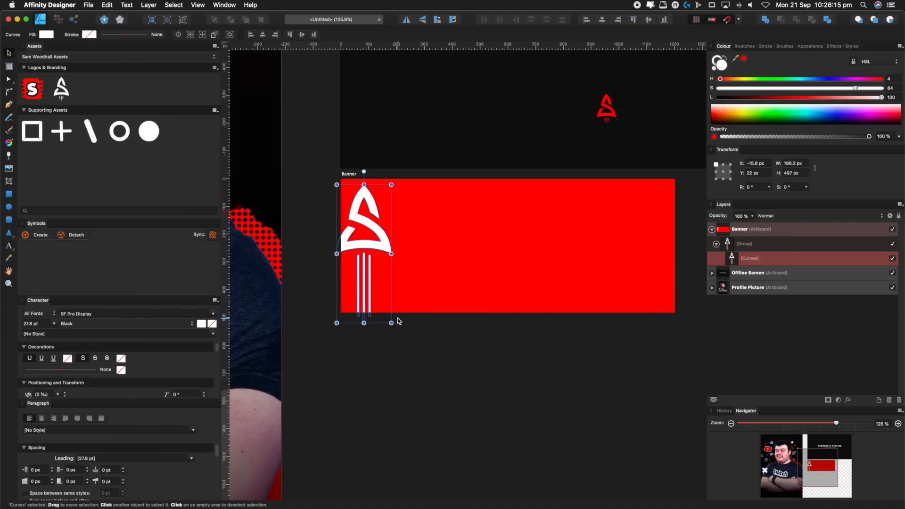
{"action": "left_click", "coordinate": [410, 329]}
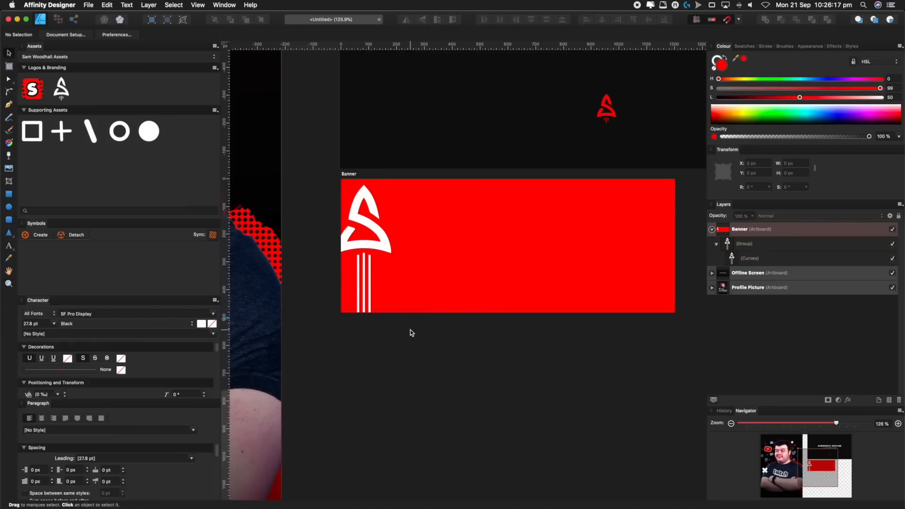
{"action": "scroll", "coordinate": [410, 329], "scroll_direction": "right", "scroll_amount": 2}
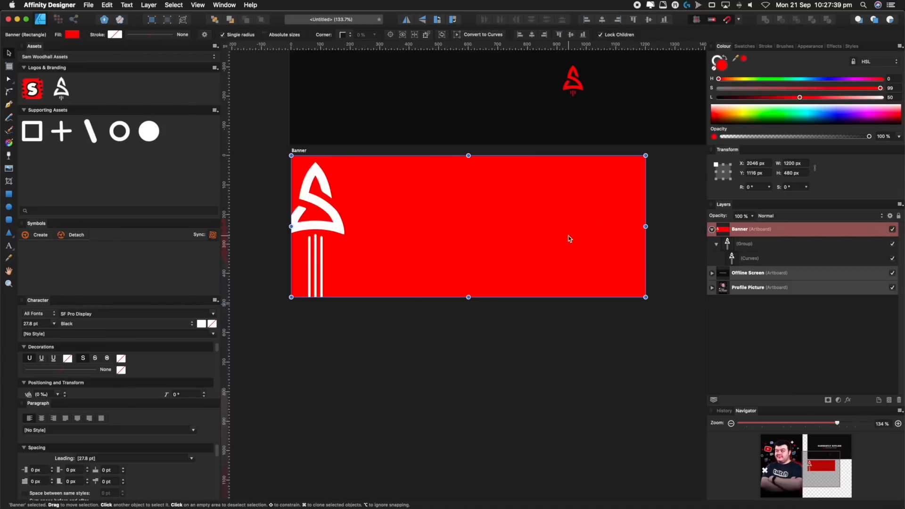
Try a vertical linear gradient on the Banner artboard, from red at the bottom to orange (H 41, S 100, L 53) at the top.
{"action": "key", "text": "g"}
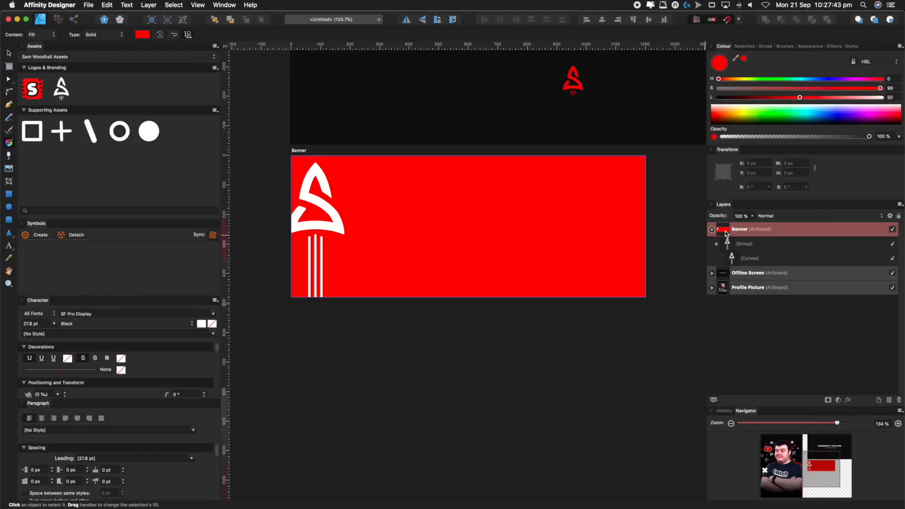
{"action": "left_click_drag", "start_coordinate": [468, 296], "coordinate": [469, 156]}
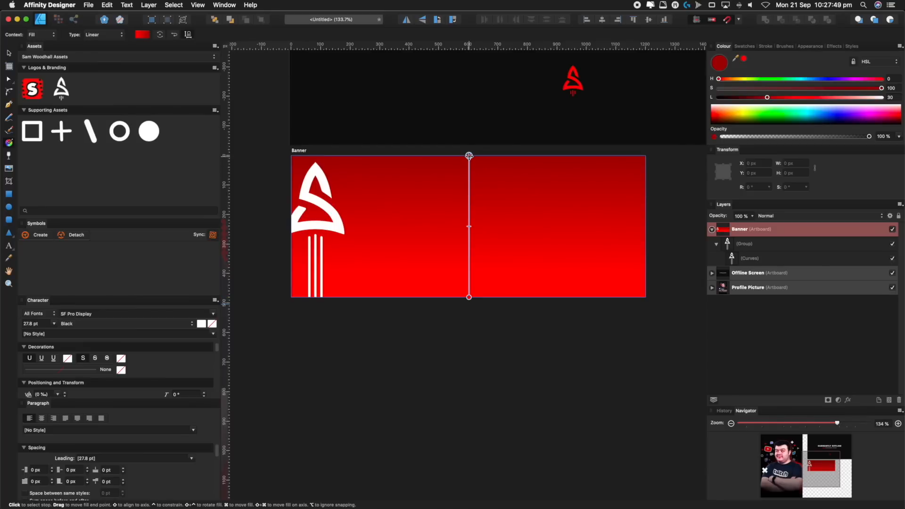
{"action": "left_click_drag", "start_coordinate": [718, 79], "coordinate": [803, 97]}
{"action": "left_click_drag", "start_coordinate": [727, 79], "coordinate": [738, 79]}
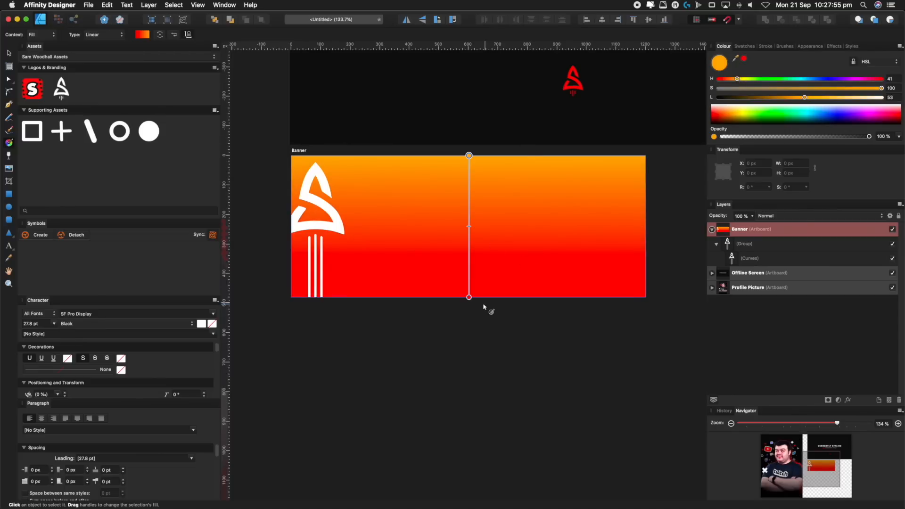
{"action": "left_click", "coordinate": [469, 296]}
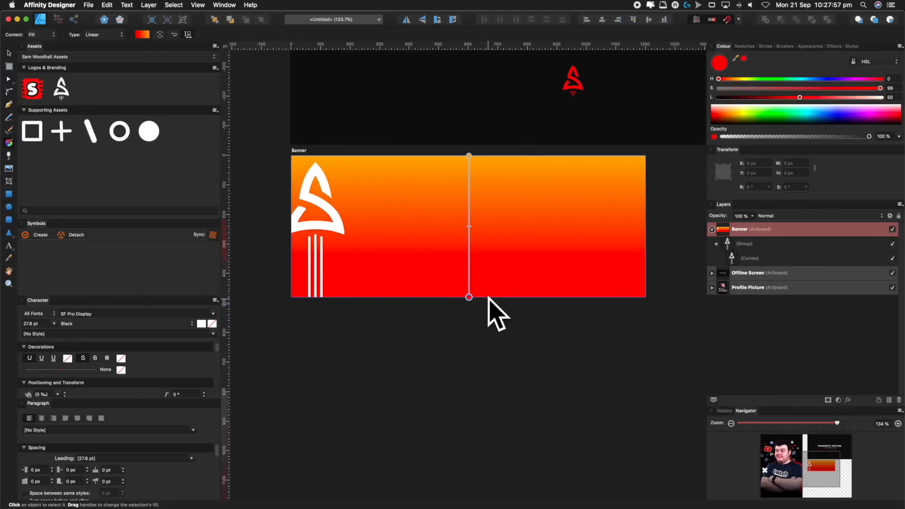
{"action": "left_click_drag", "start_coordinate": [469, 297], "coordinate": [469, 284]}
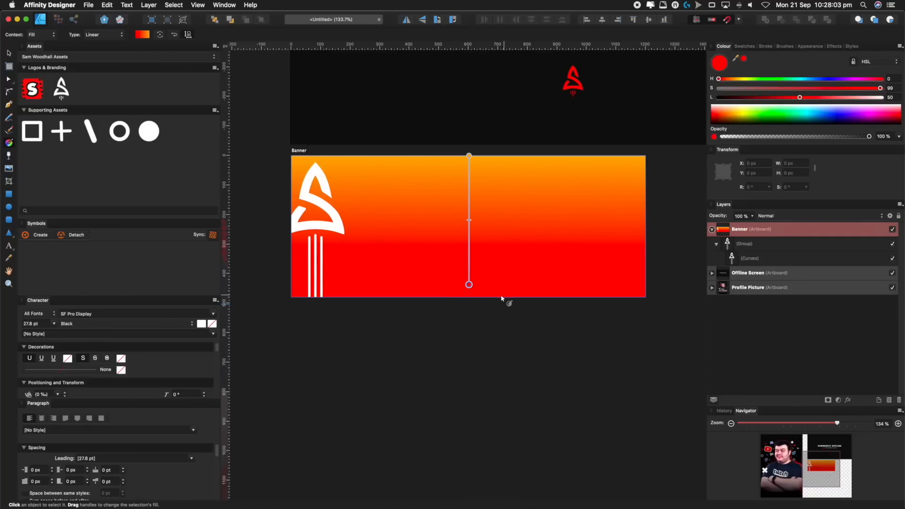
{"action": "key", "text": "v"}
{"action": "left_click", "coordinate": [512, 331]}
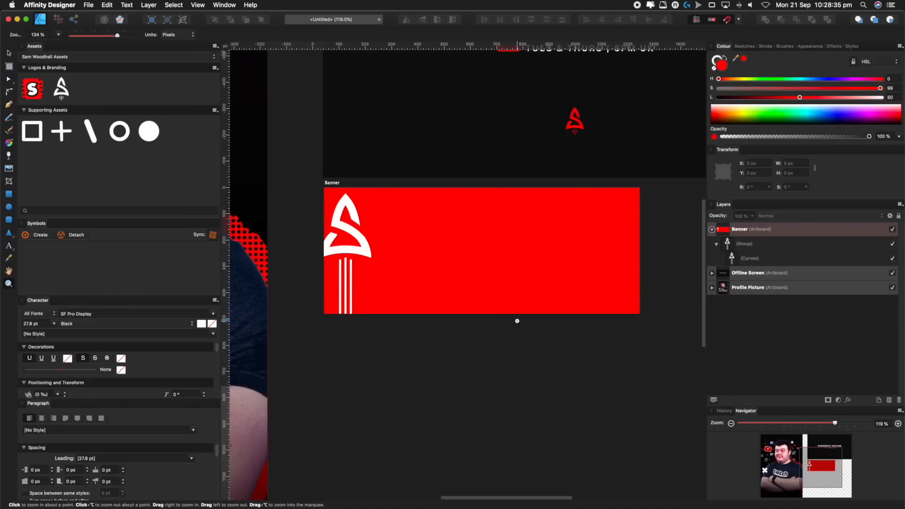
Draw a new artboard about 145 × 211 px just to the right of the Banner artboard.
{"action": "scroll", "coordinate": [518, 318], "scroll_direction": "right", "scroll_amount": 3}
{"action": "scroll", "coordinate": [517, 320], "scroll_direction": "right", "scroll_amount": 2}
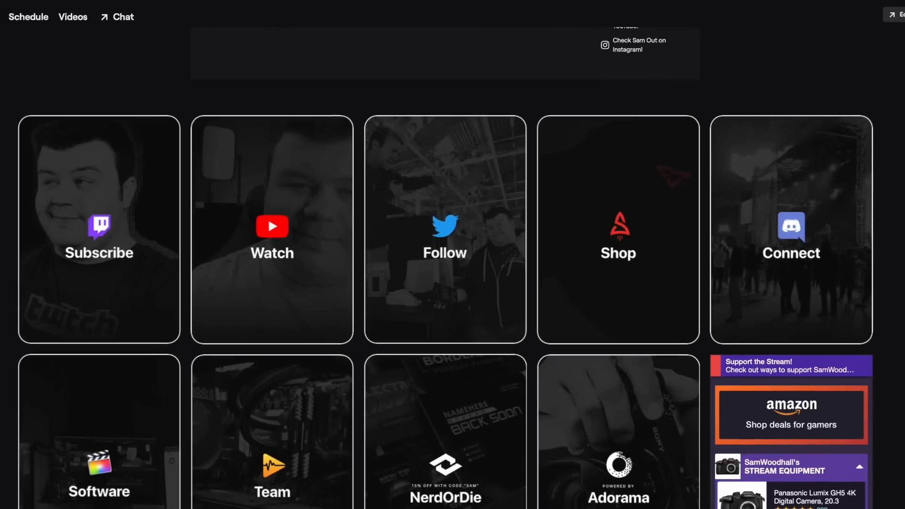
{"action": "scroll", "coordinate": [445, 268], "scroll_direction": "down", "scroll_amount": 2}
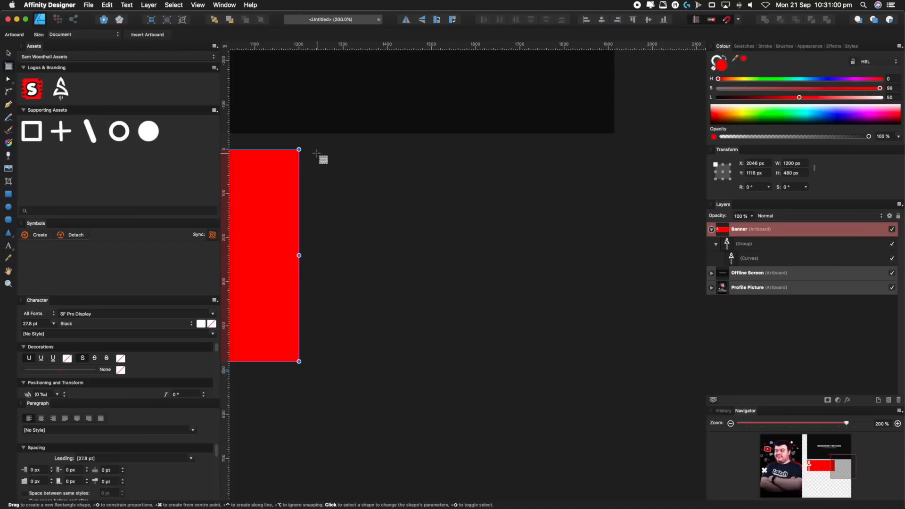
{"action": "left_click_drag", "start_coordinate": [316, 154], "coordinate": [385, 246]}
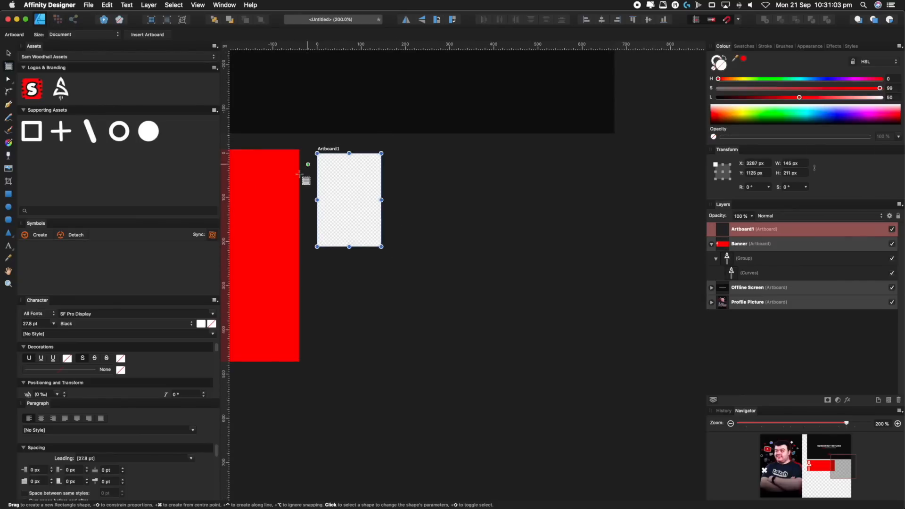
Resize the new artboard to 320 × 500 px with its upper edge level with the Banner artboard.
{"action": "left_click", "coordinate": [9, 53]}
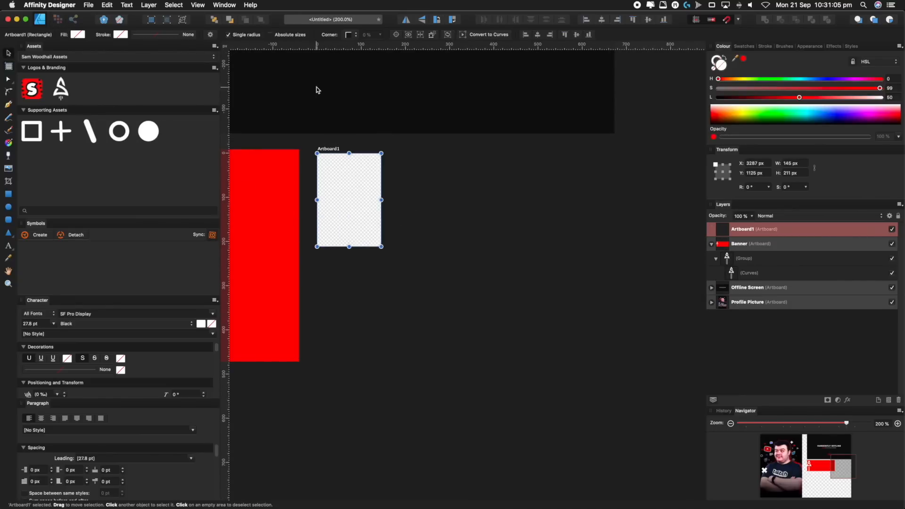
{"action": "left_click", "coordinate": [789, 163]}
{"action": "key", "text": "Return"}
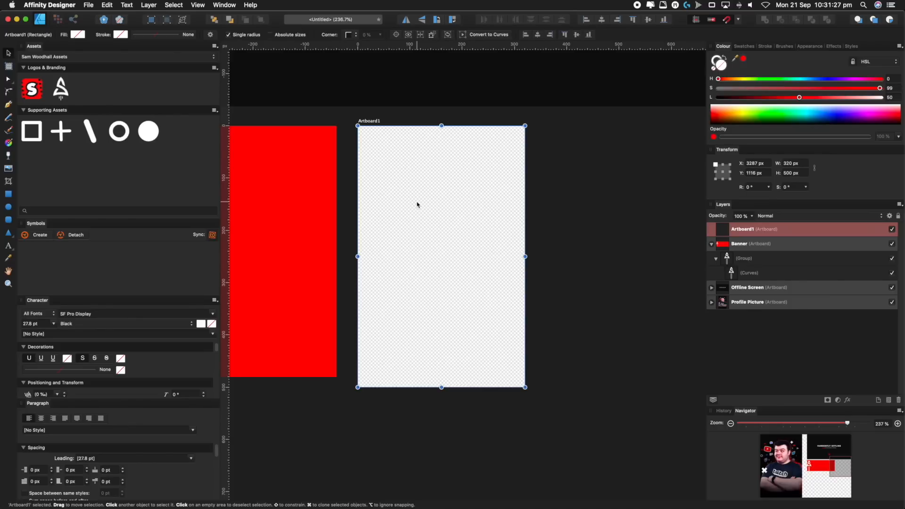
Group all the layers inside the Profile Picture artboard, from the Curves adjustment down to the lowest layer.
{"action": "key", "text": "z"}
{"action": "left_click_drag", "start_coordinate": [437, 182], "coordinate": [273, 182]}
{"action": "left_click_drag", "start_coordinate": [273, 181], "coordinate": [409, 217]}
{"action": "left_click_drag", "start_coordinate": [409, 217], "coordinate": [360, 191]}
{"action": "key", "text": "v"}
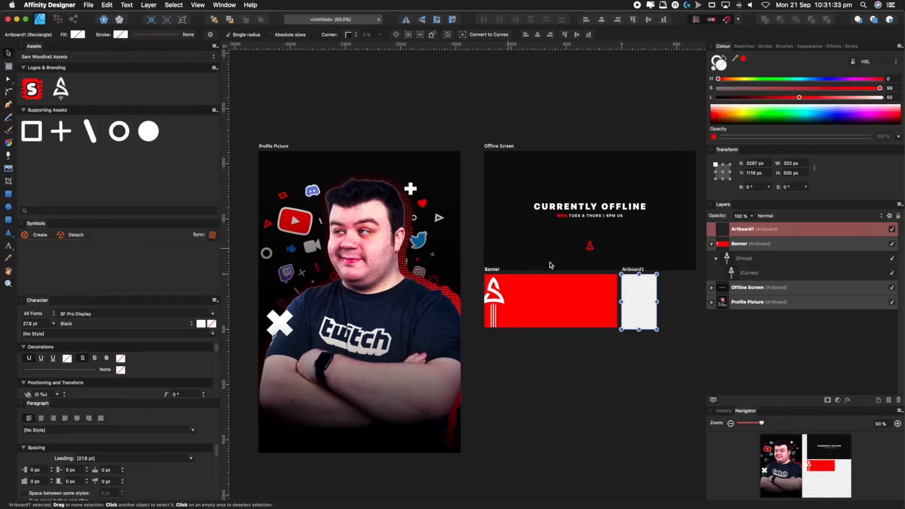
{"action": "left_click", "coordinate": [735, 302]}
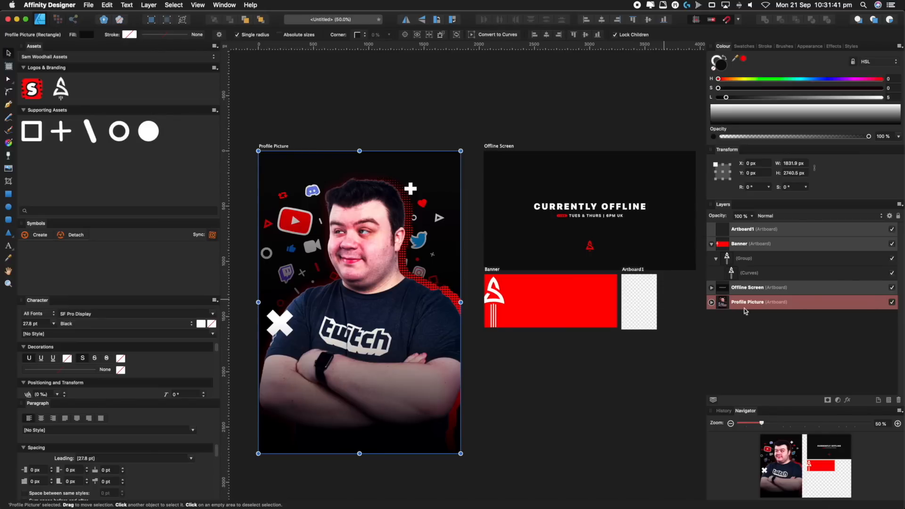
{"action": "left_click", "coordinate": [711, 302]}
{"action": "left_click", "coordinate": [755, 319]}
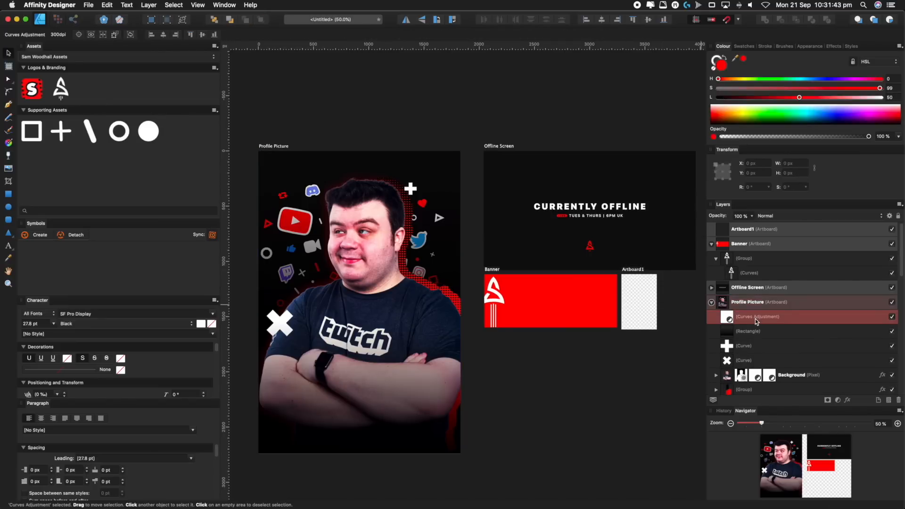
{"action": "scroll", "coordinate": [758, 331], "scroll_direction": "down", "scroll_amount": 15}
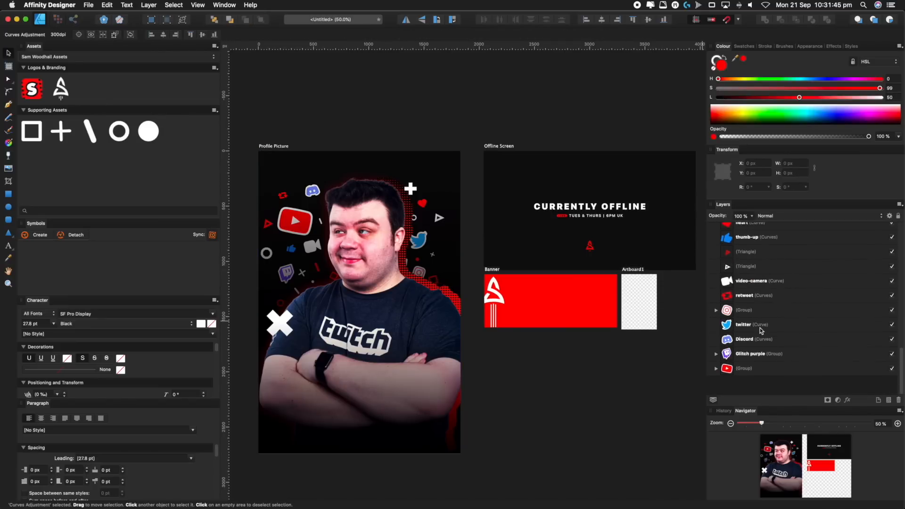
{"action": "left_click", "coordinate": [753, 387], "text": "shift"}
{"action": "key", "text": "super+g"}
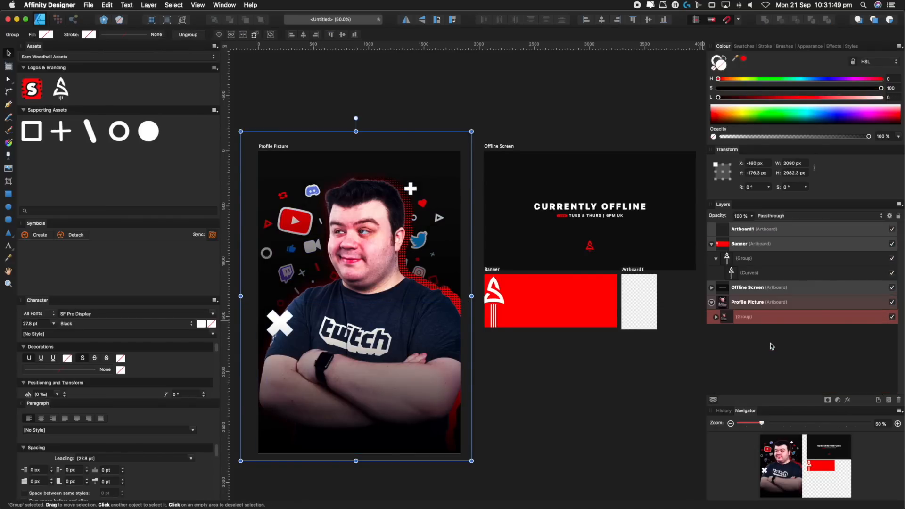
Rasterise and trim a duplicate of the Profile Picture group and move it over toward the new artboard.
{"action": "right_click", "coordinate": [767, 319]}
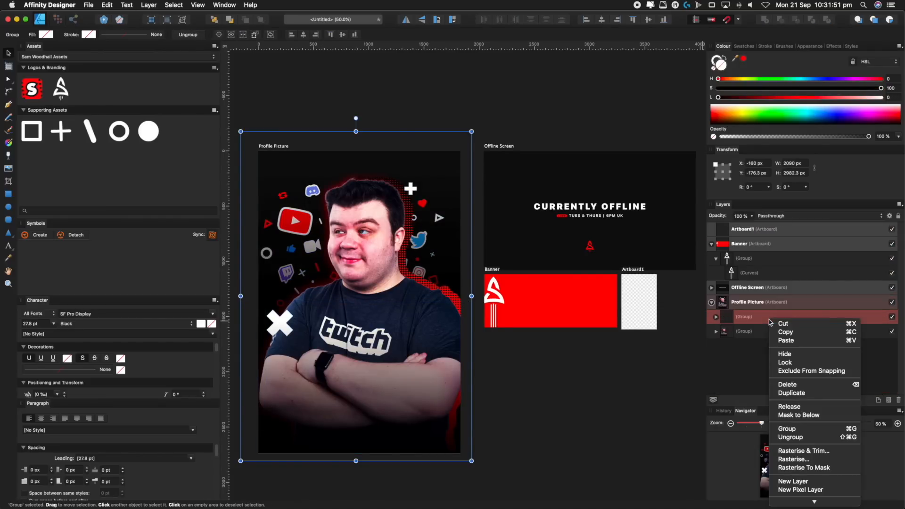
{"action": "left_click", "coordinate": [807, 451]}
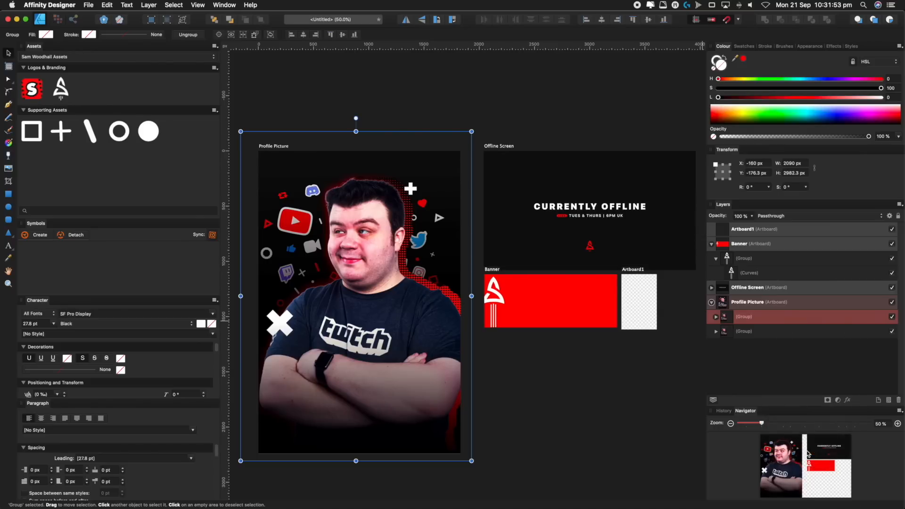
{"action": "left_click_drag", "start_coordinate": [360, 260], "coordinate": [613, 323]}
{"action": "scroll", "coordinate": [515, 284], "scroll_direction": "right", "scroll_amount": 5}
{"action": "left_click_drag", "start_coordinate": [516, 285], "coordinate": [607, 322]}
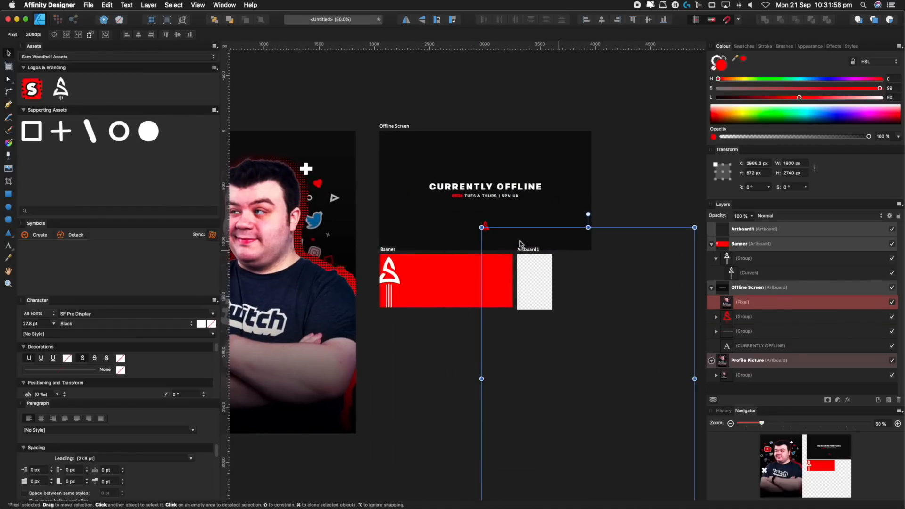
Scale the rasterised portrait to about 478 × 679 px and place it inside Artboard1 with the face and Twitch shirt showing.
{"action": "left_click_drag", "start_coordinate": [480, 226], "coordinate": [638, 404]}
{"action": "left_click_drag", "start_coordinate": [647, 466], "coordinate": [543, 296]}
{"action": "scroll", "coordinate": [636, 207], "scroll_direction": "up", "scroll_amount": 10}
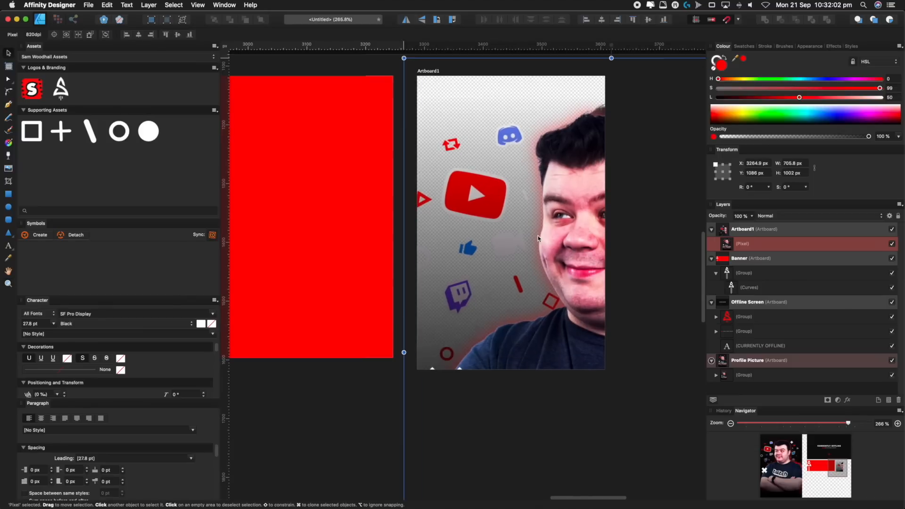
{"action": "left_click_drag", "start_coordinate": [404, 72], "coordinate": [462, 147]}
{"action": "left_click_drag", "start_coordinate": [611, 240], "coordinate": [559, 161]}
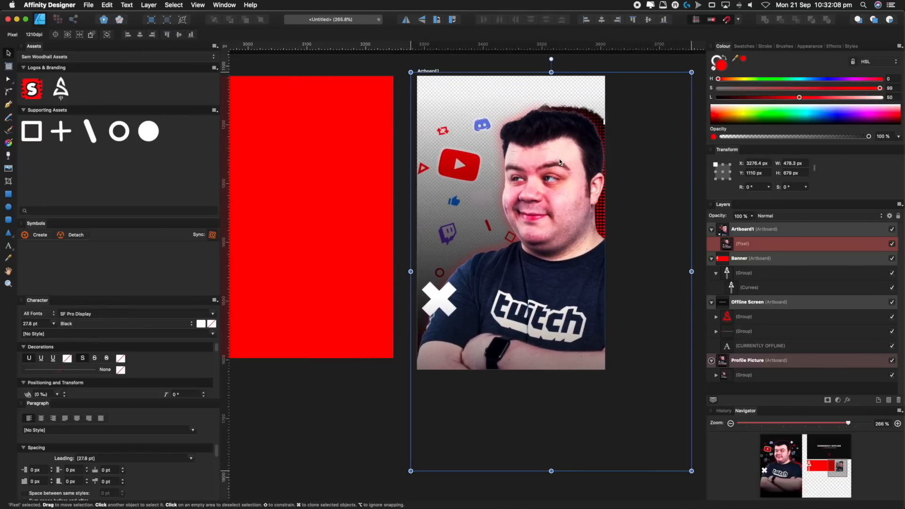
Fill Artboard1 with near-black (H 0, S 99, L 1) and shift the portrait to X -33.6 px, Y -6 px.
{"action": "left_click", "coordinate": [724, 231]}
{"action": "left_click_drag", "start_coordinate": [744, 97], "coordinate": [719, 98]}
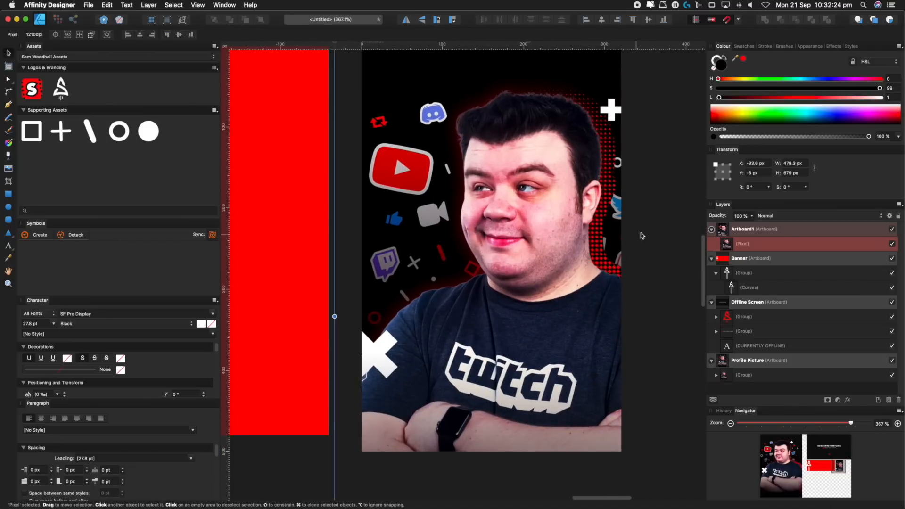
{"action": "left_click", "coordinate": [333, 189]}
{"action": "left_click_drag", "start_coordinate": [467, 165], "coordinate": [461, 180]}
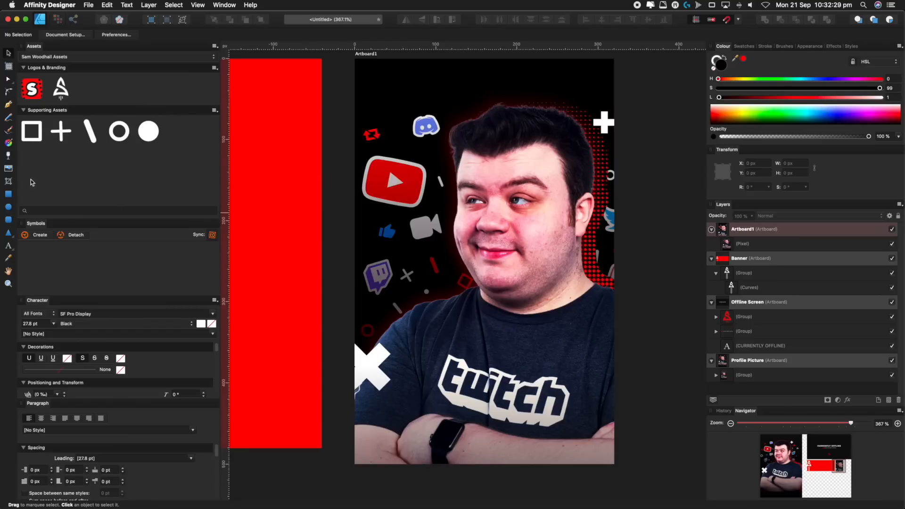
Cover Artboard1 with a black rectangle about 342 × 516 px and set its opacity to 80 %.
{"action": "left_click", "coordinate": [8, 194]}
{"action": "left_click_drag", "start_coordinate": [348, 56], "coordinate": [622, 463]}
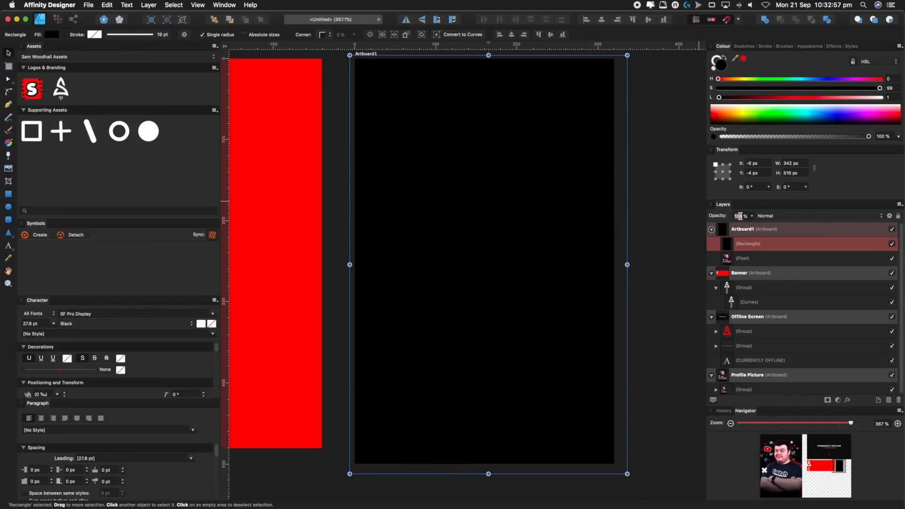
{"action": "key", "text": "Return"}
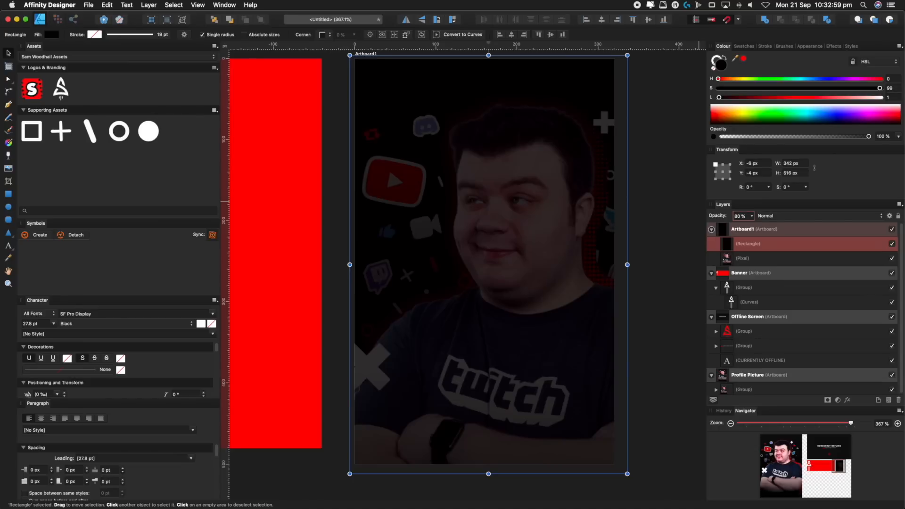
{"action": "left_click", "coordinate": [668, 187]}
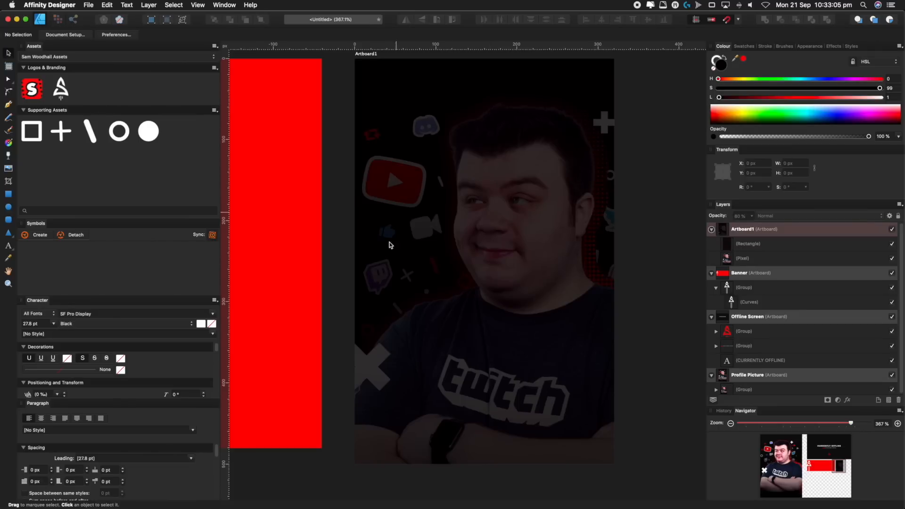
Add a Black & White adjustment to the portrait layer in Artboard1 with Red set to 39 %.
{"action": "scroll", "coordinate": [546, 219], "scroll_direction": "up", "scroll_amount": 3}
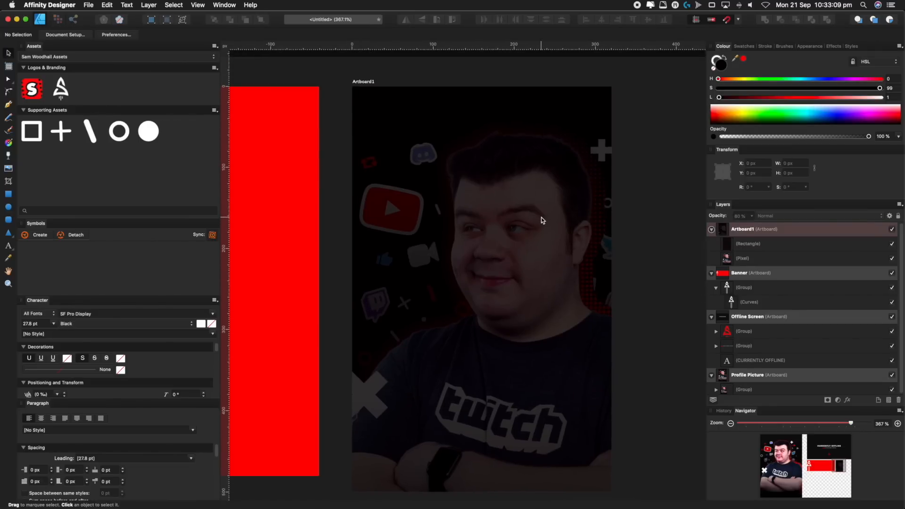
{"action": "left_click", "coordinate": [779, 258]}
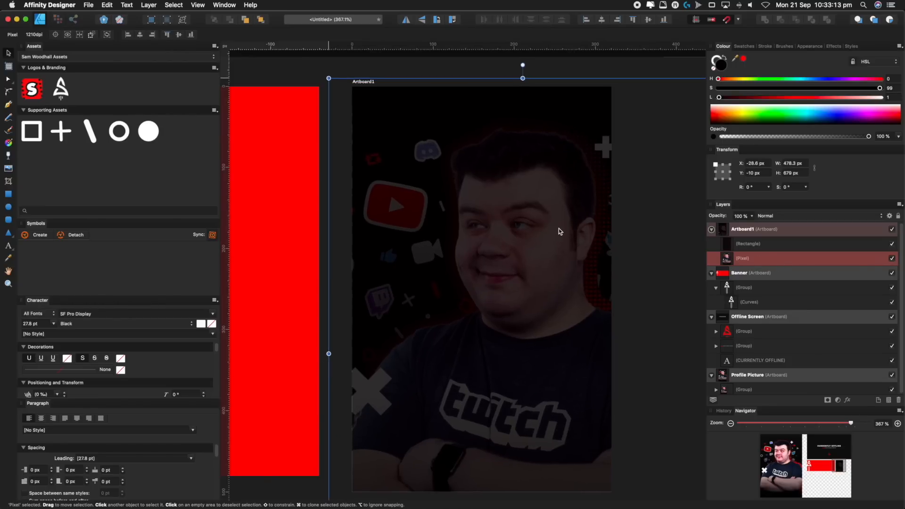
{"action": "left_click", "coordinate": [839, 400]}
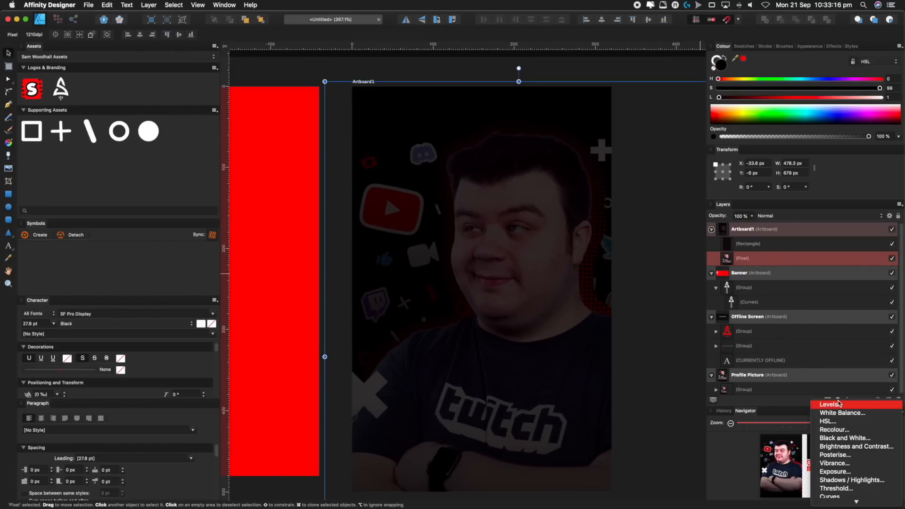
{"action": "left_click", "coordinate": [835, 437]}
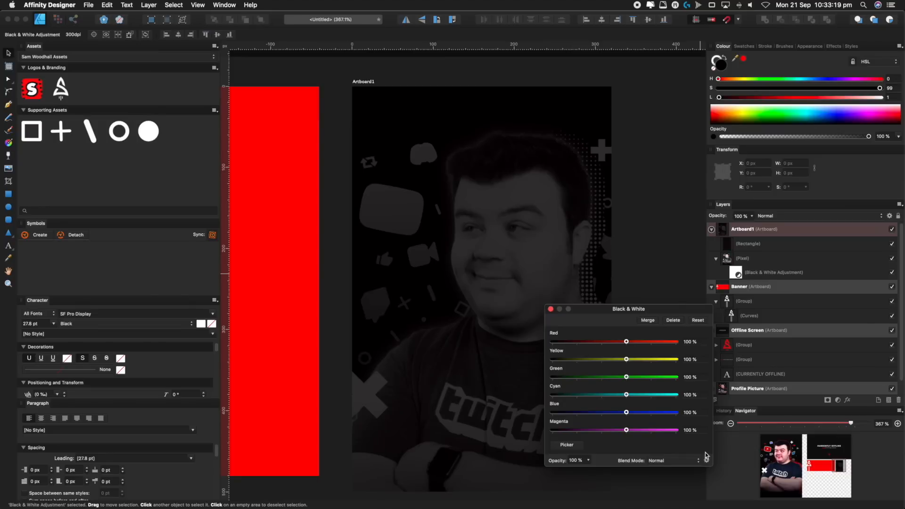
{"action": "left_click_drag", "start_coordinate": [626, 341], "coordinate": [611, 342]}
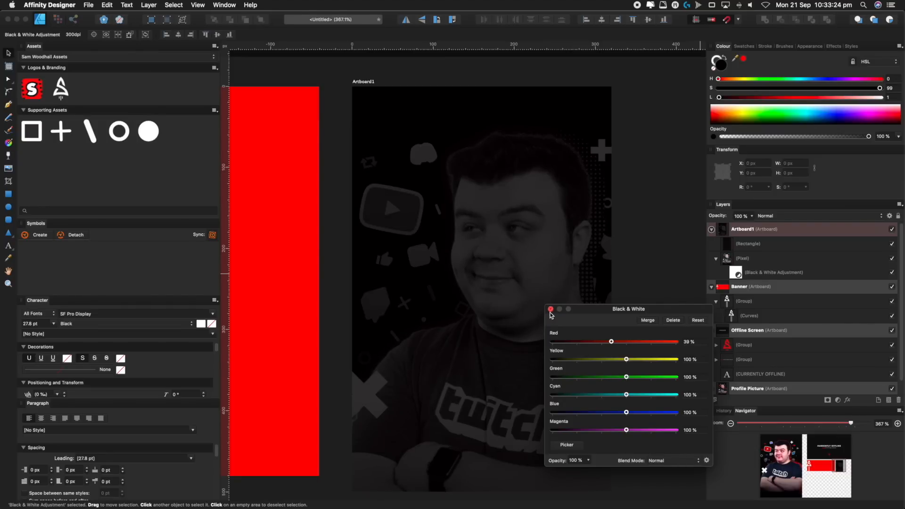
{"action": "left_click", "coordinate": [550, 310]}
Set Blue to 19 % in the portrait's Black & White adjustment and collapse the portrait layer.
{"action": "key", "text": "z"}
{"action": "left_click", "coordinate": [548, 315], "text": "alt"}
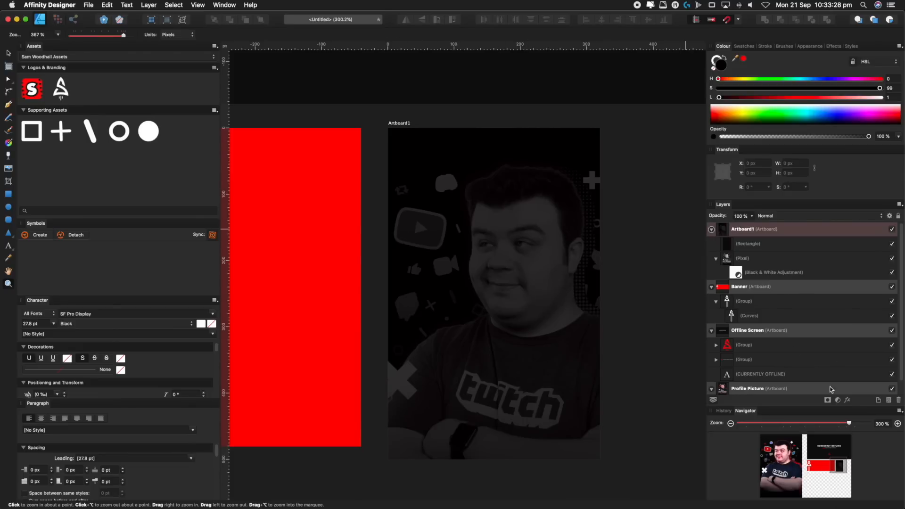
{"action": "double_click", "coordinate": [736, 278]}
{"action": "left_click_drag", "start_coordinate": [626, 413], "coordinate": [606, 413]}
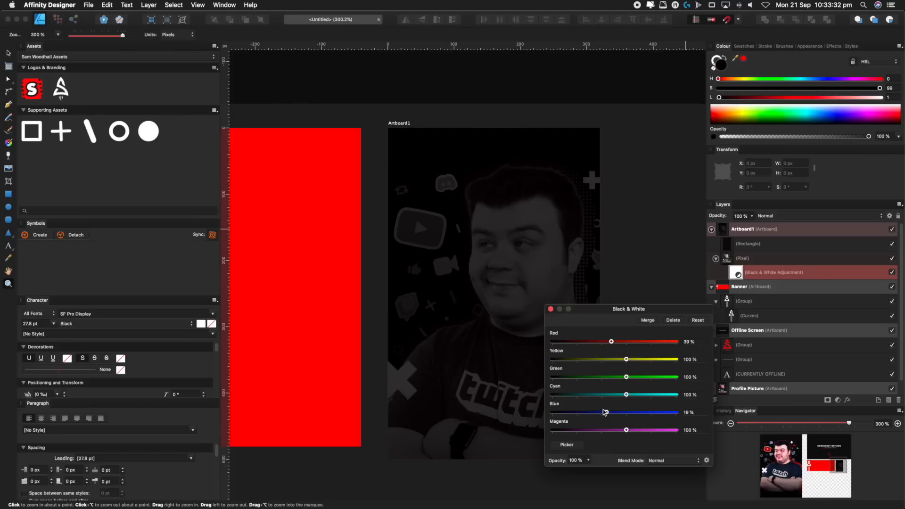
{"action": "left_click", "coordinate": [551, 309]}
{"action": "left_click_drag", "start_coordinate": [513, 296], "coordinate": [521, 291]}
{"action": "key", "text": "v"}
{"action": "left_click", "coordinate": [675, 244]}
{"action": "left_click_drag", "start_coordinate": [715, 257], "coordinate": [716, 258]}
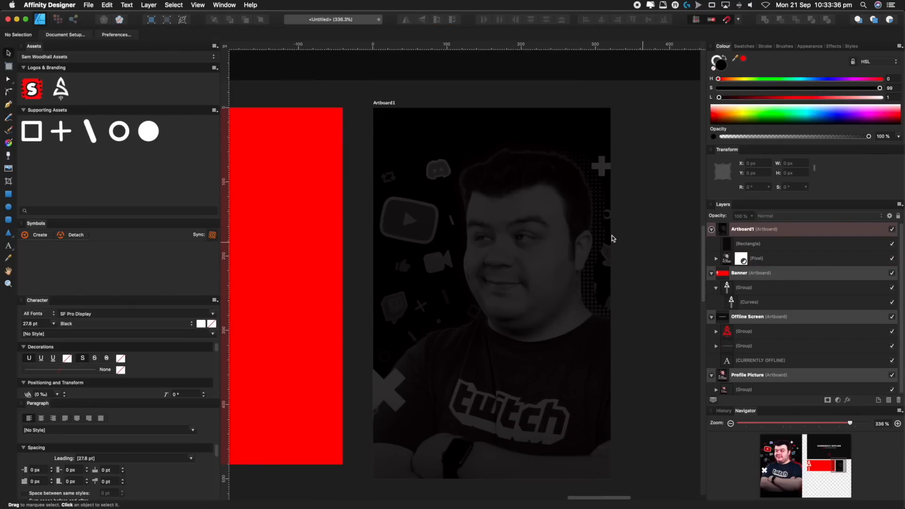
Add white art text reading "Subscribe" on Artboard1 in SF Pro Display Black.
{"action": "left_click", "coordinate": [8, 246]}
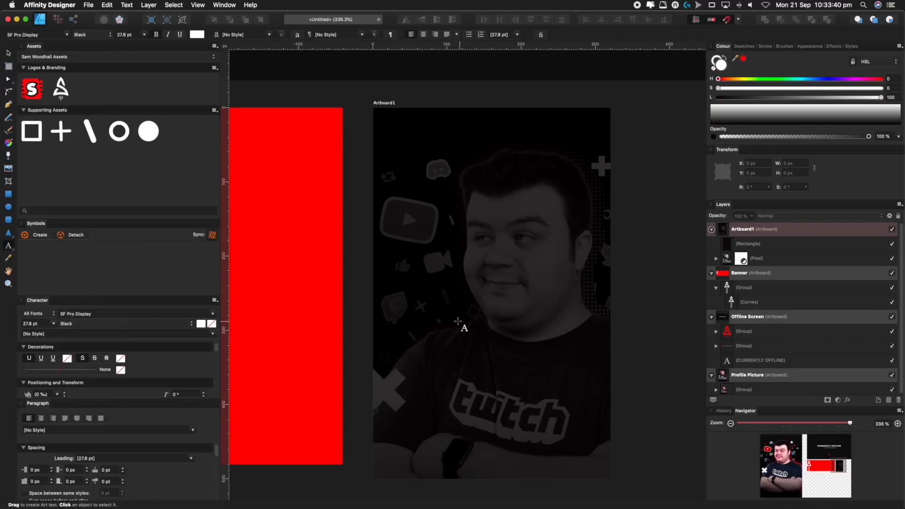
{"action": "left_click_drag", "start_coordinate": [455, 321], "coordinate": [481, 326]}
{"action": "type", "text": "S"}
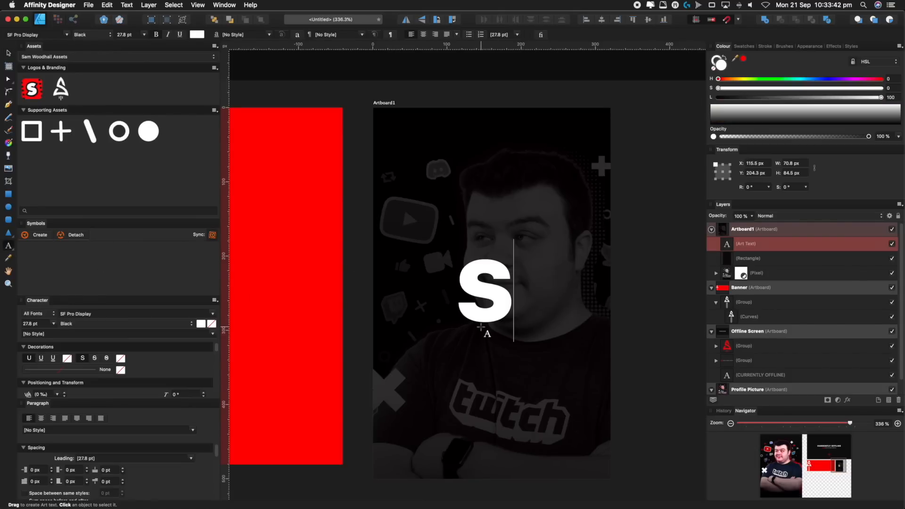
{"action": "type", "text": "ubscribe"}
{"action": "key", "text": "super+a"}
{"action": "left_click", "coordinate": [8, 54]}
Scale the Subscribe text to about 163 × 26 px and move it below the chin at X 78.3 px, Y 293 px.
{"action": "scroll", "coordinate": [424, 160], "scroll_direction": "left", "scroll_amount": 5}
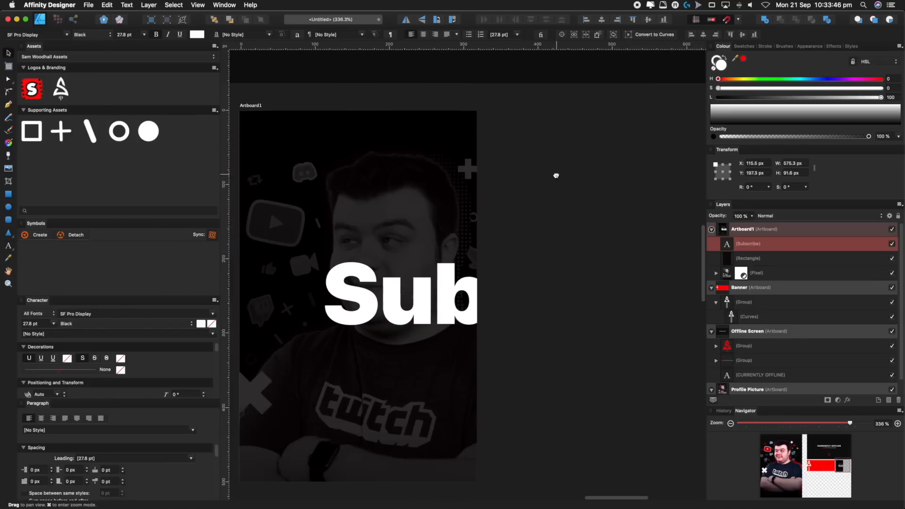
{"action": "left_click_drag", "start_coordinate": [329, 258], "coordinate": [506, 284]}
{"action": "left_click_drag", "start_coordinate": [542, 312], "coordinate": [287, 318]}
{"action": "left_click_drag", "start_coordinate": [488, 291], "coordinate": [390, 326]}
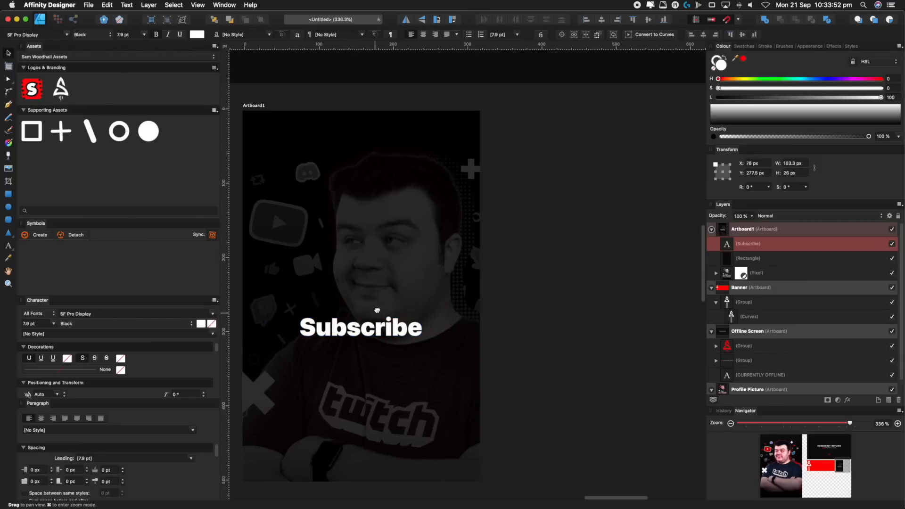
{"action": "scroll", "coordinate": [391, 326], "scroll_direction": "left", "scroll_amount": 3}
{"action": "mouse_move", "coordinate": [442, 308]}
{"action": "left_mouse_down"}
{"action": "mouse_move", "coordinate": [442, 277]}
{"action": "mouse_move", "coordinate": [442, 319]}
{"action": "left_mouse_up"}
Change the Subscribe text to Heavy weight and reposition it horizontally centred on the artboard at Y 313.6 px.
{"action": "left_click", "coordinate": [93, 35]}
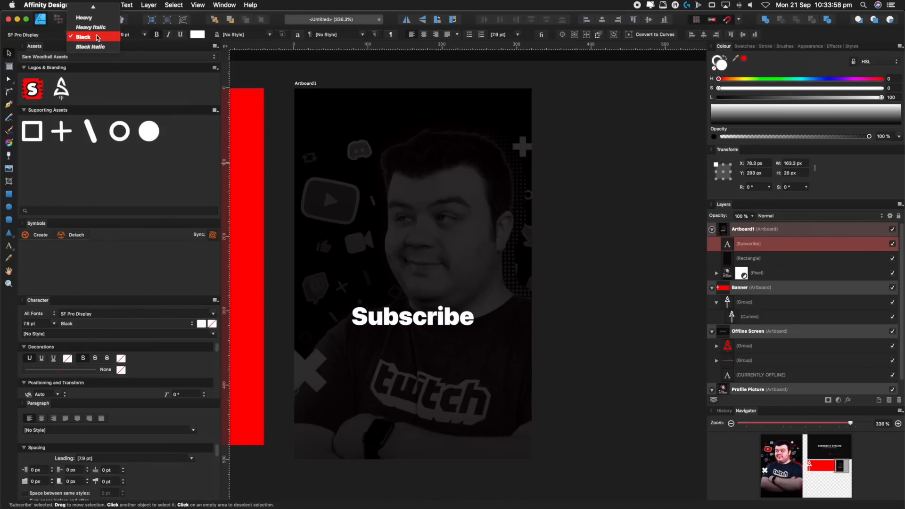
{"action": "left_click", "coordinate": [85, 45]}
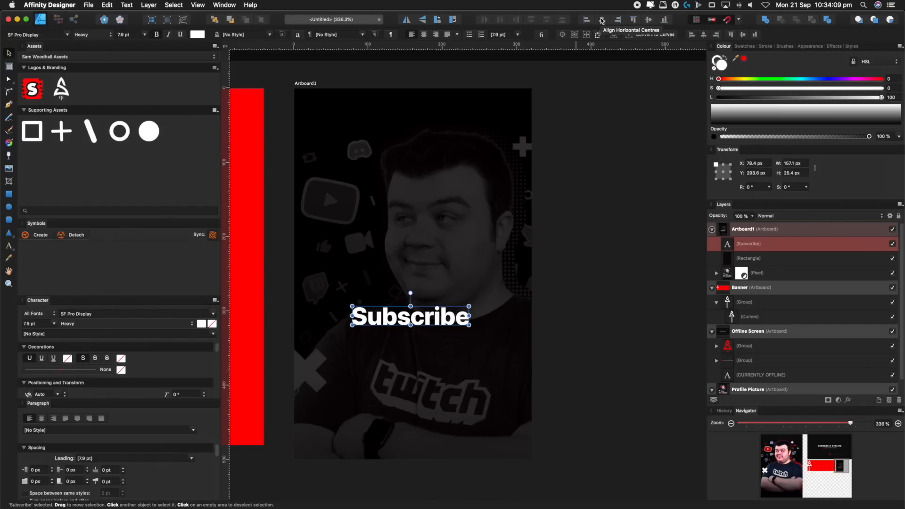
{"action": "left_click", "coordinate": [602, 20]}
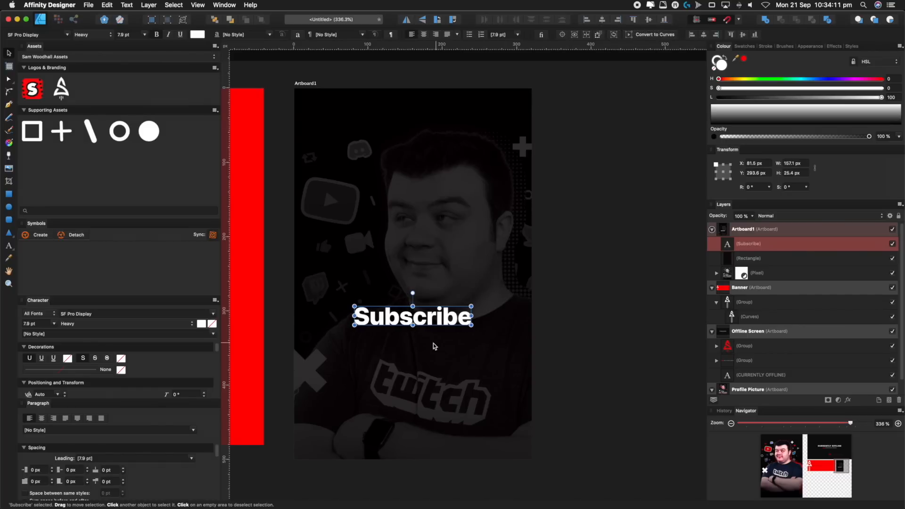
{"action": "key", "text": "shift+Down"}
{"action": "key", "text": "shift+Down"}
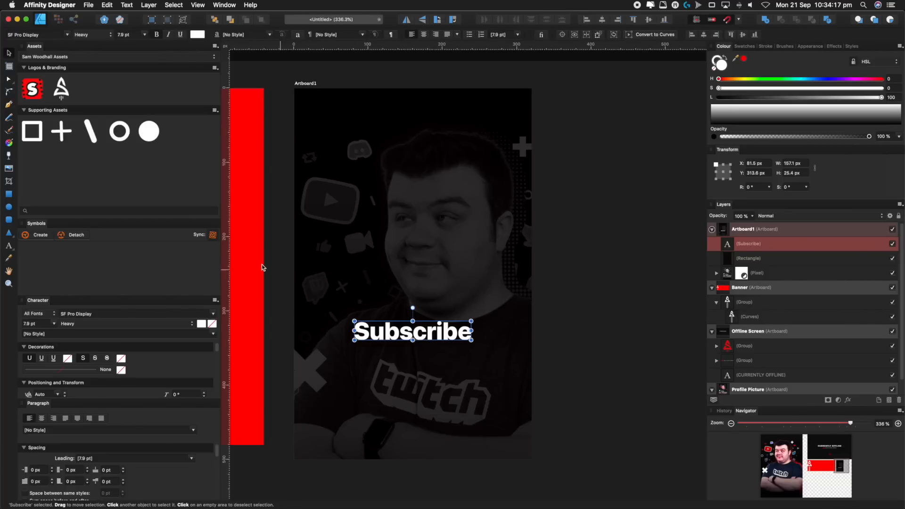
Place the purple glitch logo from the Twitch asset collection on Artboard1 above the Subscribe text.
{"action": "left_click", "coordinate": [66, 57]}
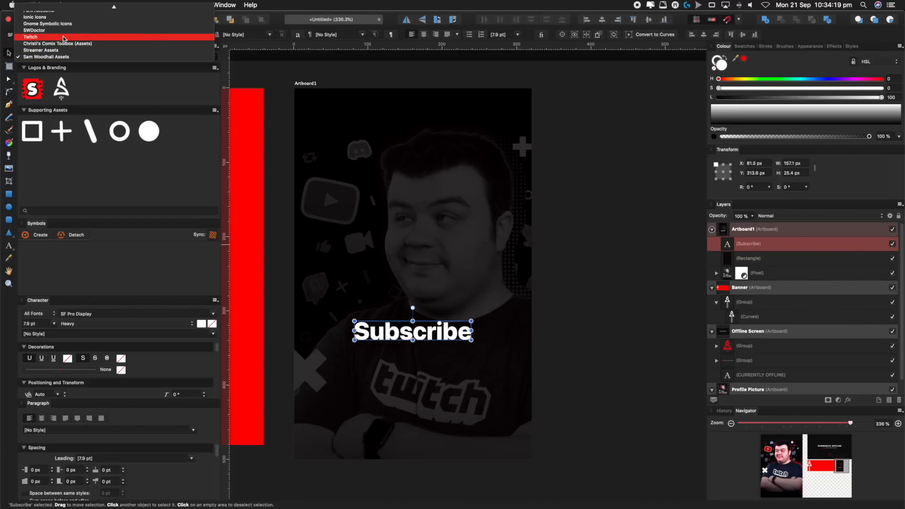
{"action": "left_click", "coordinate": [66, 37]}
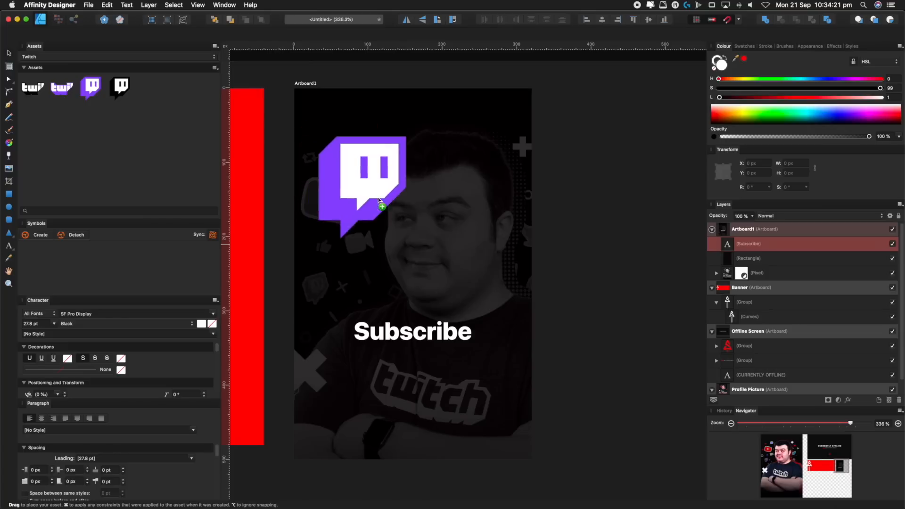